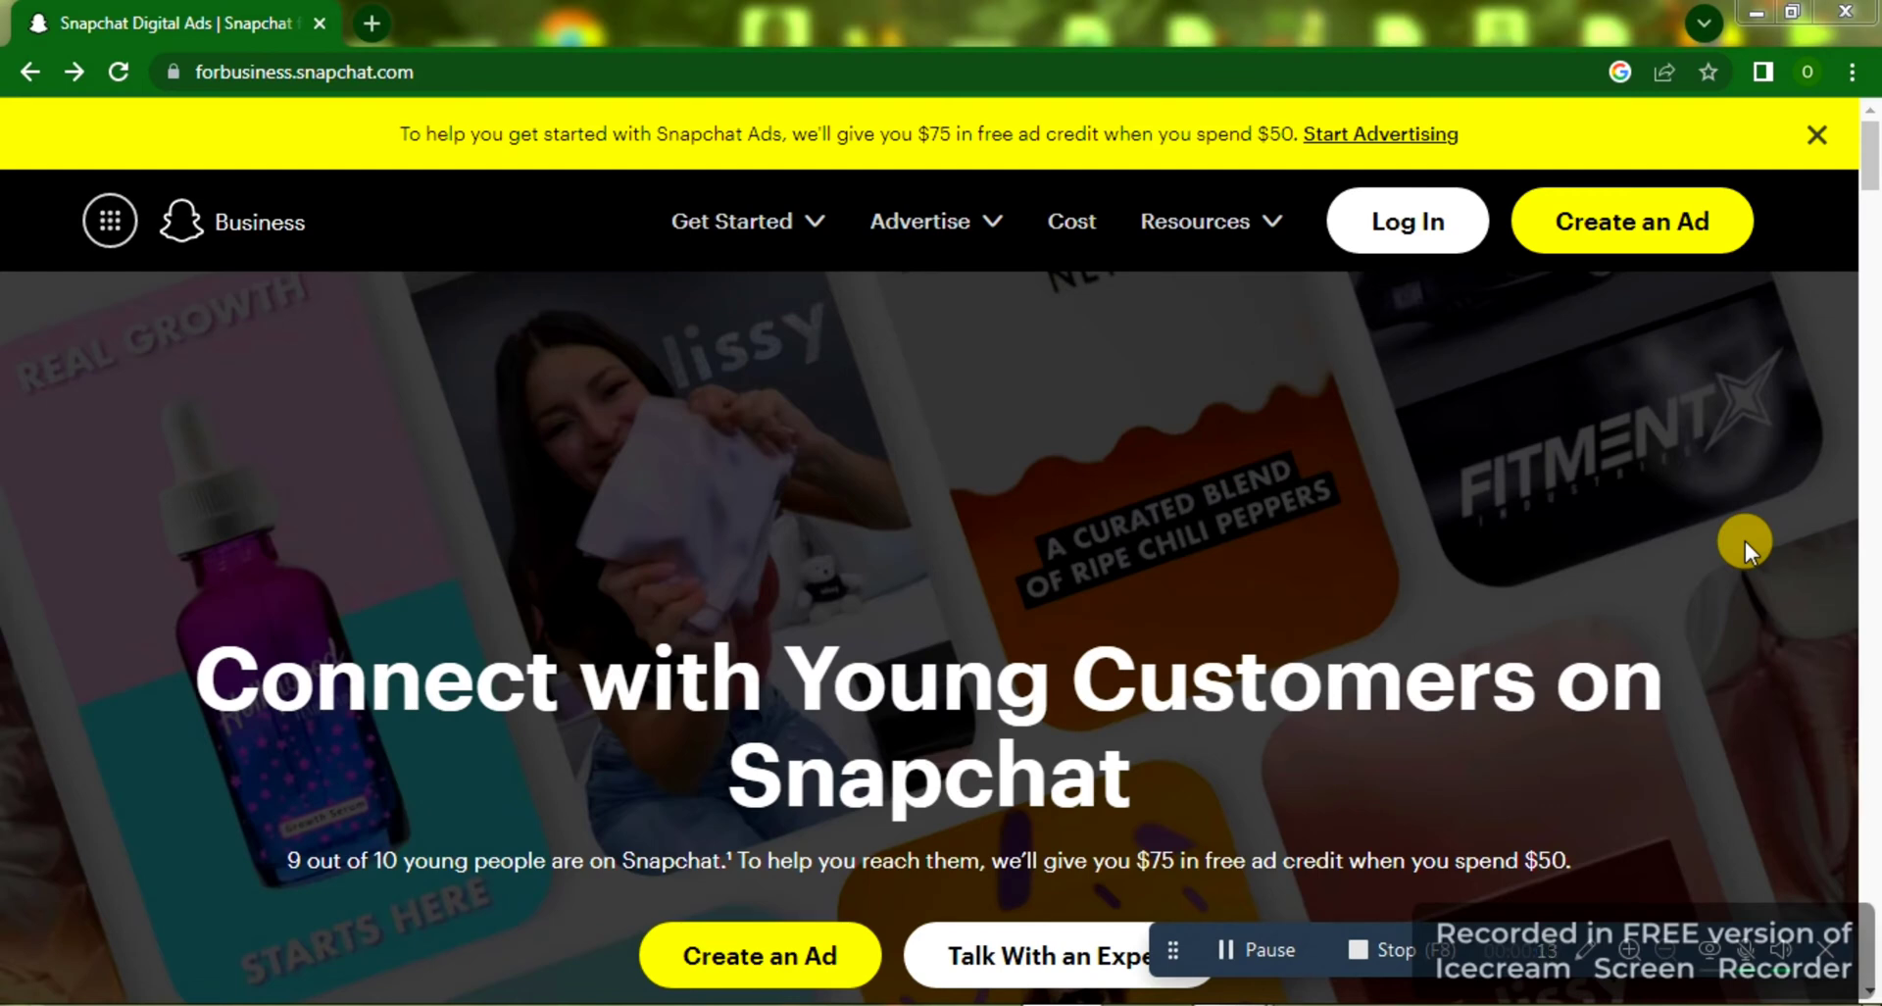
Log in to Snapchat Ads Manager from the Snapchat for Business home page at forbusiness.snapchat.com.
click(398, 77)
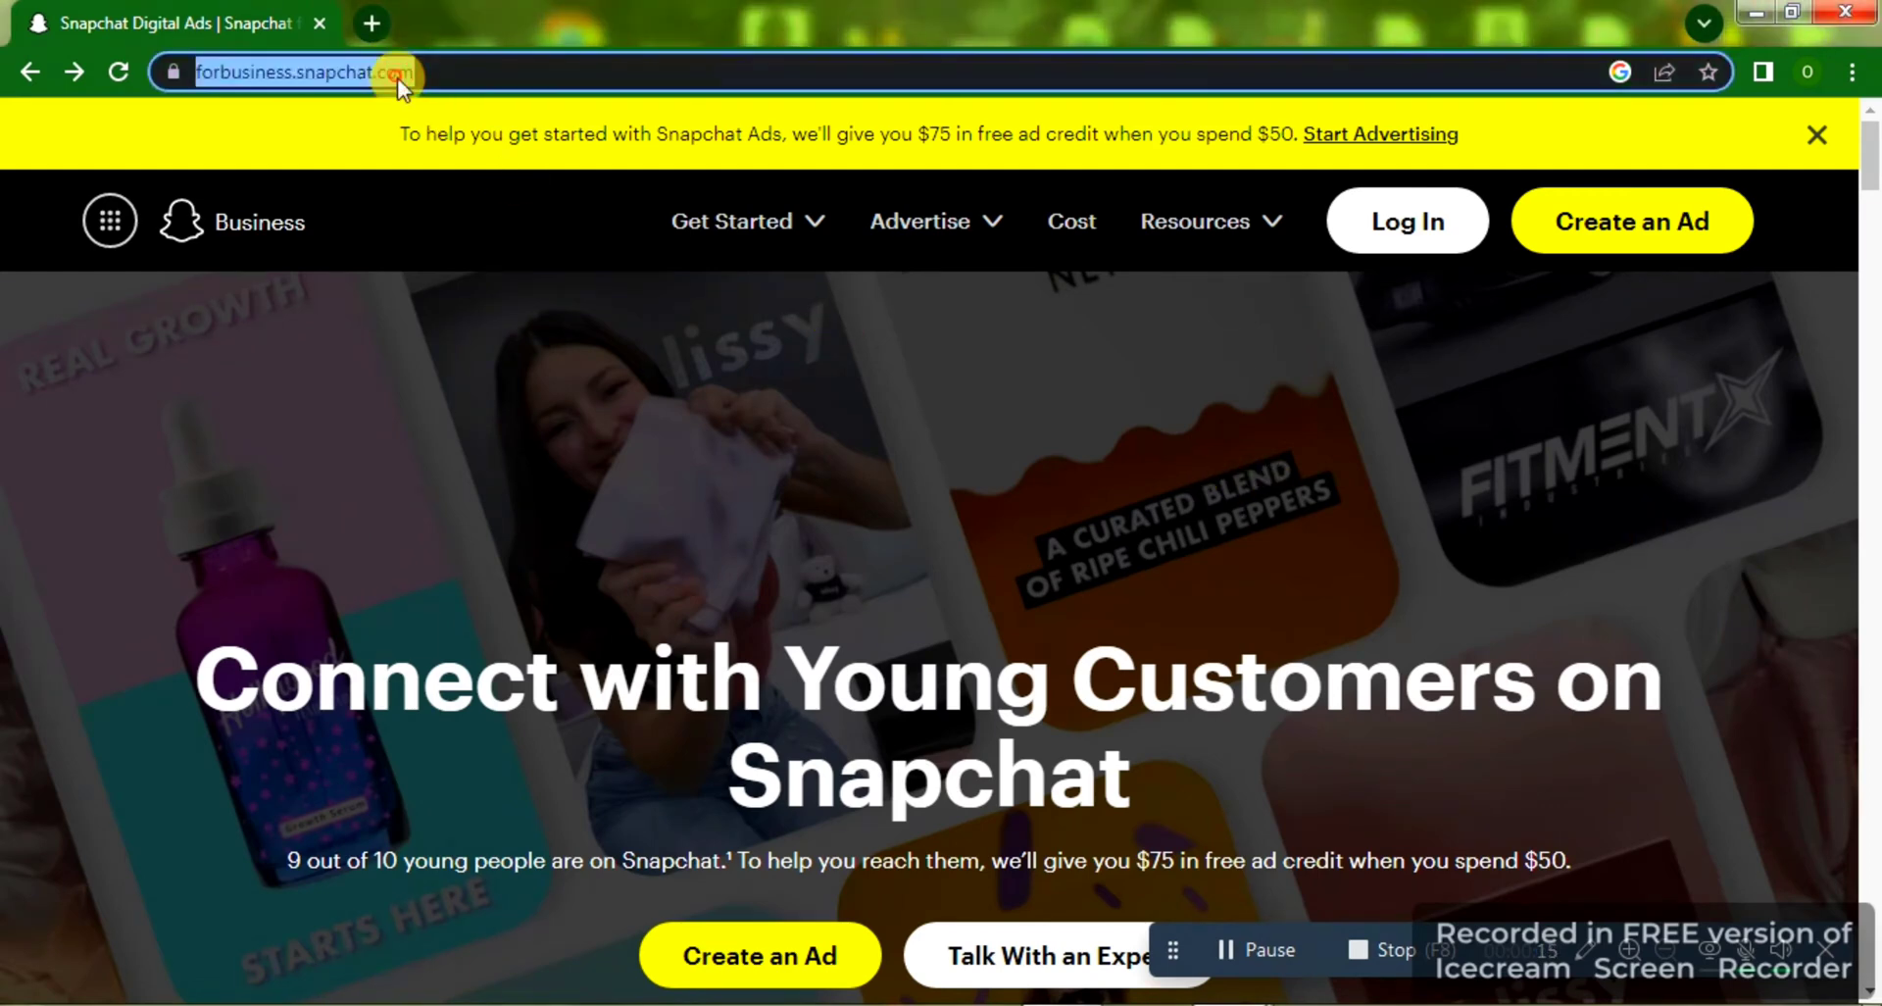
click(442, 67)
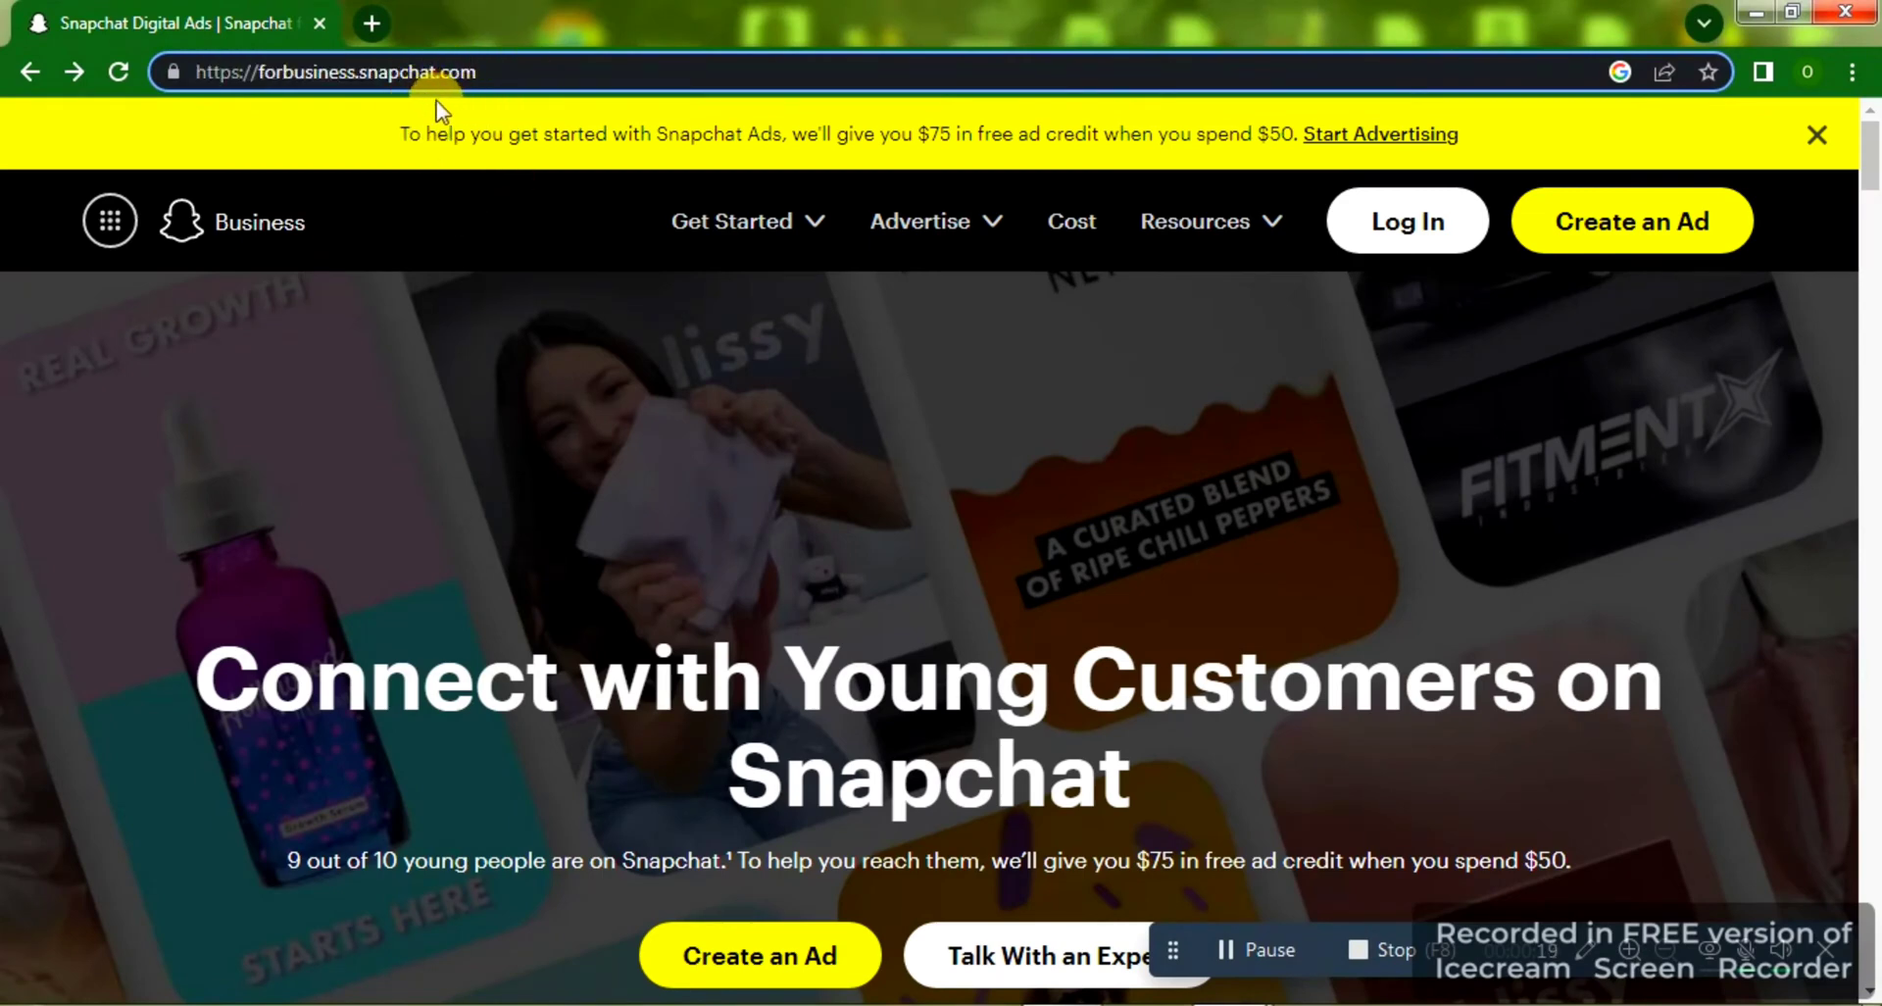
mouse_move(1307, 235)
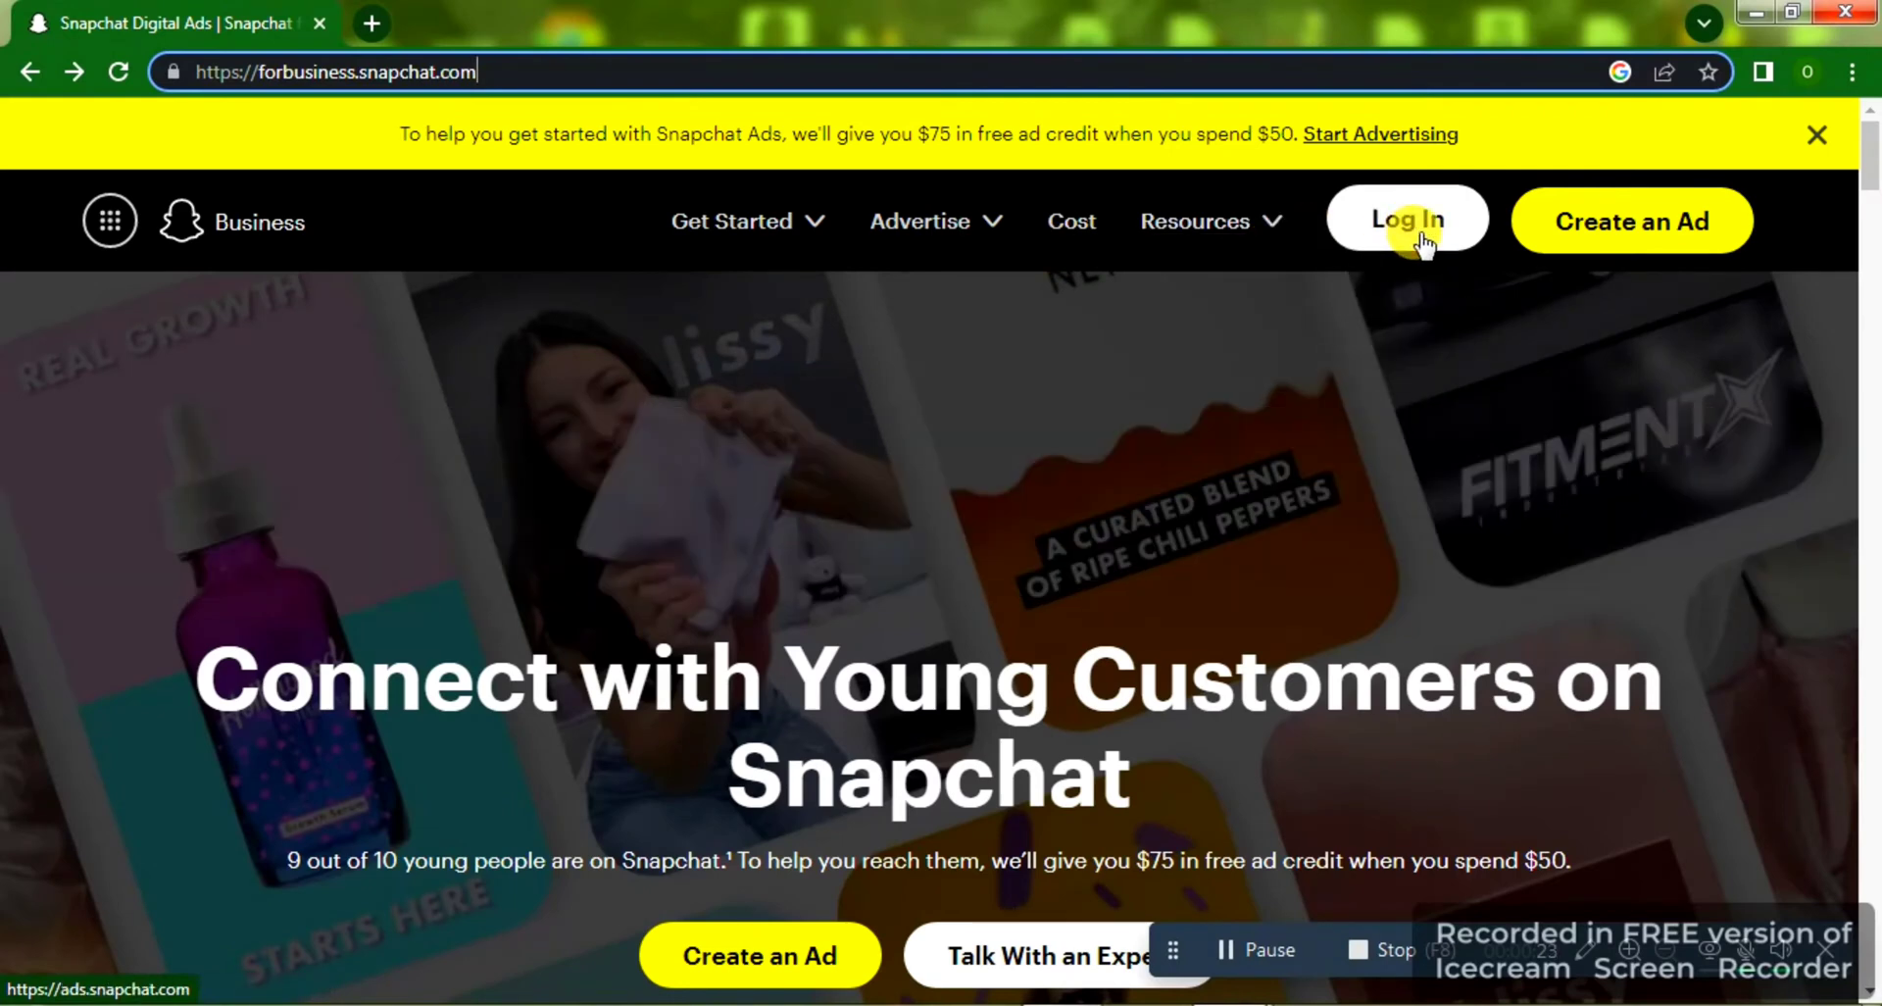
click(1420, 235)
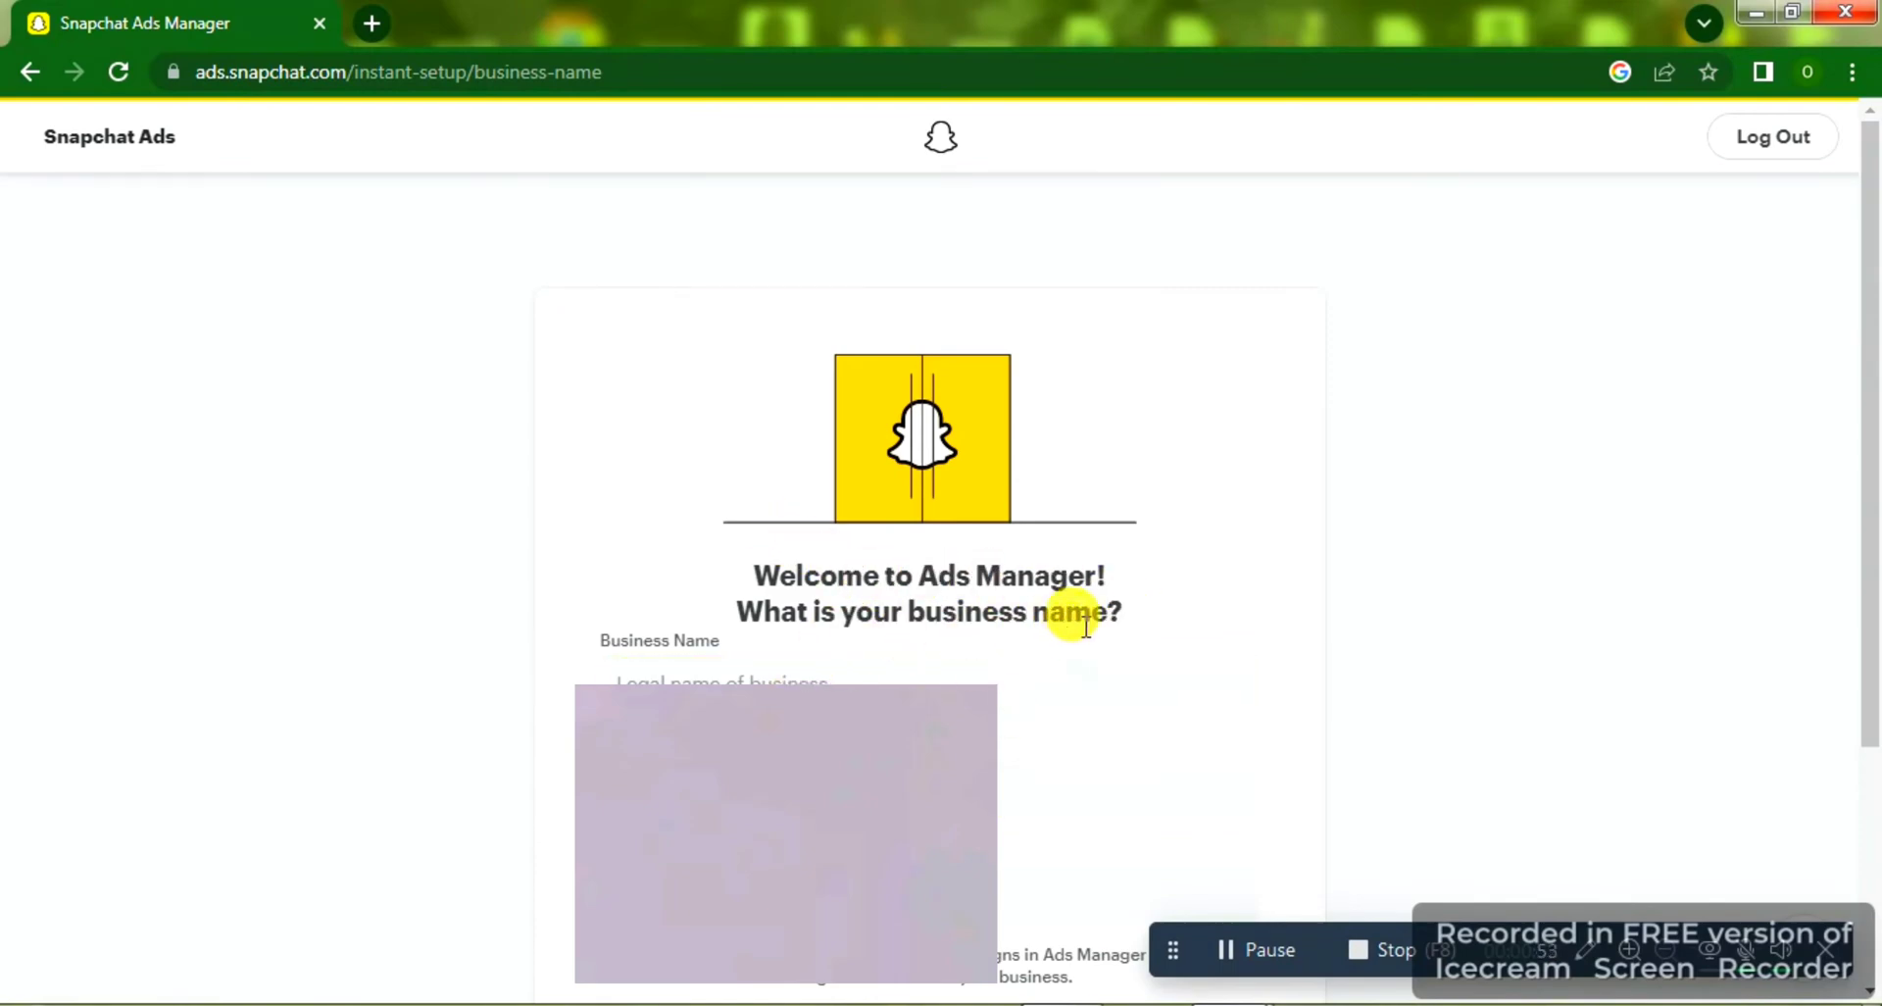
Enter the legal business name in the Ads Manager welcome form and continue to the business details.
drag(1875, 319, 1874, 470)
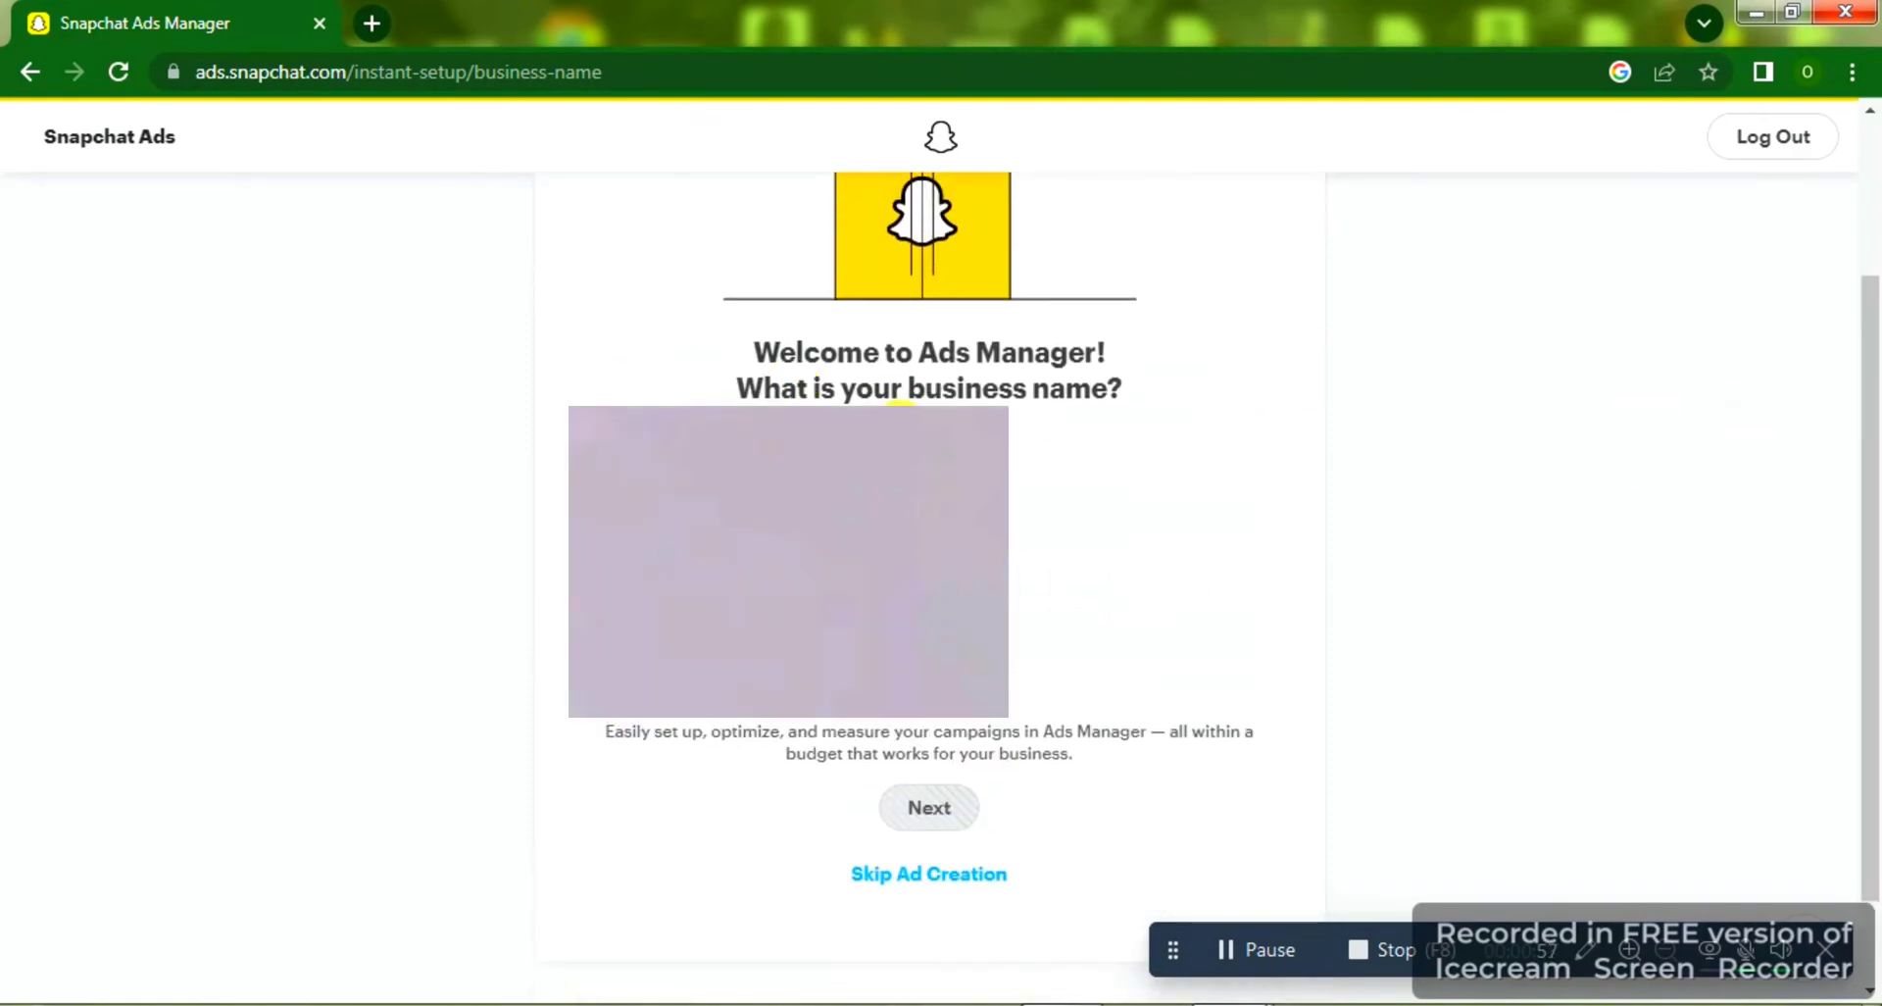
click(1128, 460)
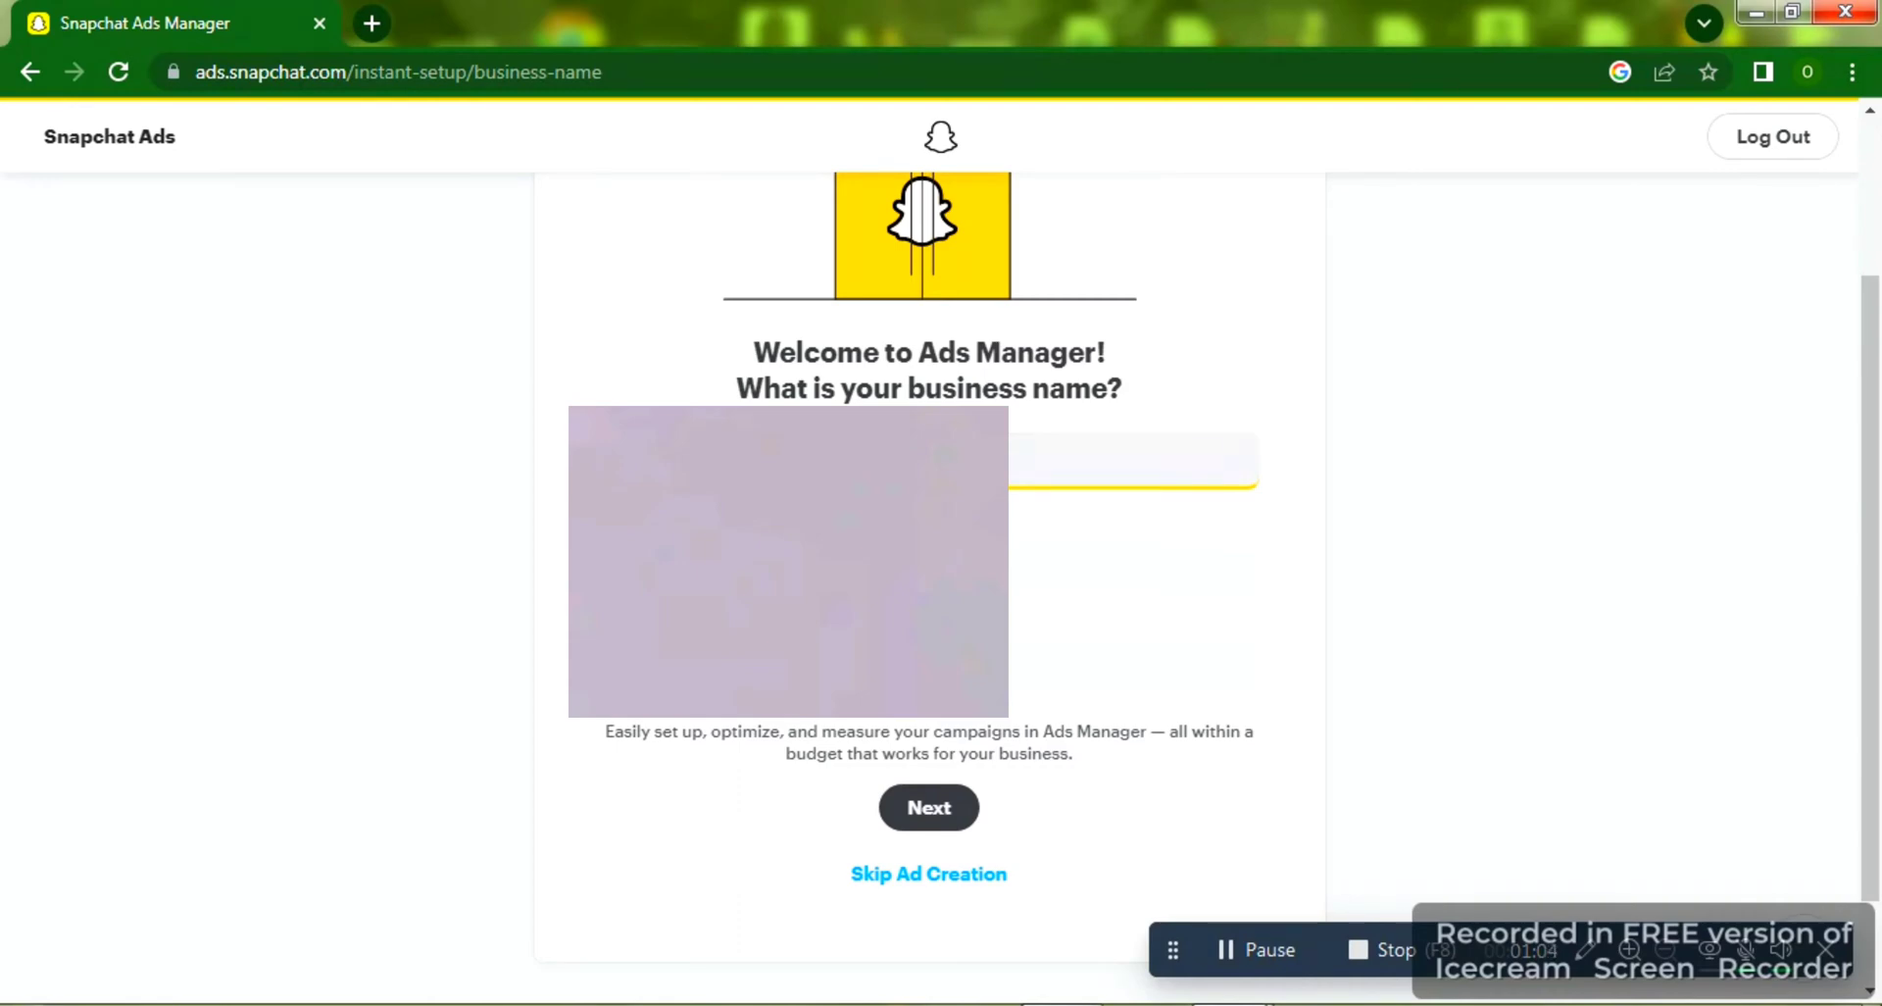
click(1357, 567)
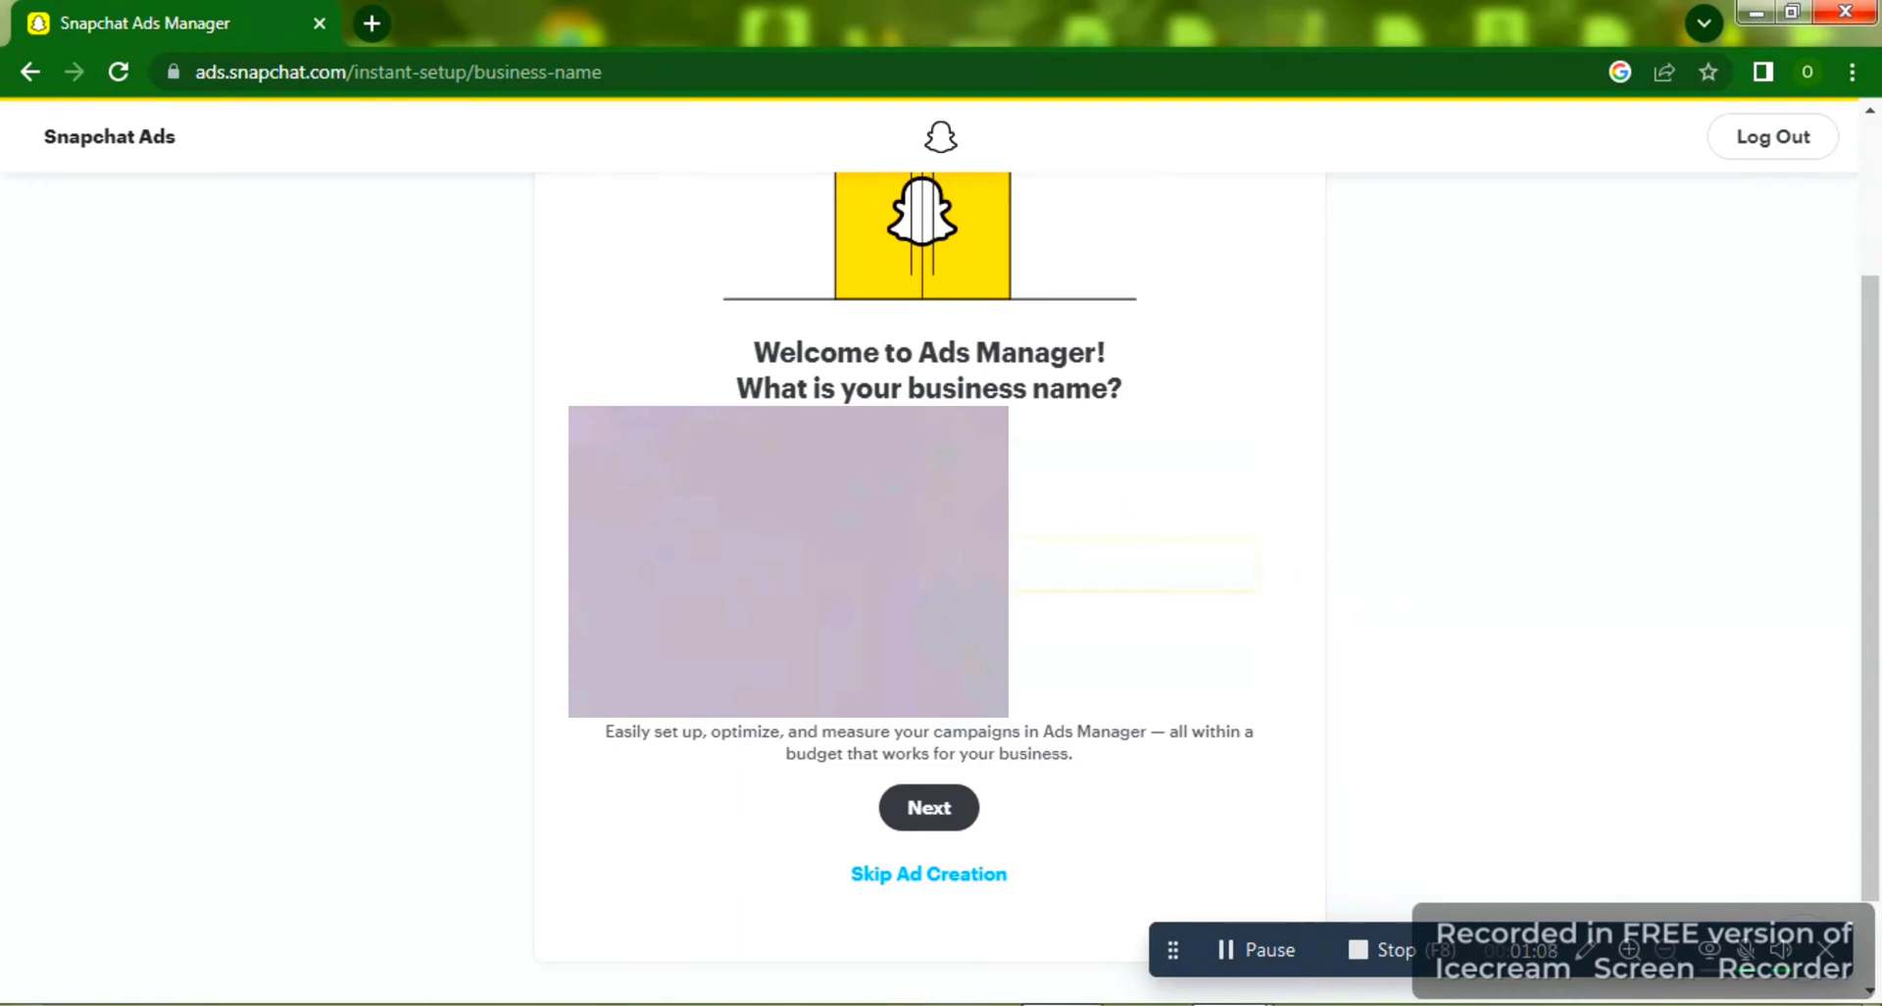
click(946, 810)
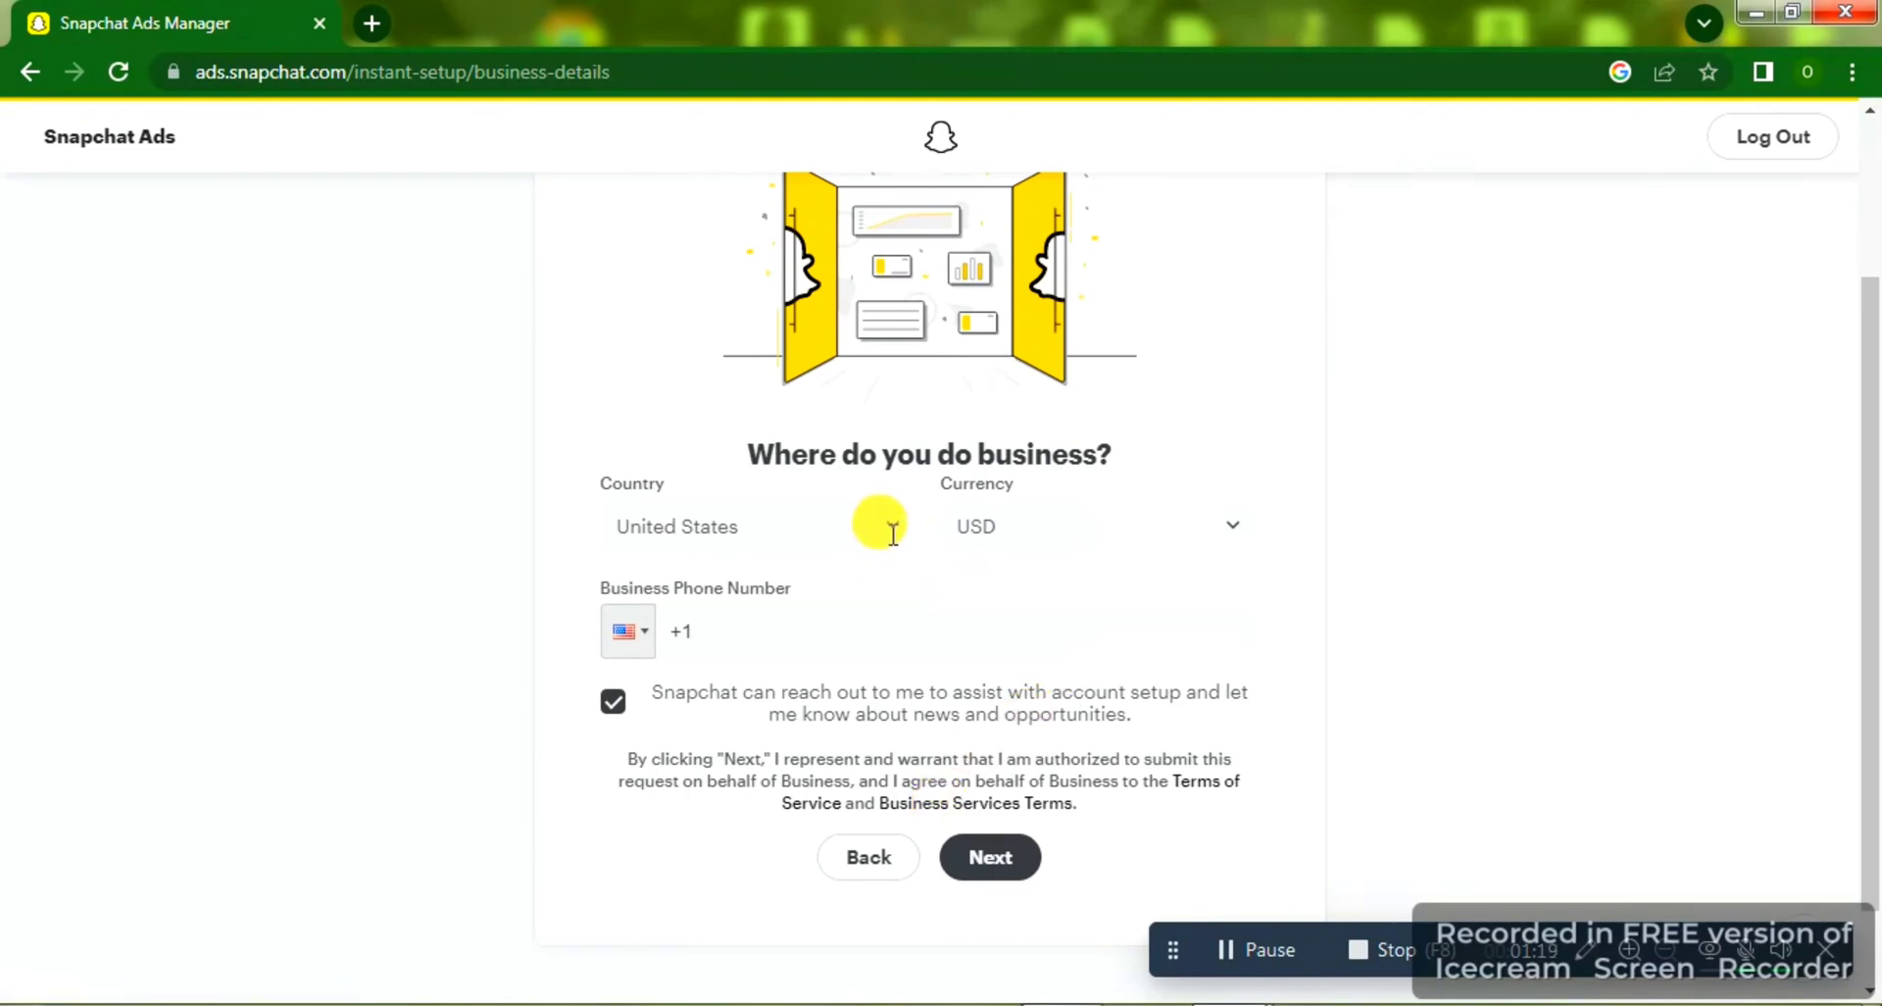
Set the business country to United States in the business details.
click(863, 521)
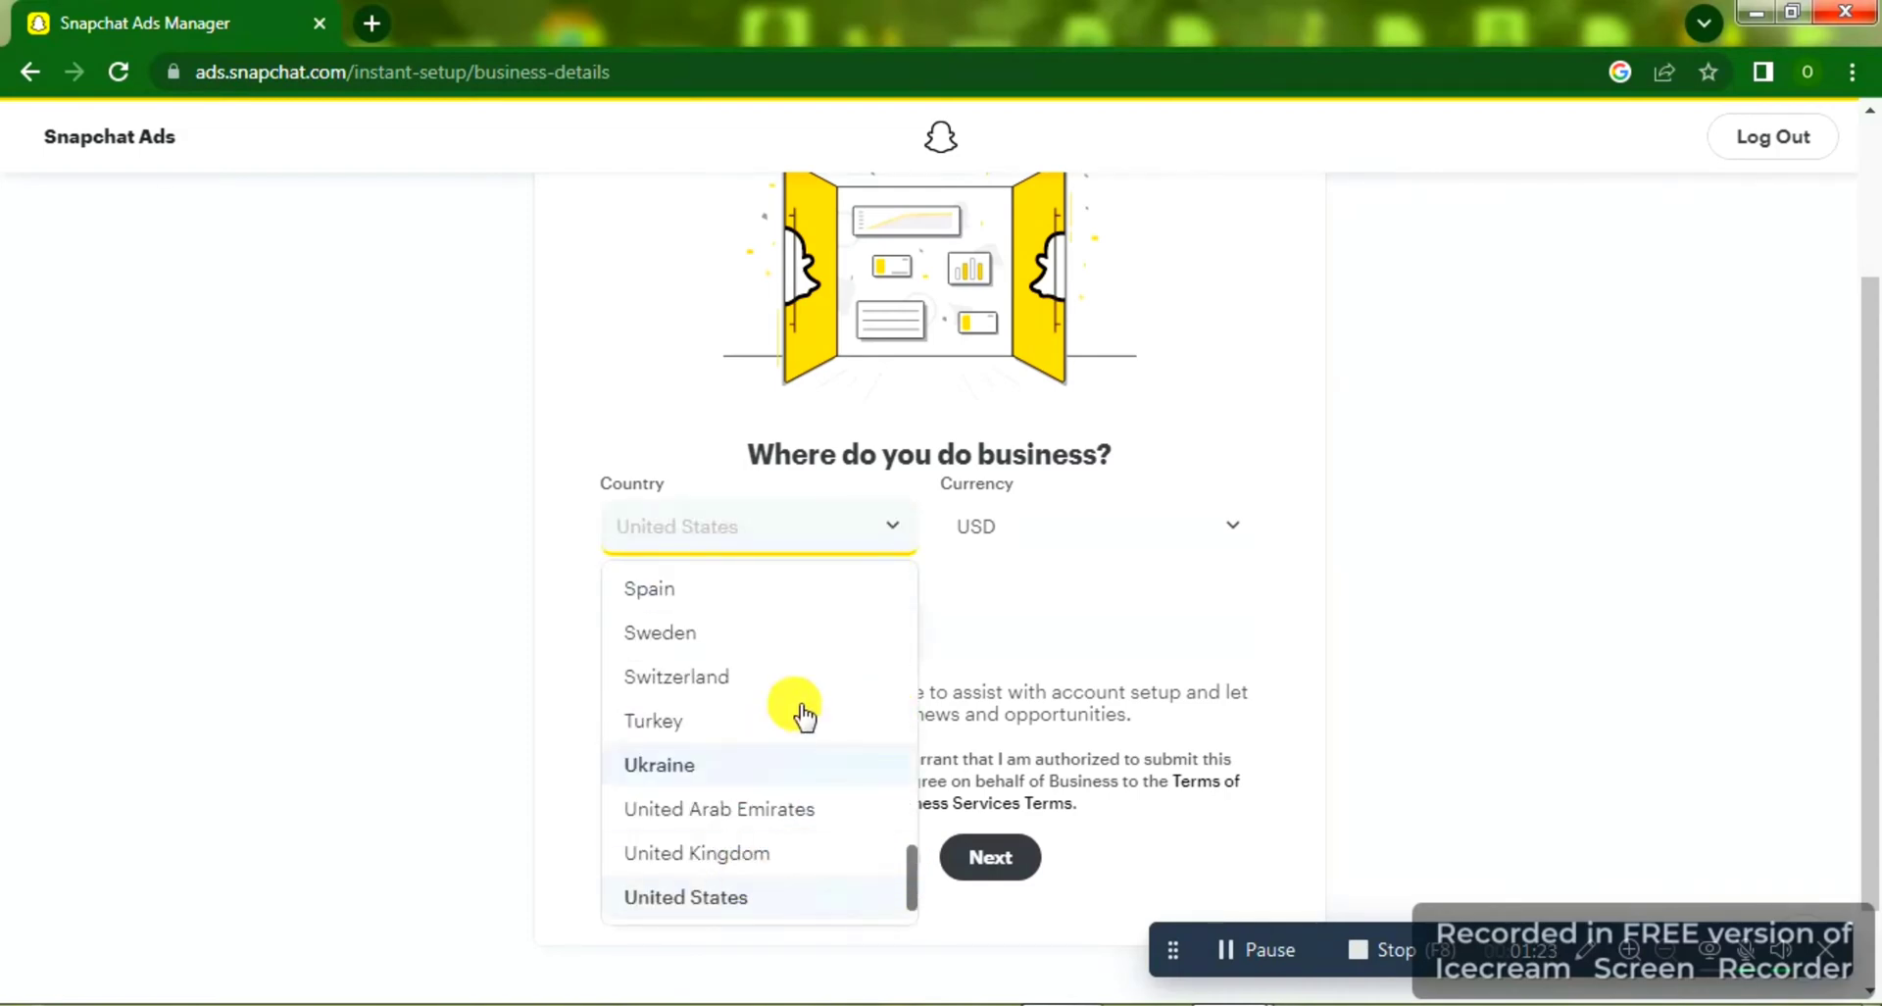
scroll(906, 853, up, 4)
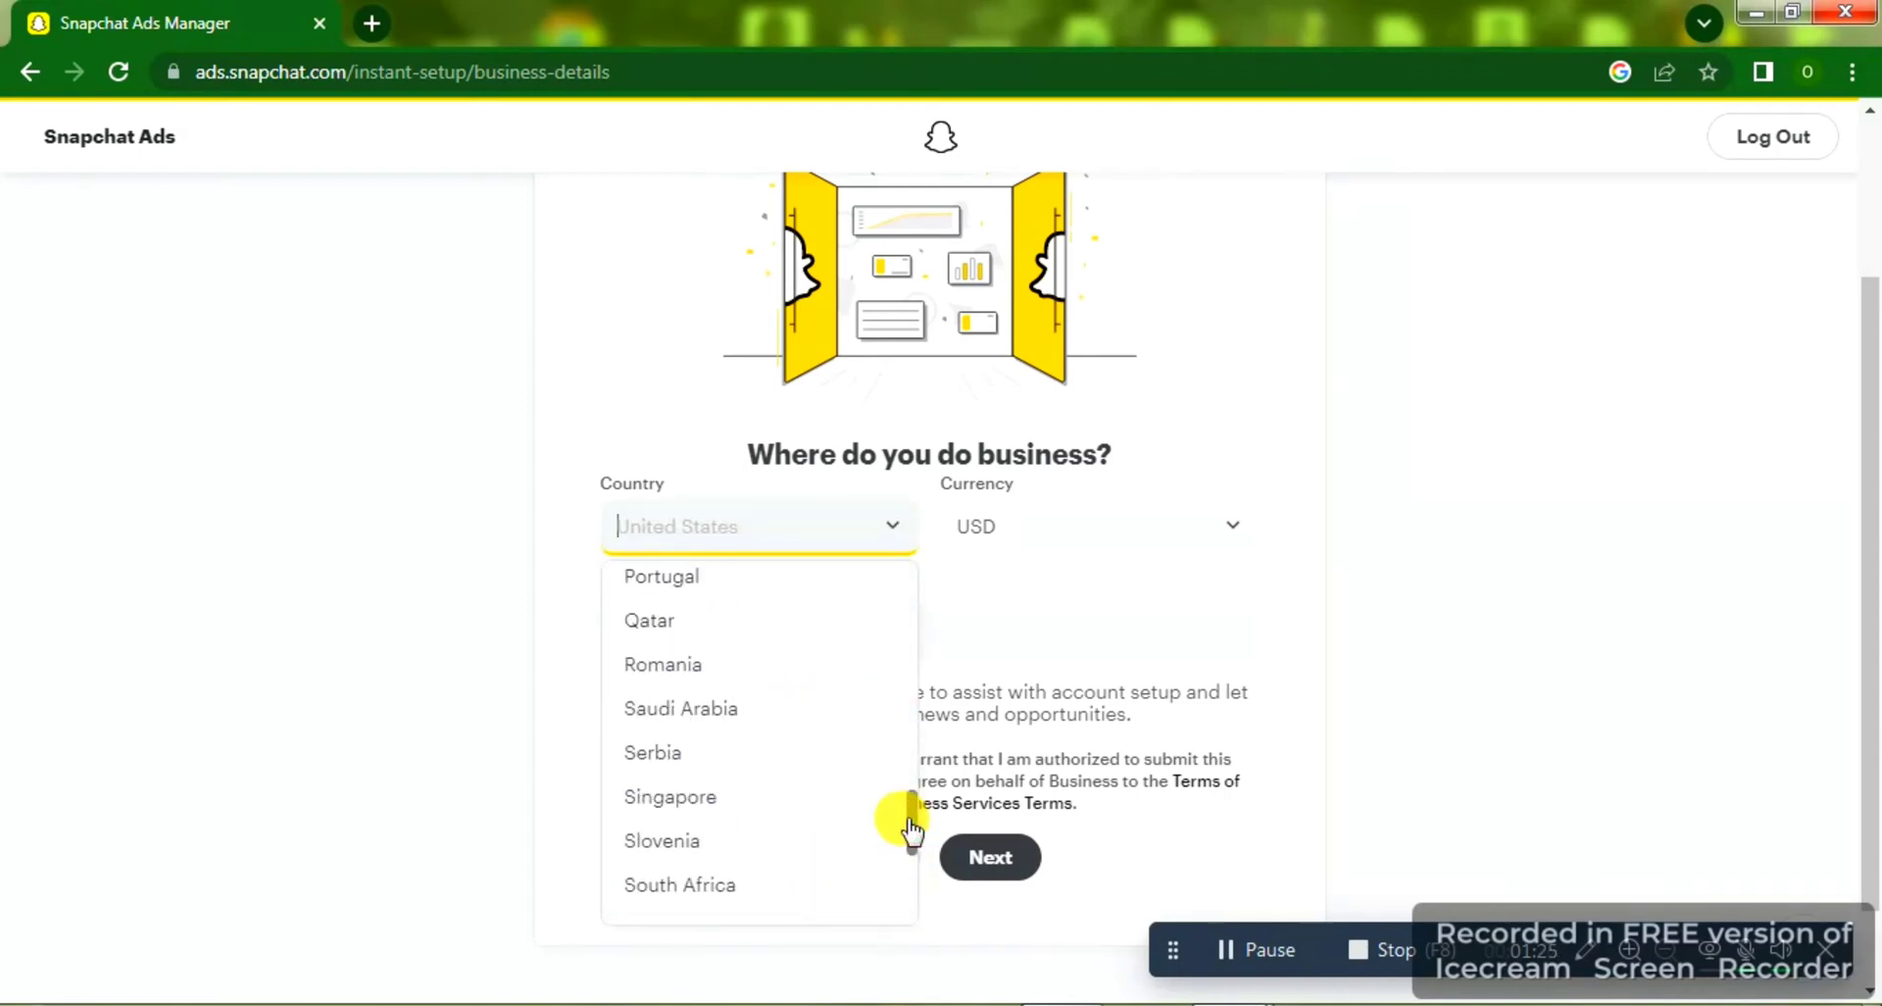
scroll(910, 784, up, 5)
scroll(911, 787, down, 3)
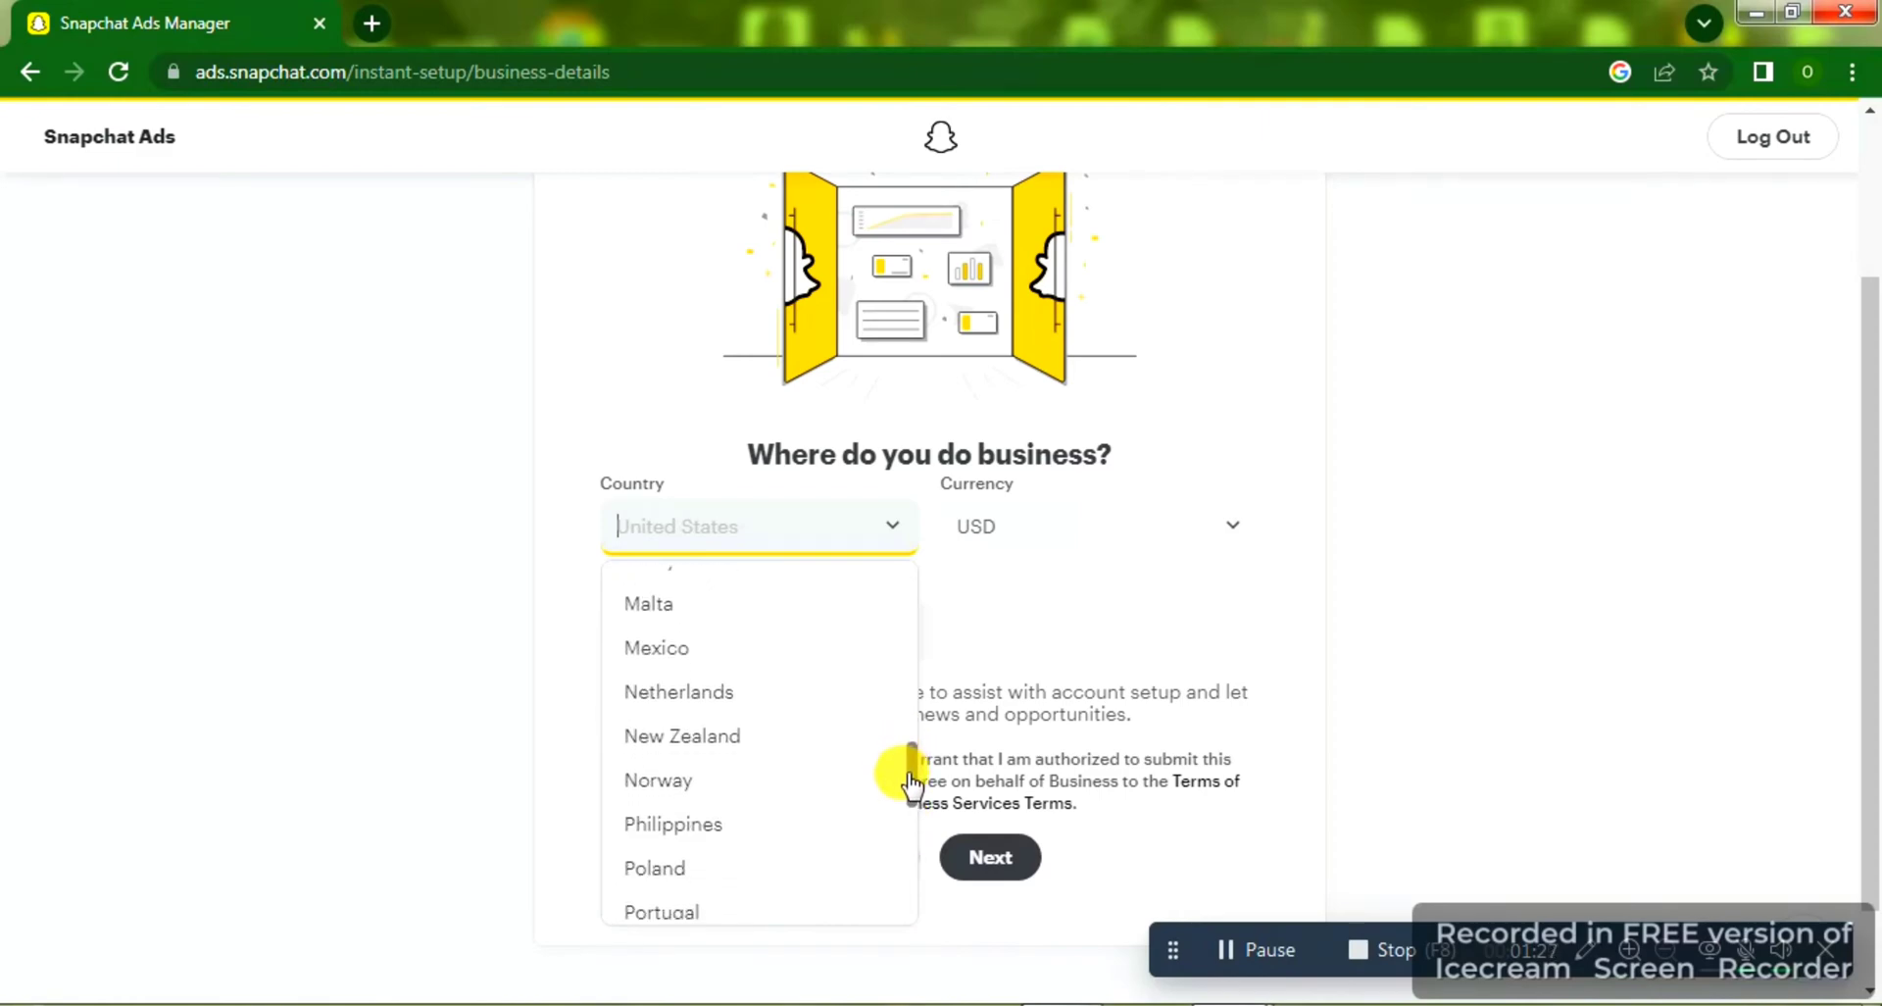
scroll(911, 784, up, 2)
scroll(910, 784, down, 1)
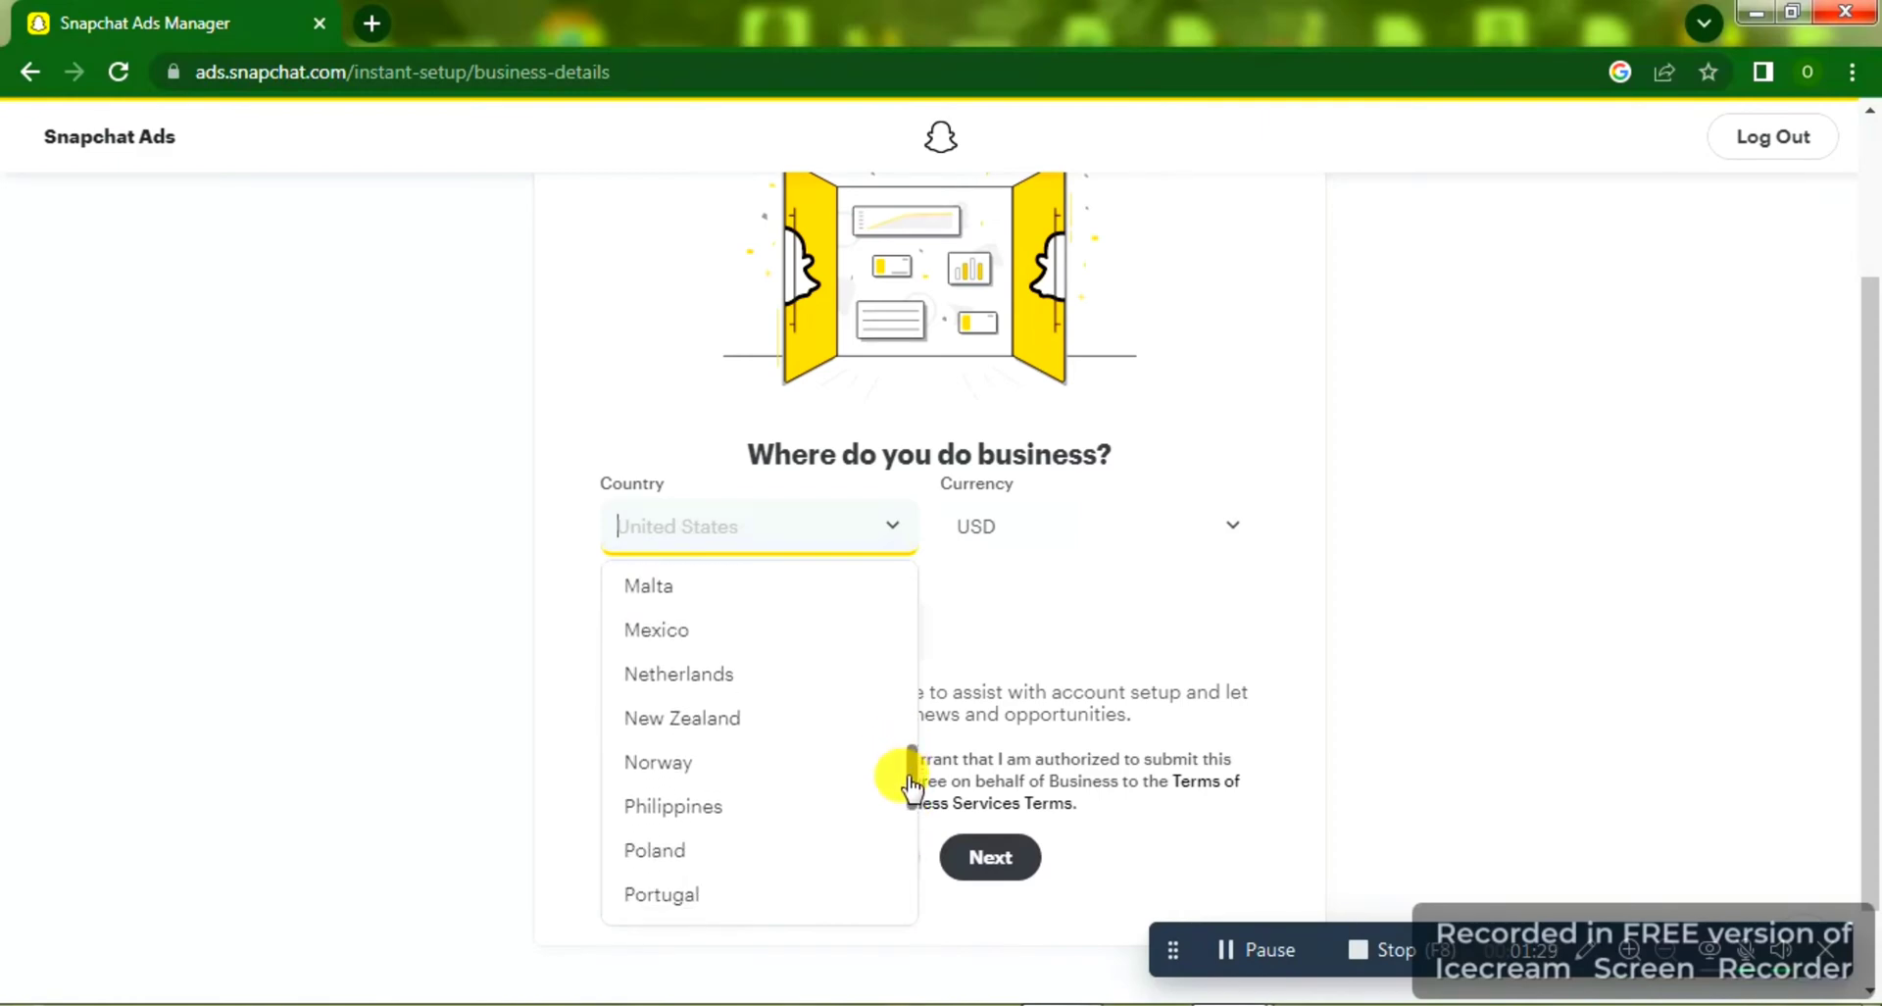
scroll(911, 784, down, 2)
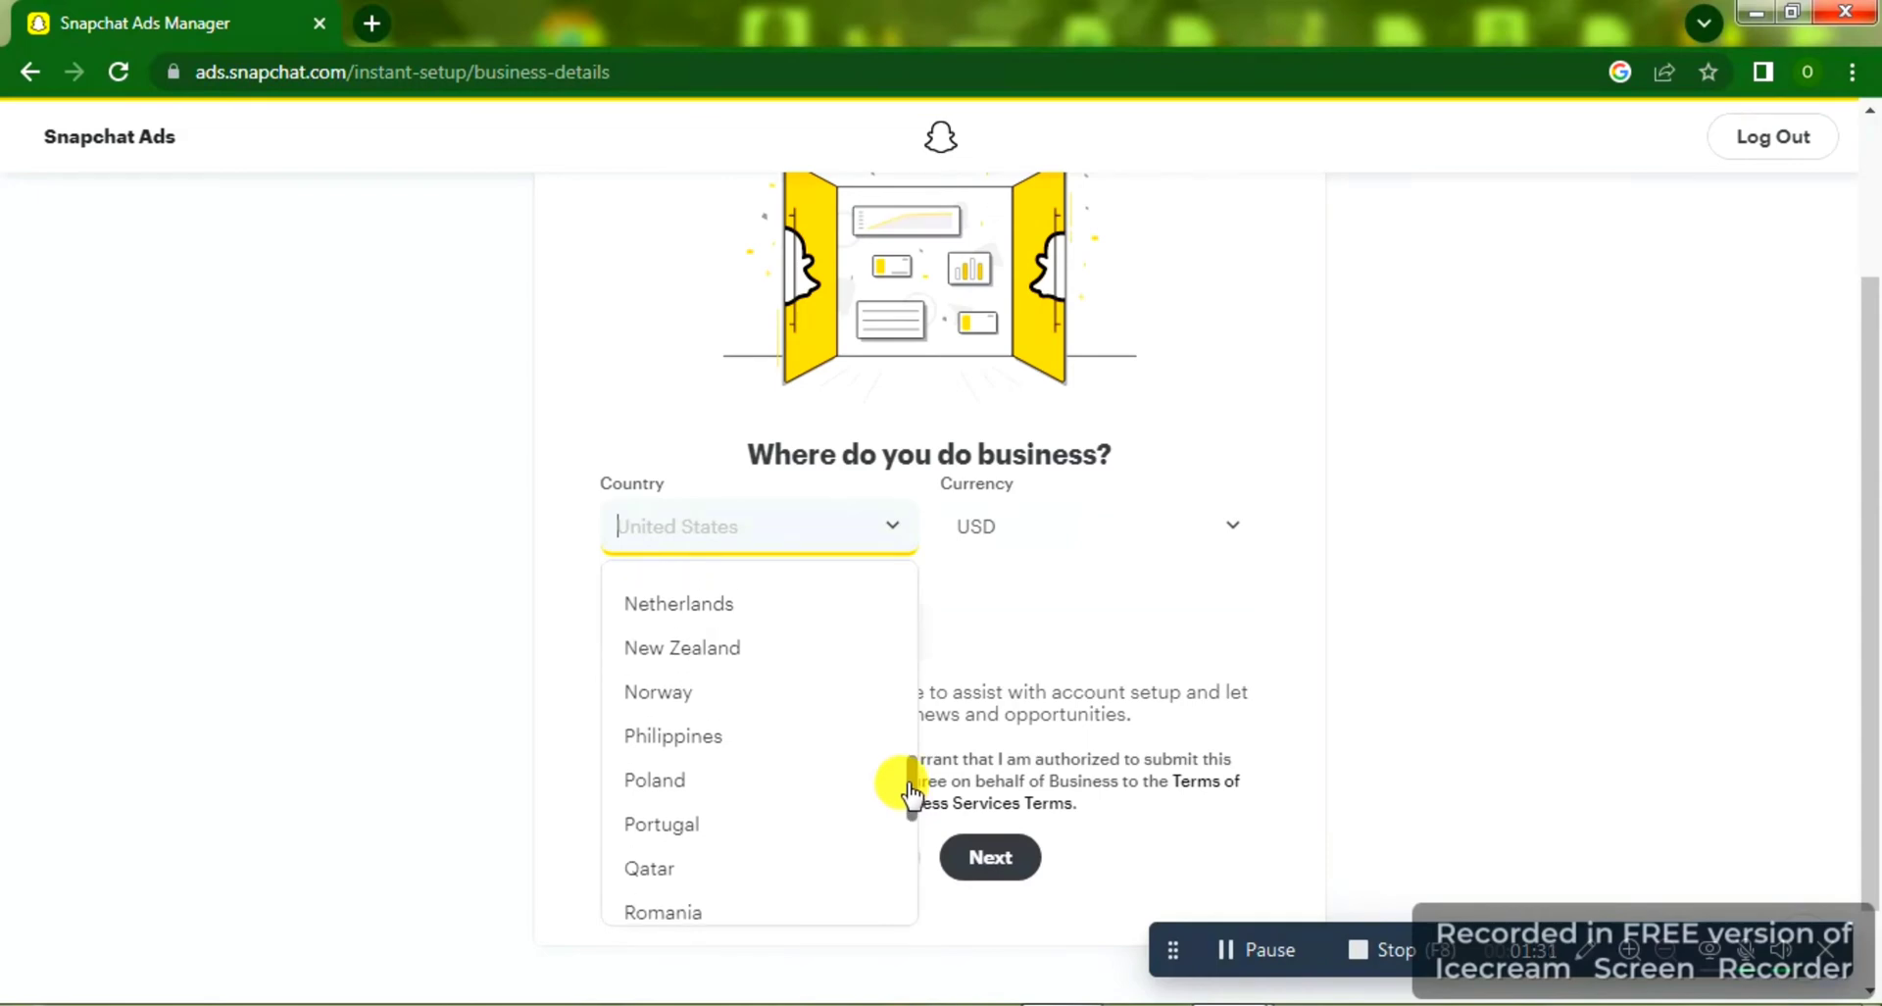
scroll(911, 779, up, 3)
scroll(910, 780, up, 1)
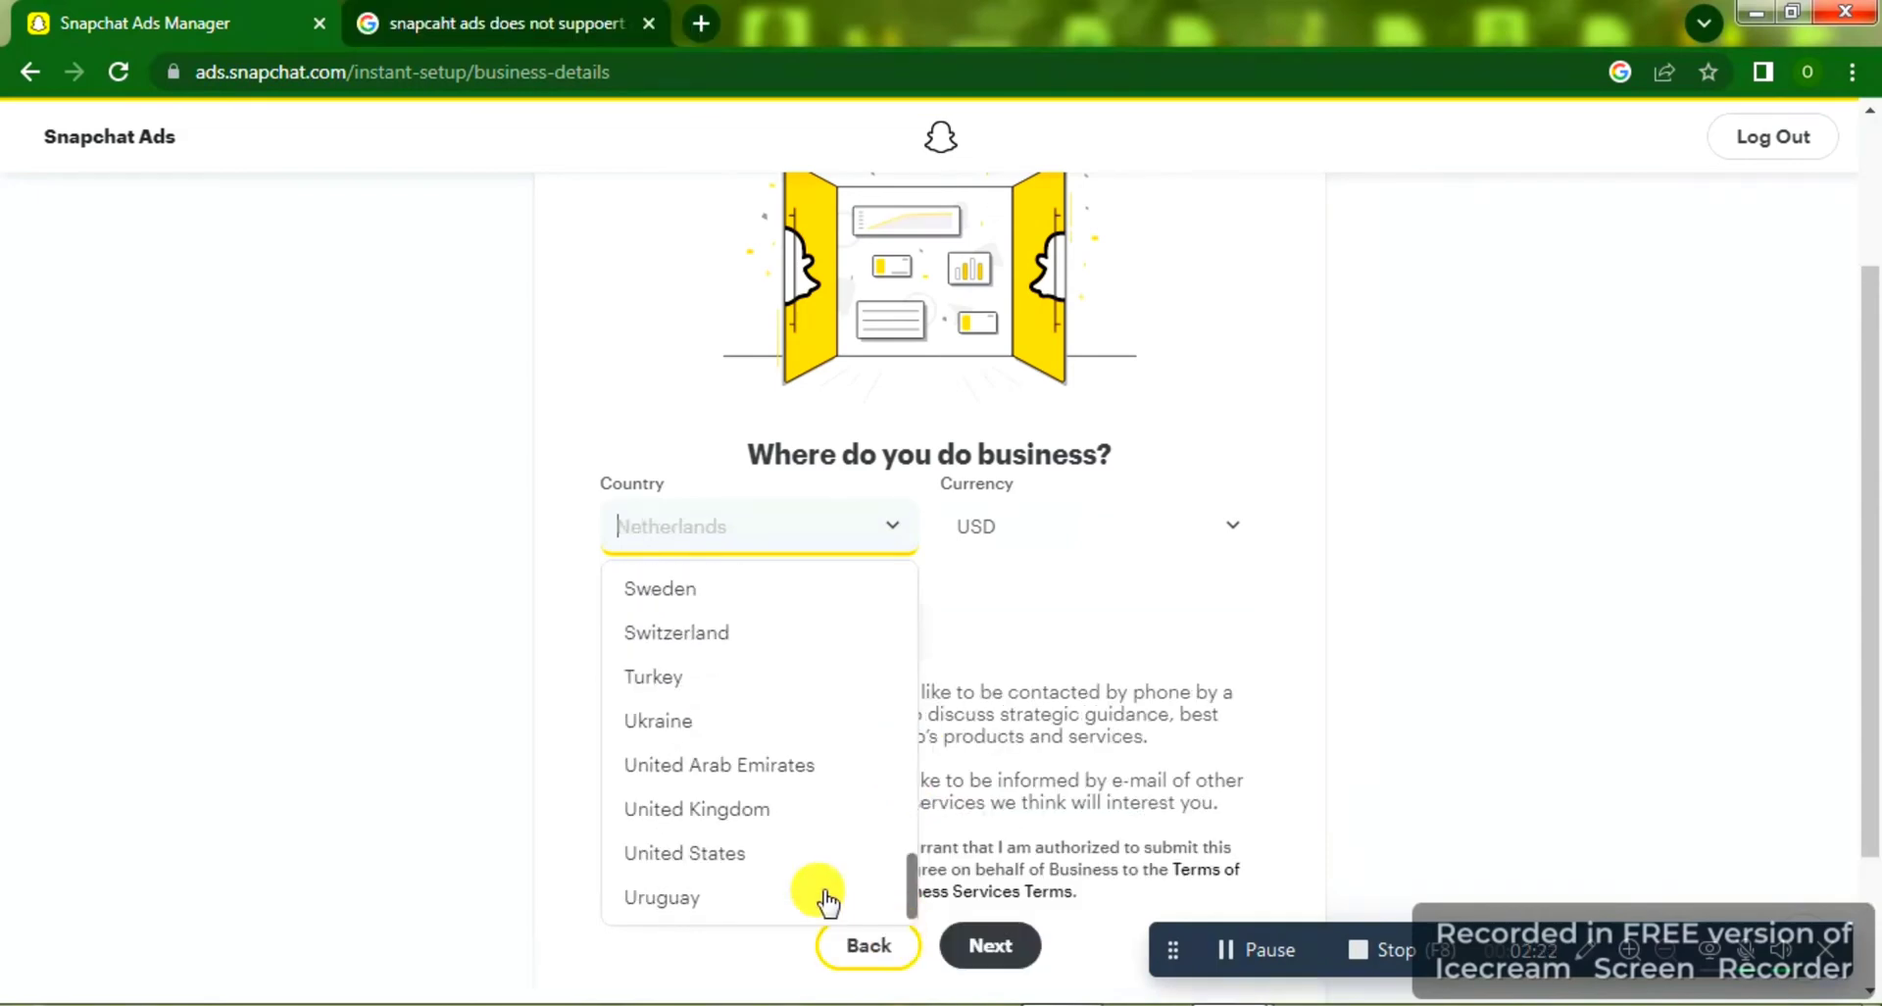
click(799, 863)
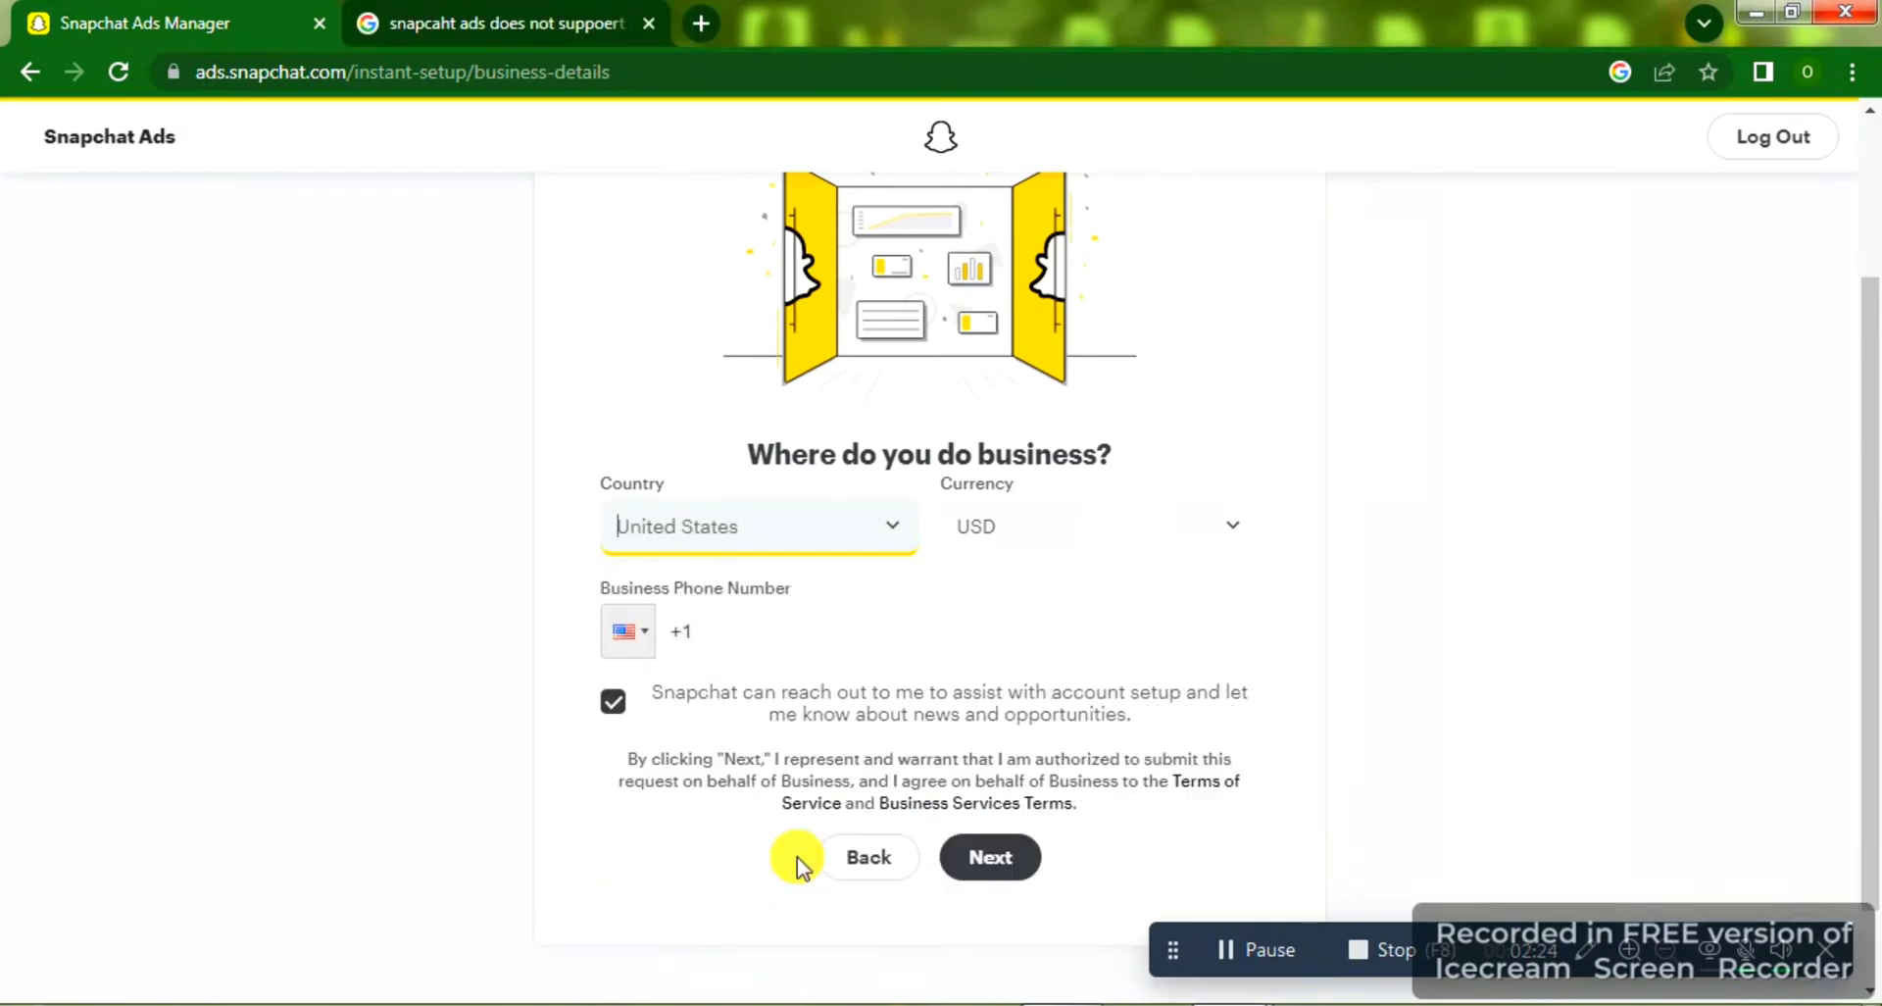
Choose the Nigeria +234 dialling code, enter the business phone number and submit the business details.
click(828, 630)
click(637, 638)
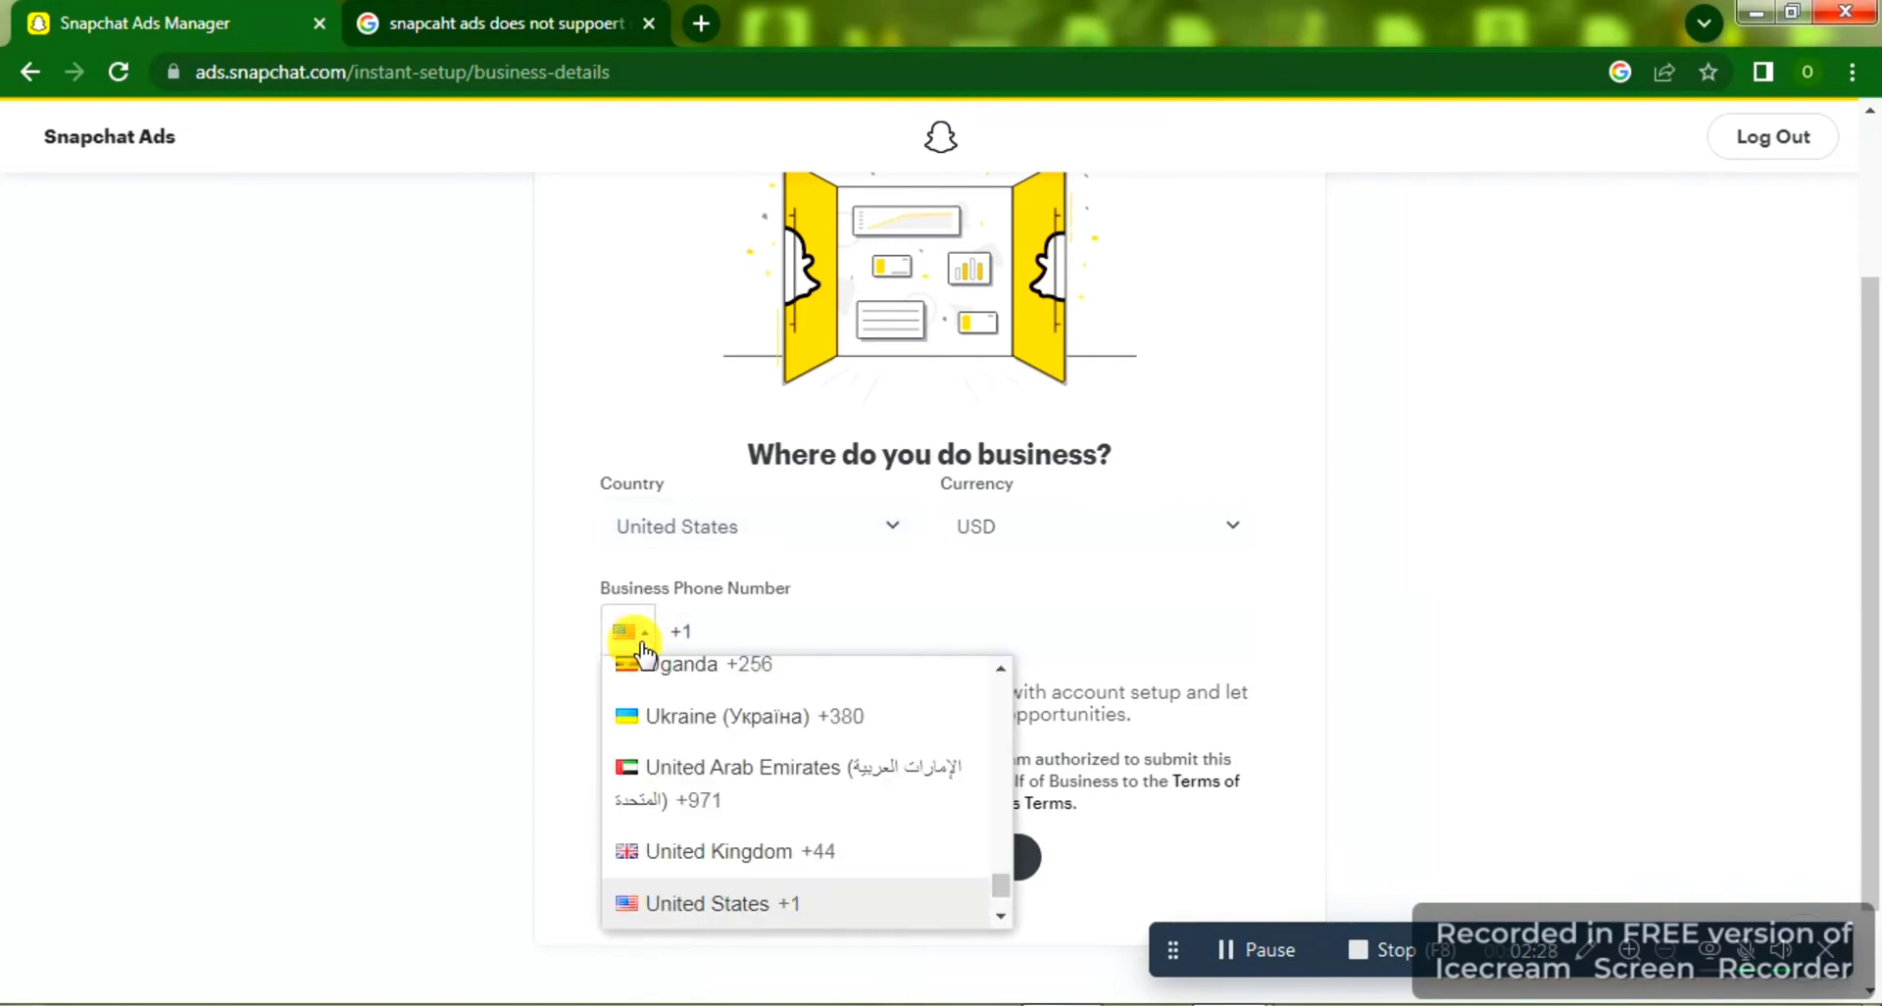
drag(1000, 884, 1001, 821)
scroll(1002, 826, down, 2)
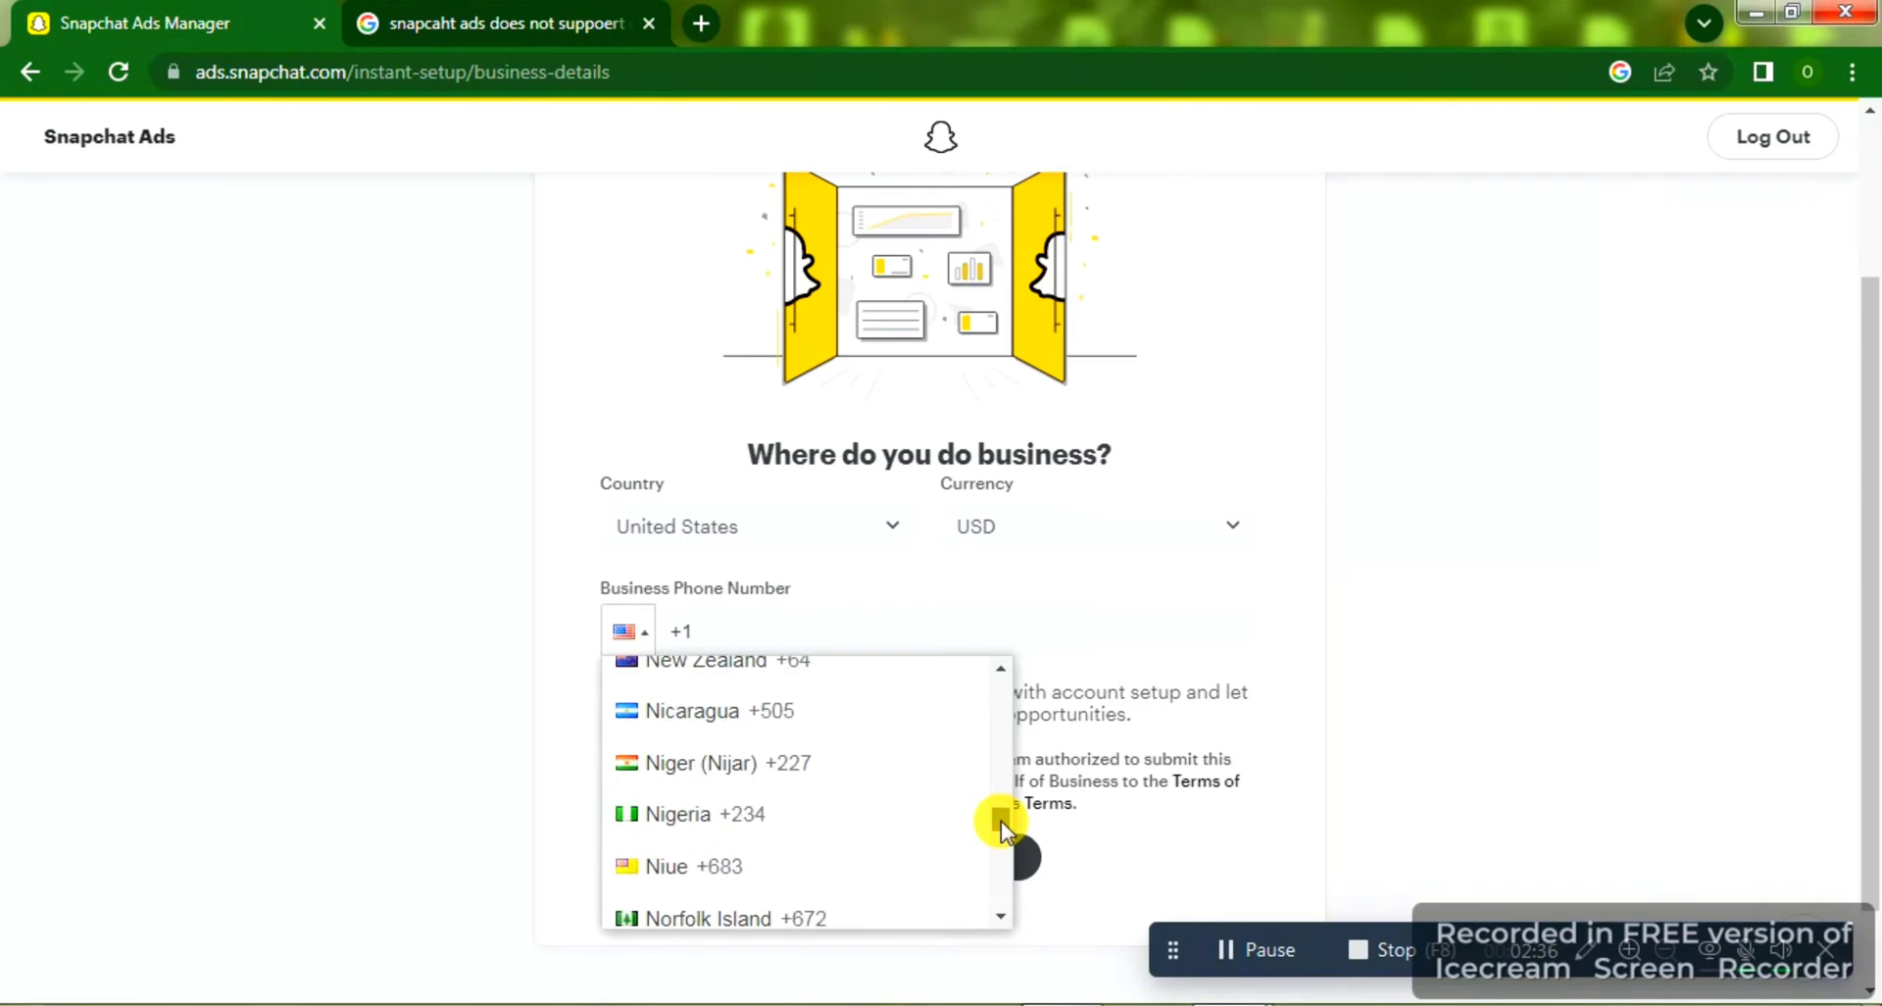
click(804, 817)
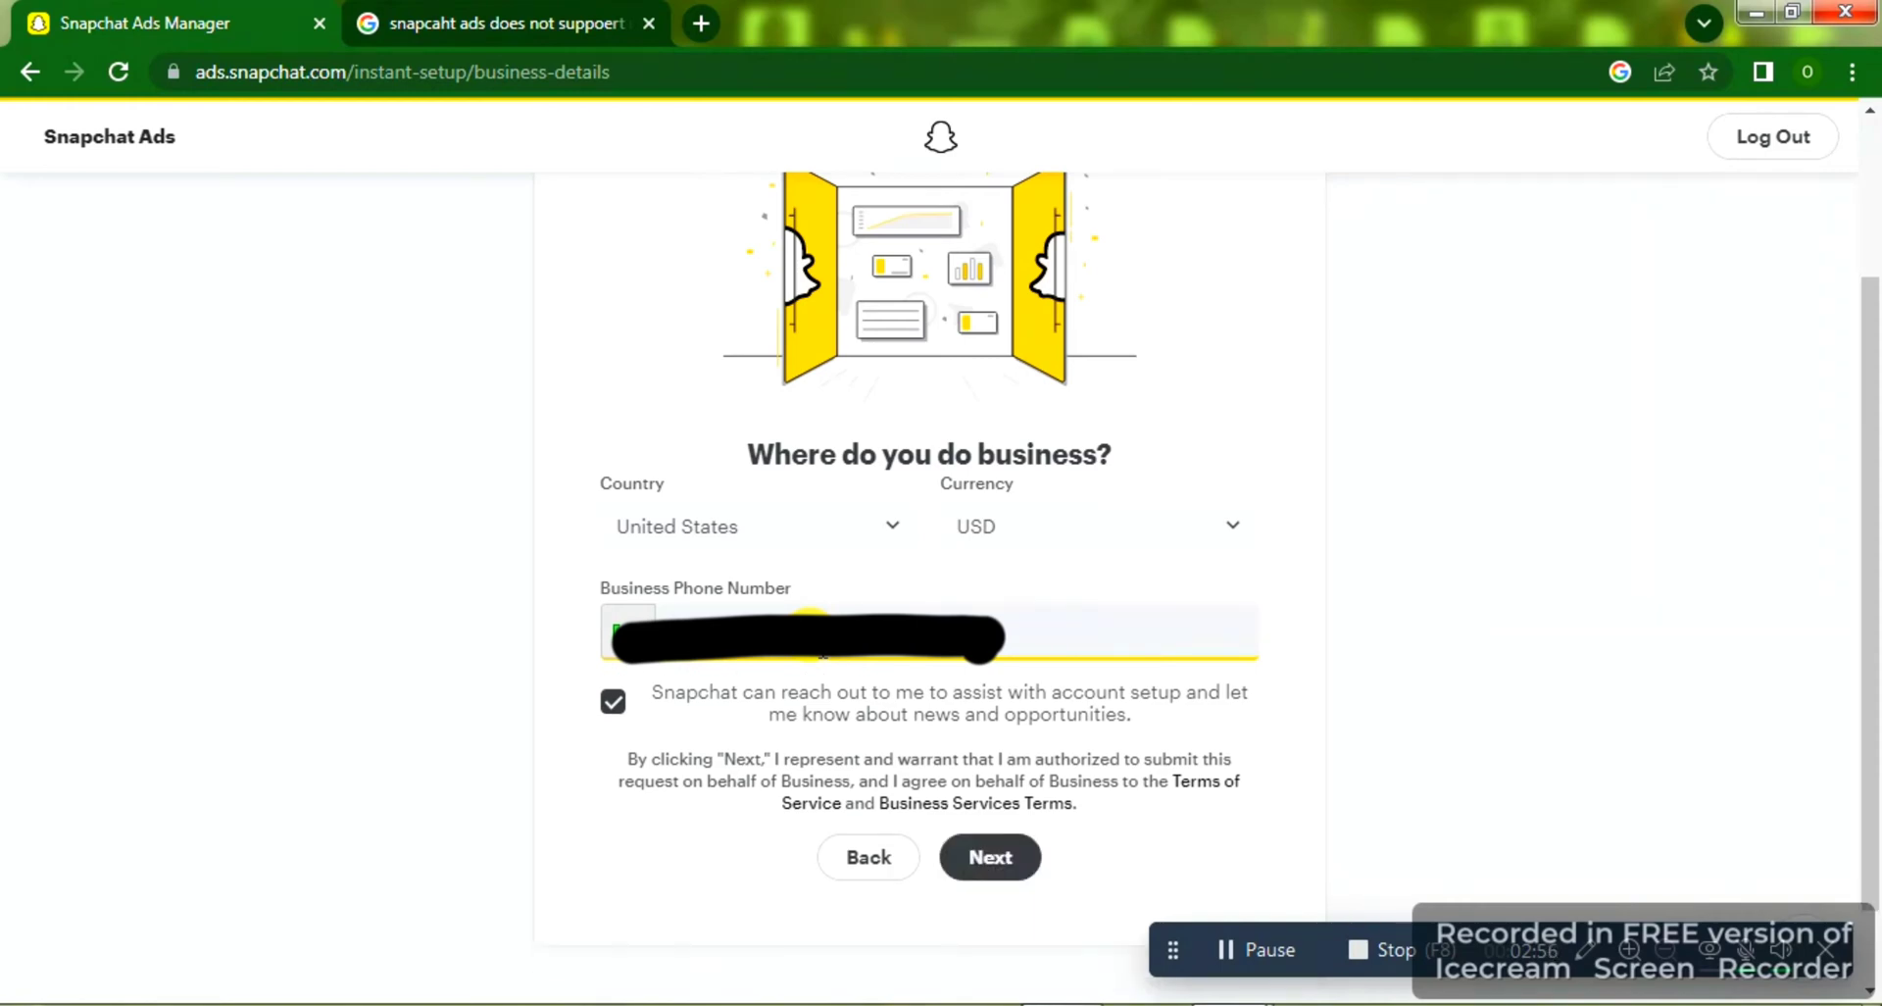
click(1400, 698)
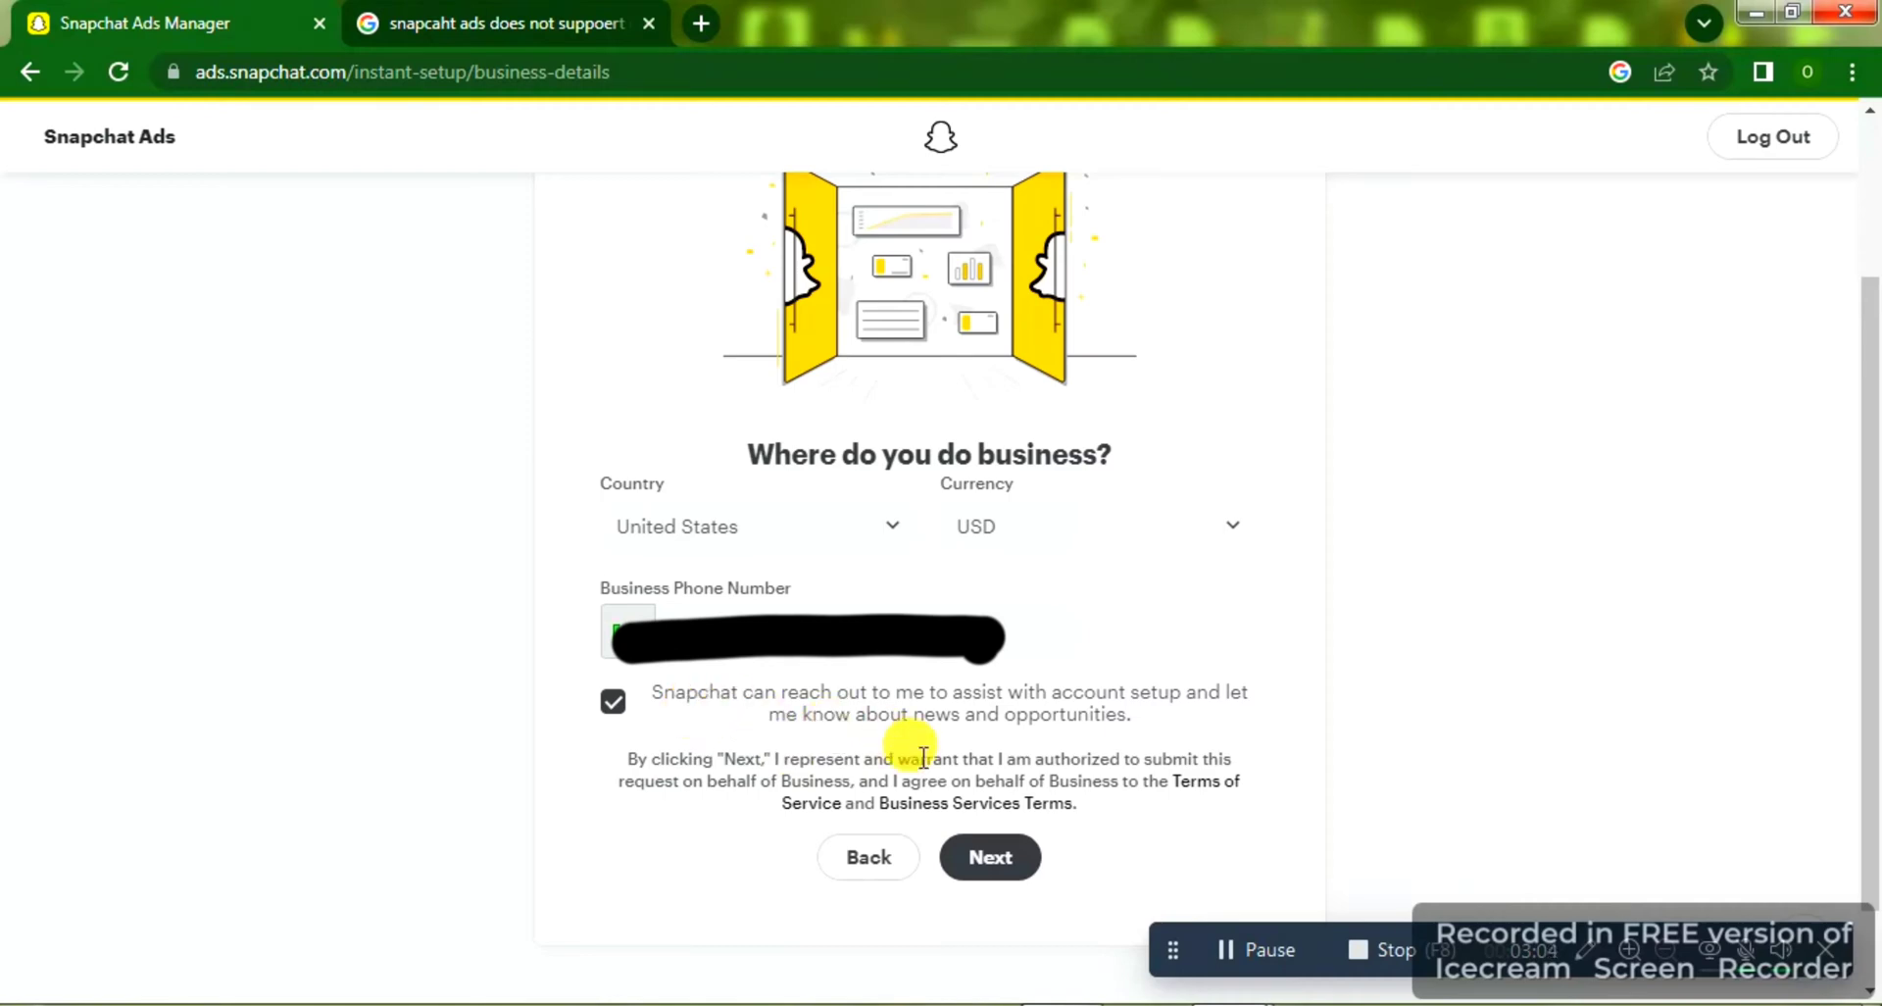
click(993, 863)
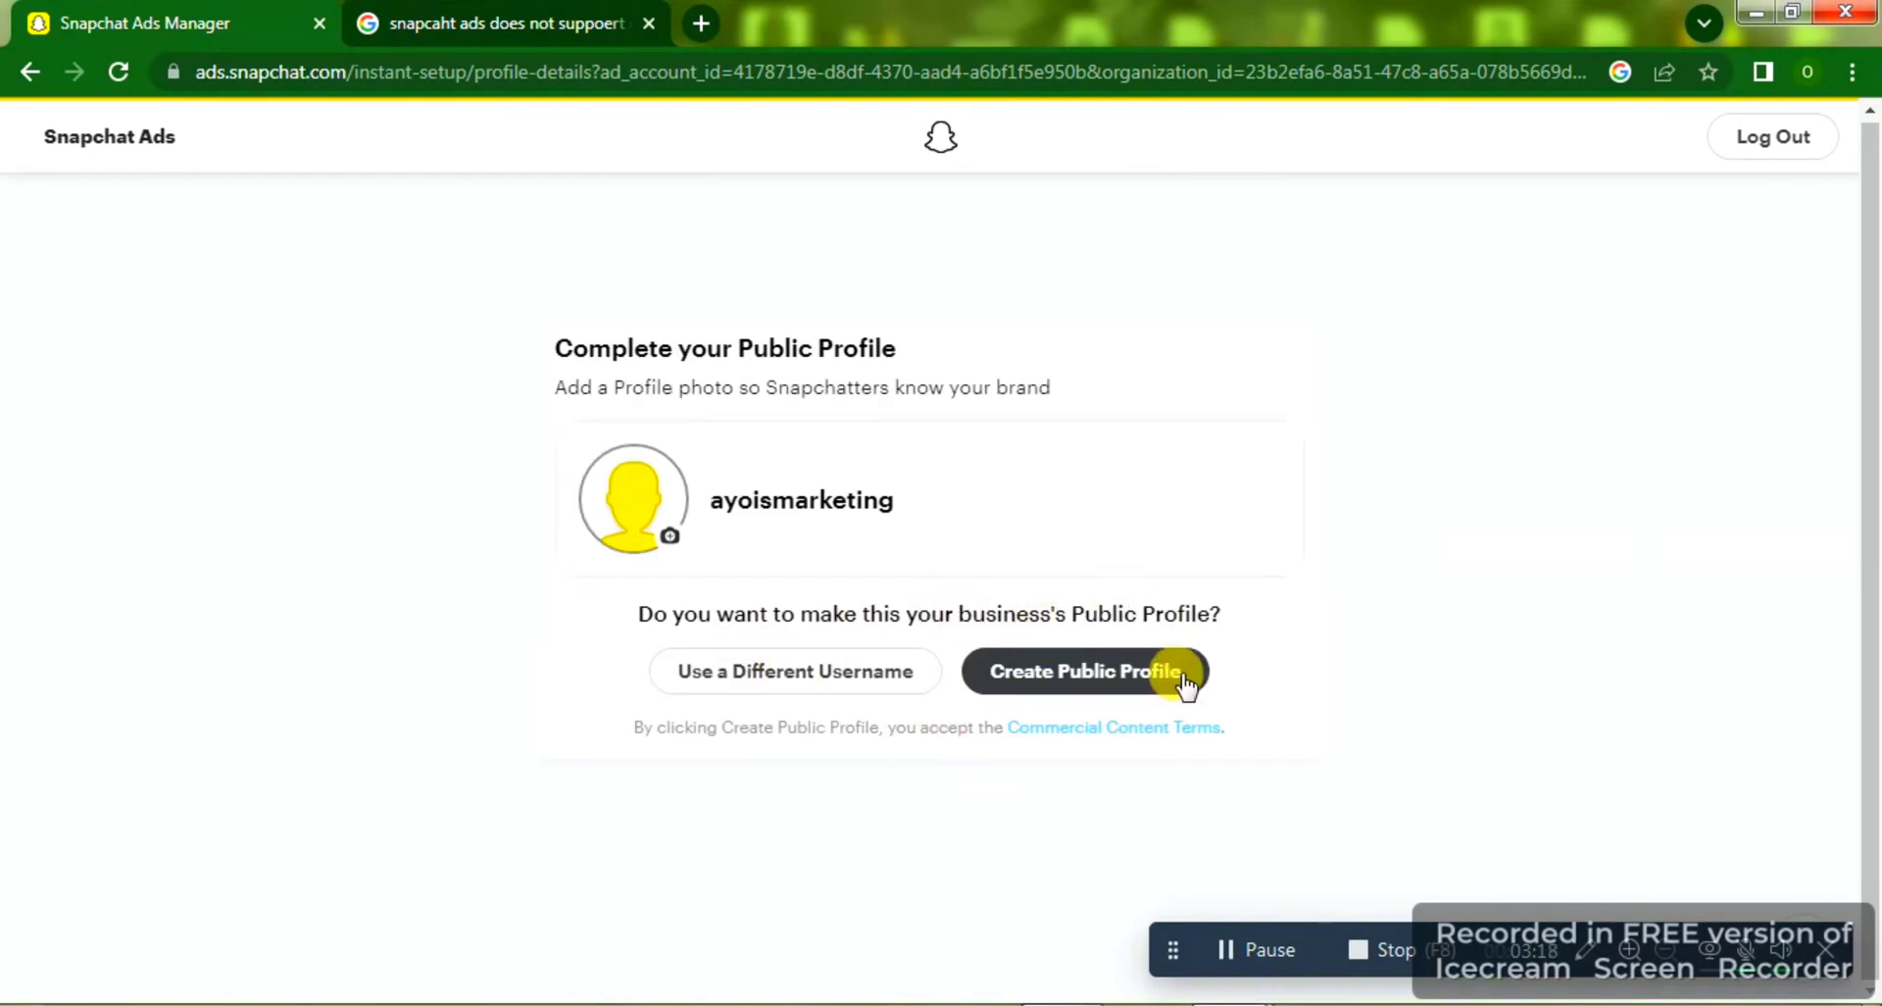
Create the business's public profile with the suggested username and postpone the free ad credit offer.
click(978, 692)
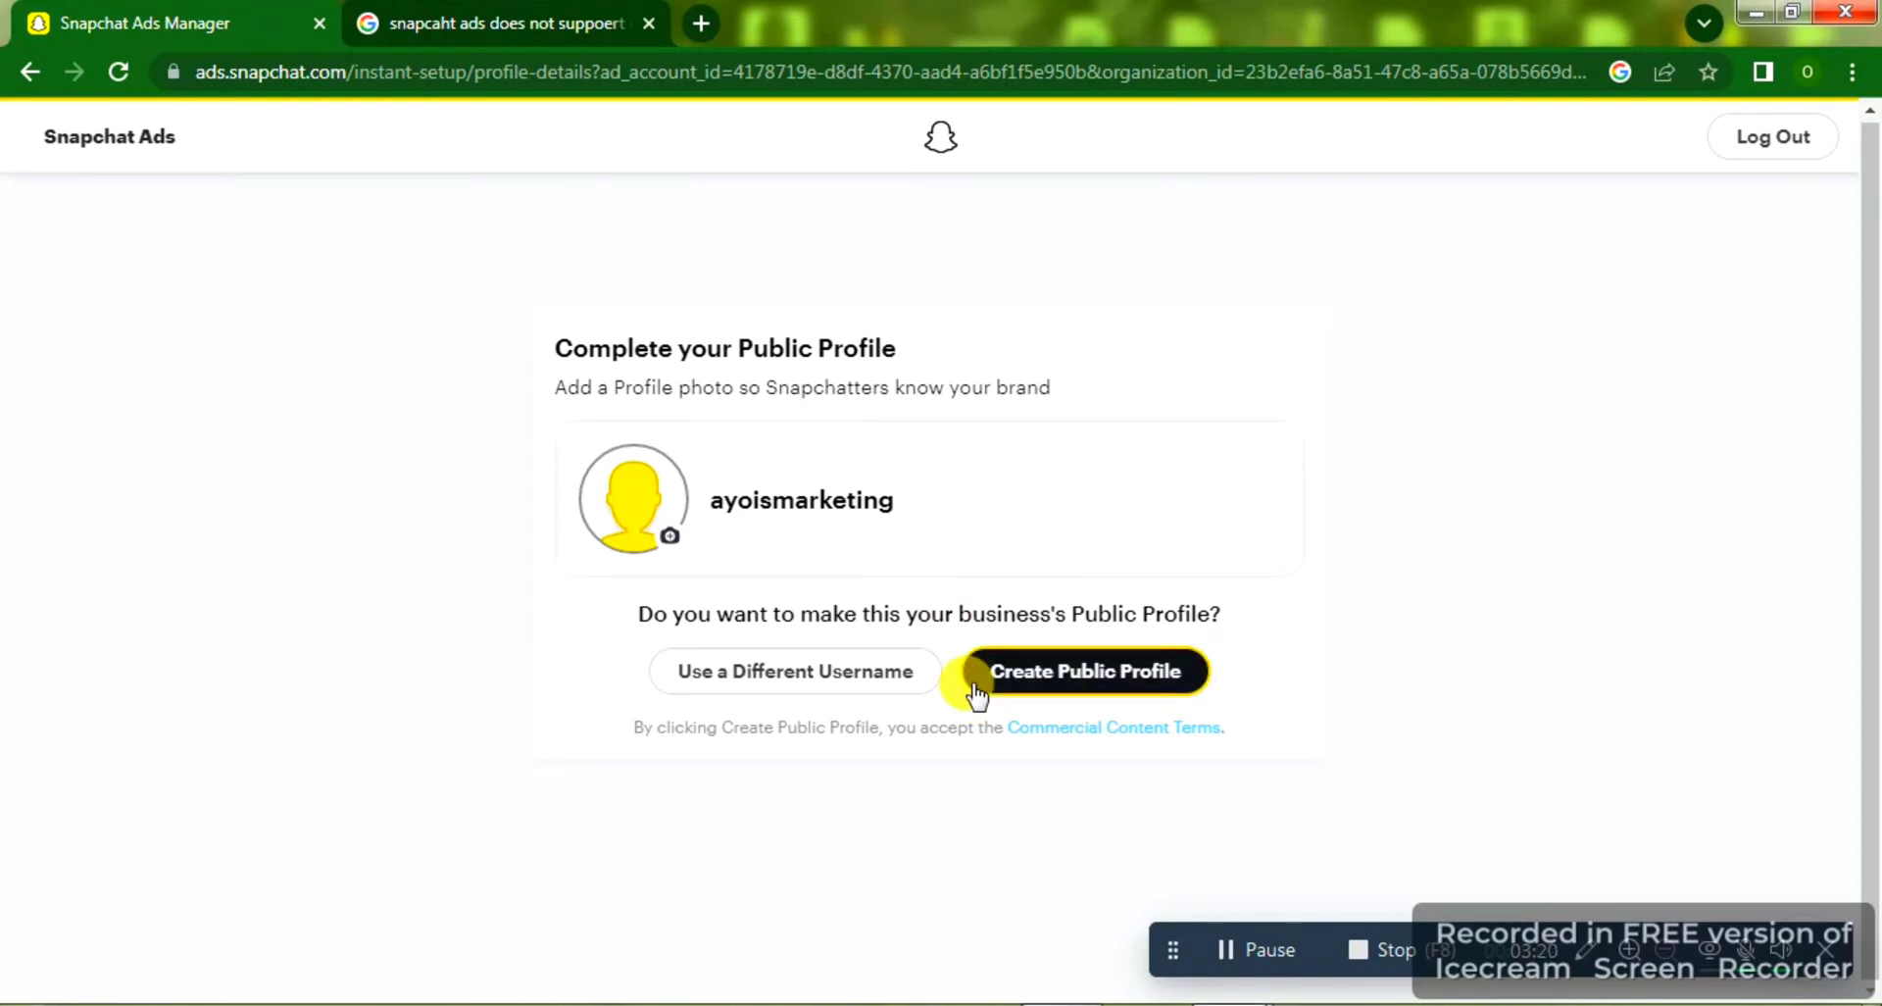
click(1046, 670)
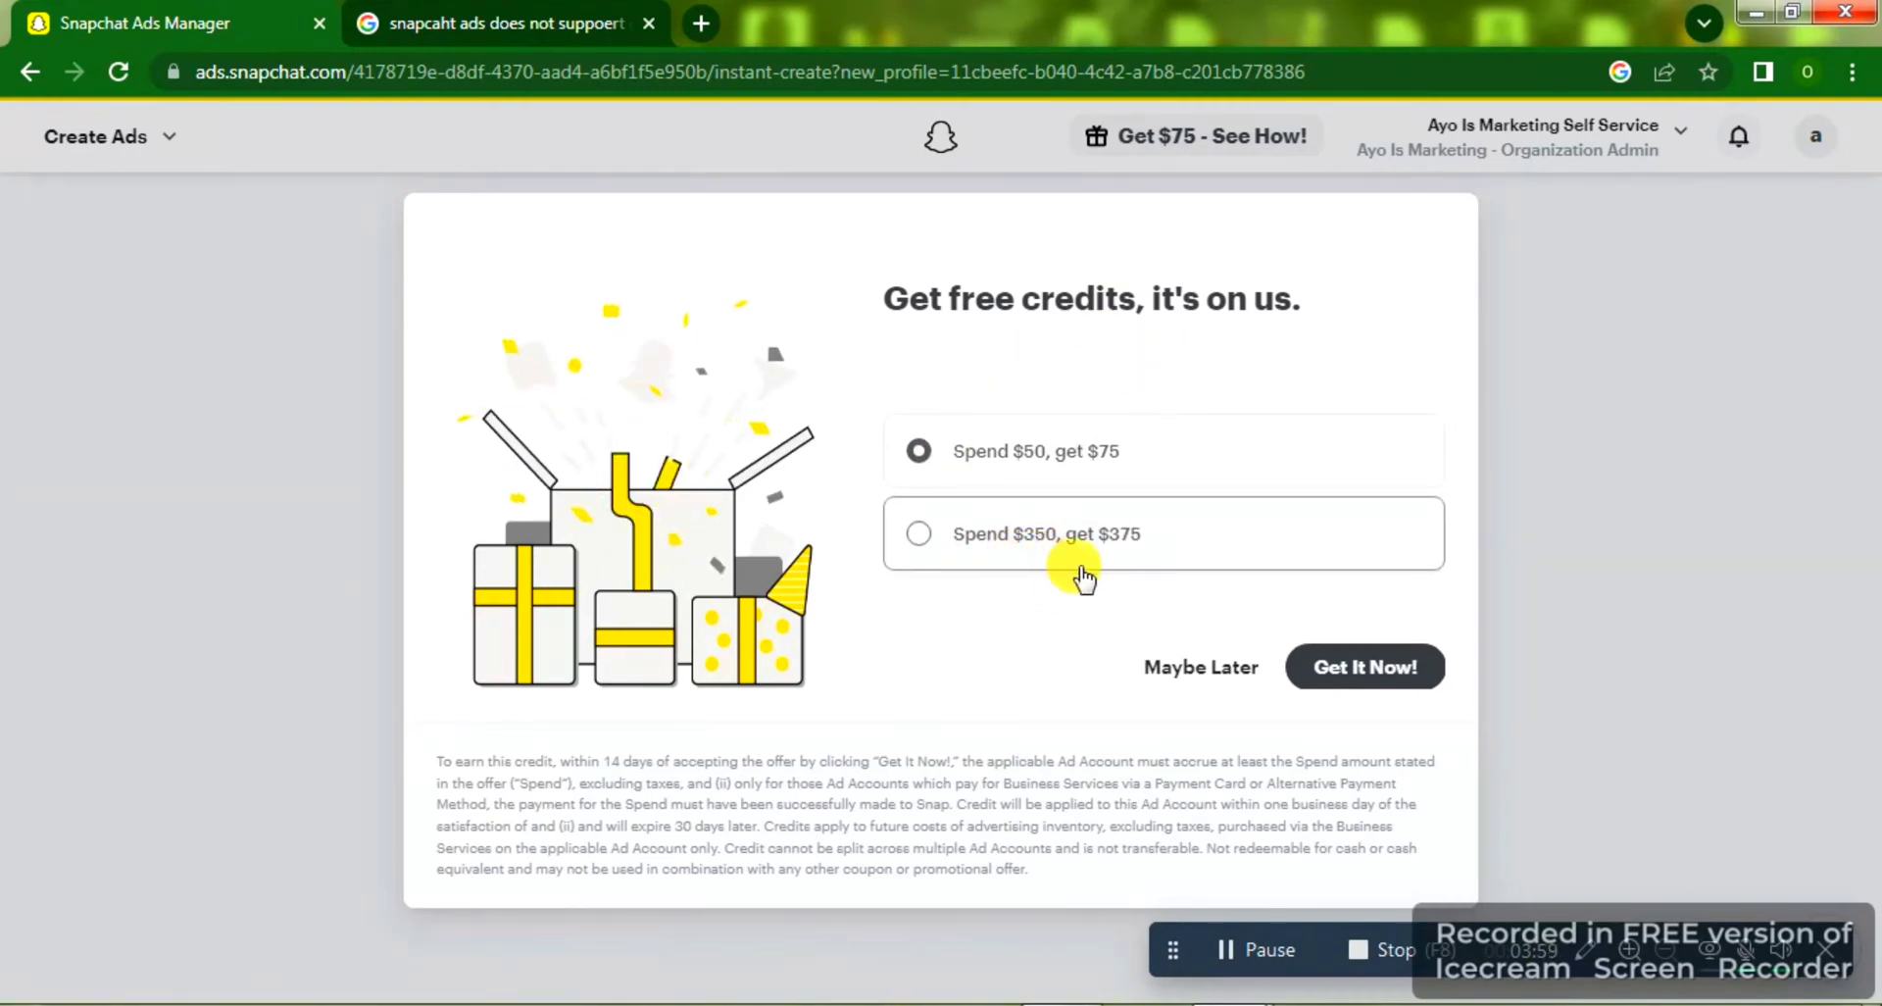
click(1196, 670)
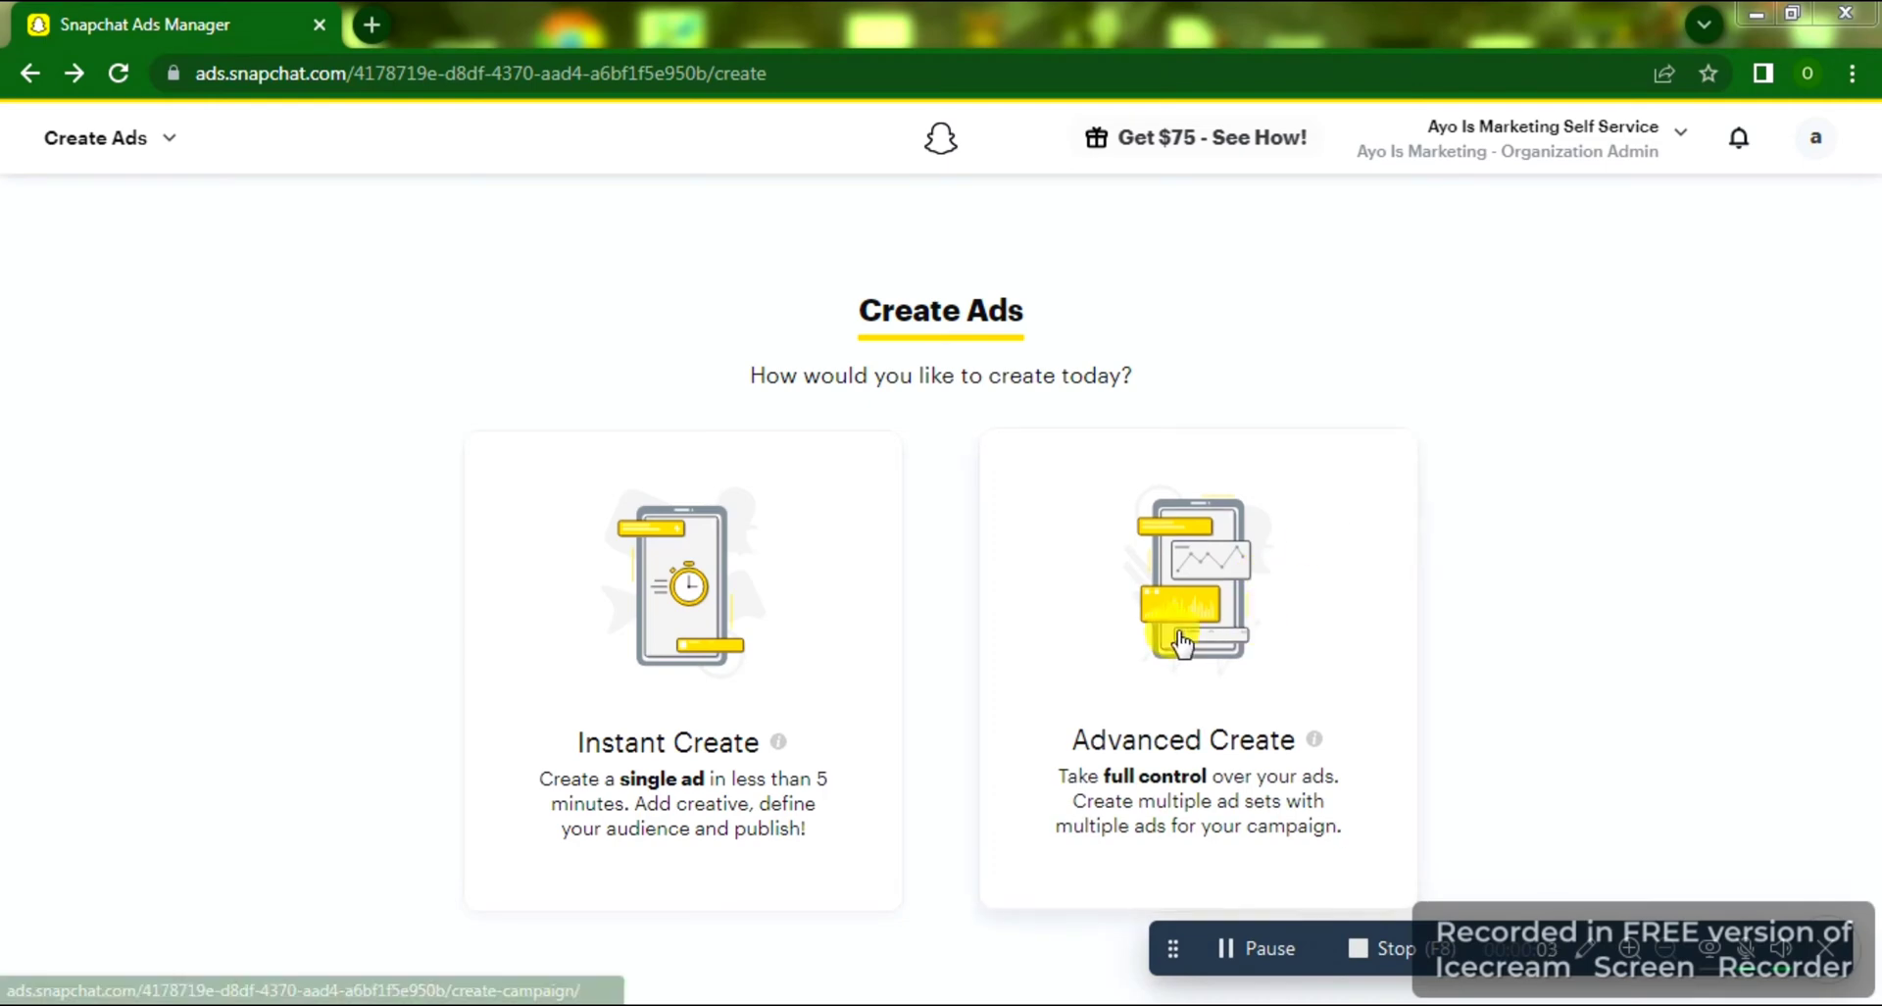
Start a campaign with Advanced Create and select Drive Traffic To Website as its objective.
click(1137, 717)
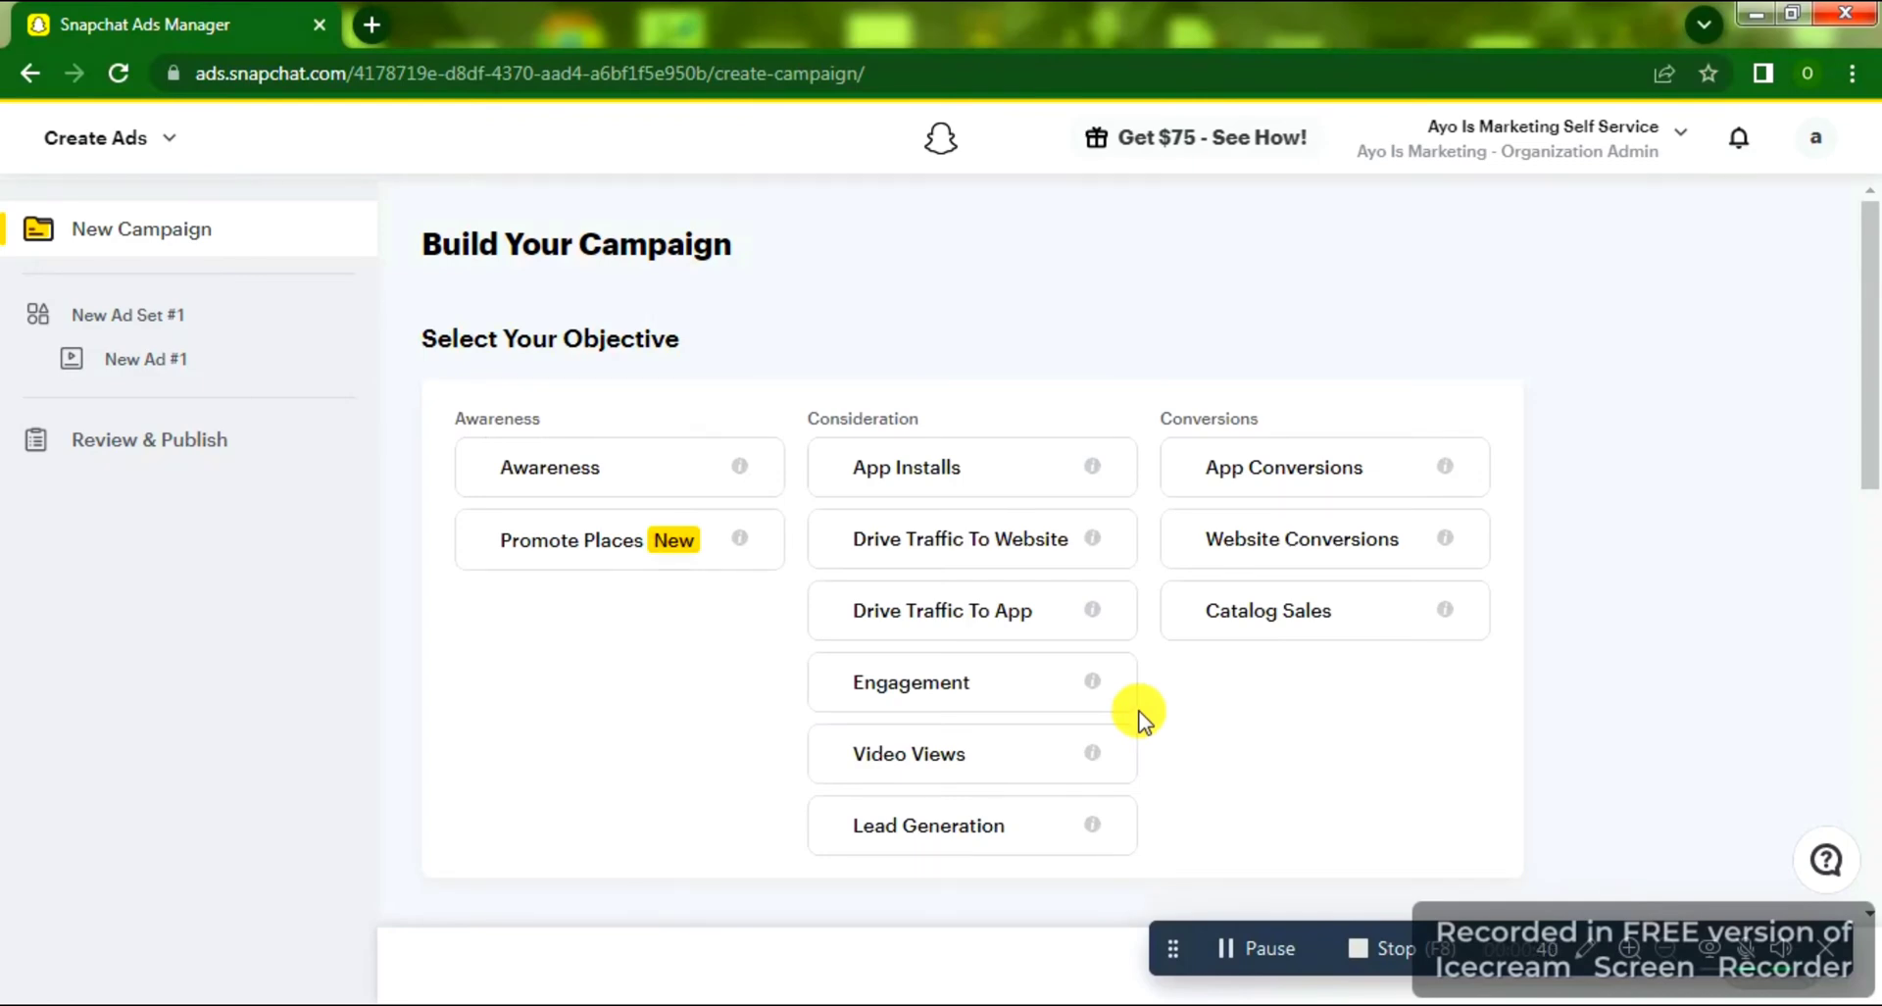
mouse_move(1036, 561)
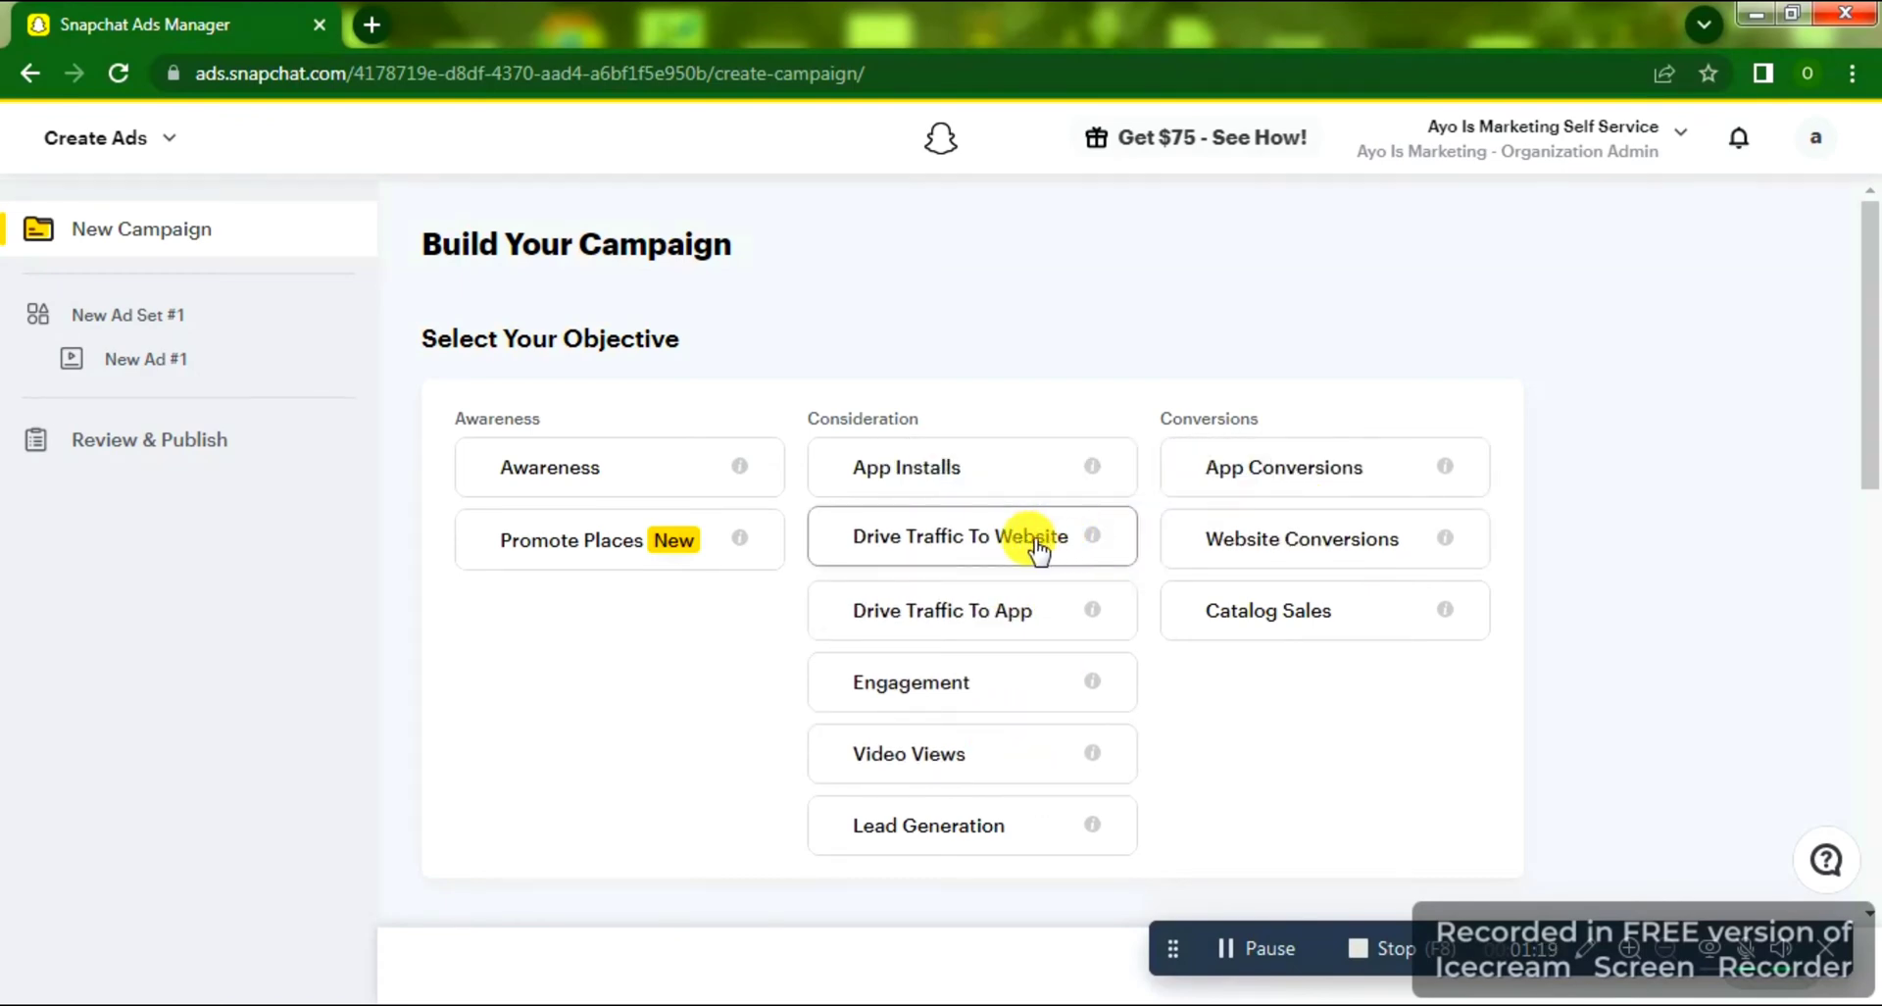
click(1040, 552)
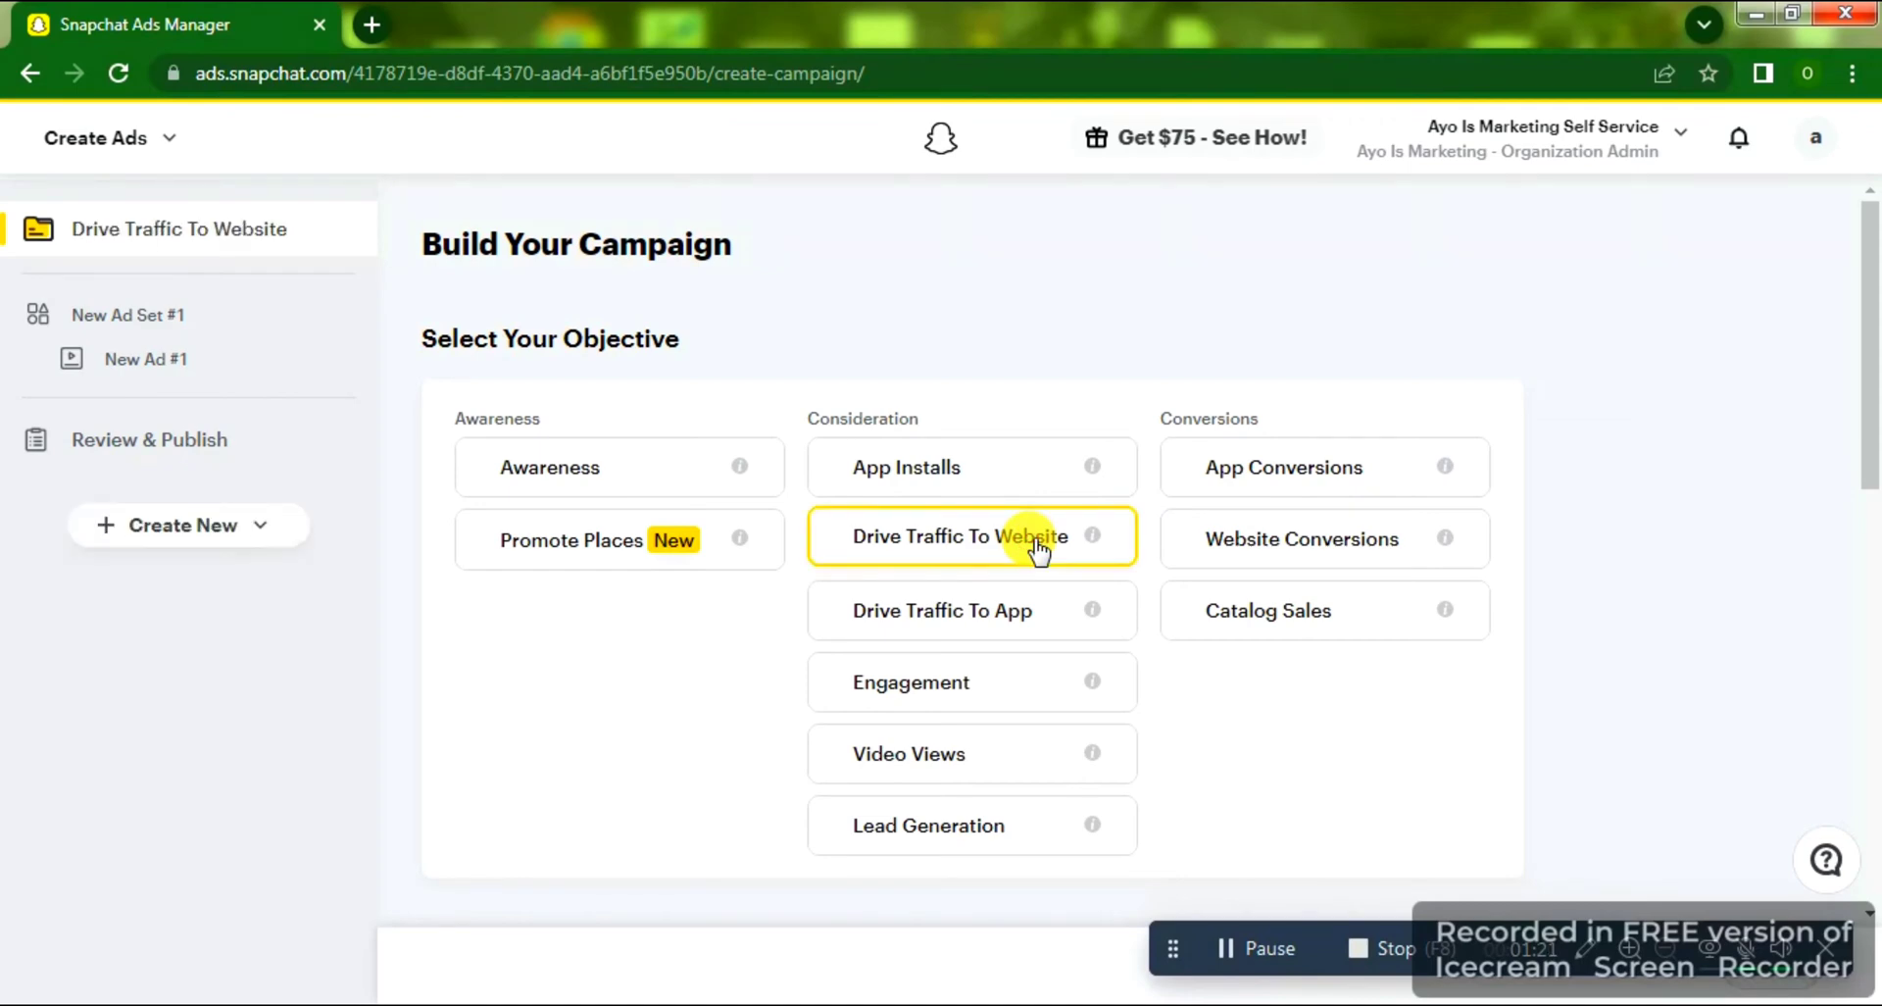
Try to set the campaign's daily spend cap to $5.00.
drag(1870, 351, 1872, 550)
mouse_move(1094, 394)
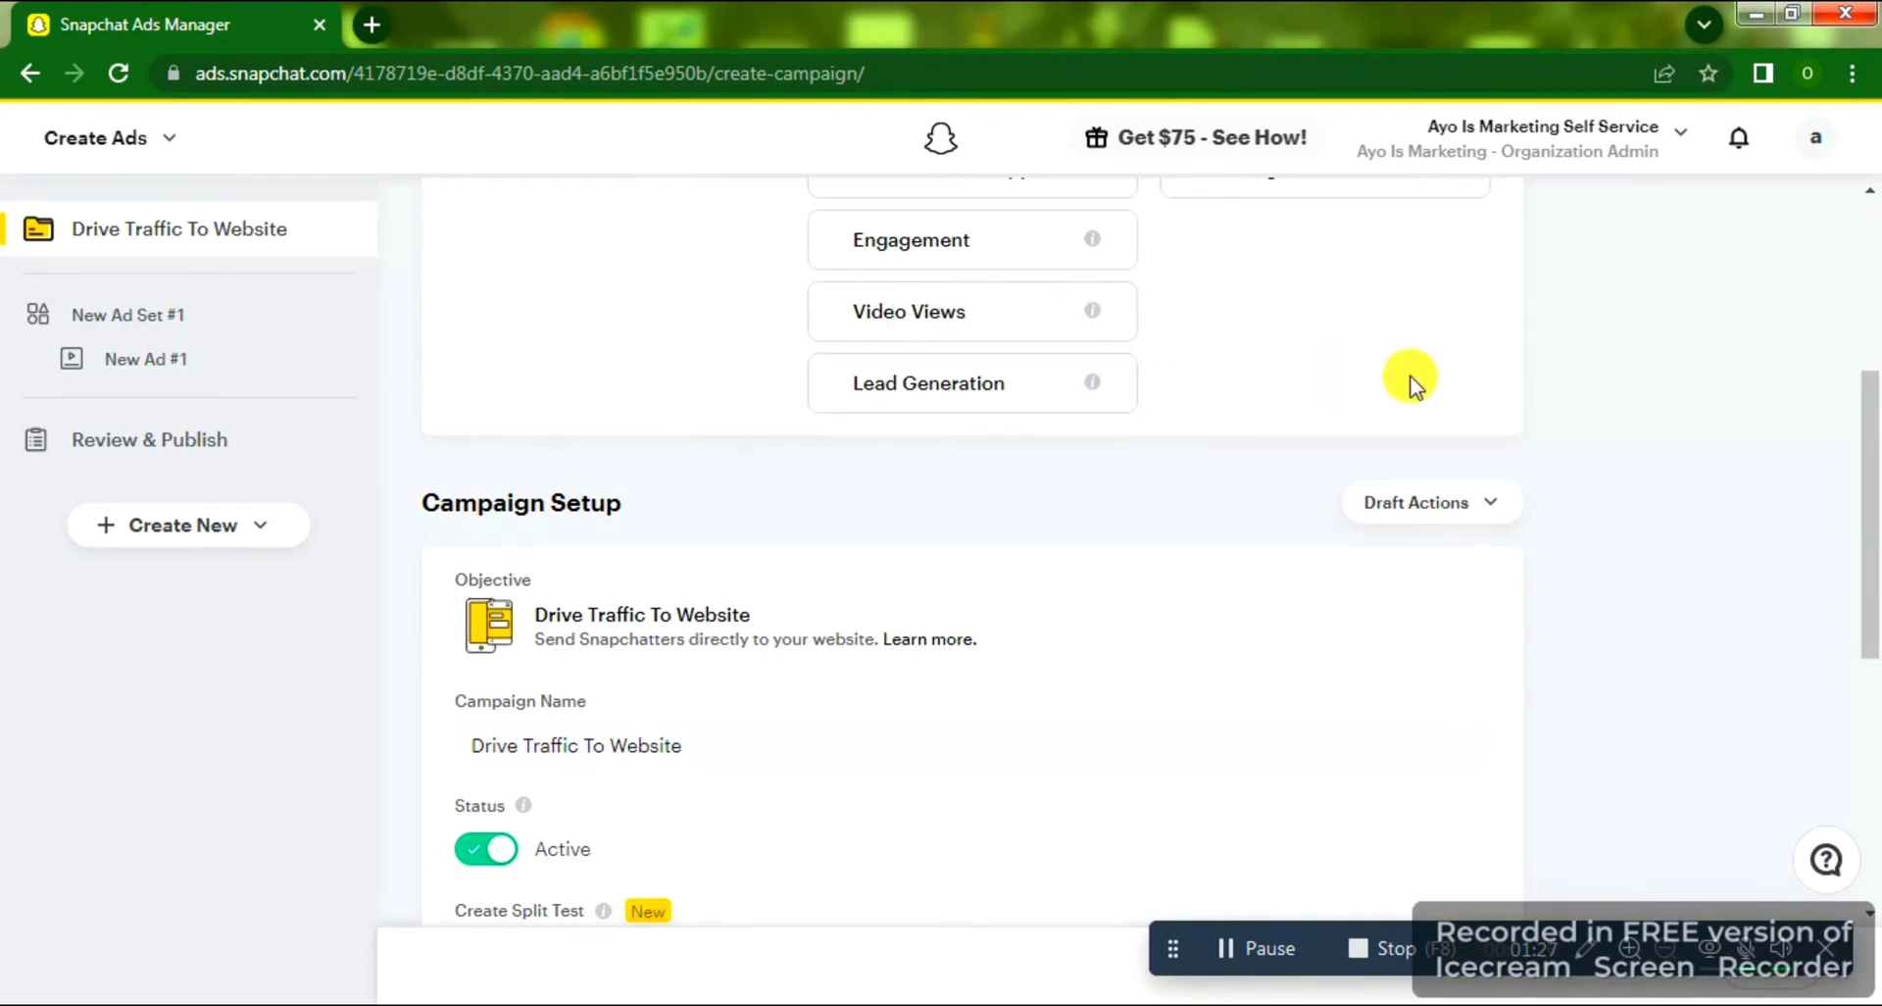
drag(1872, 404, 1870, 672)
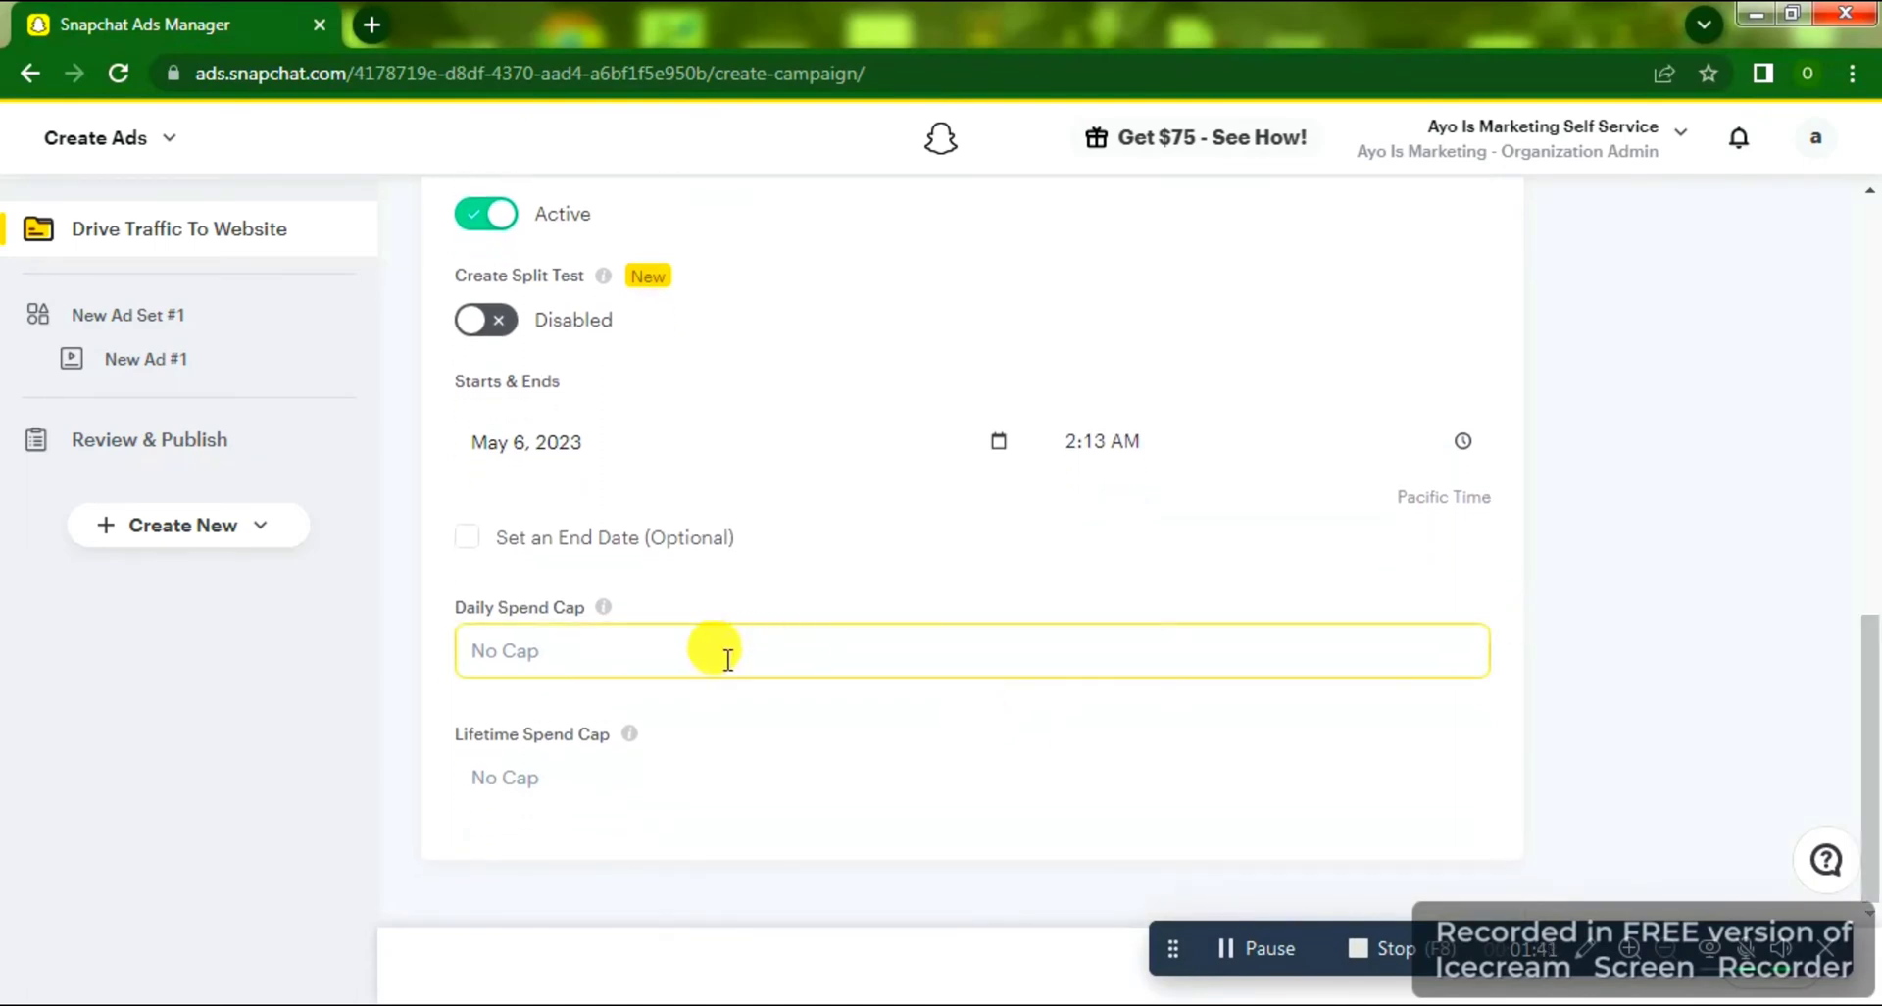
mouse_move(602, 606)
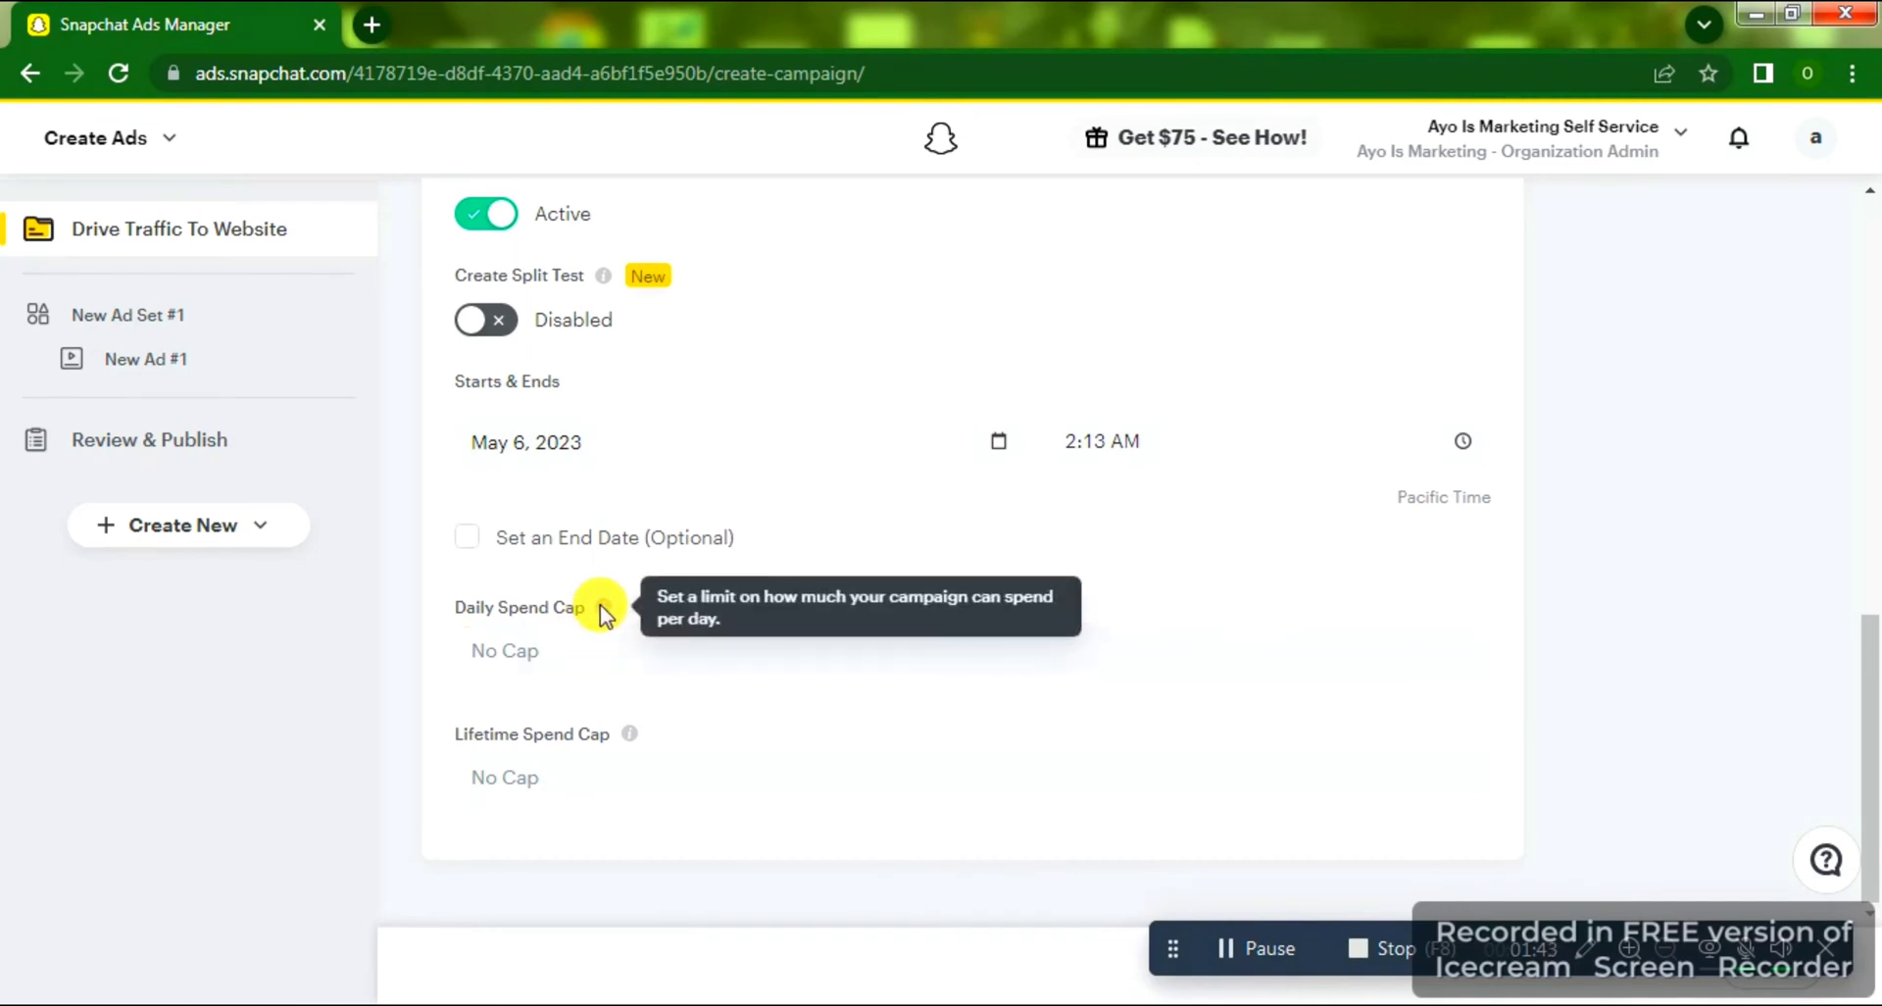
click(605, 647)
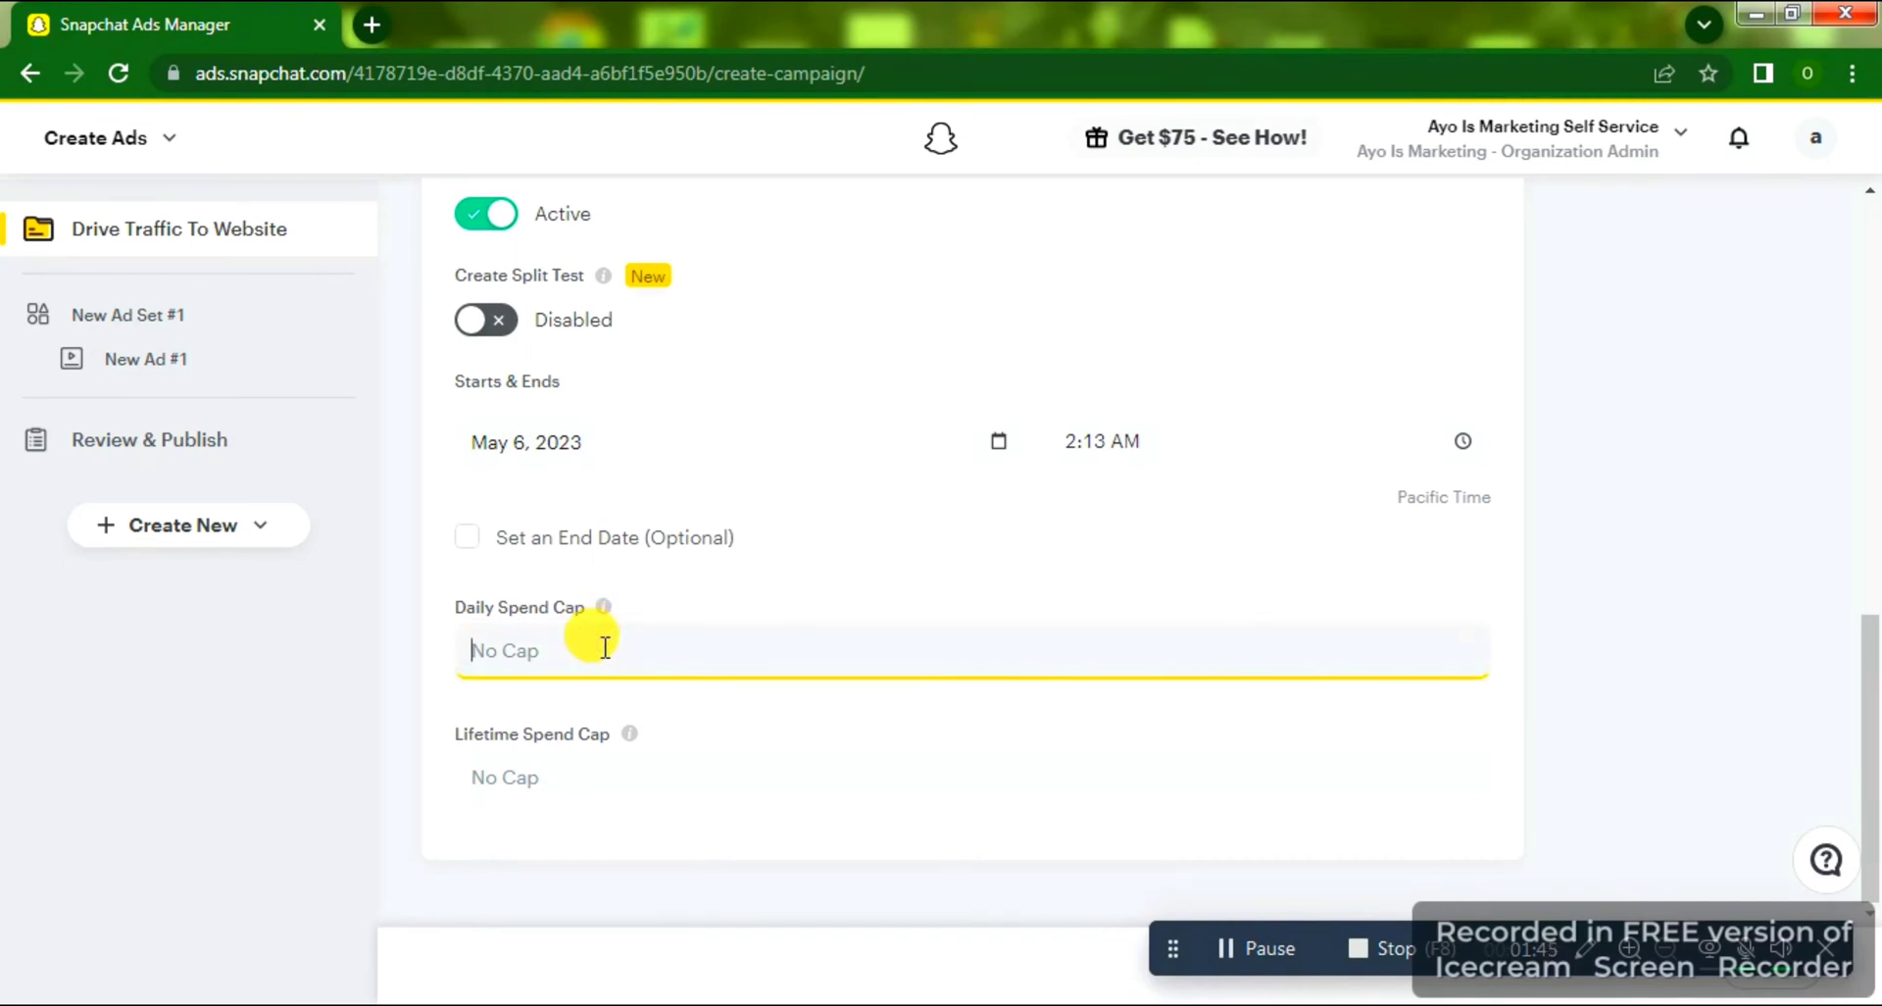
click(692, 747)
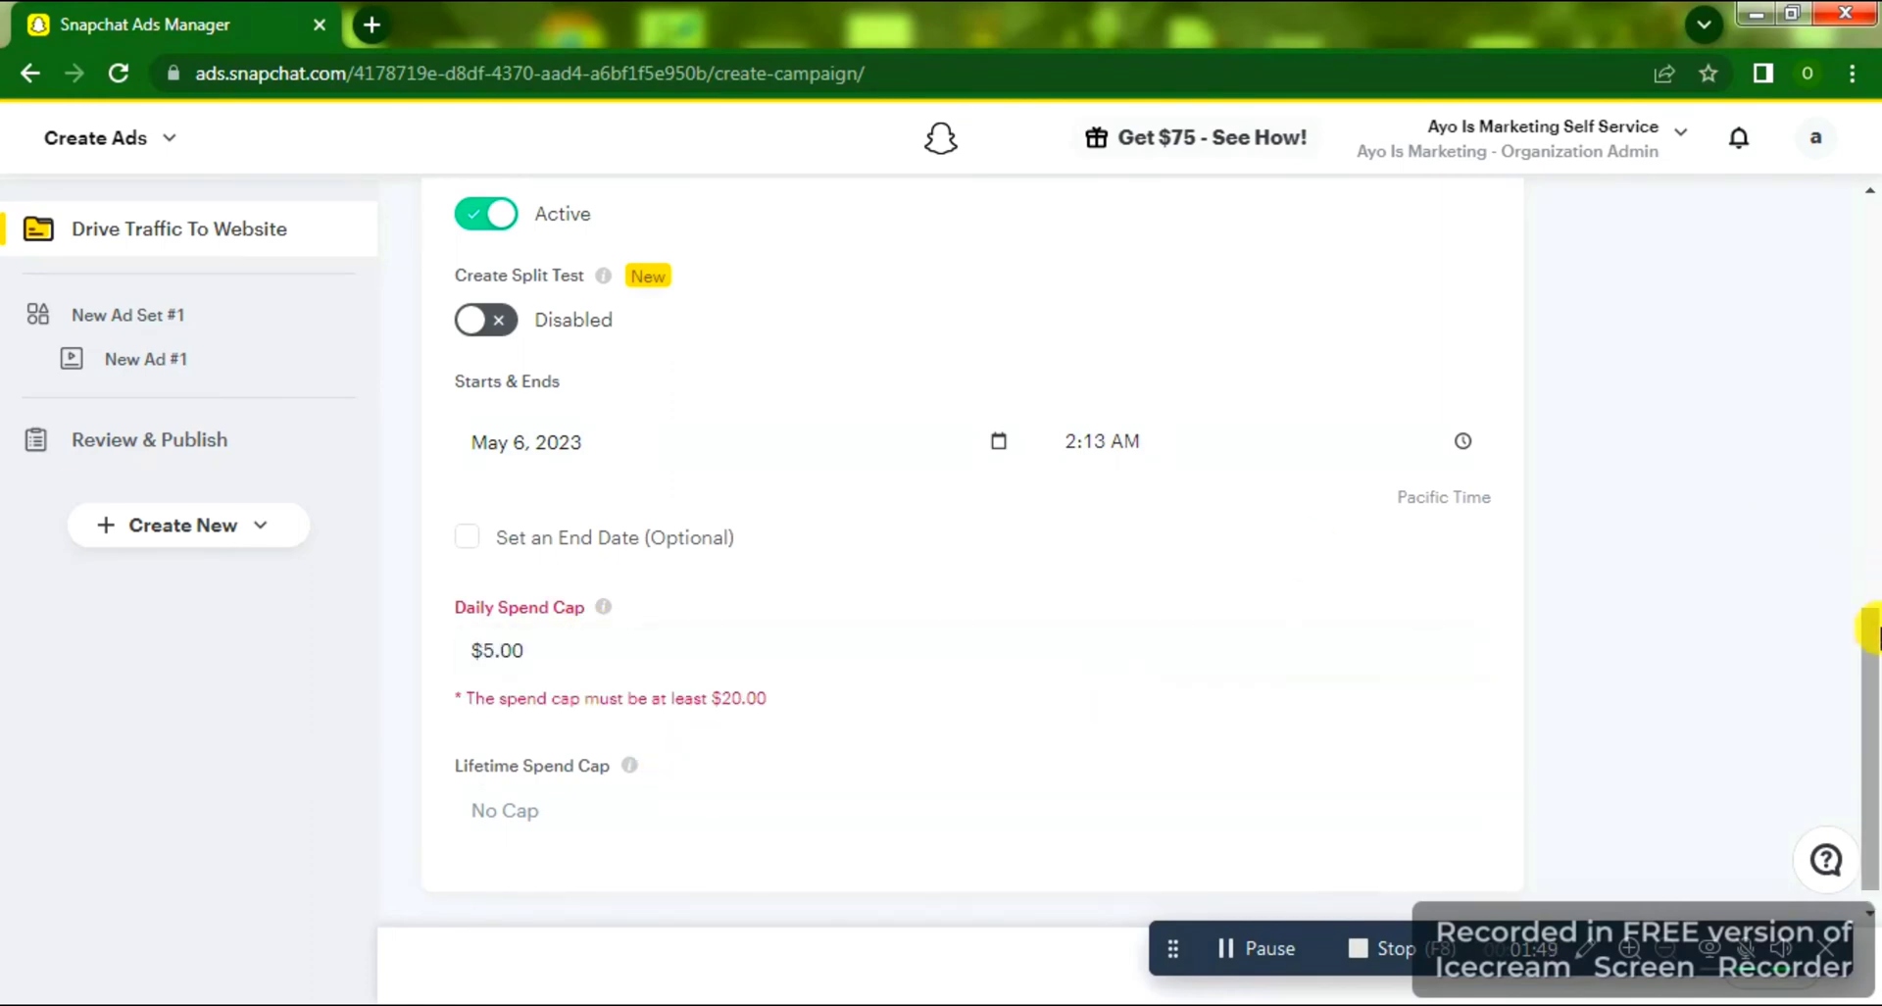
Set the campaign's daily spend cap to $20.00.
drag(1870, 678, 1874, 740)
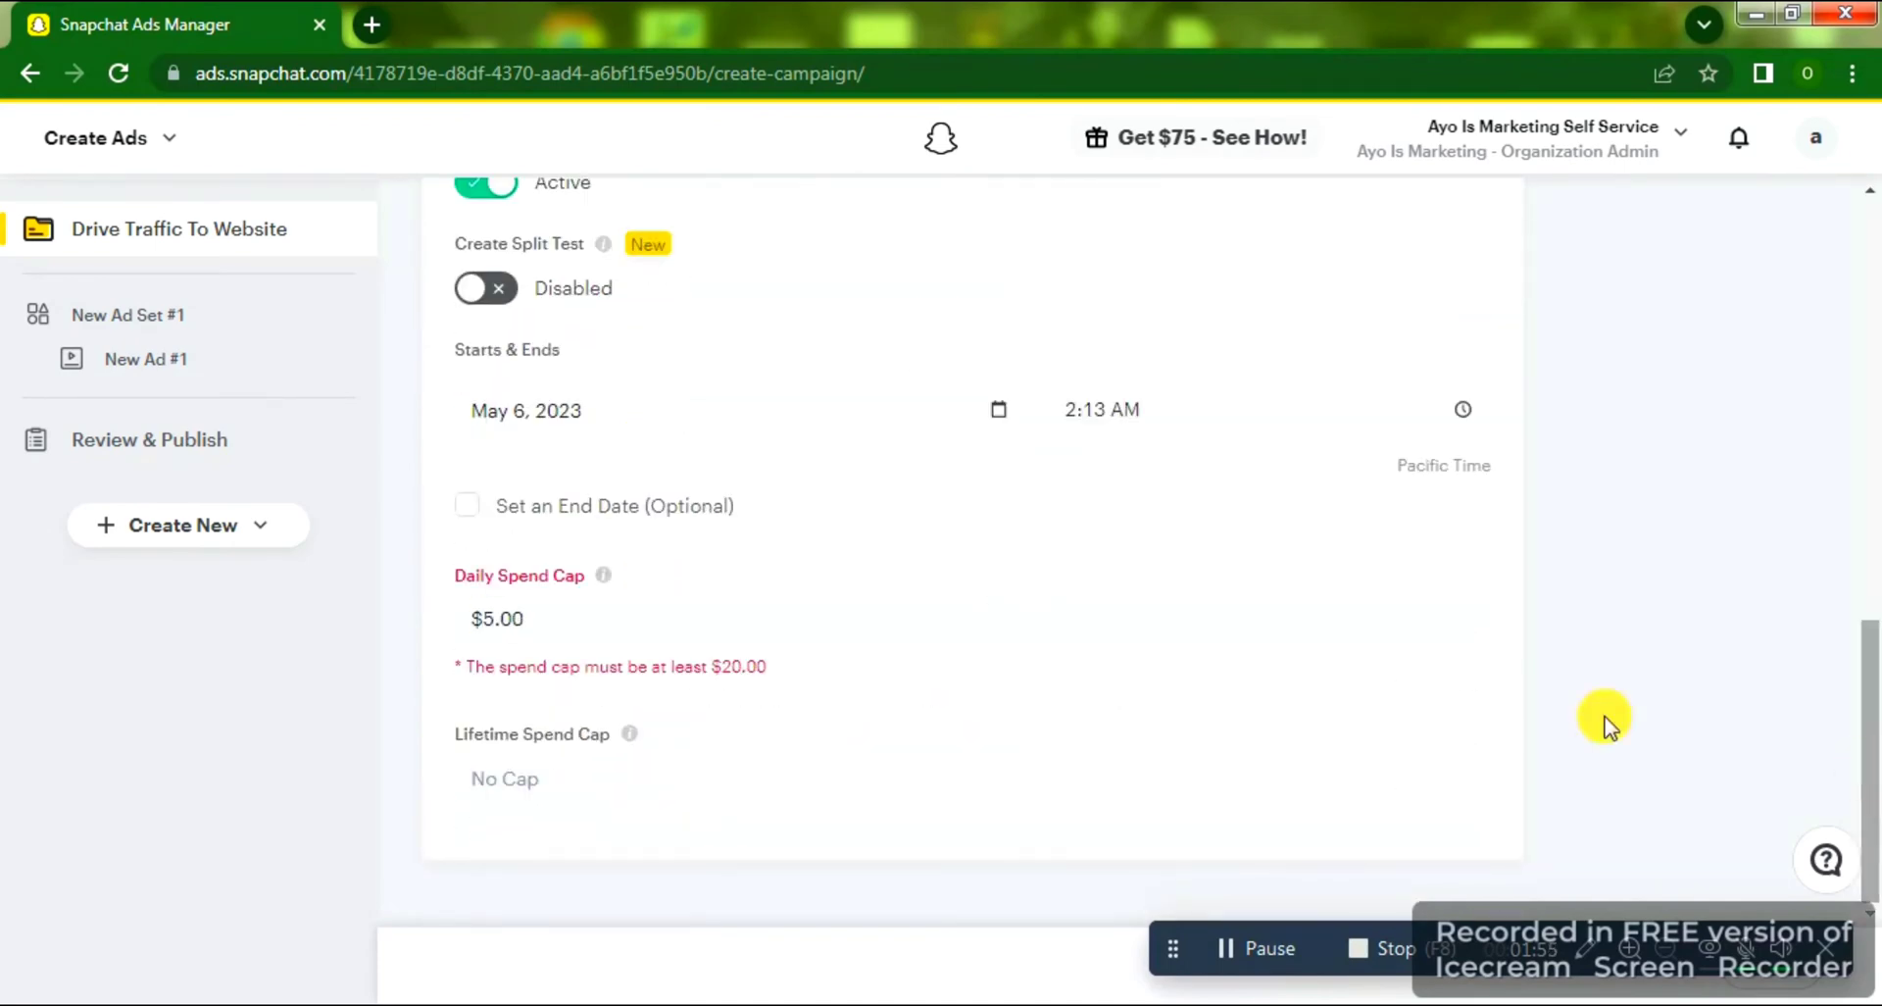
click(491, 619)
key(BackSpace)
key(BackSpace)
key(BackSpace)
key(BackSpace)
text(5)
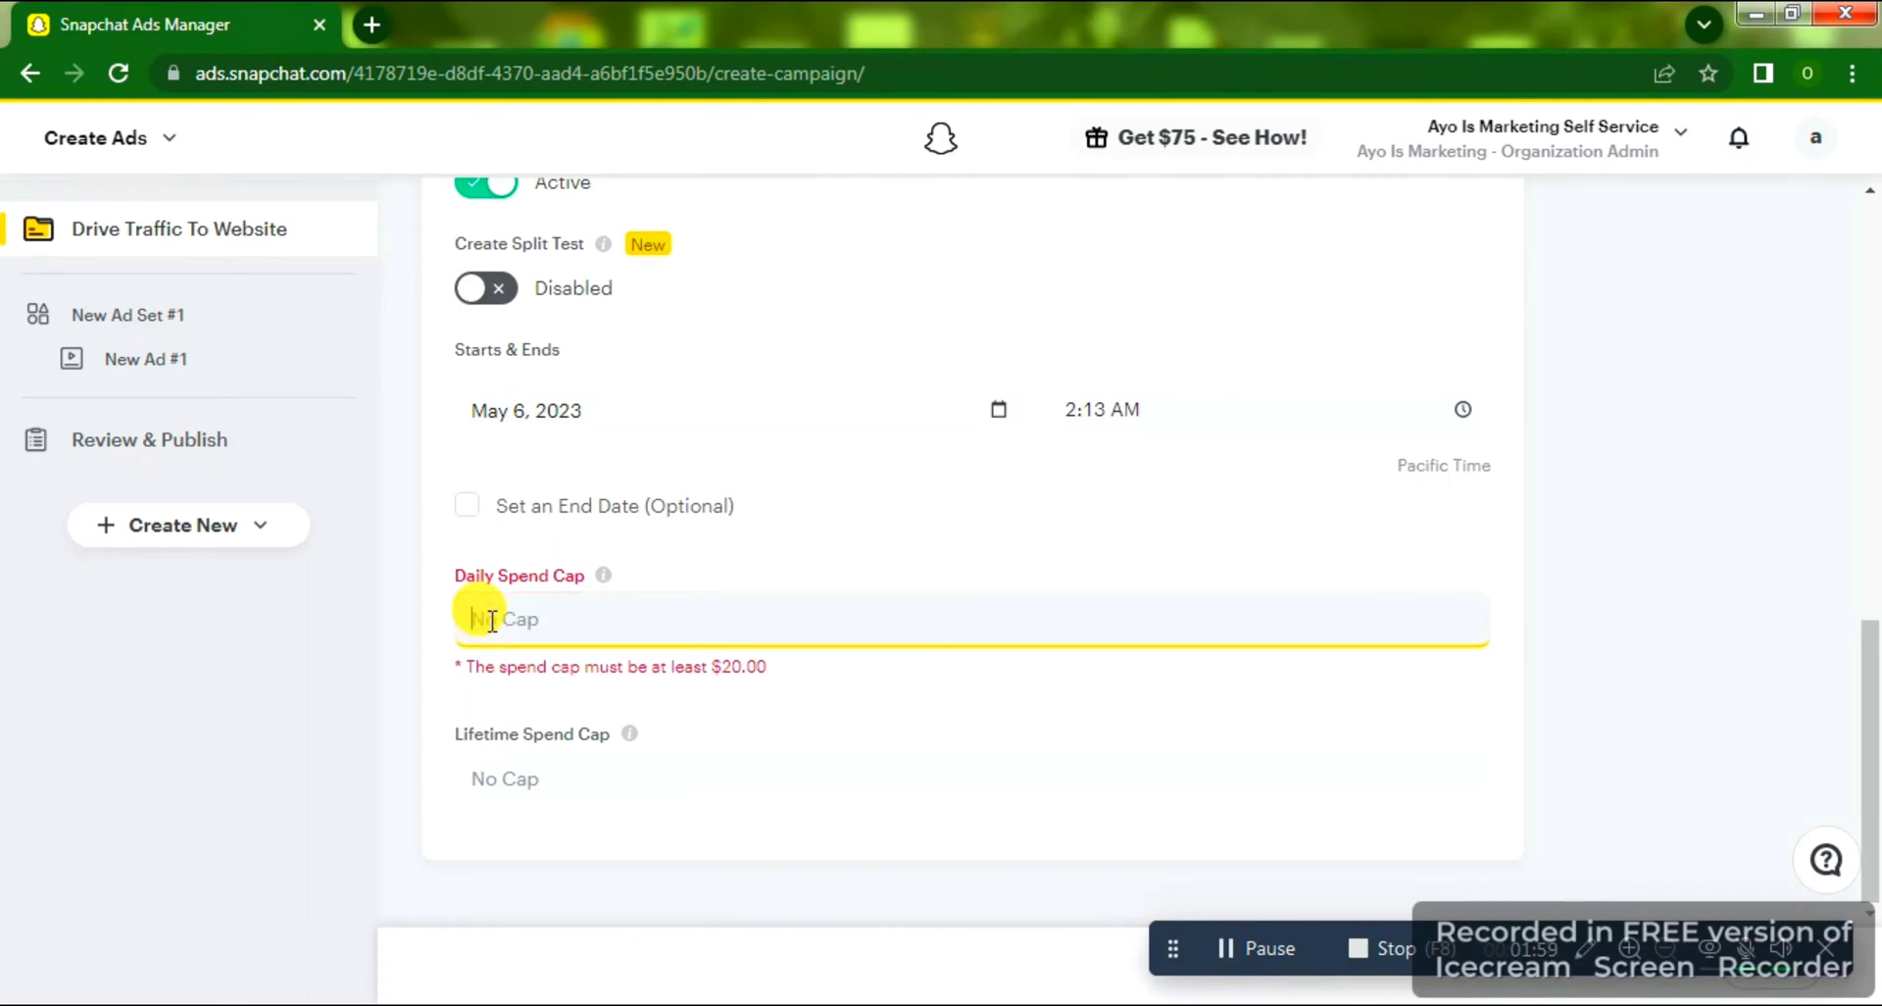
text(20)
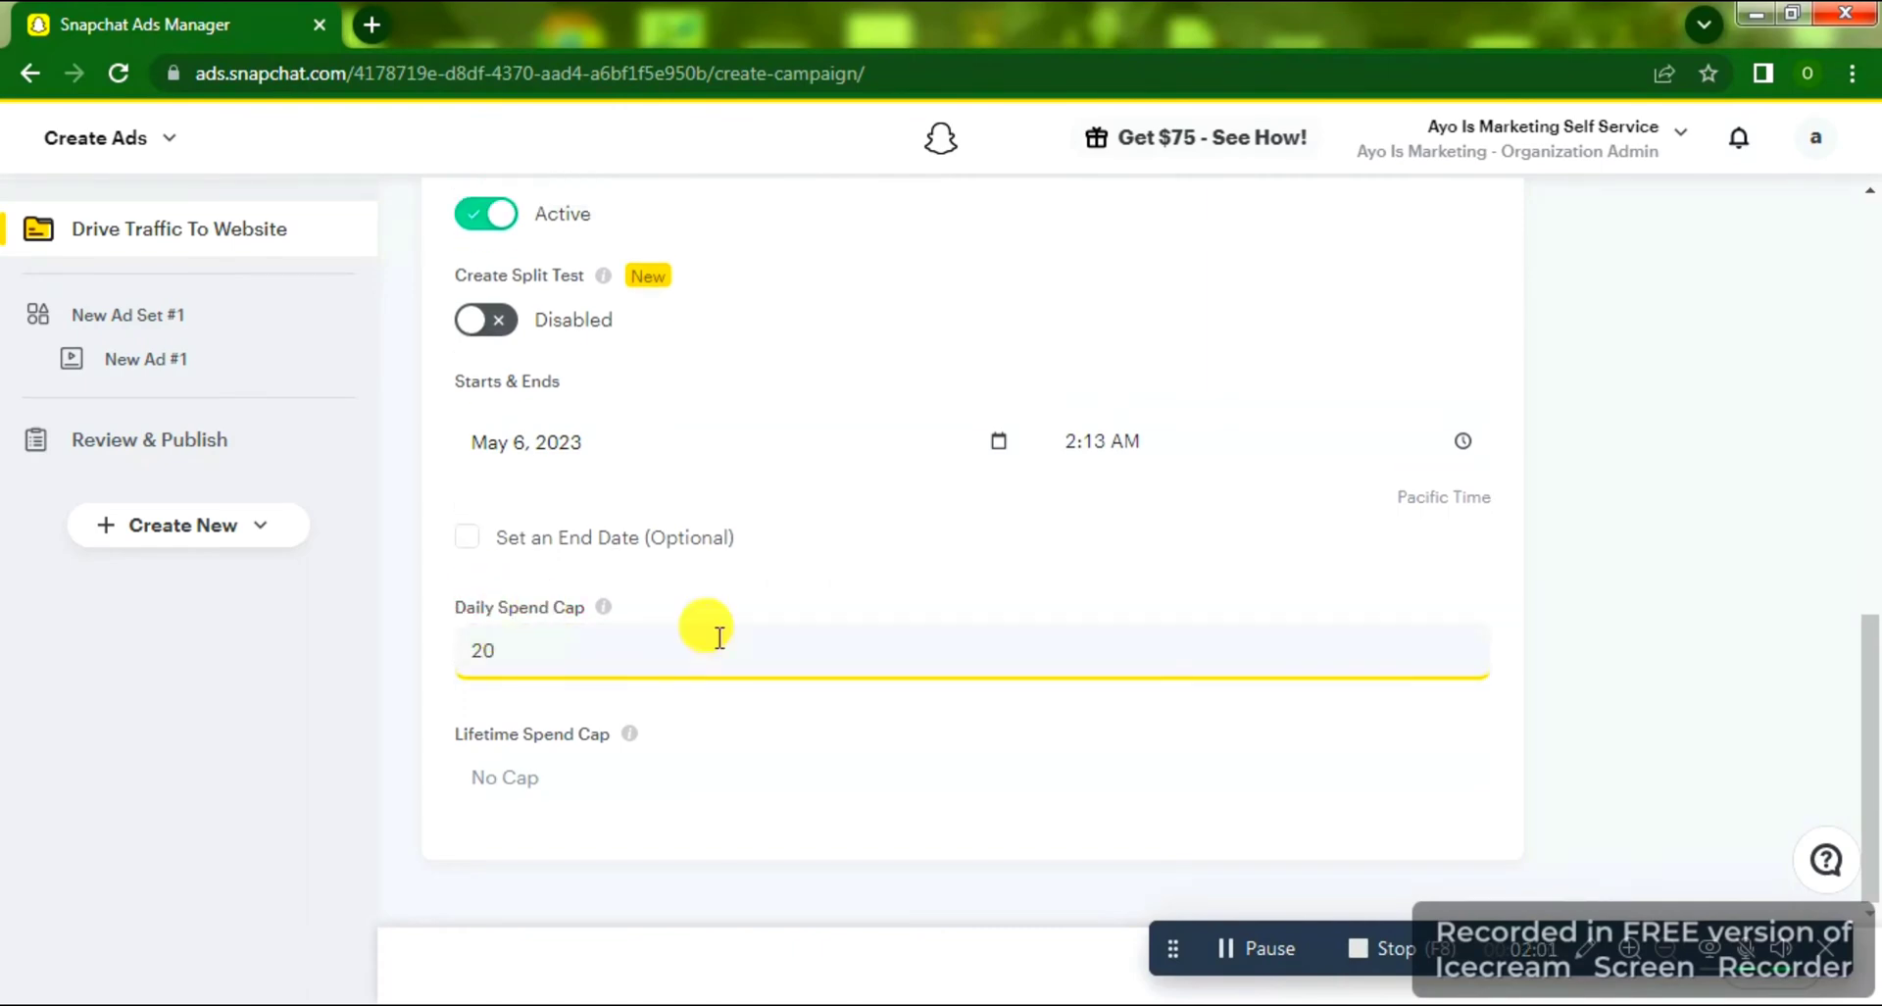
click(1678, 579)
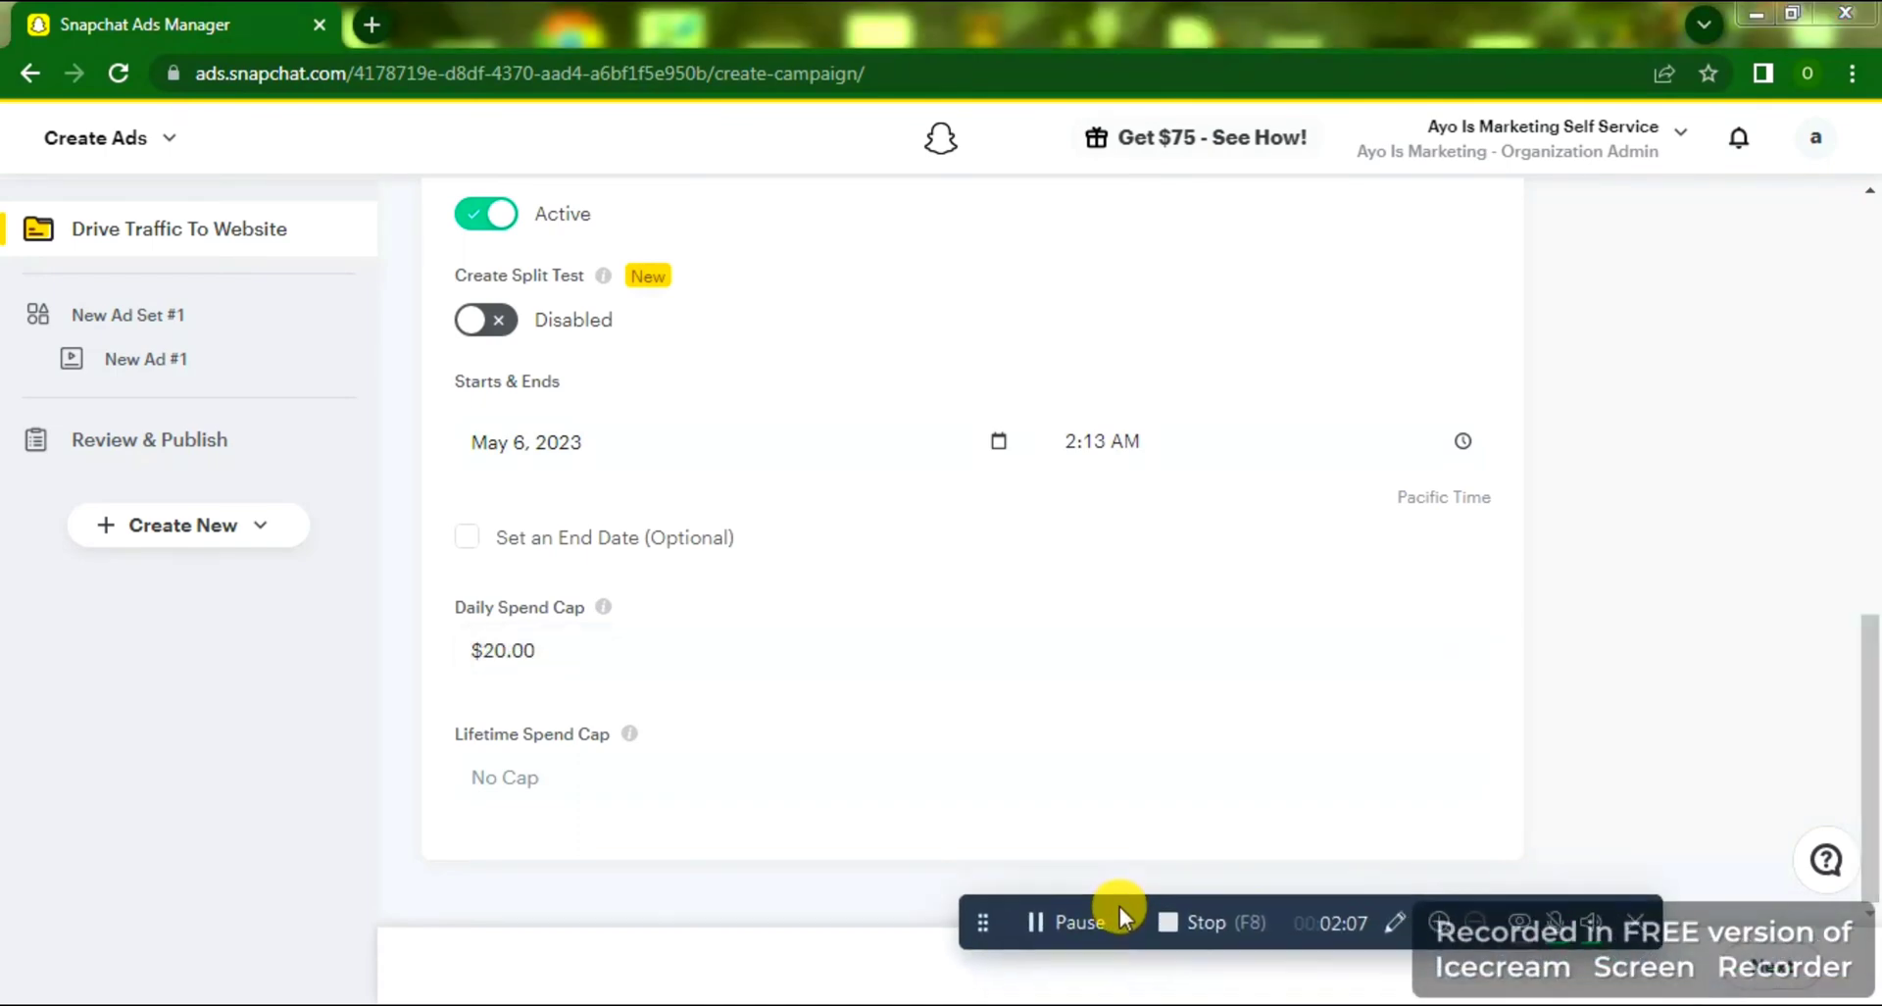
Continue to the ad set details and set the ad set's daily budget to $20.00.
click(1774, 975)
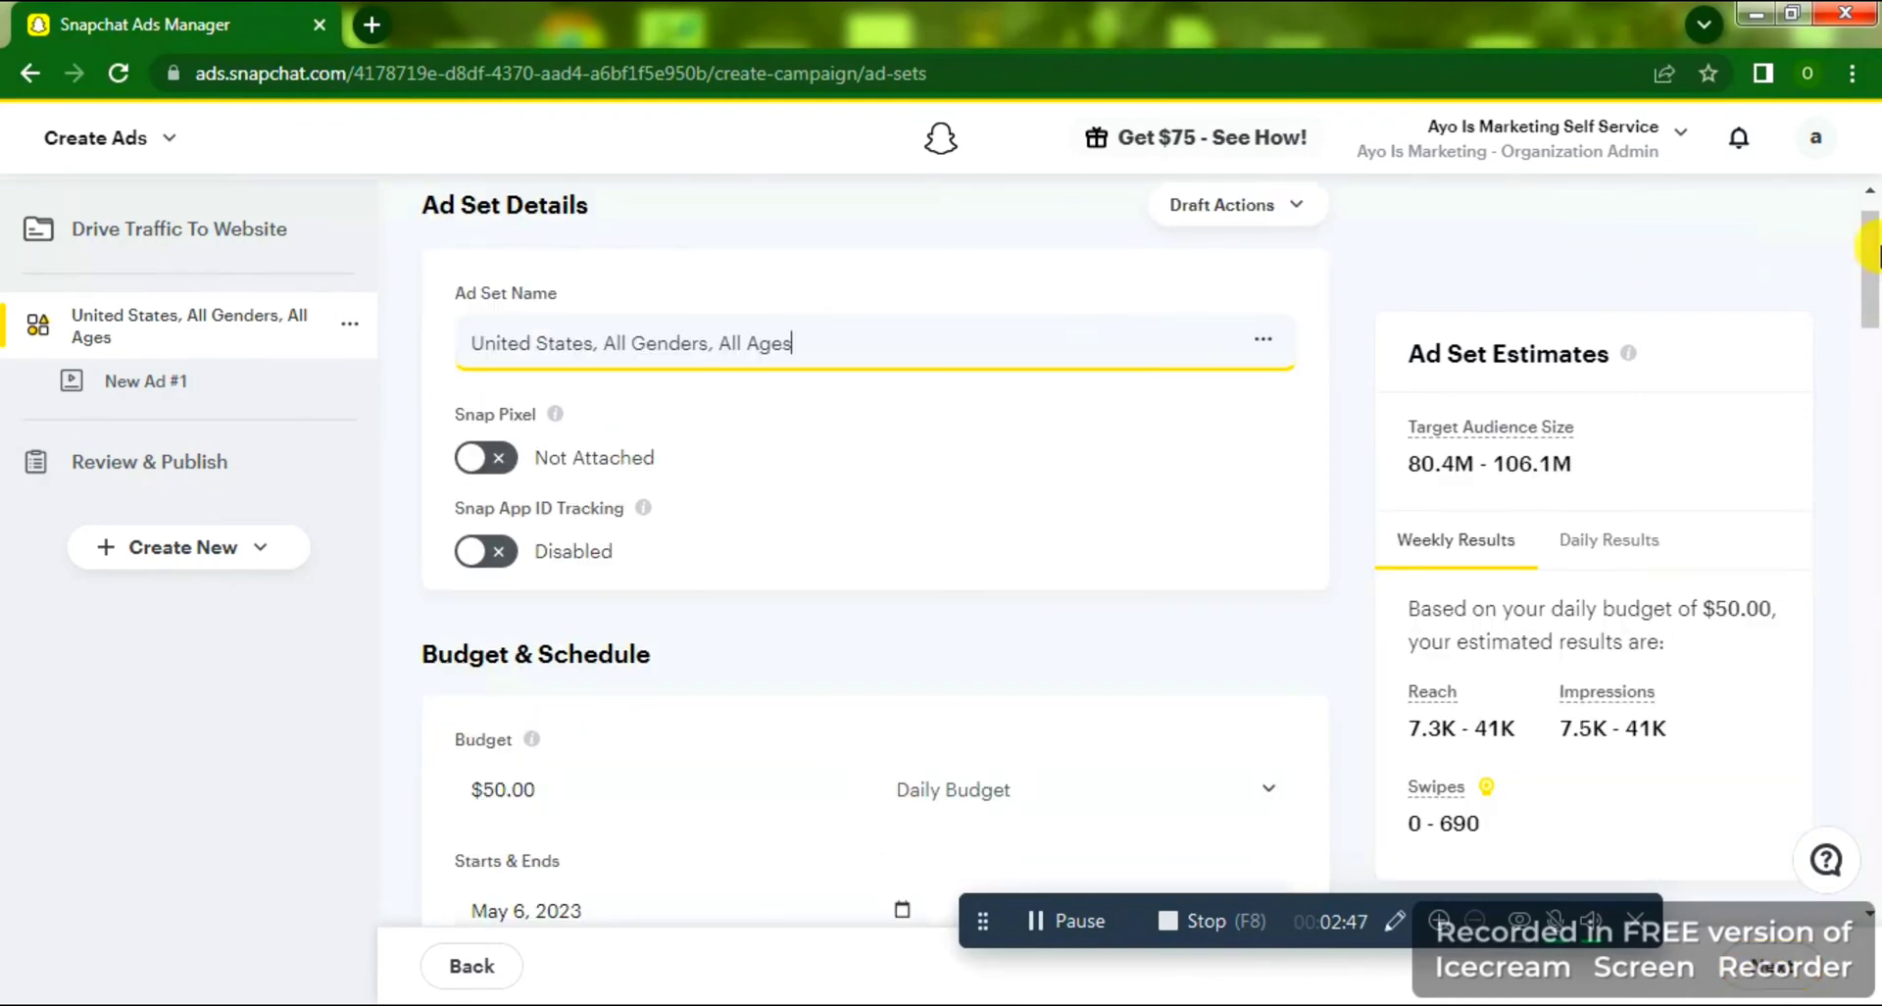
drag(1875, 239, 1872, 286)
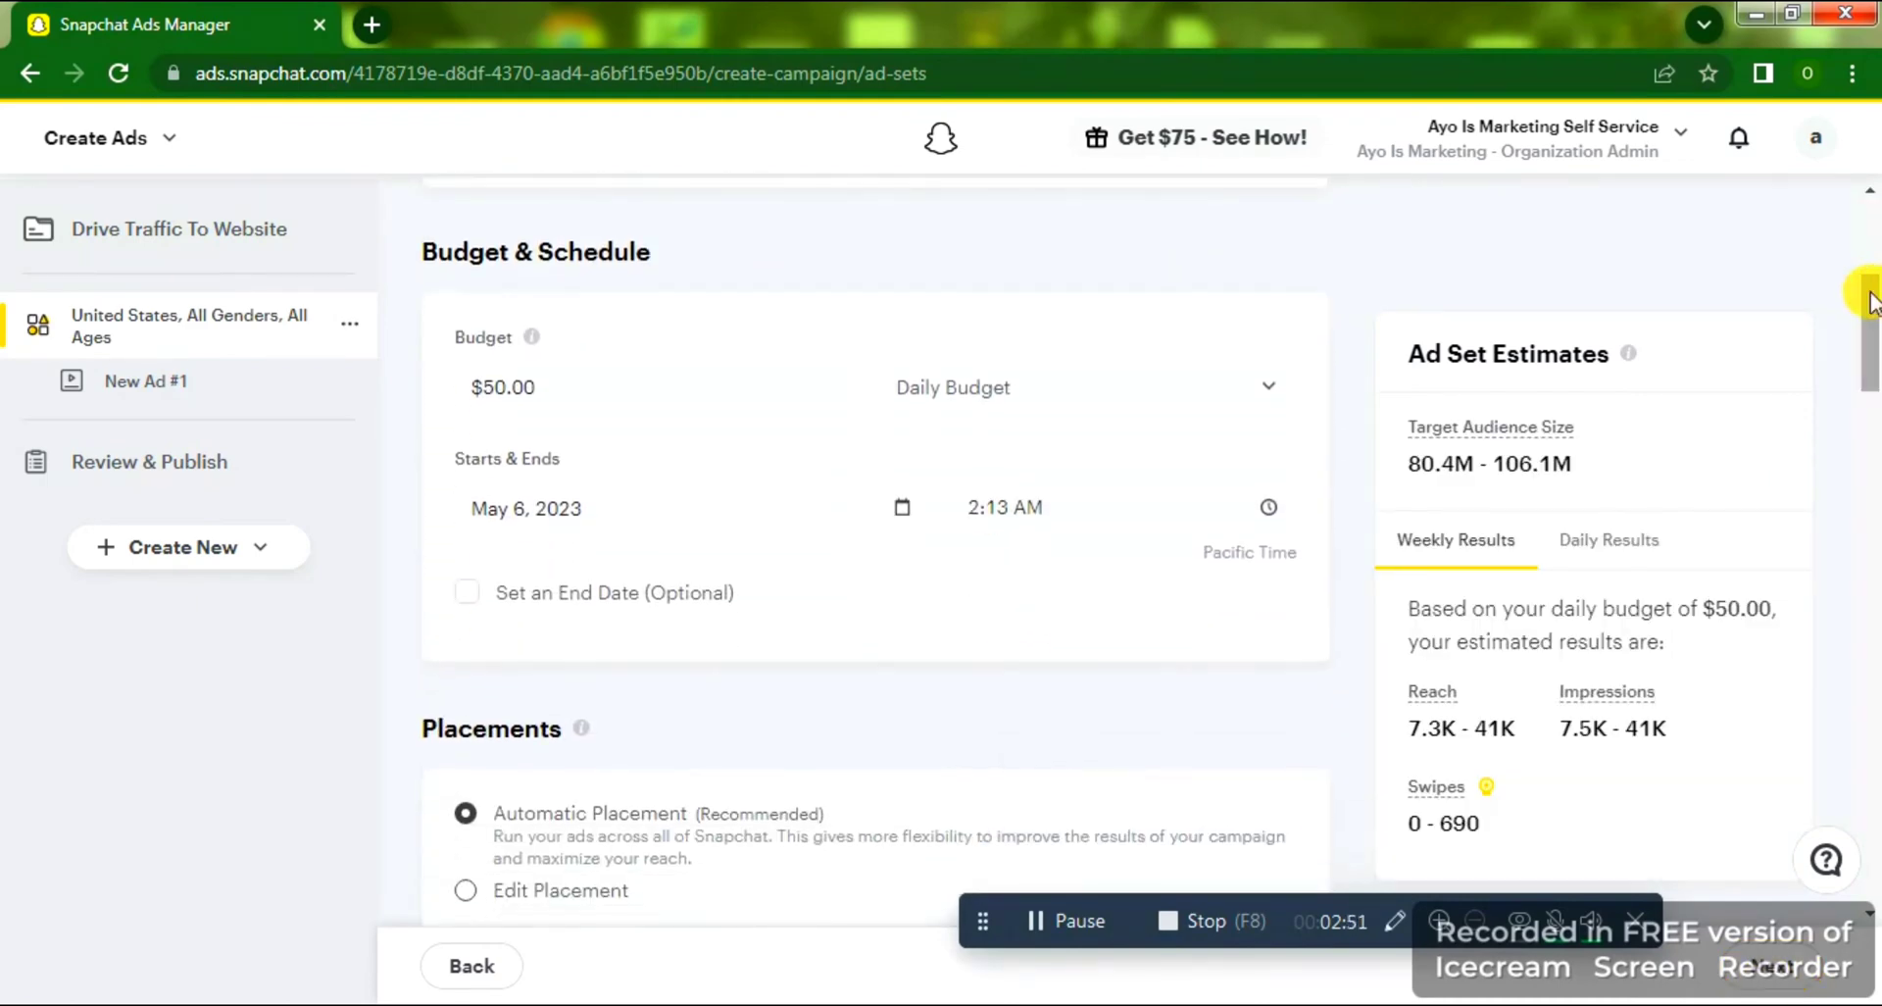
click(536, 387)
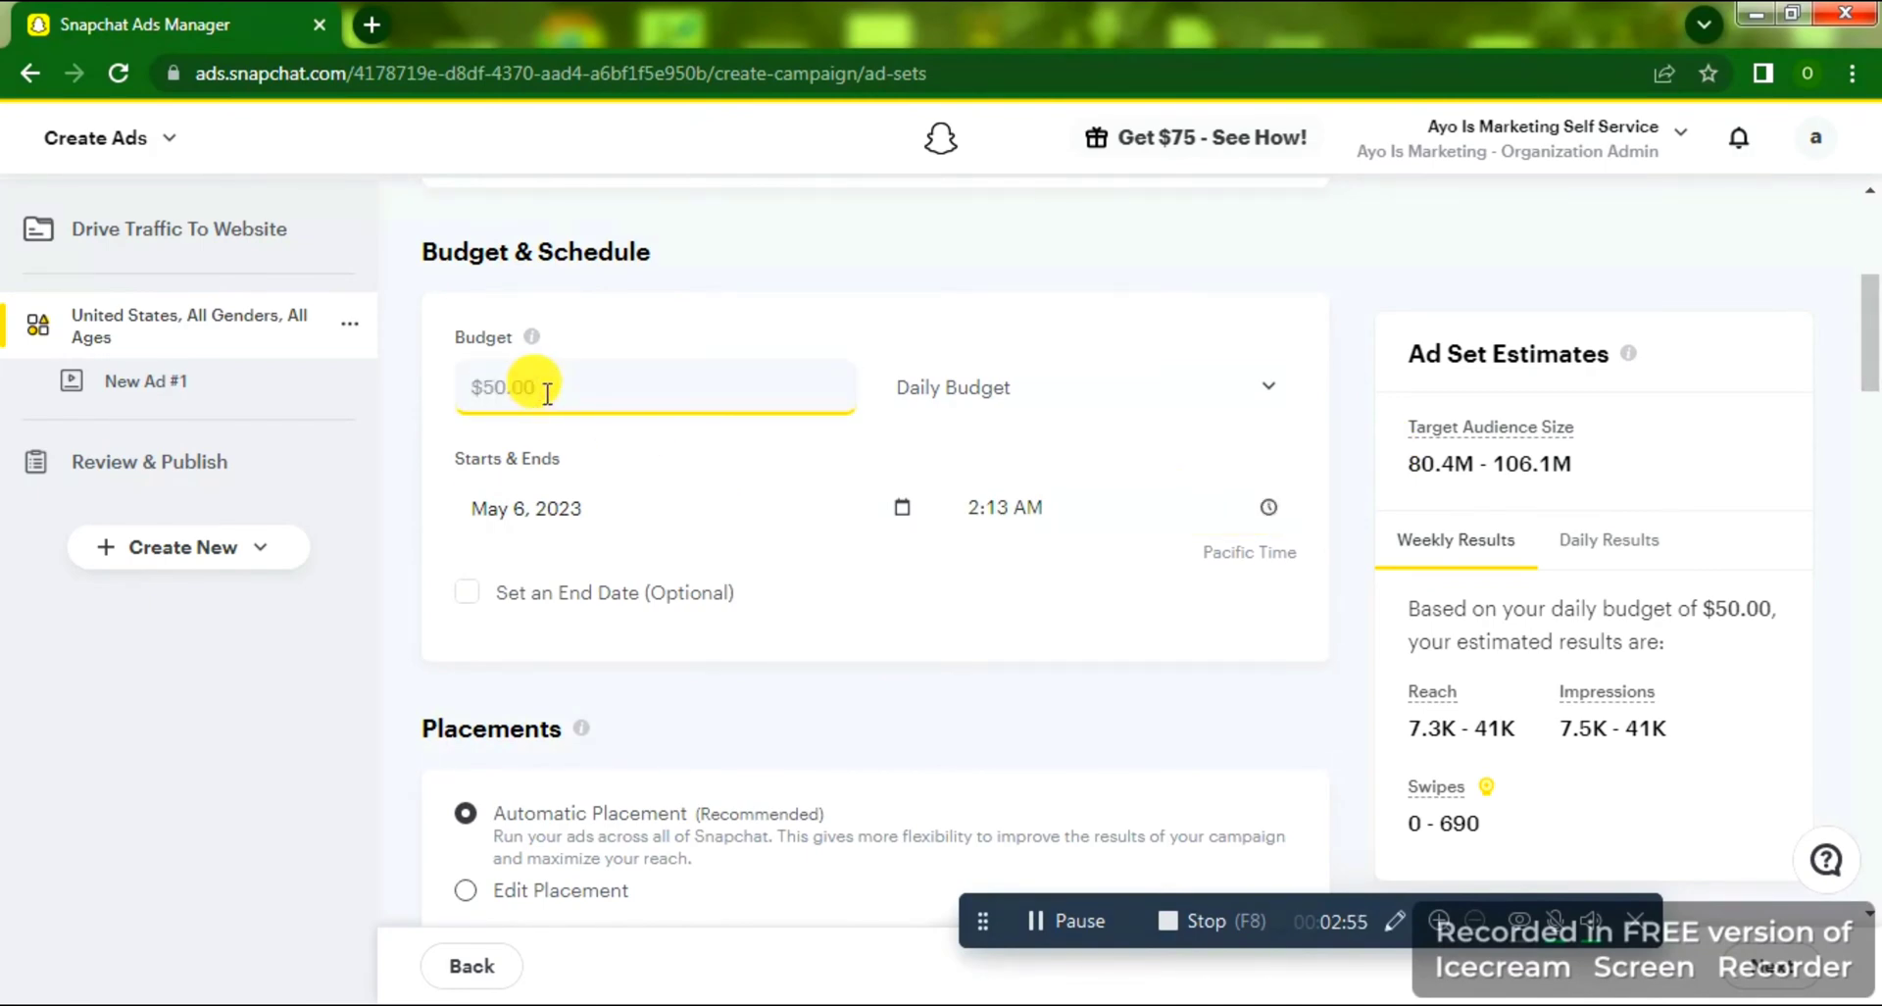
text(20)
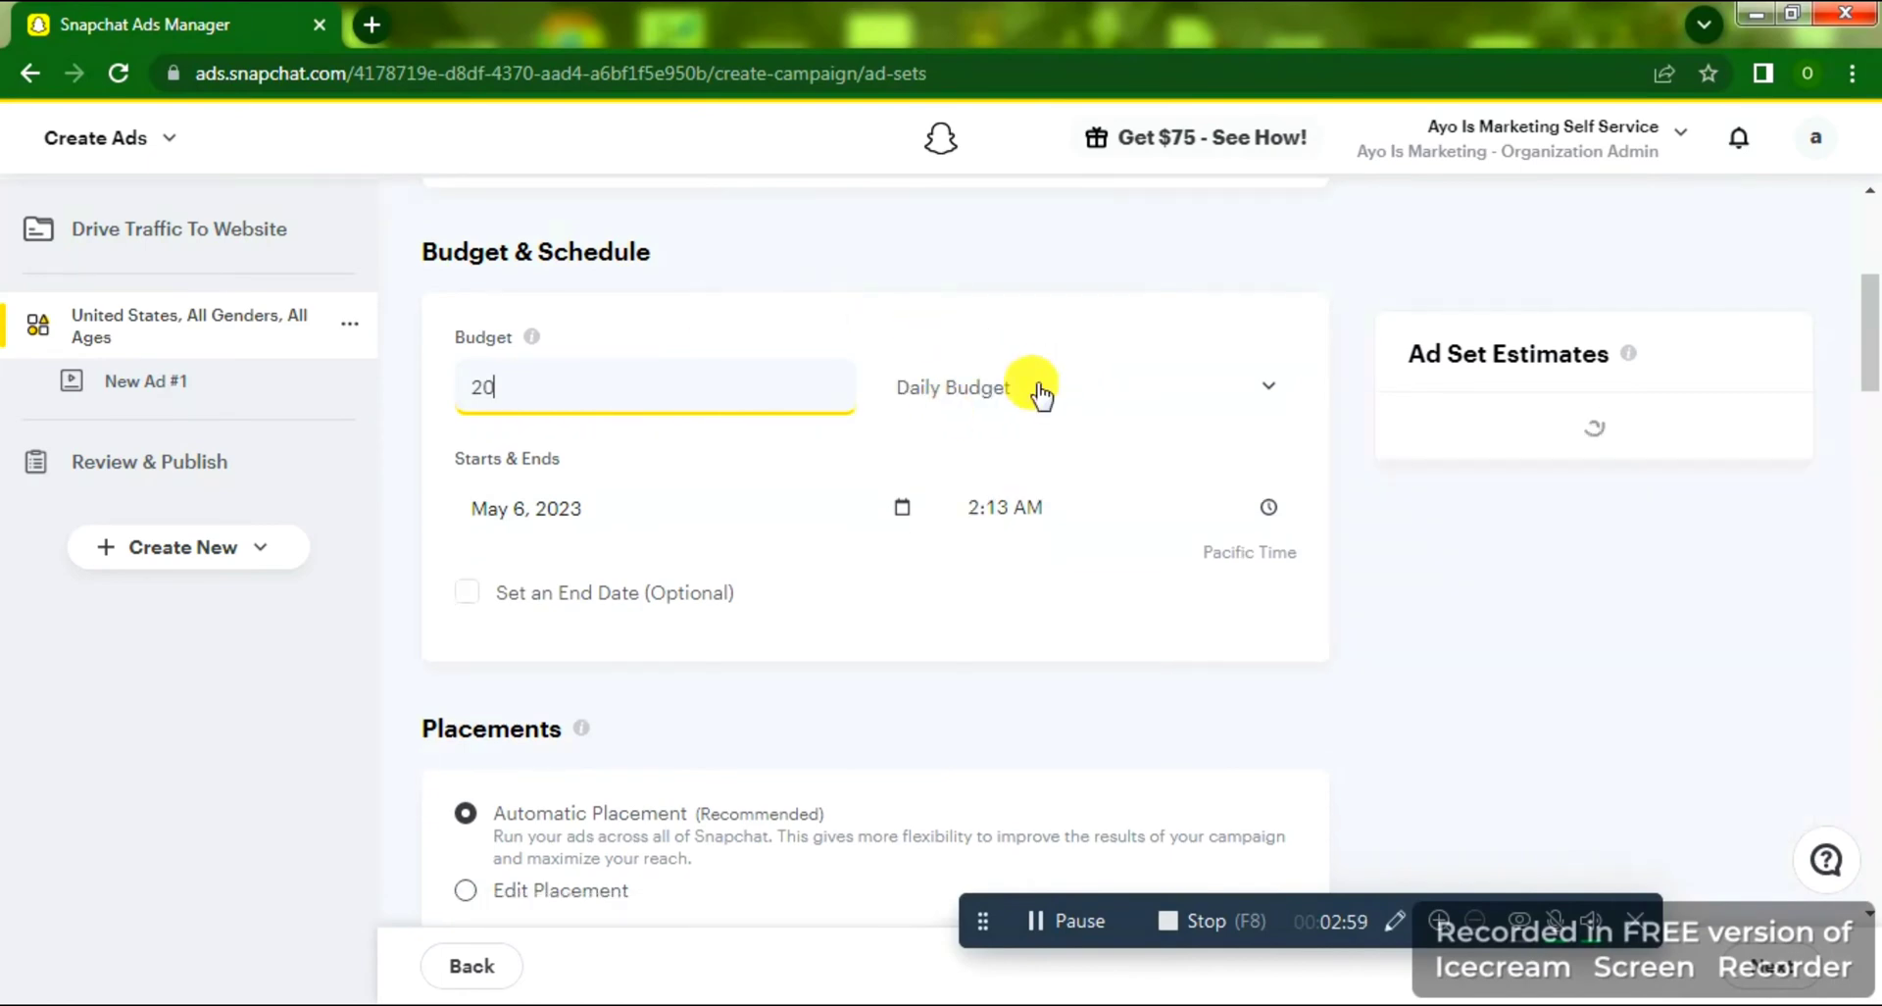
click(693, 509)
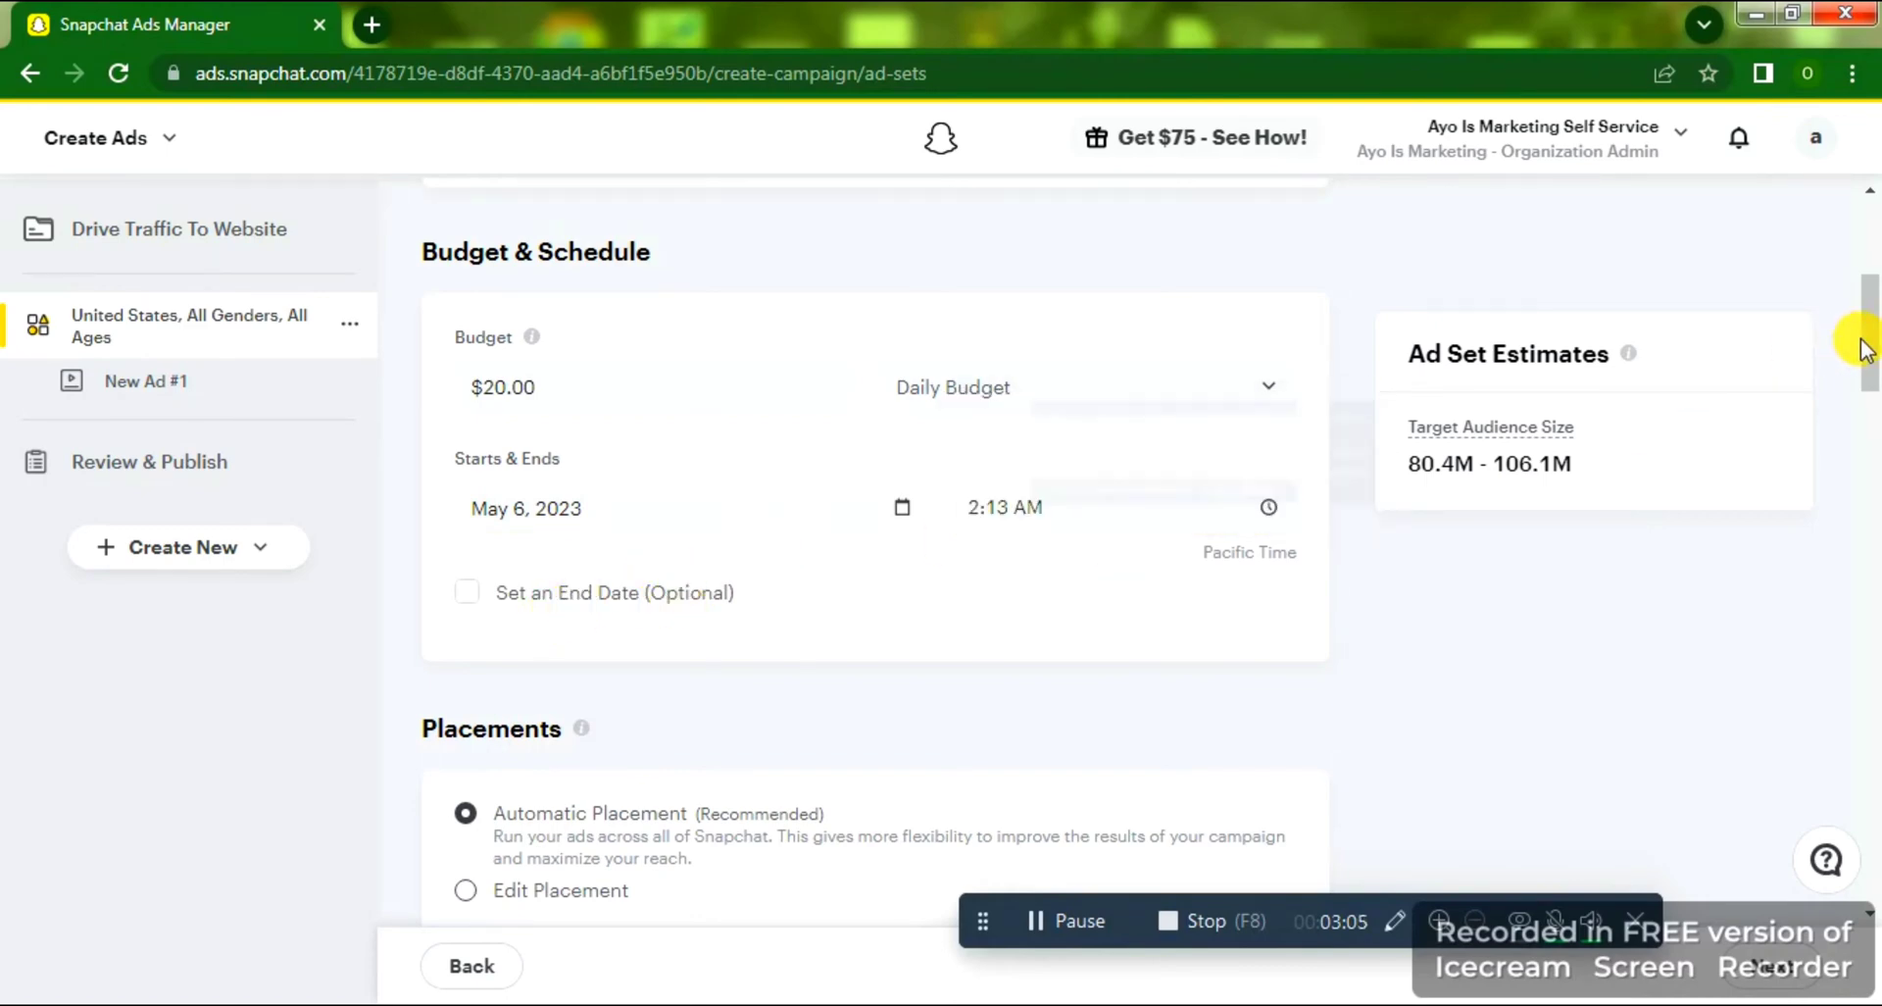
Switch the ad set from automatic placement to Edit Placement and check the inclusion options for content categories.
drag(1869, 329, 1873, 393)
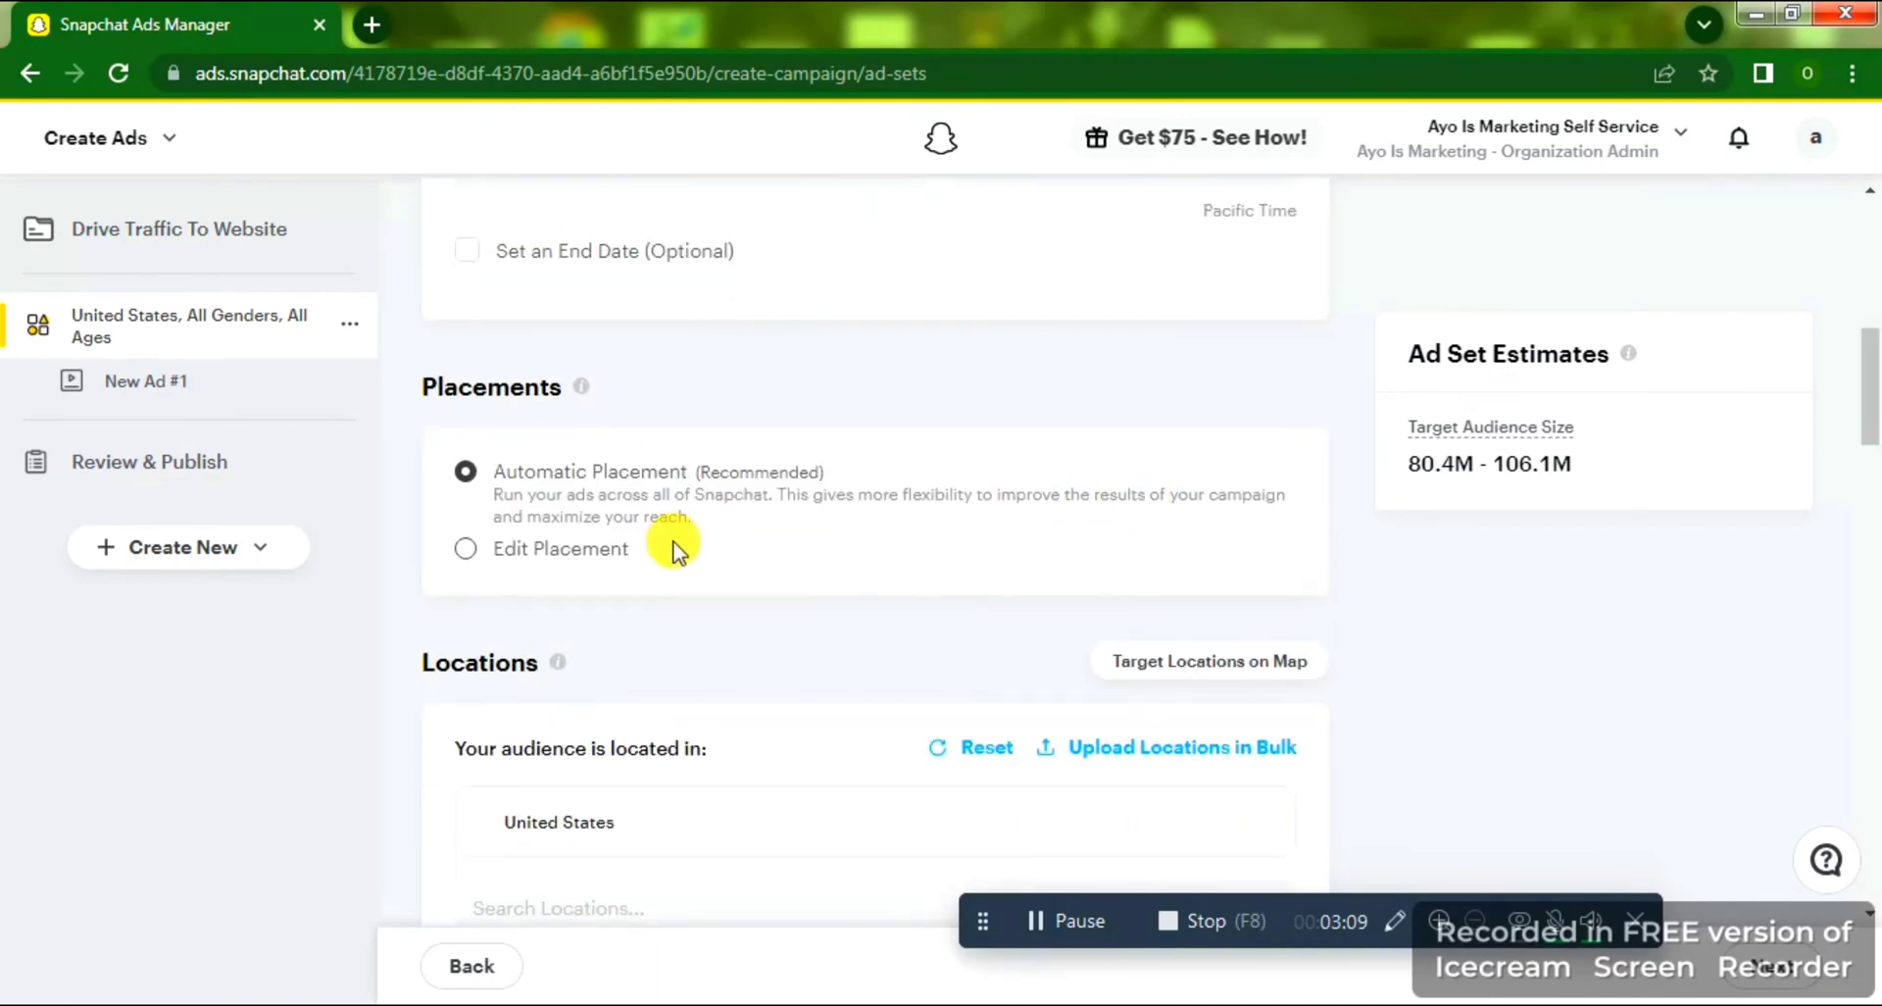
click(467, 551)
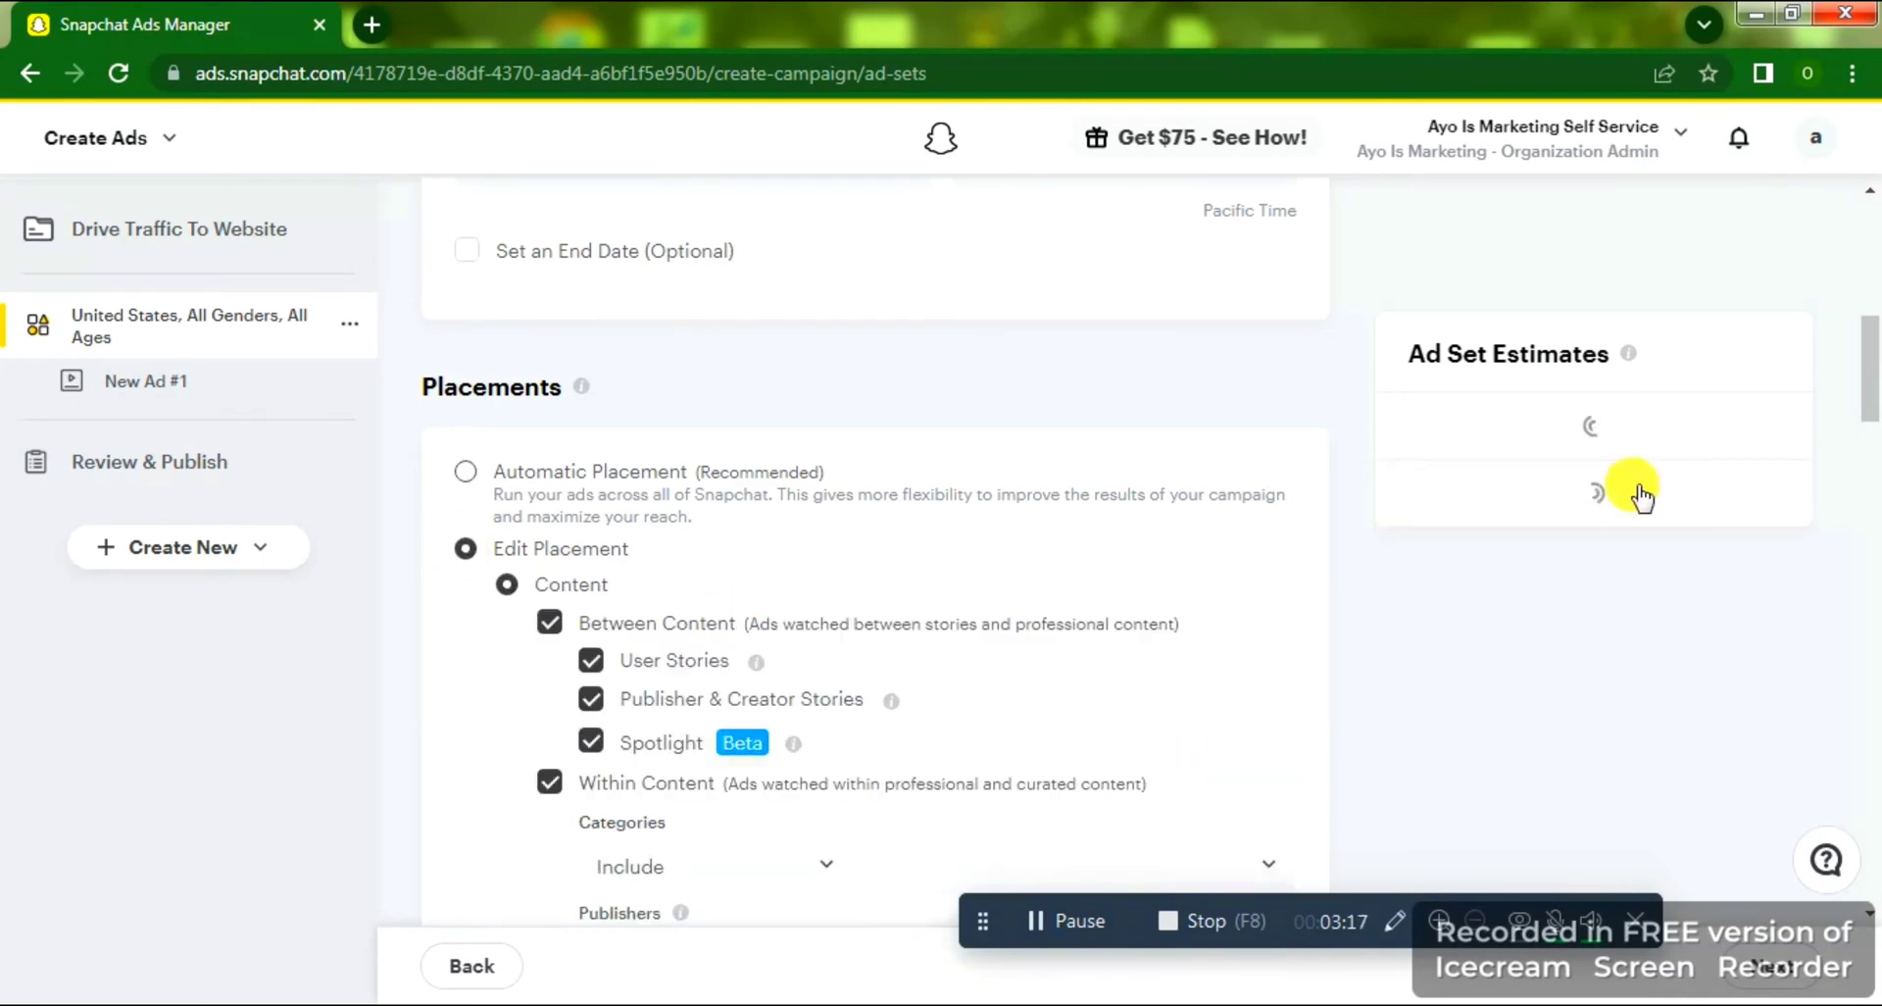
drag(1872, 358, 1866, 395)
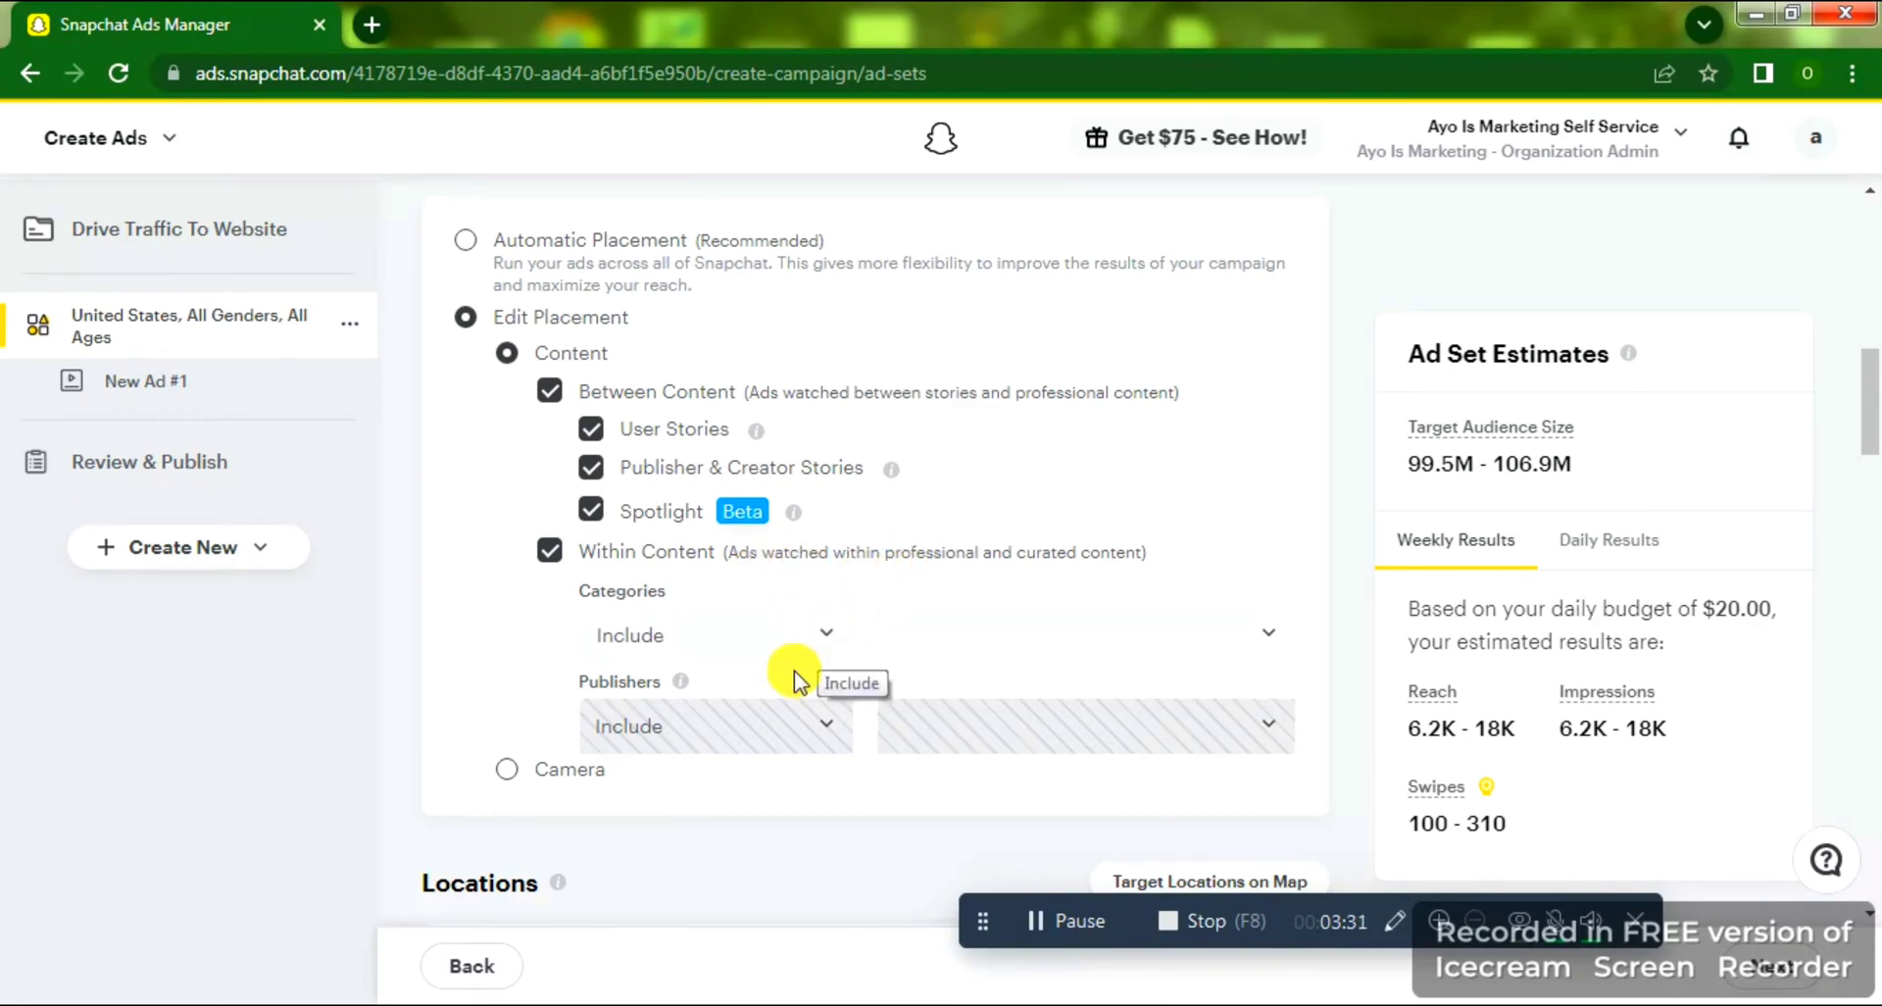
click(830, 632)
click(829, 632)
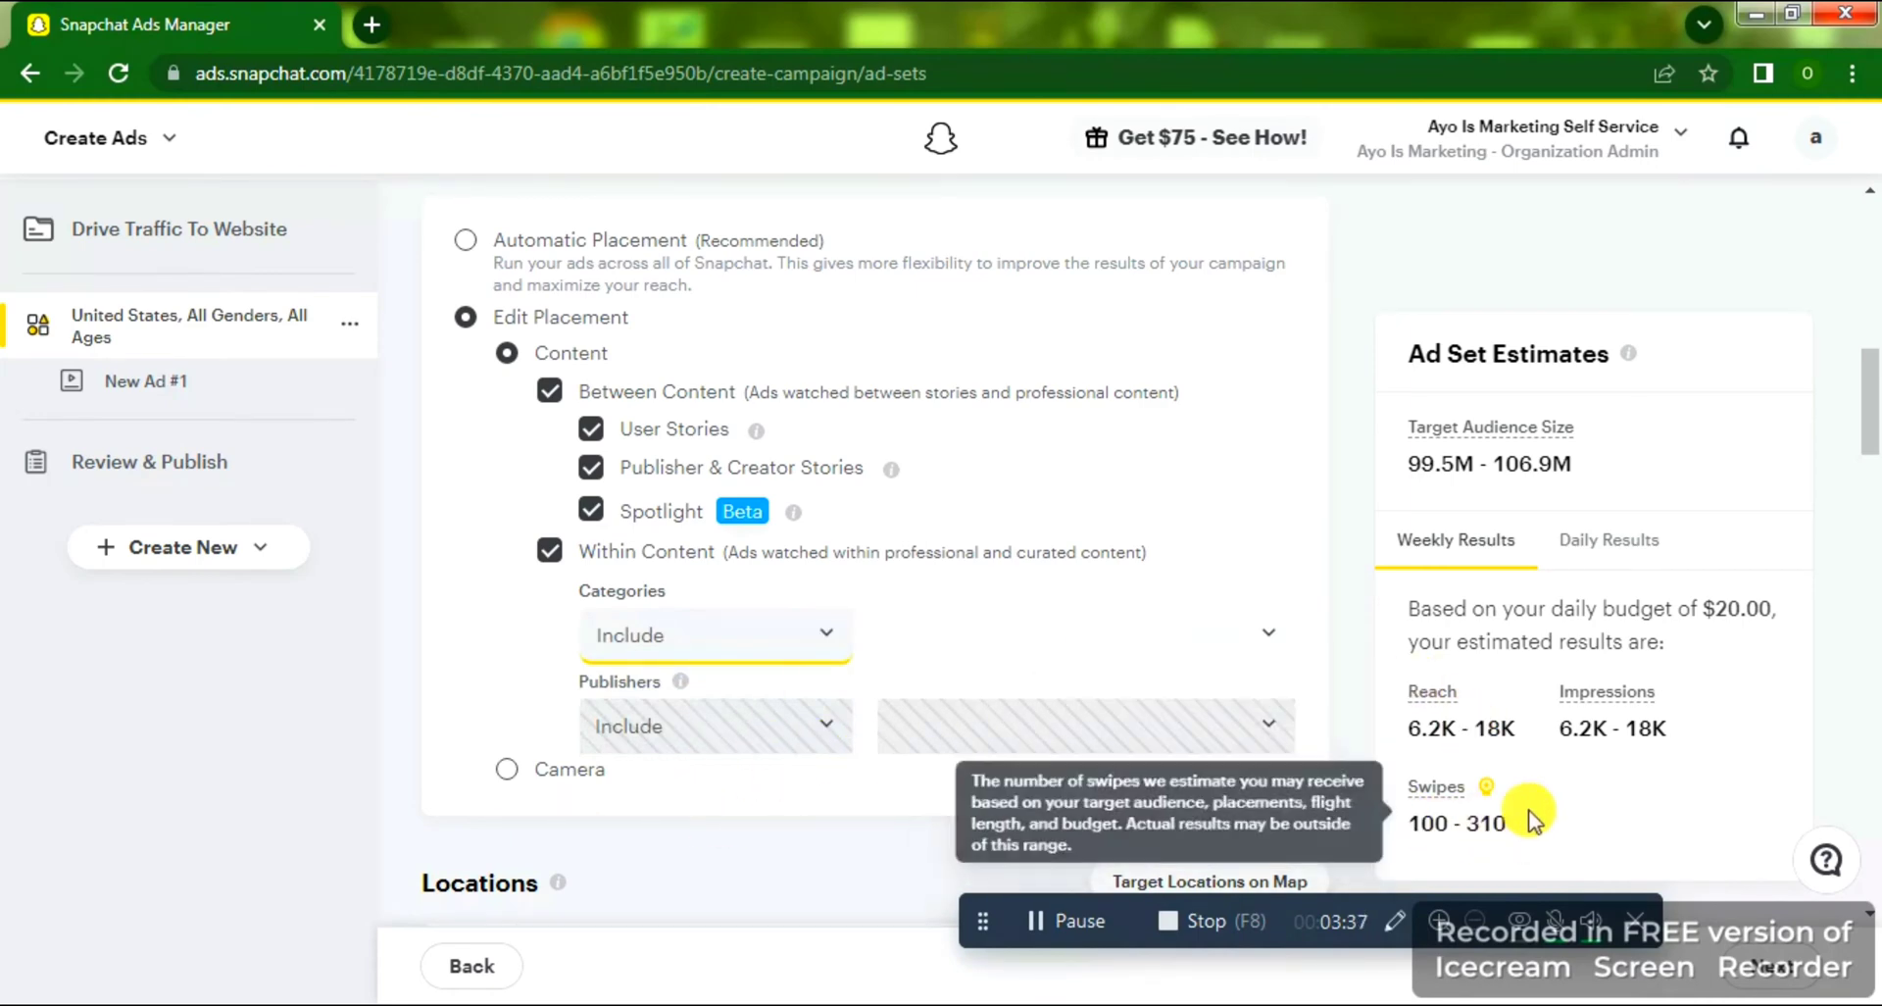
Review the ad set's estimated reach, impressions and swipes, and show the daily results.
mouse_move(1584, 692)
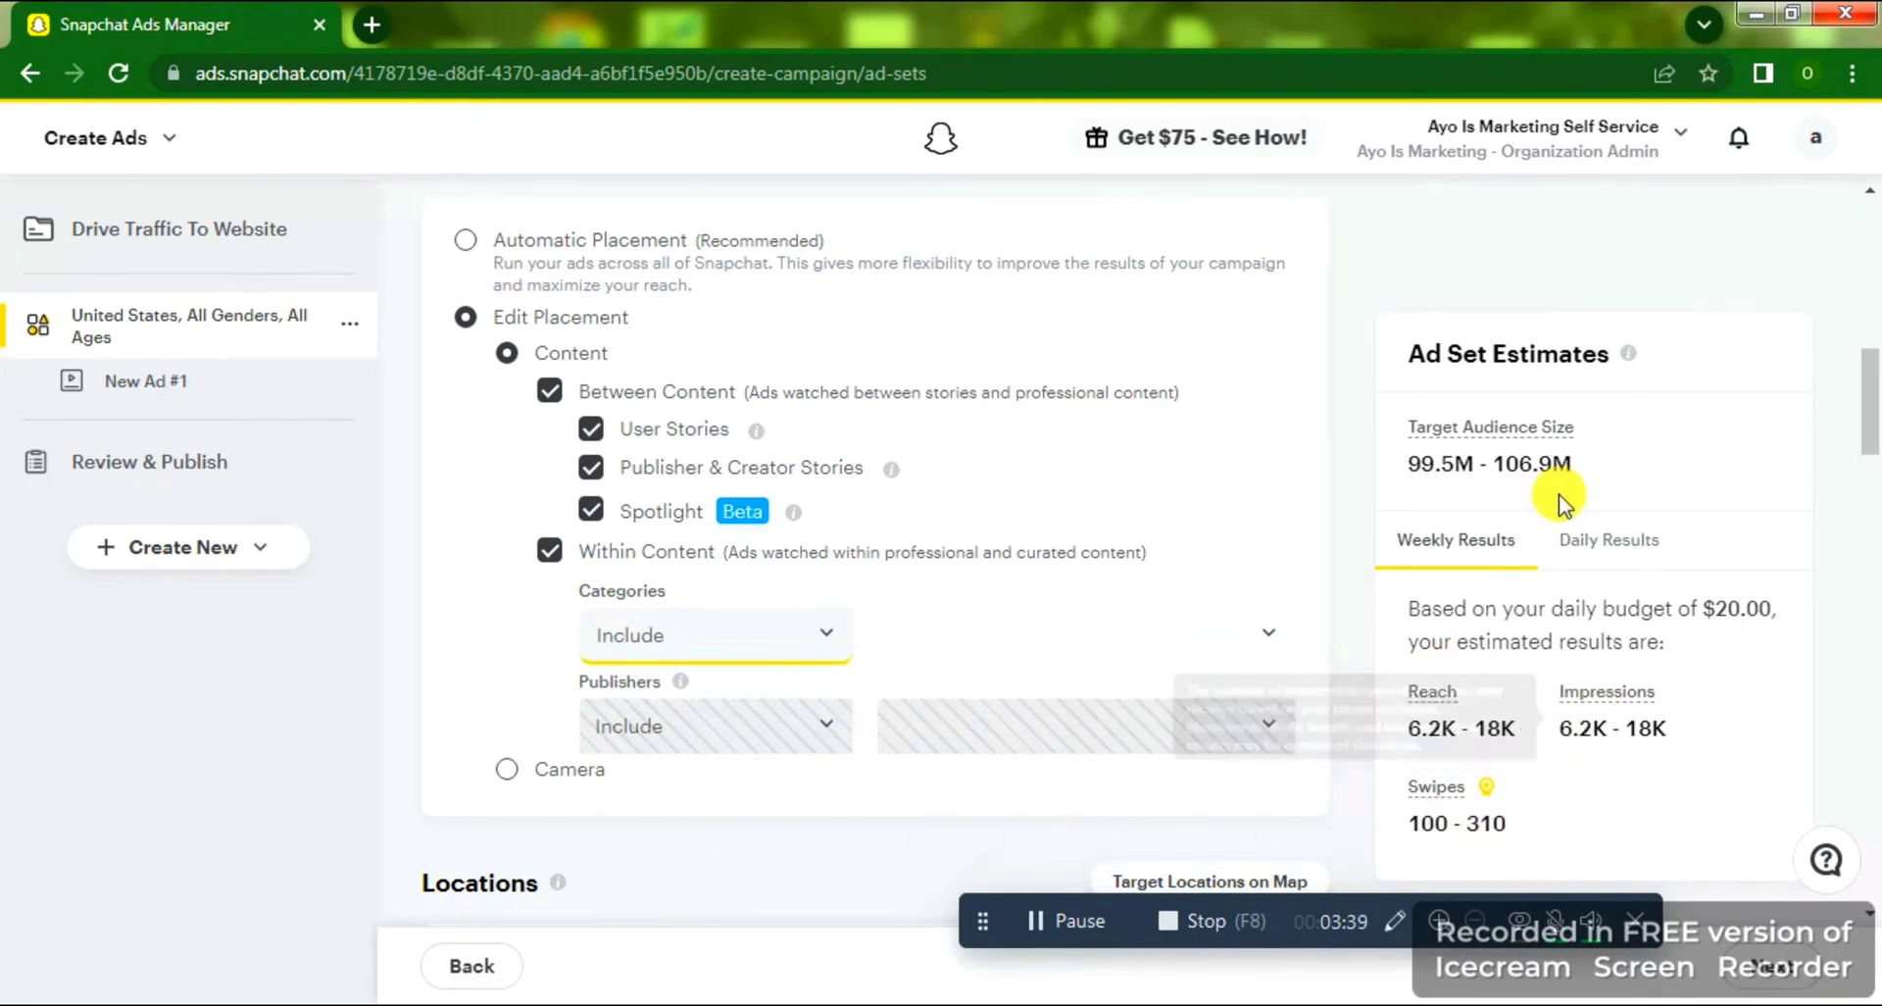
mouse_move(1467, 703)
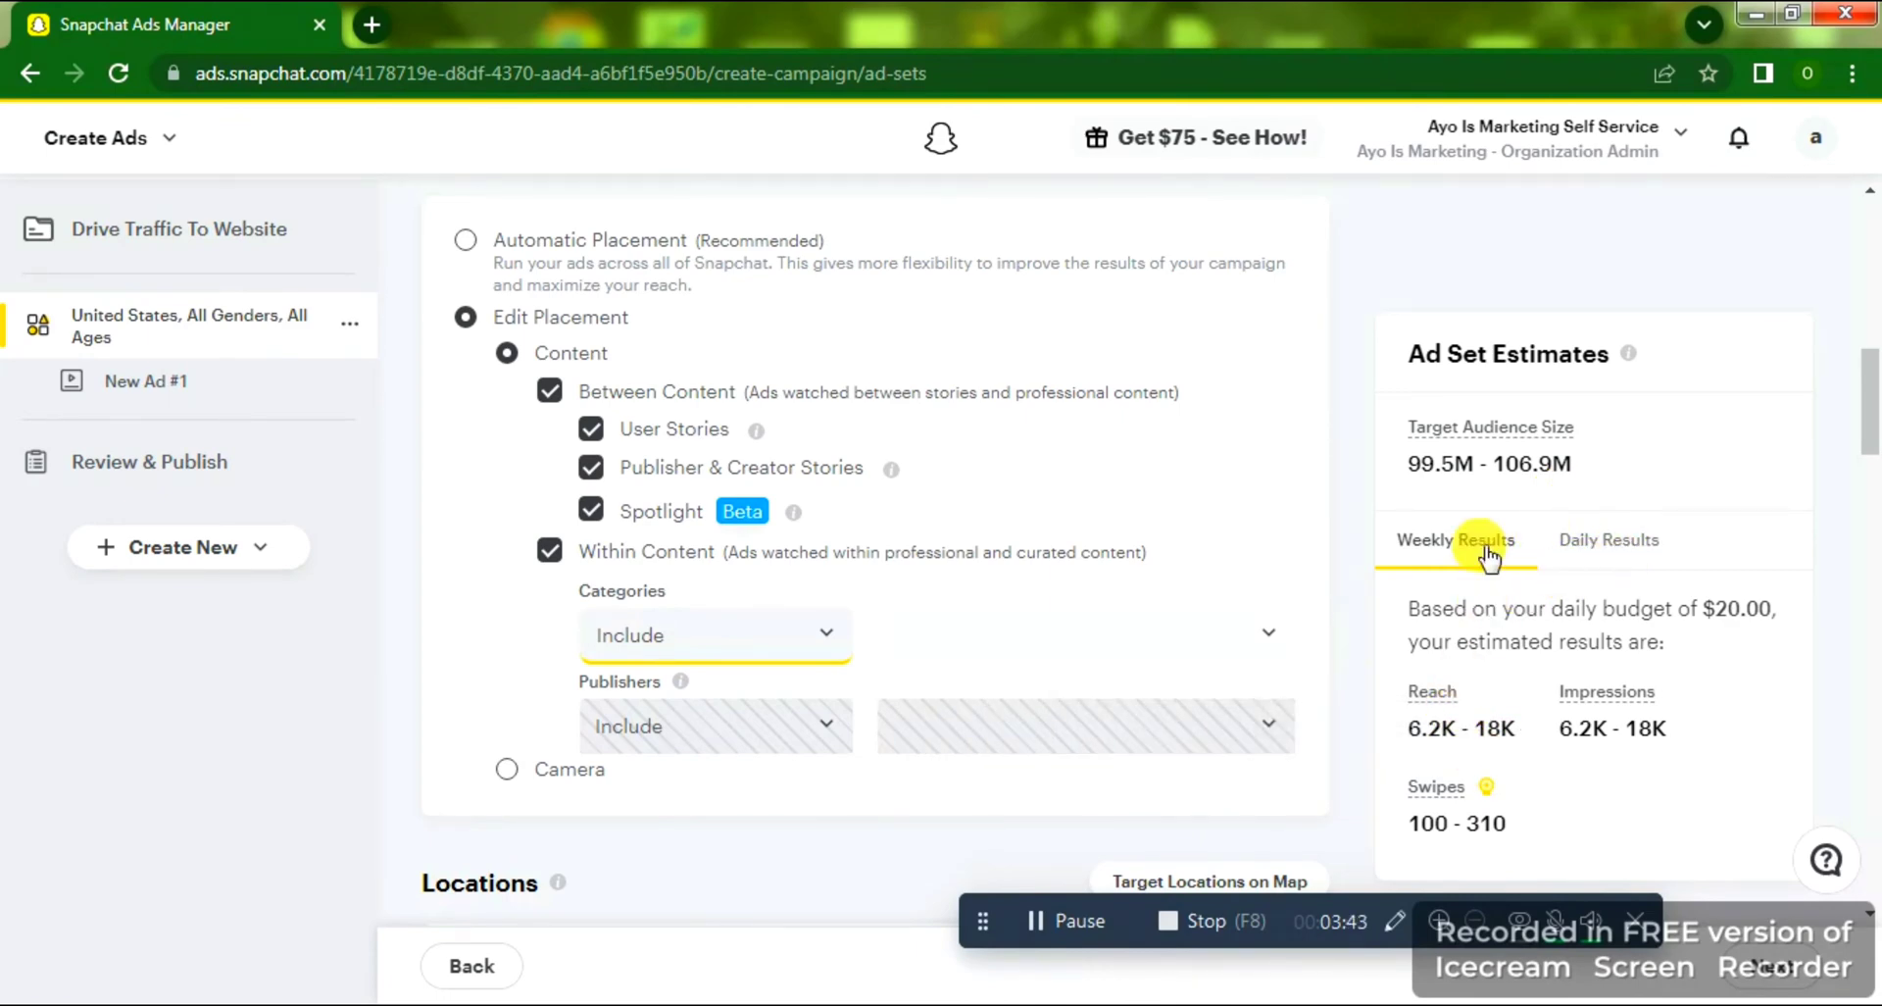
click(1661, 559)
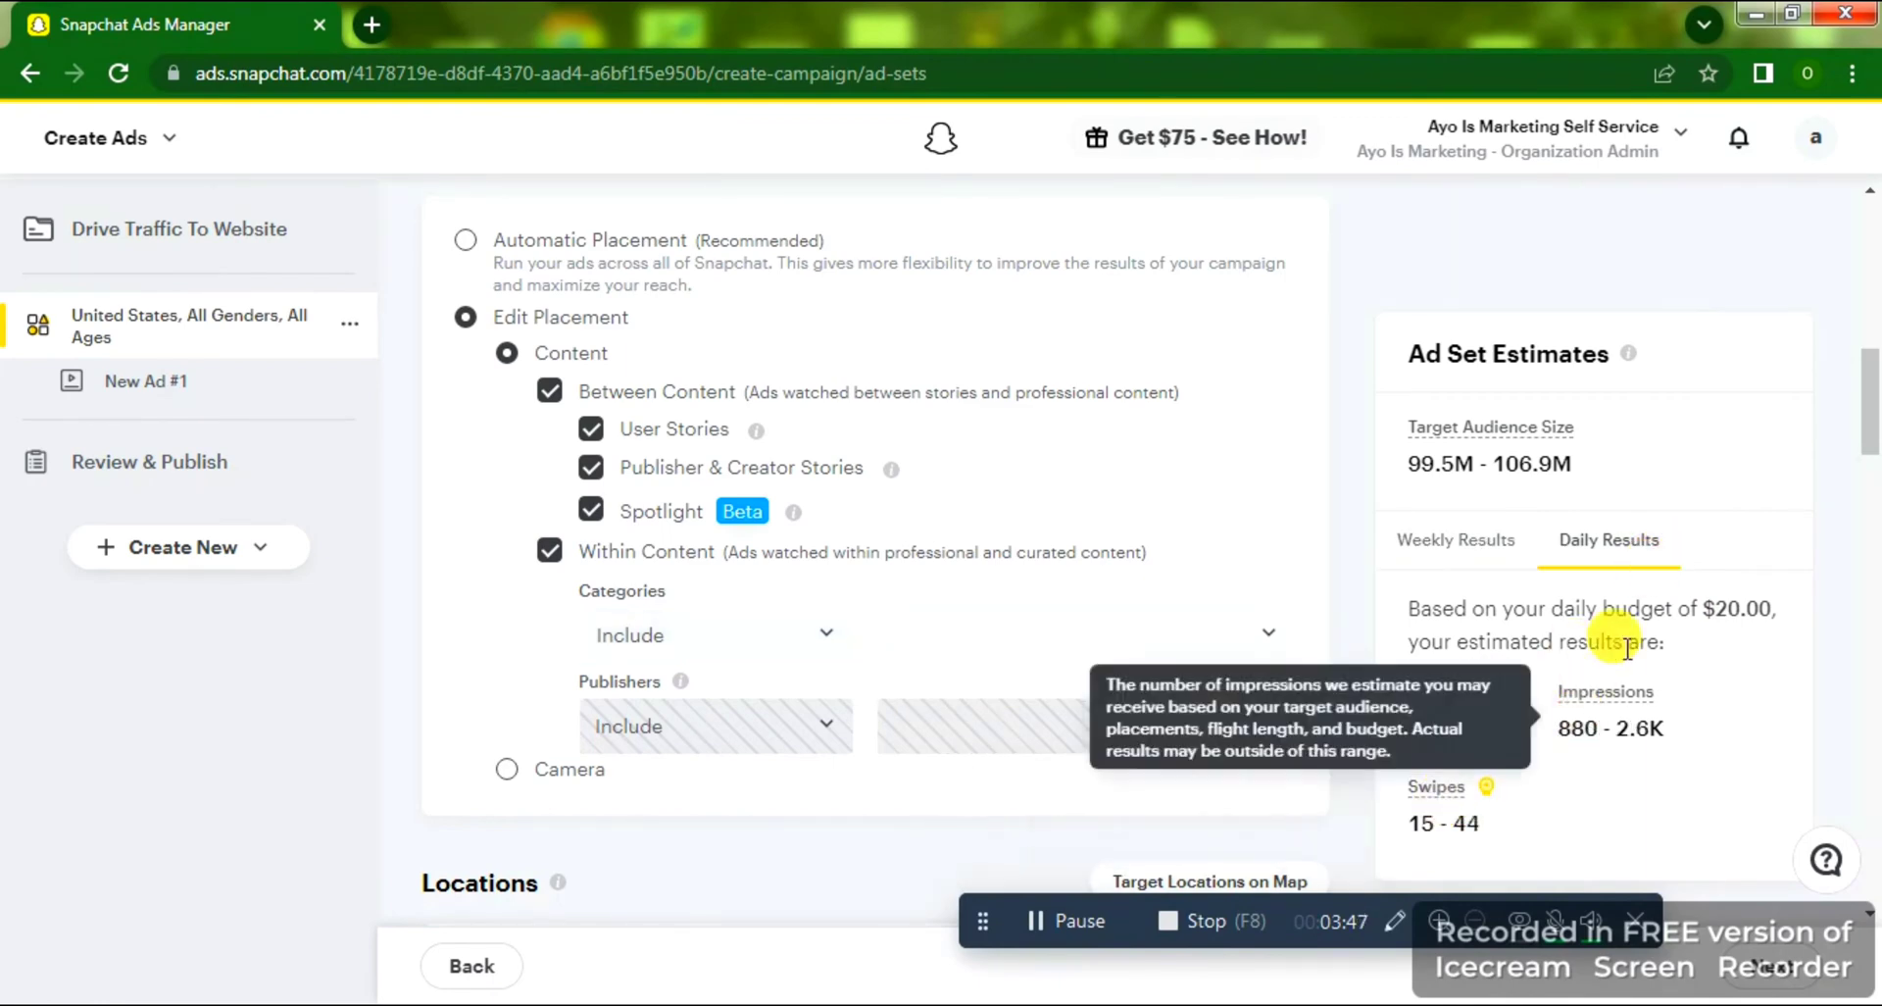
Add the country Nigeria to the ad set's target locations alongside the United States.
drag(1870, 401, 1870, 469)
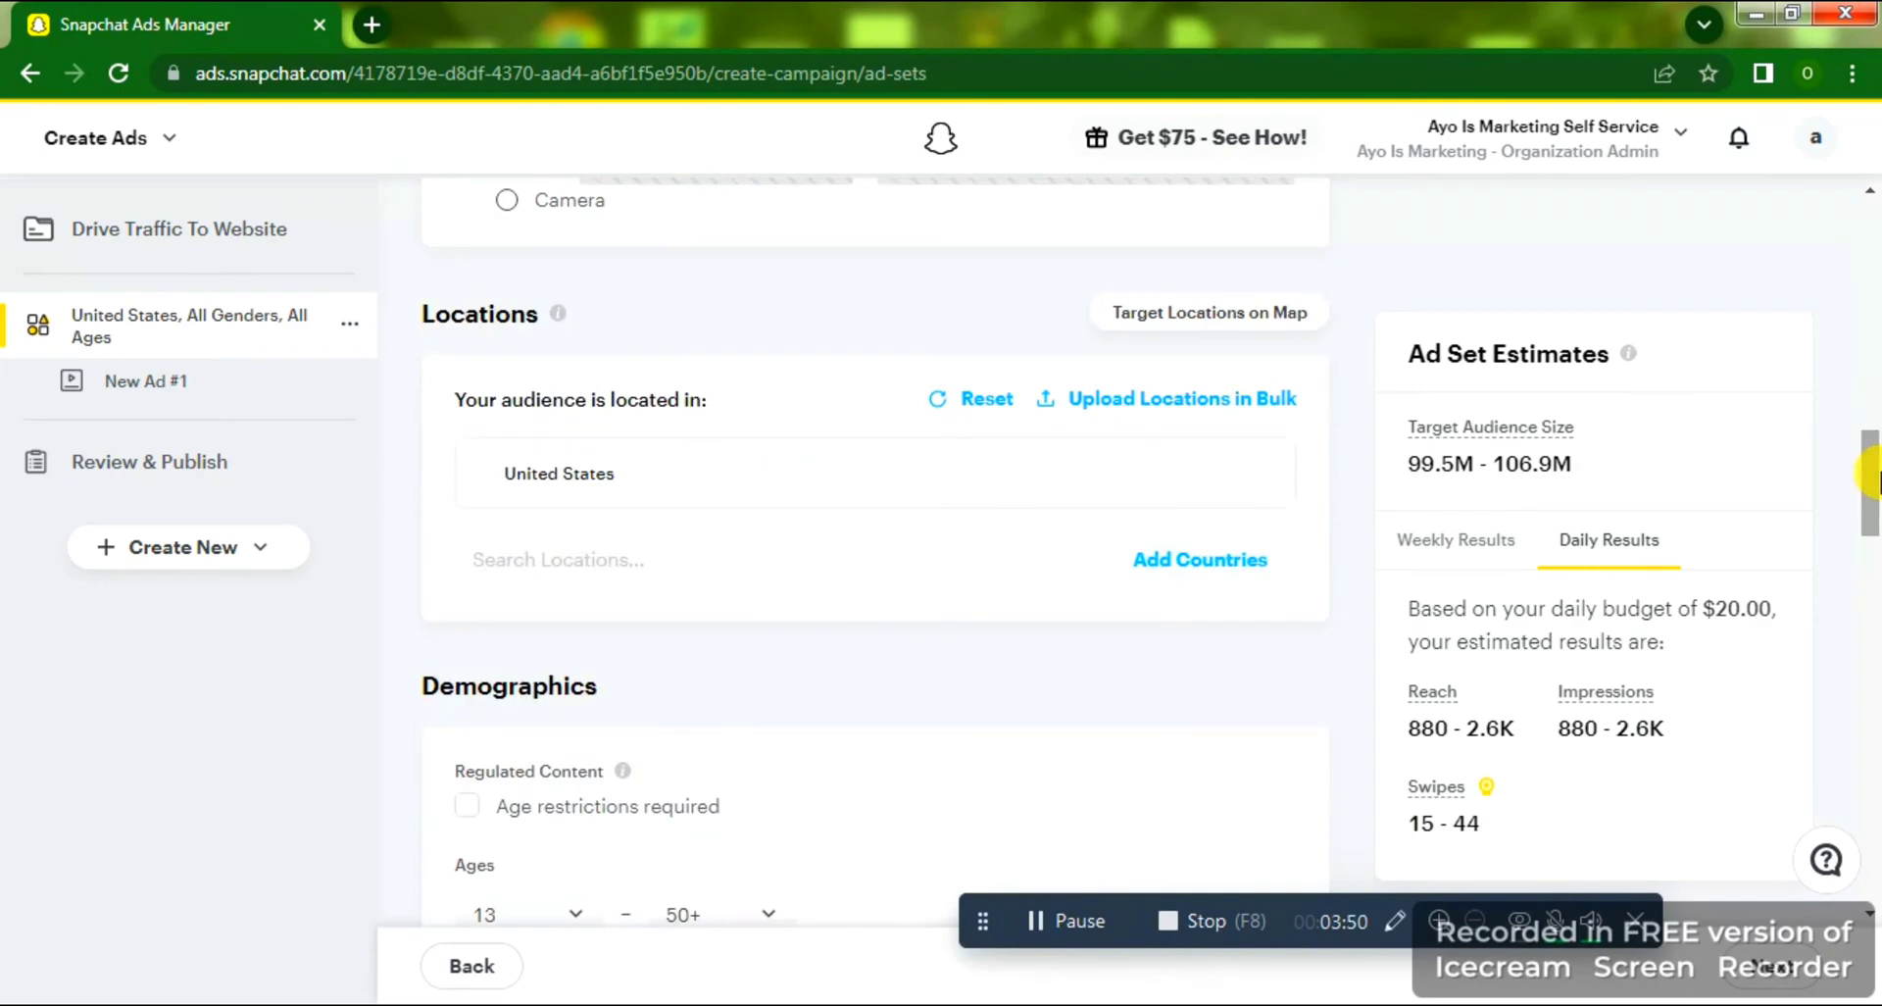
click(712, 467)
click(945, 569)
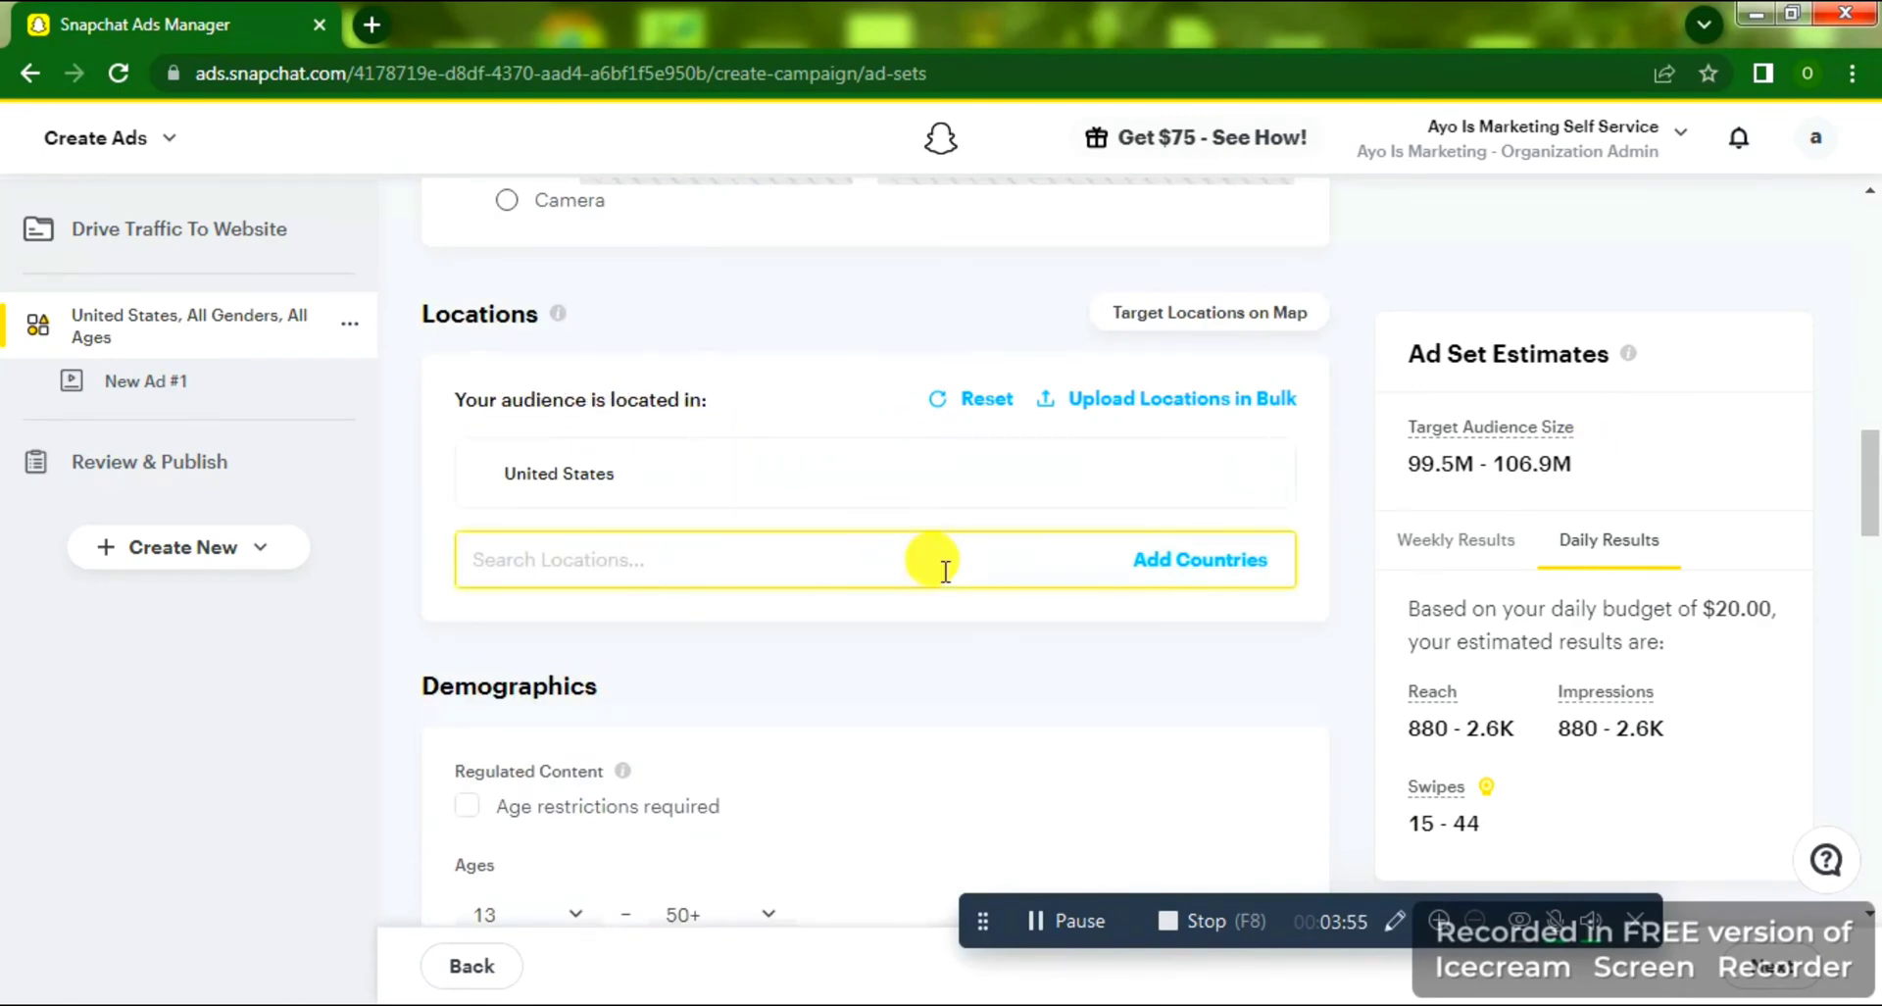
click(1198, 563)
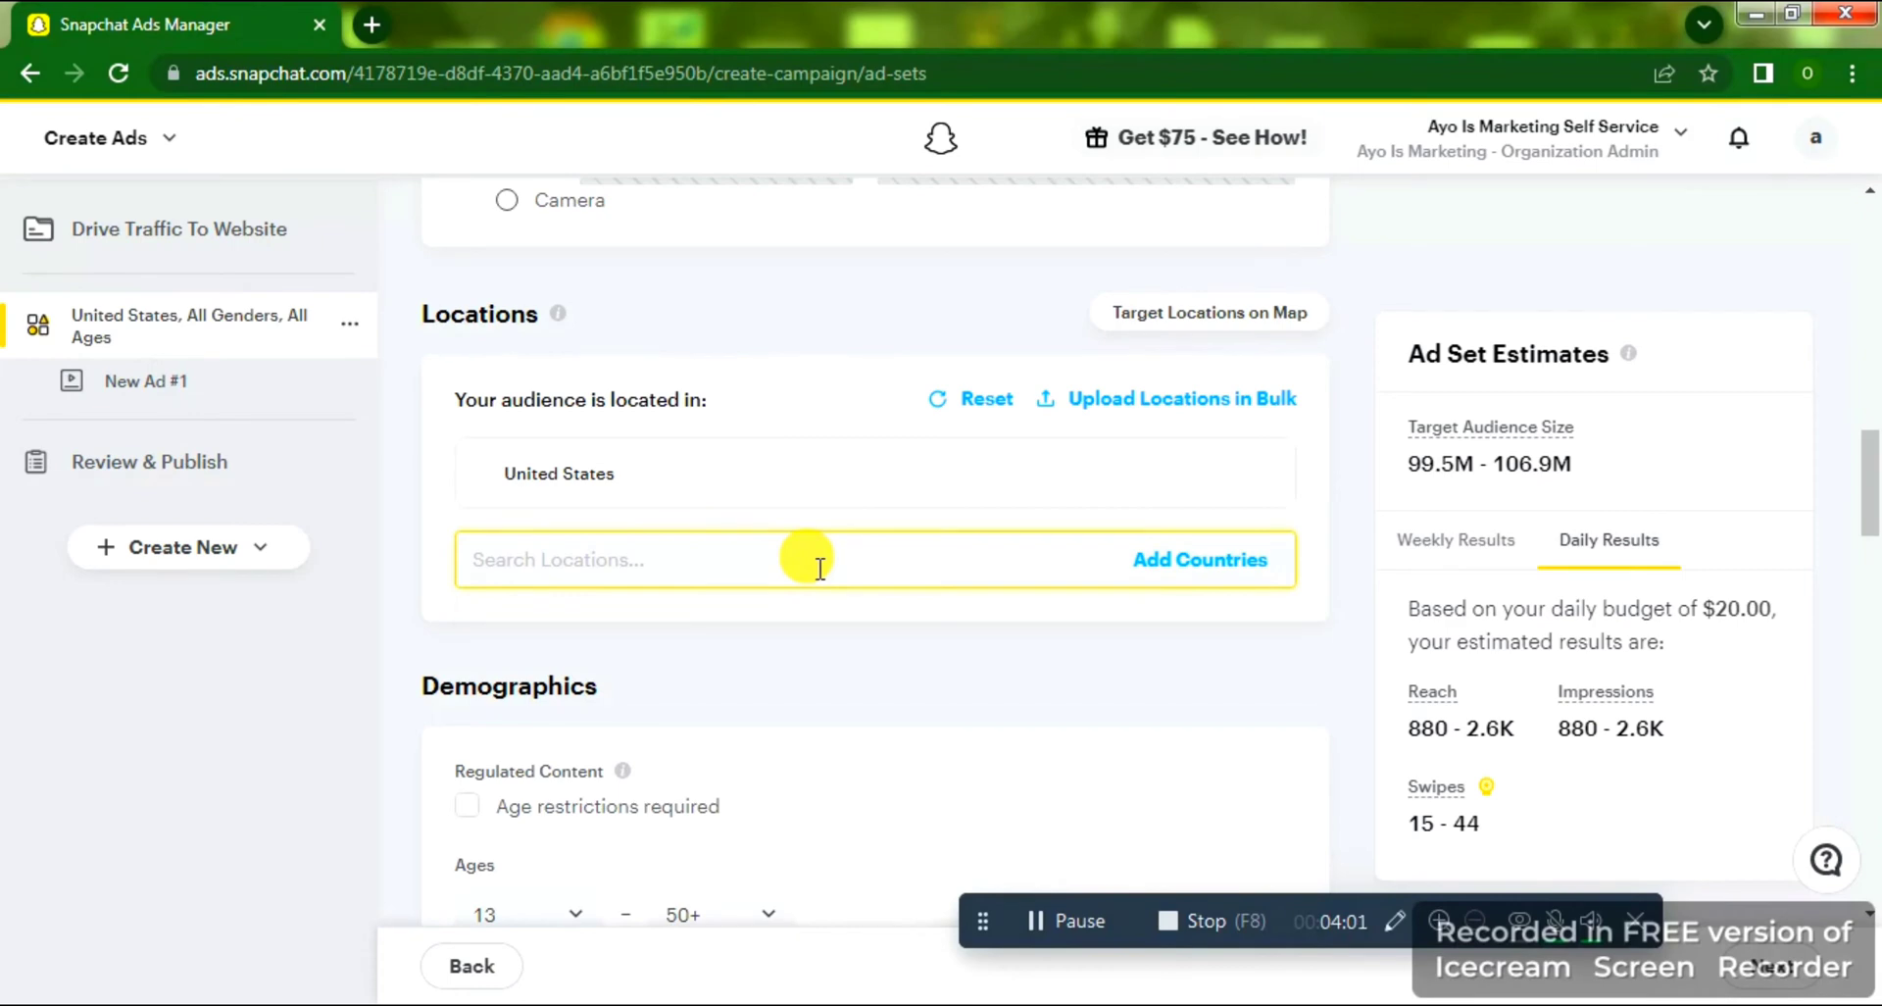
text(nigeria)
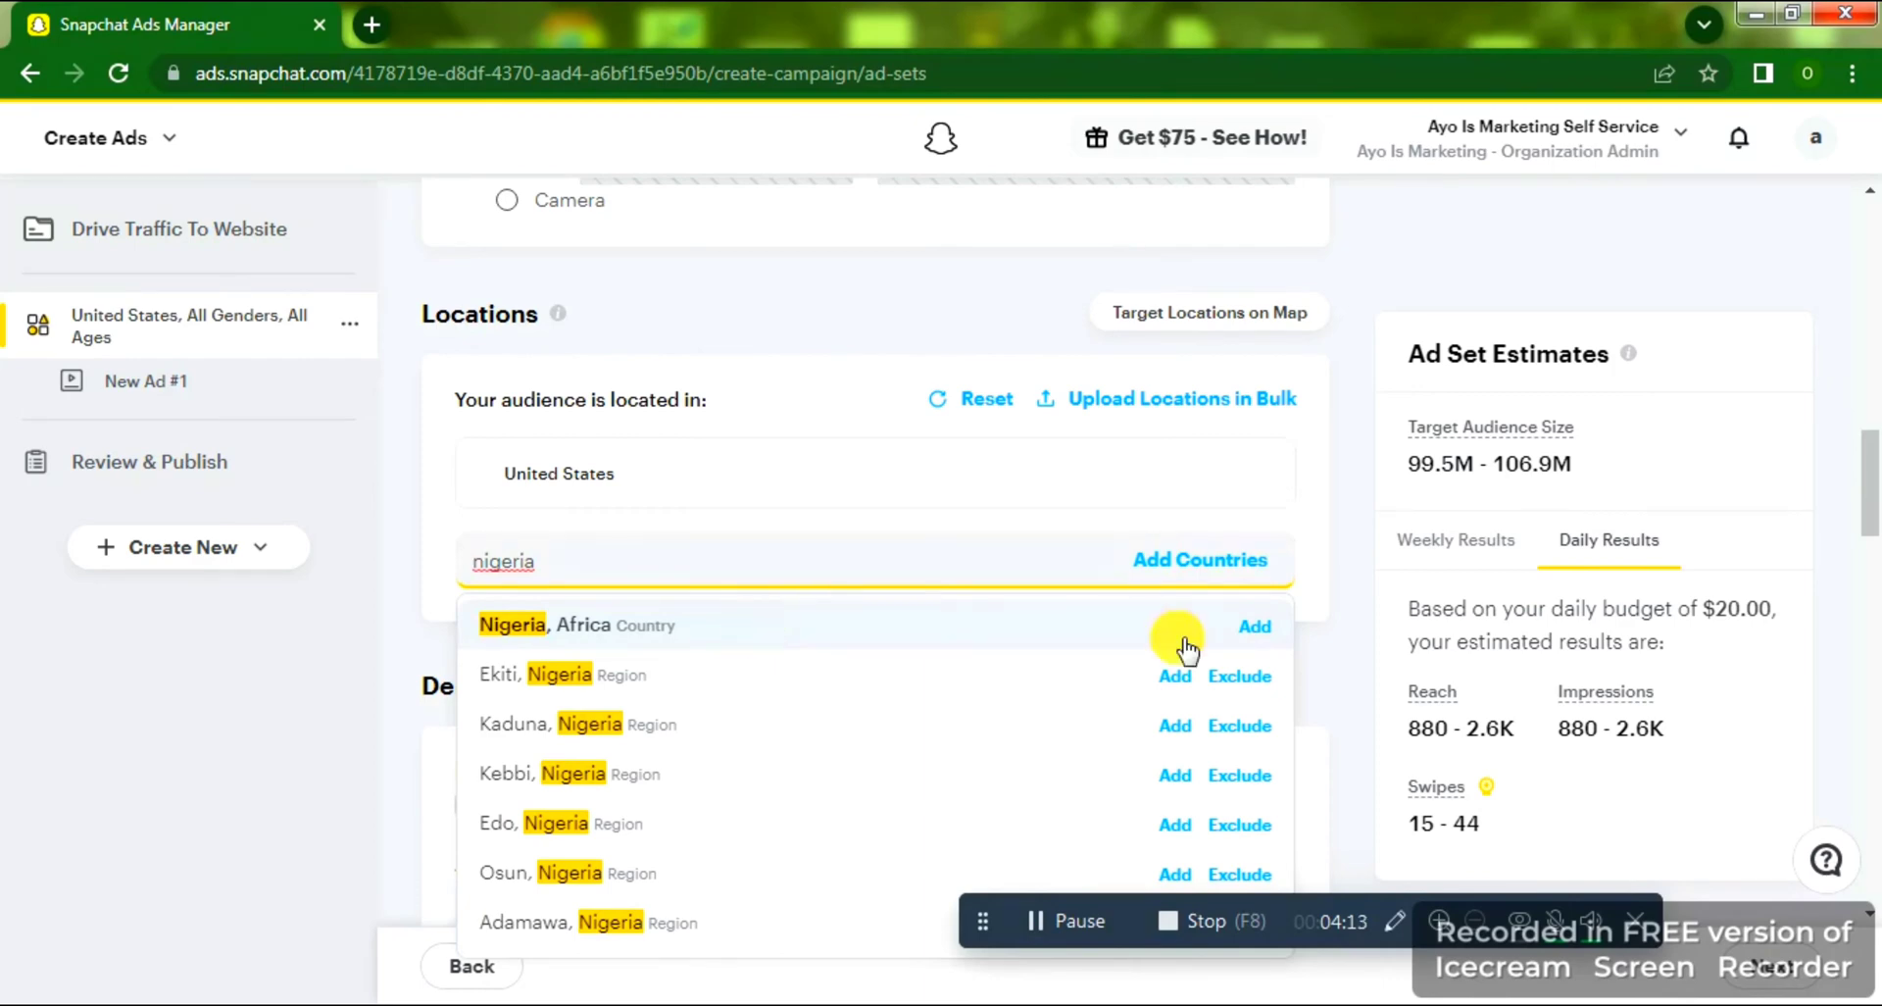
click(1253, 626)
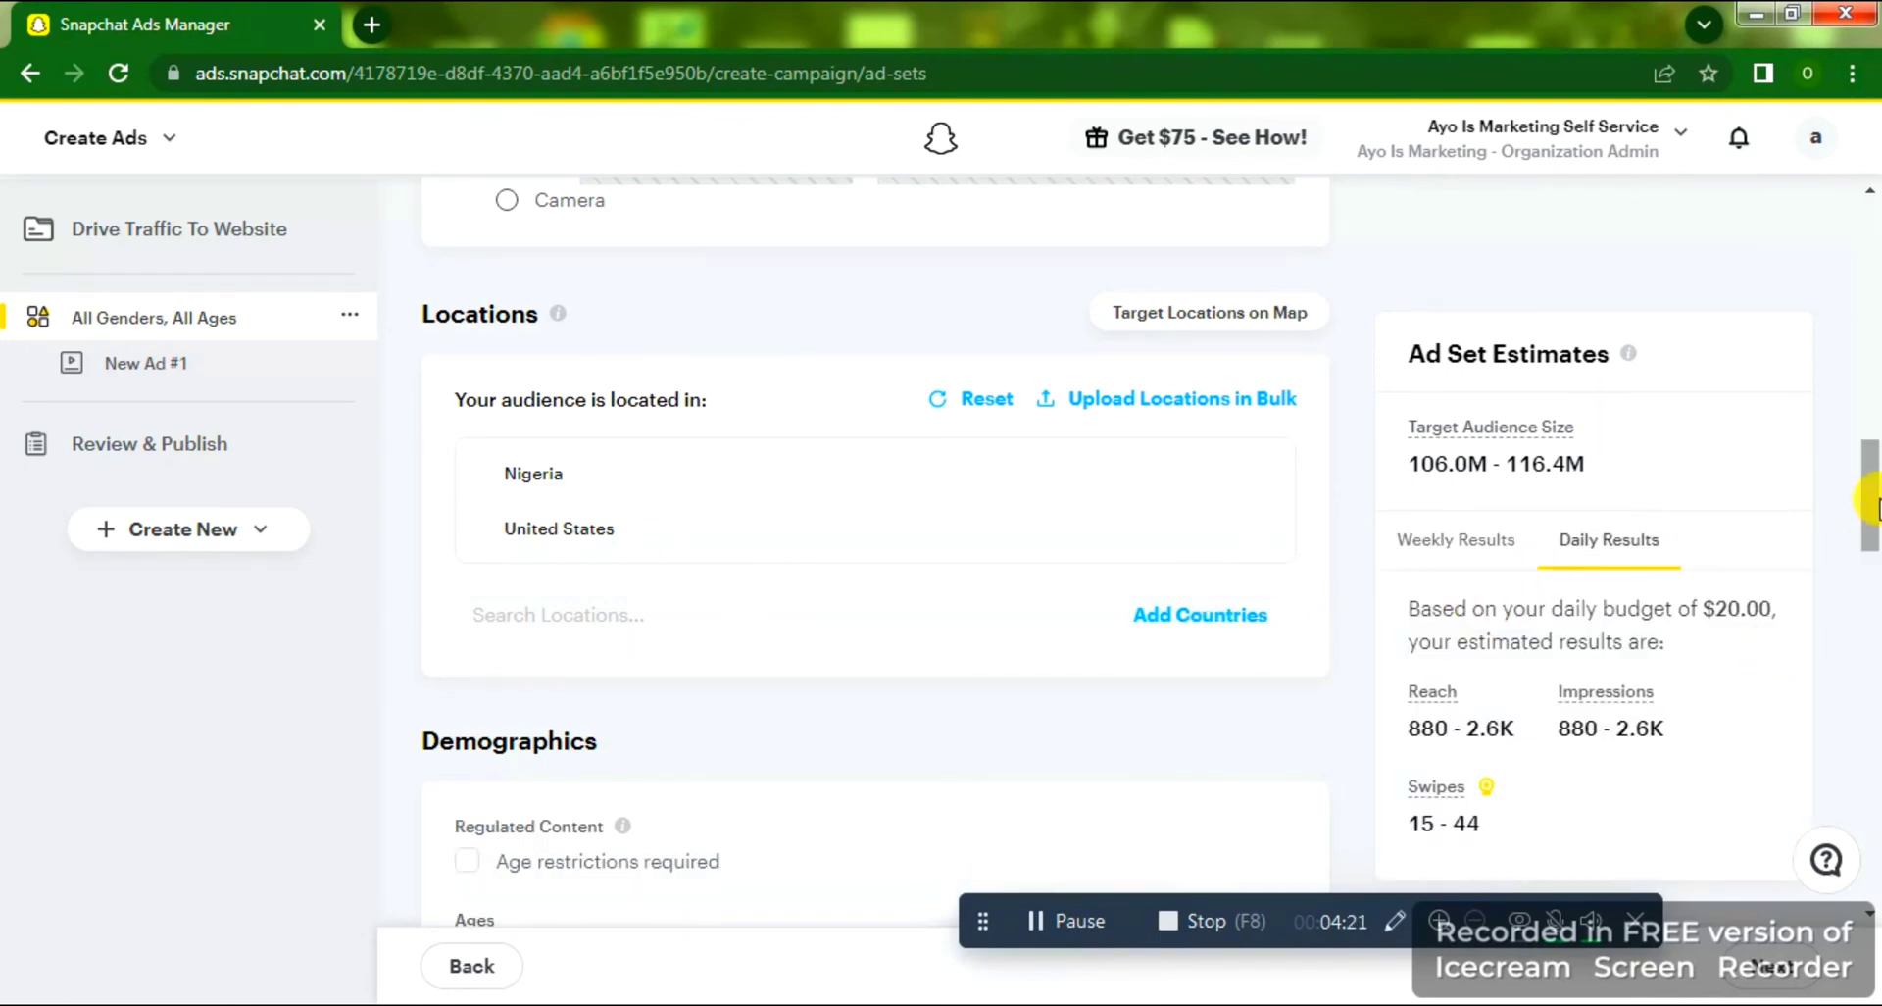
Set the minimum age of the ad set's target audience to 25.
drag(1873, 490, 1868, 548)
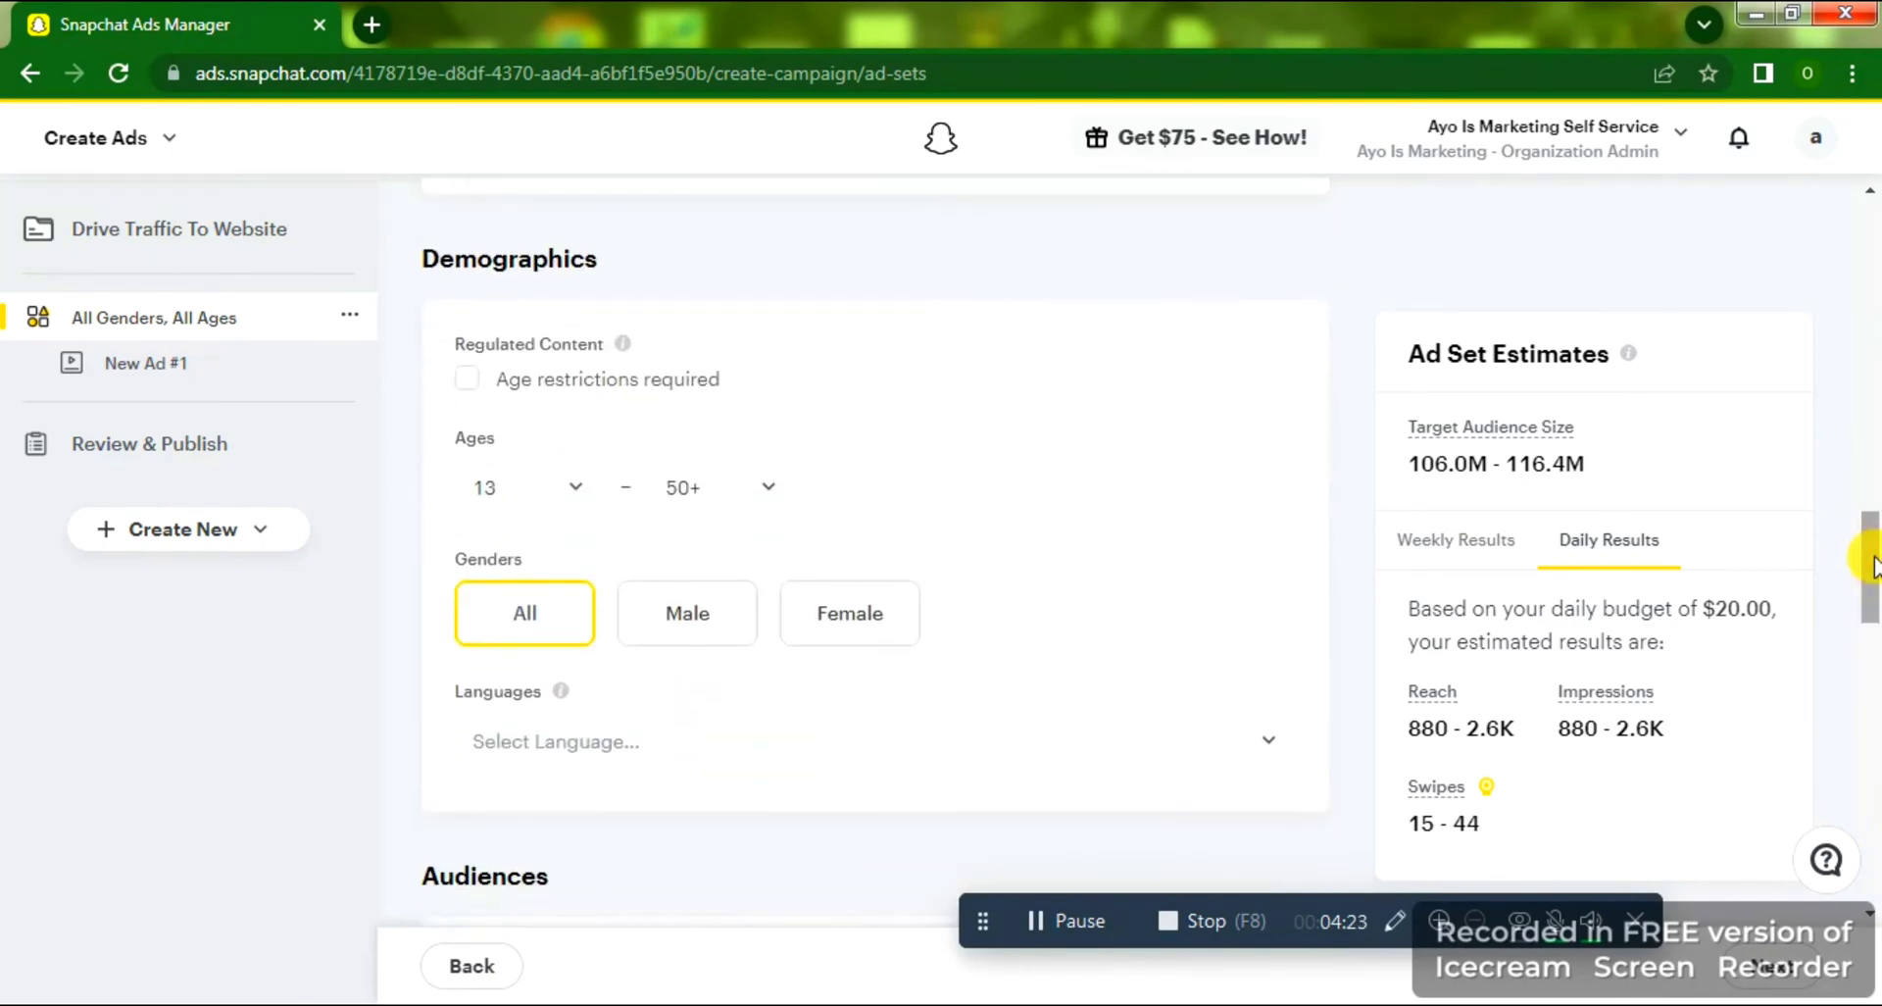
click(589, 487)
drag(599, 627, 601, 728)
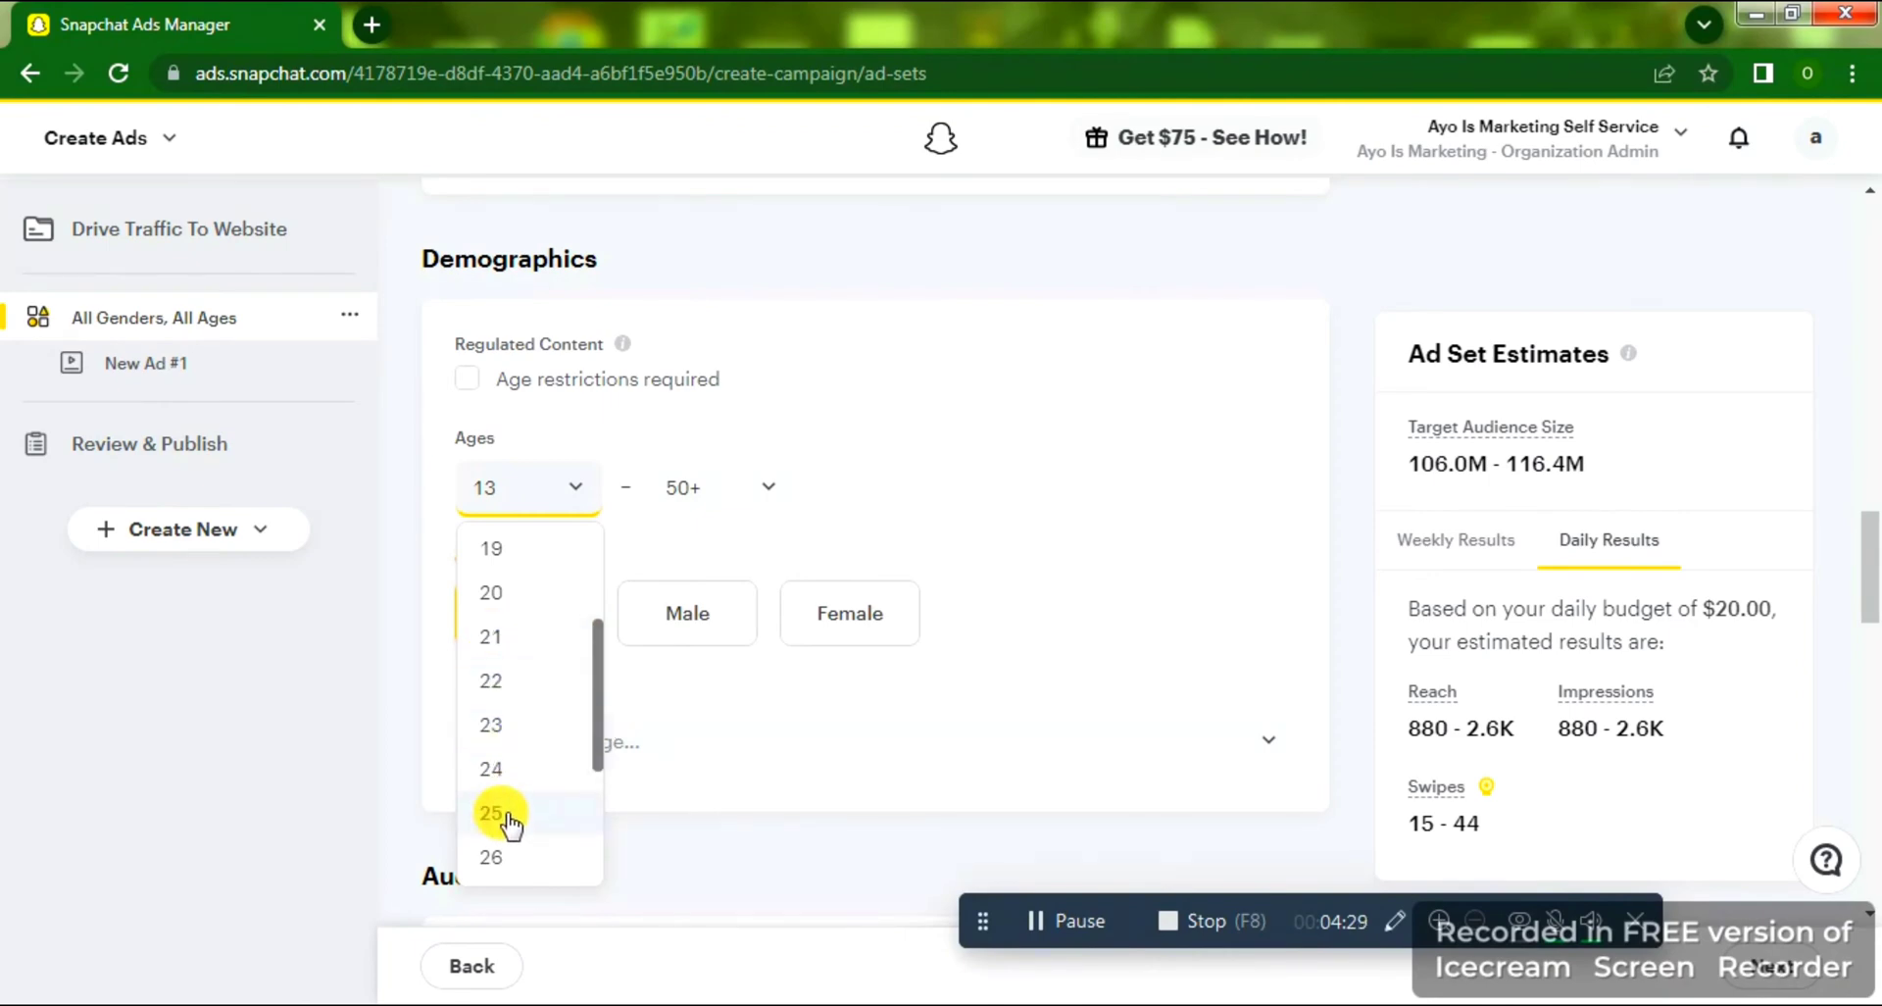
click(638, 512)
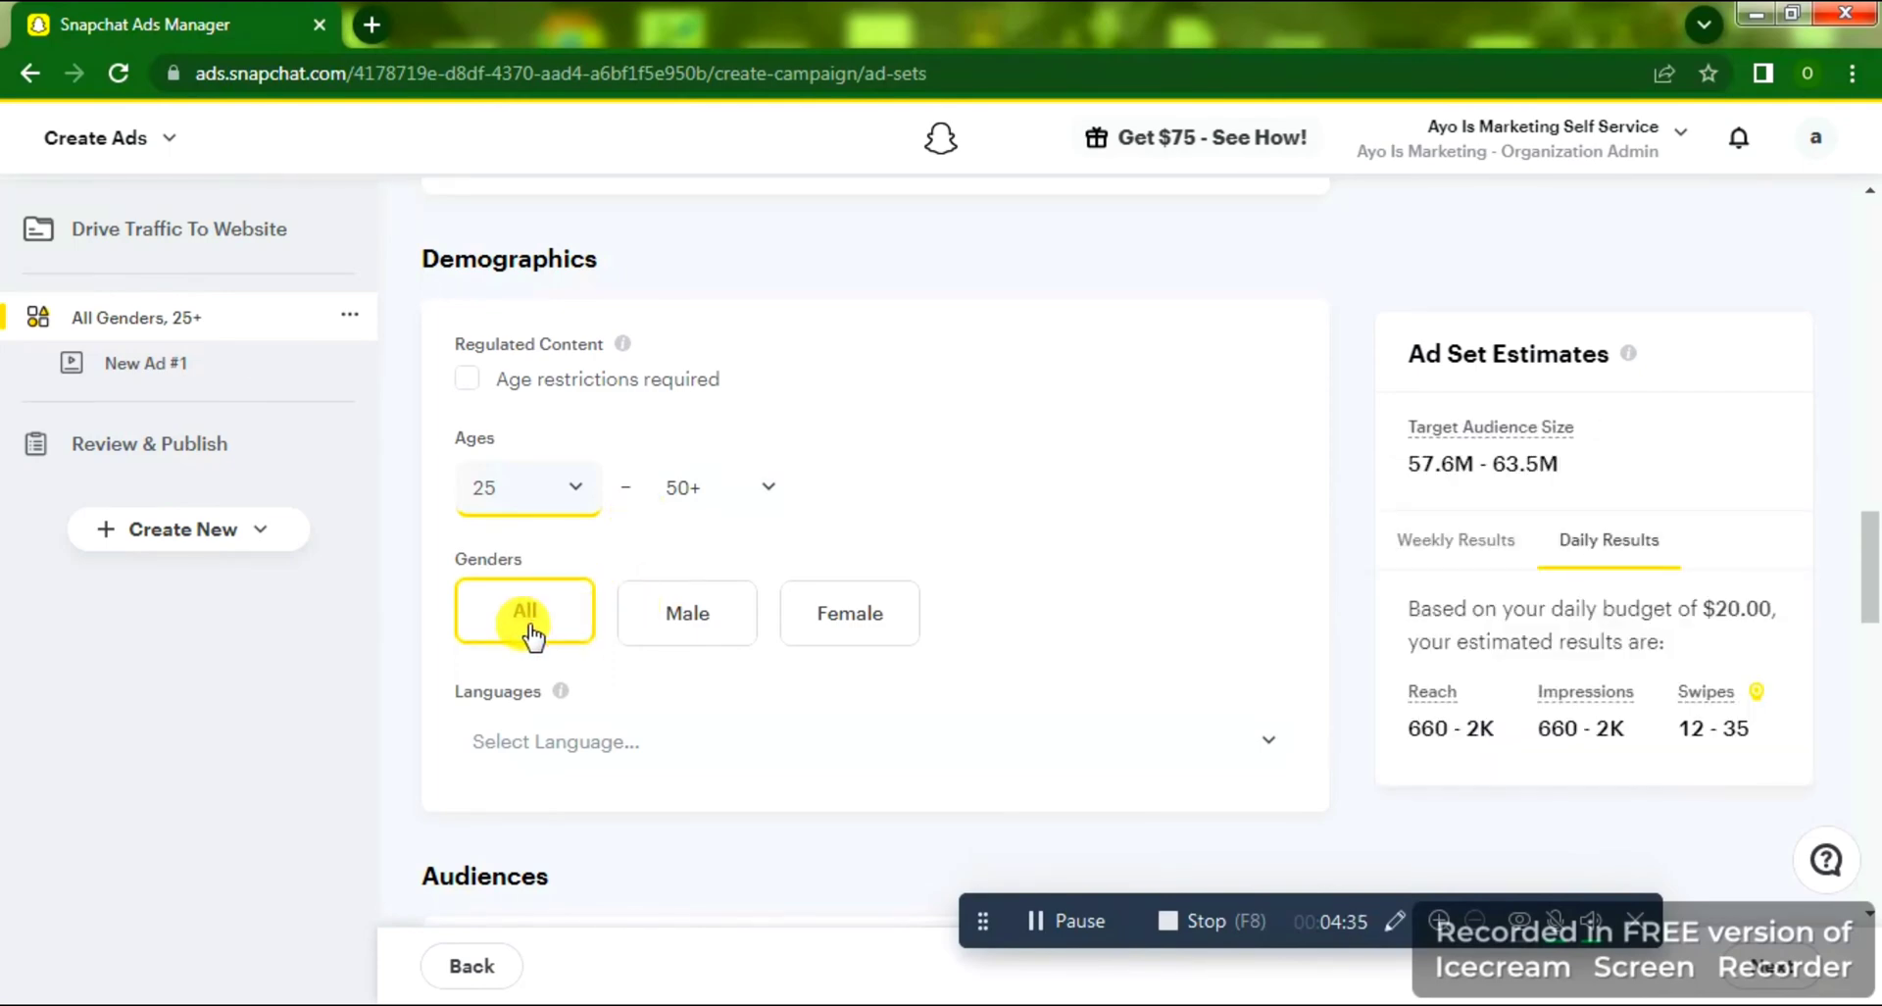
Try the Male and Female gender targeting options and return the selection to All.
click(691, 616)
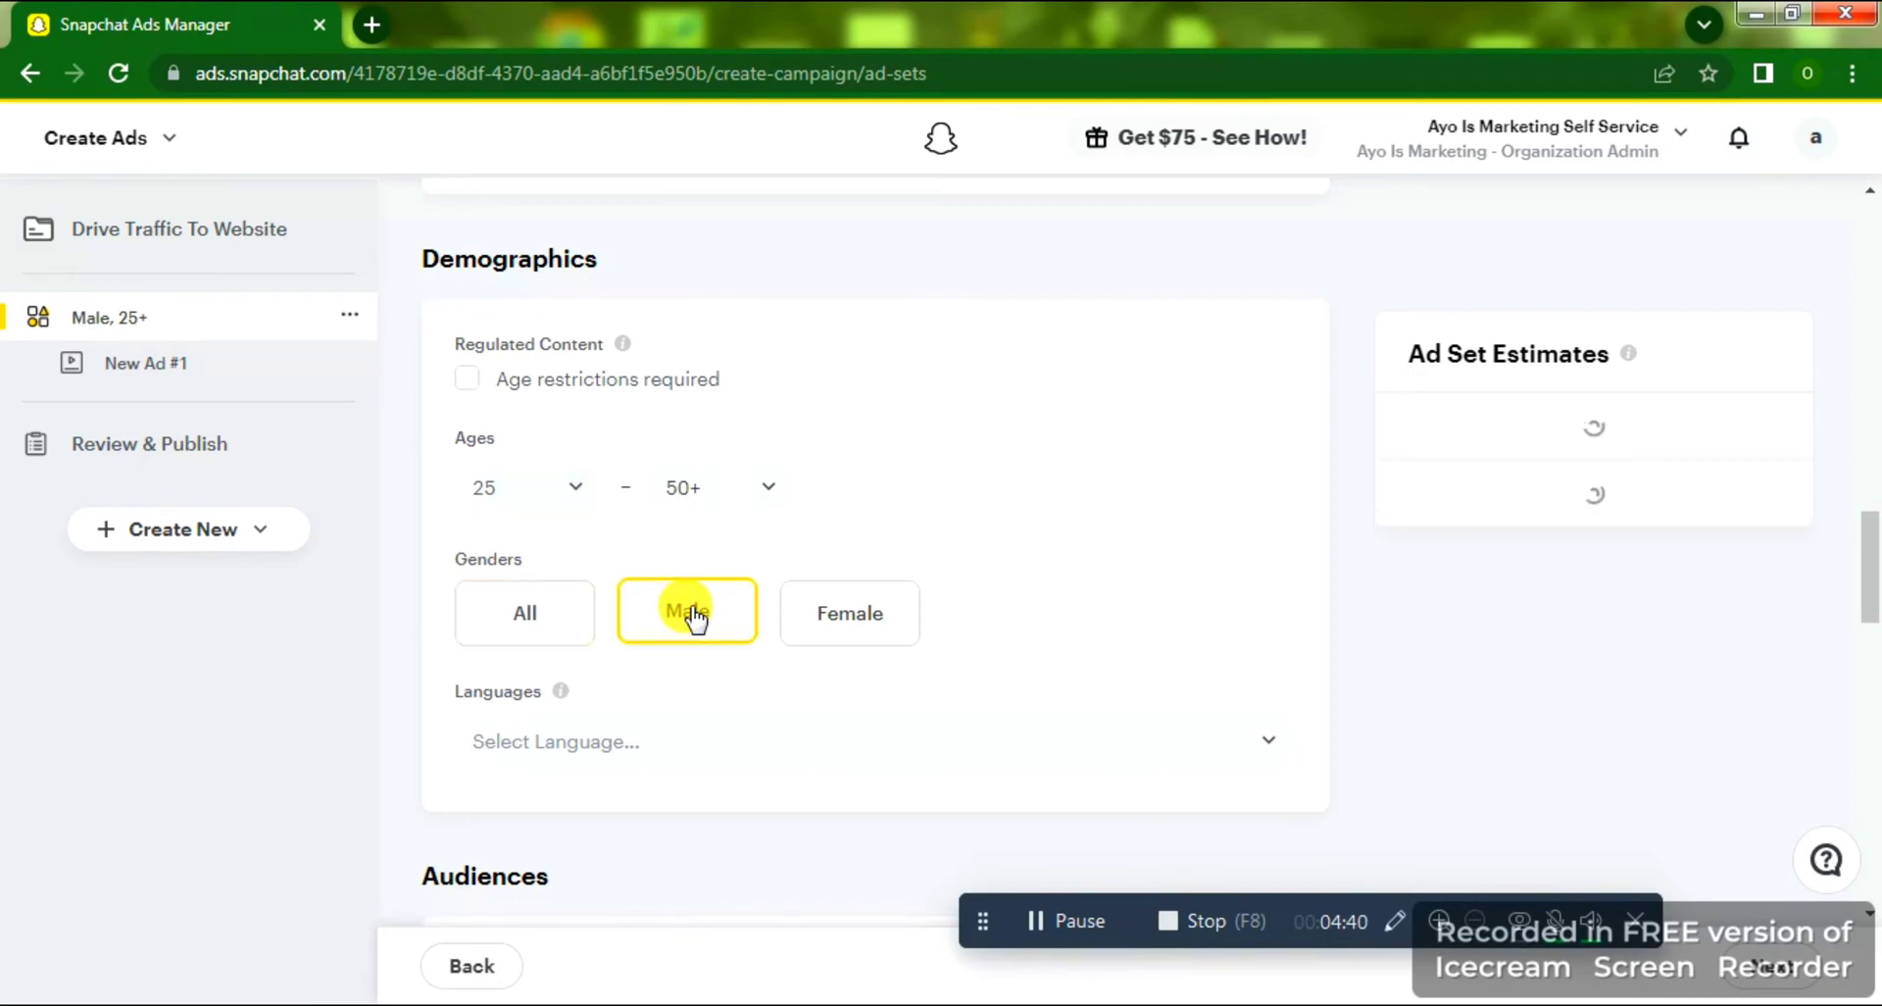
click(885, 623)
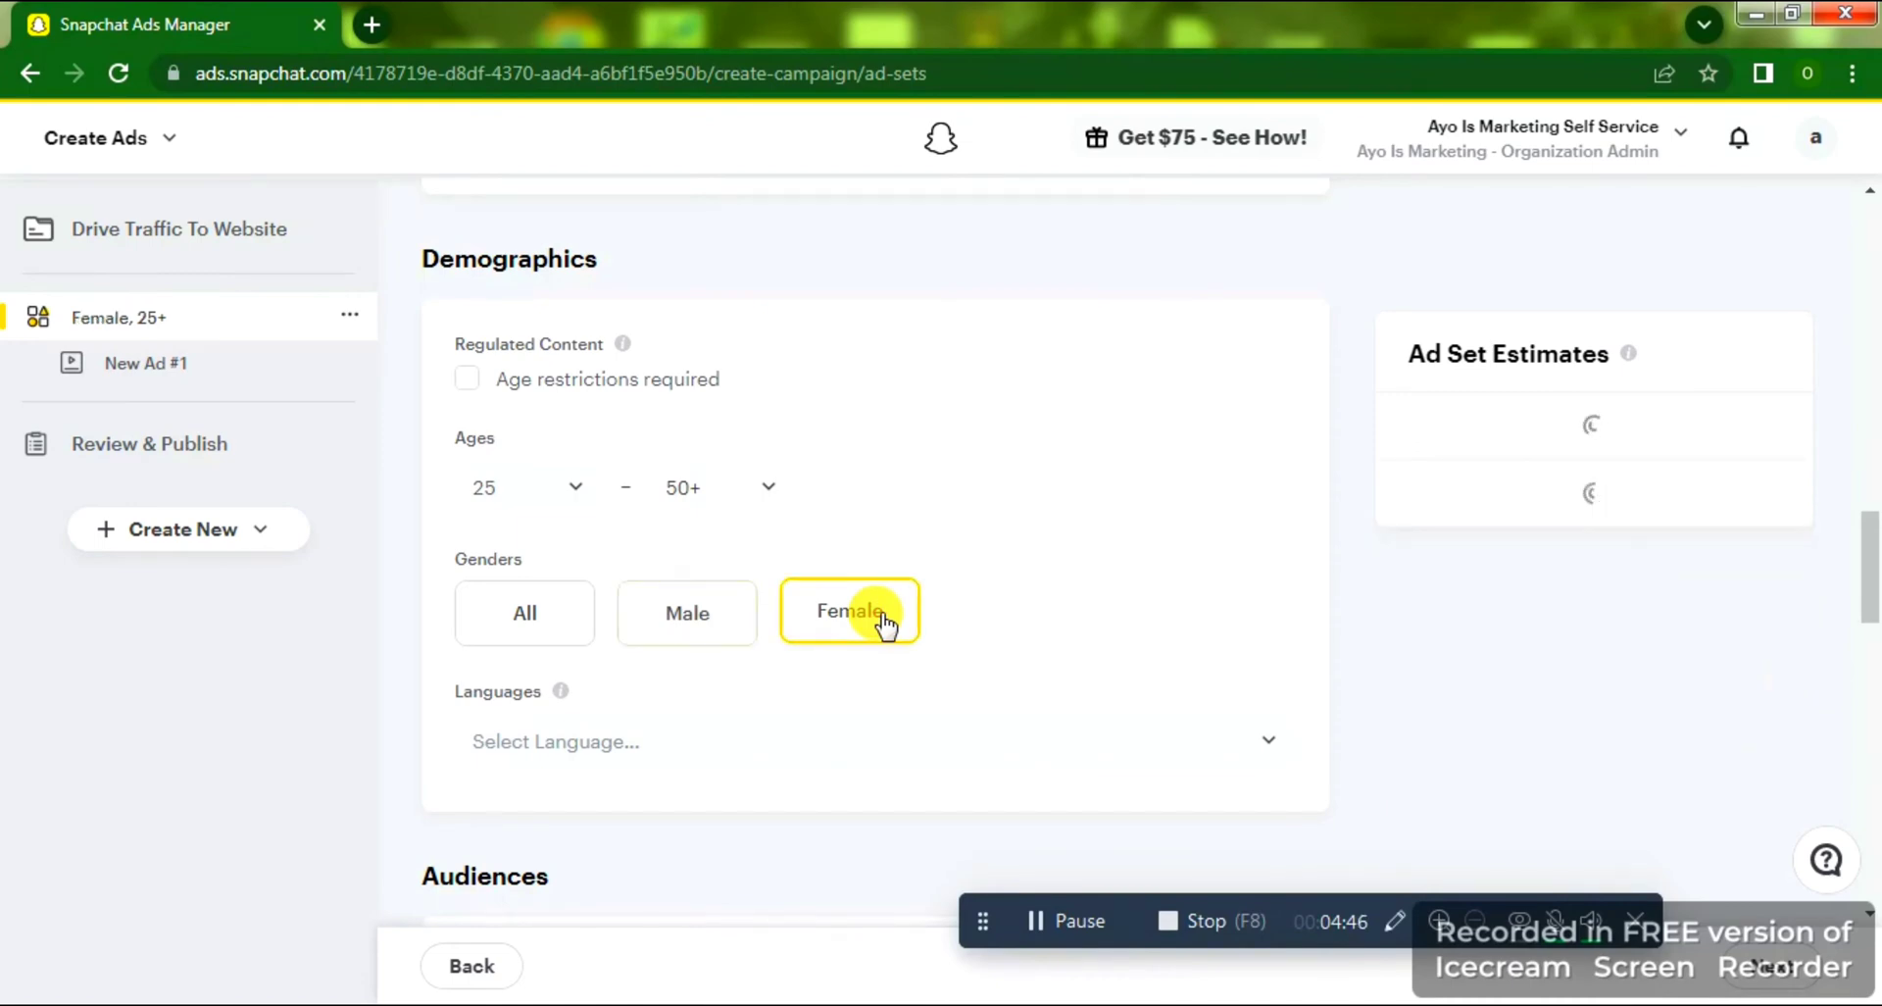
click(517, 628)
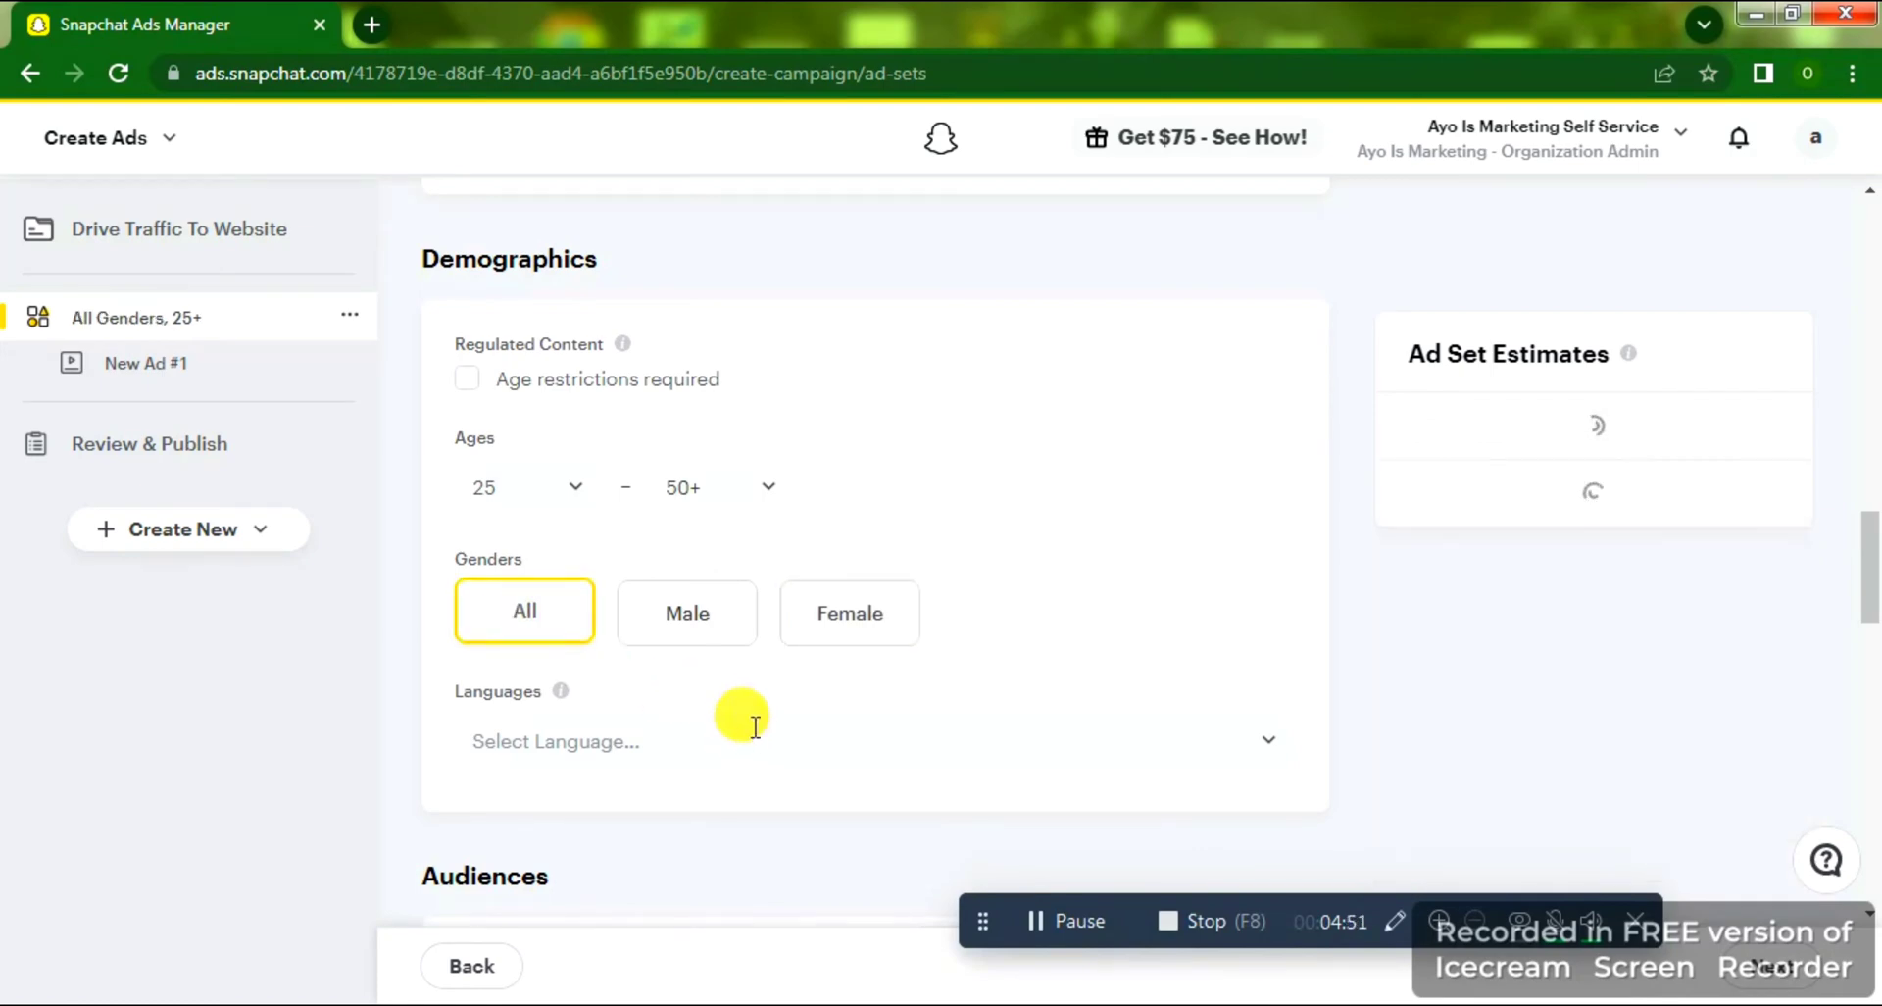
Set the audience language to English and cancel the selection of a custom audience type.
click(691, 737)
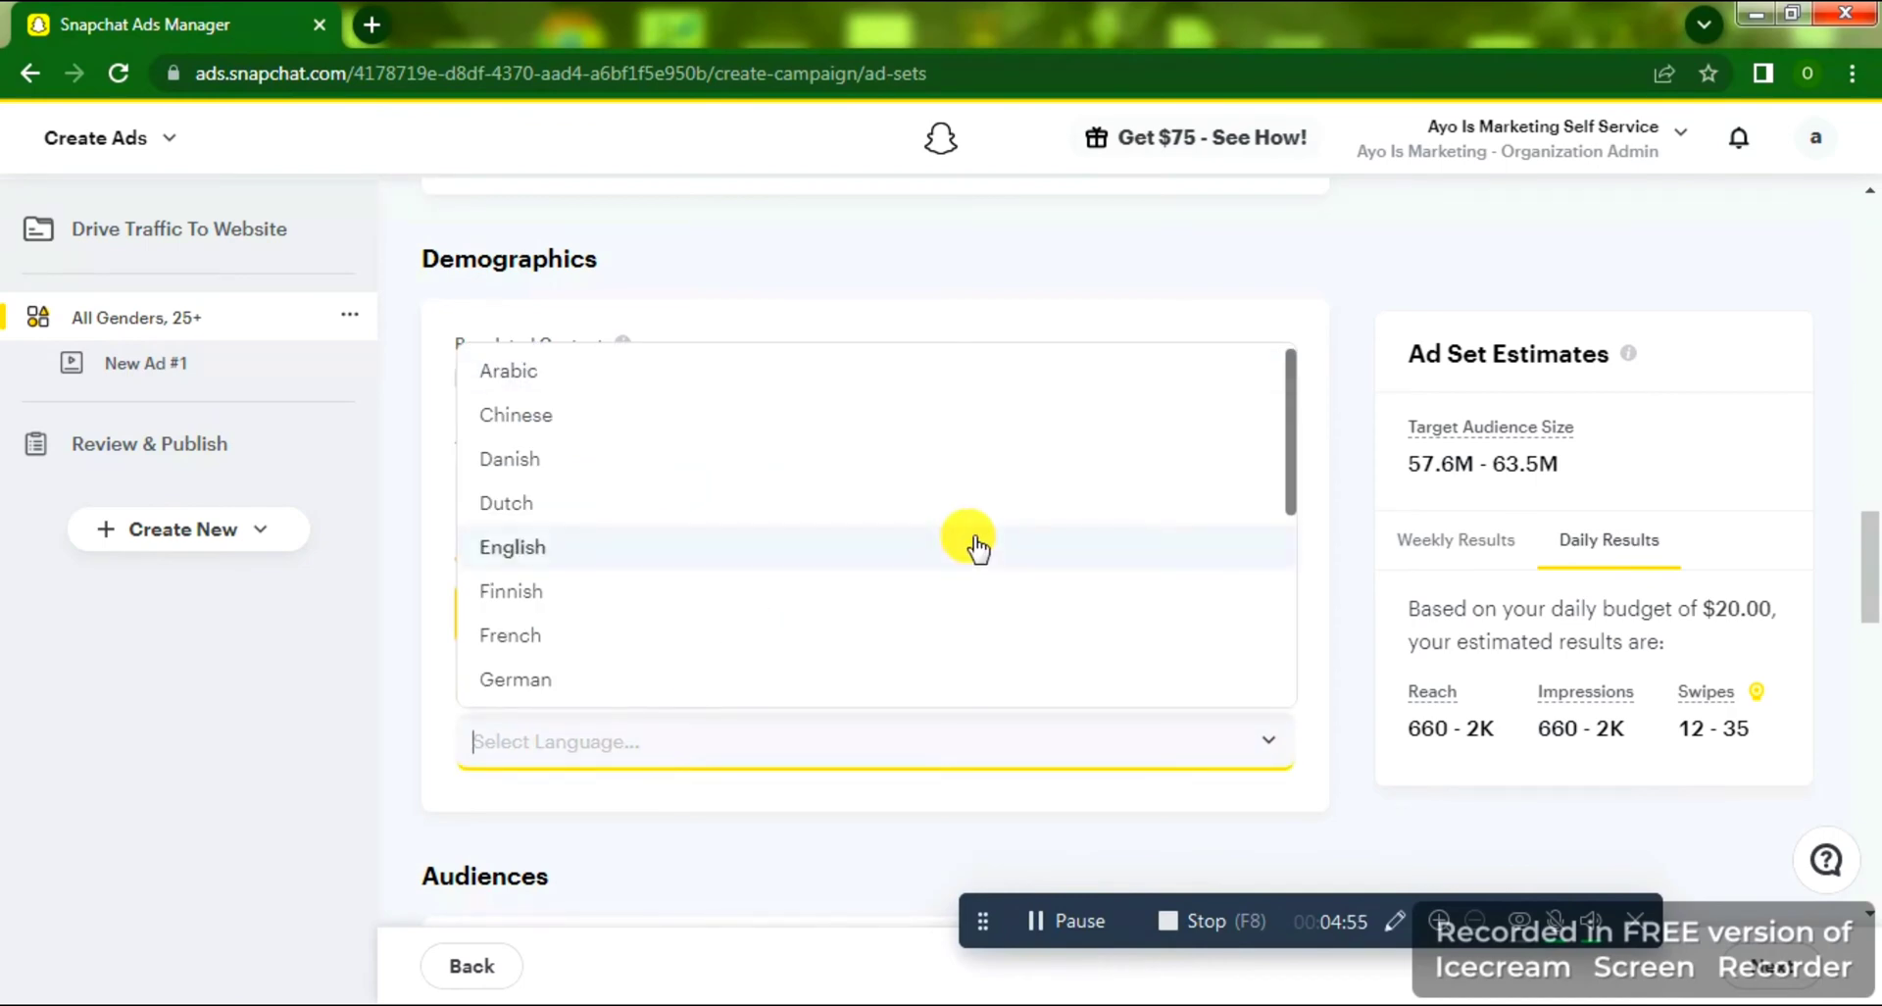
click(894, 546)
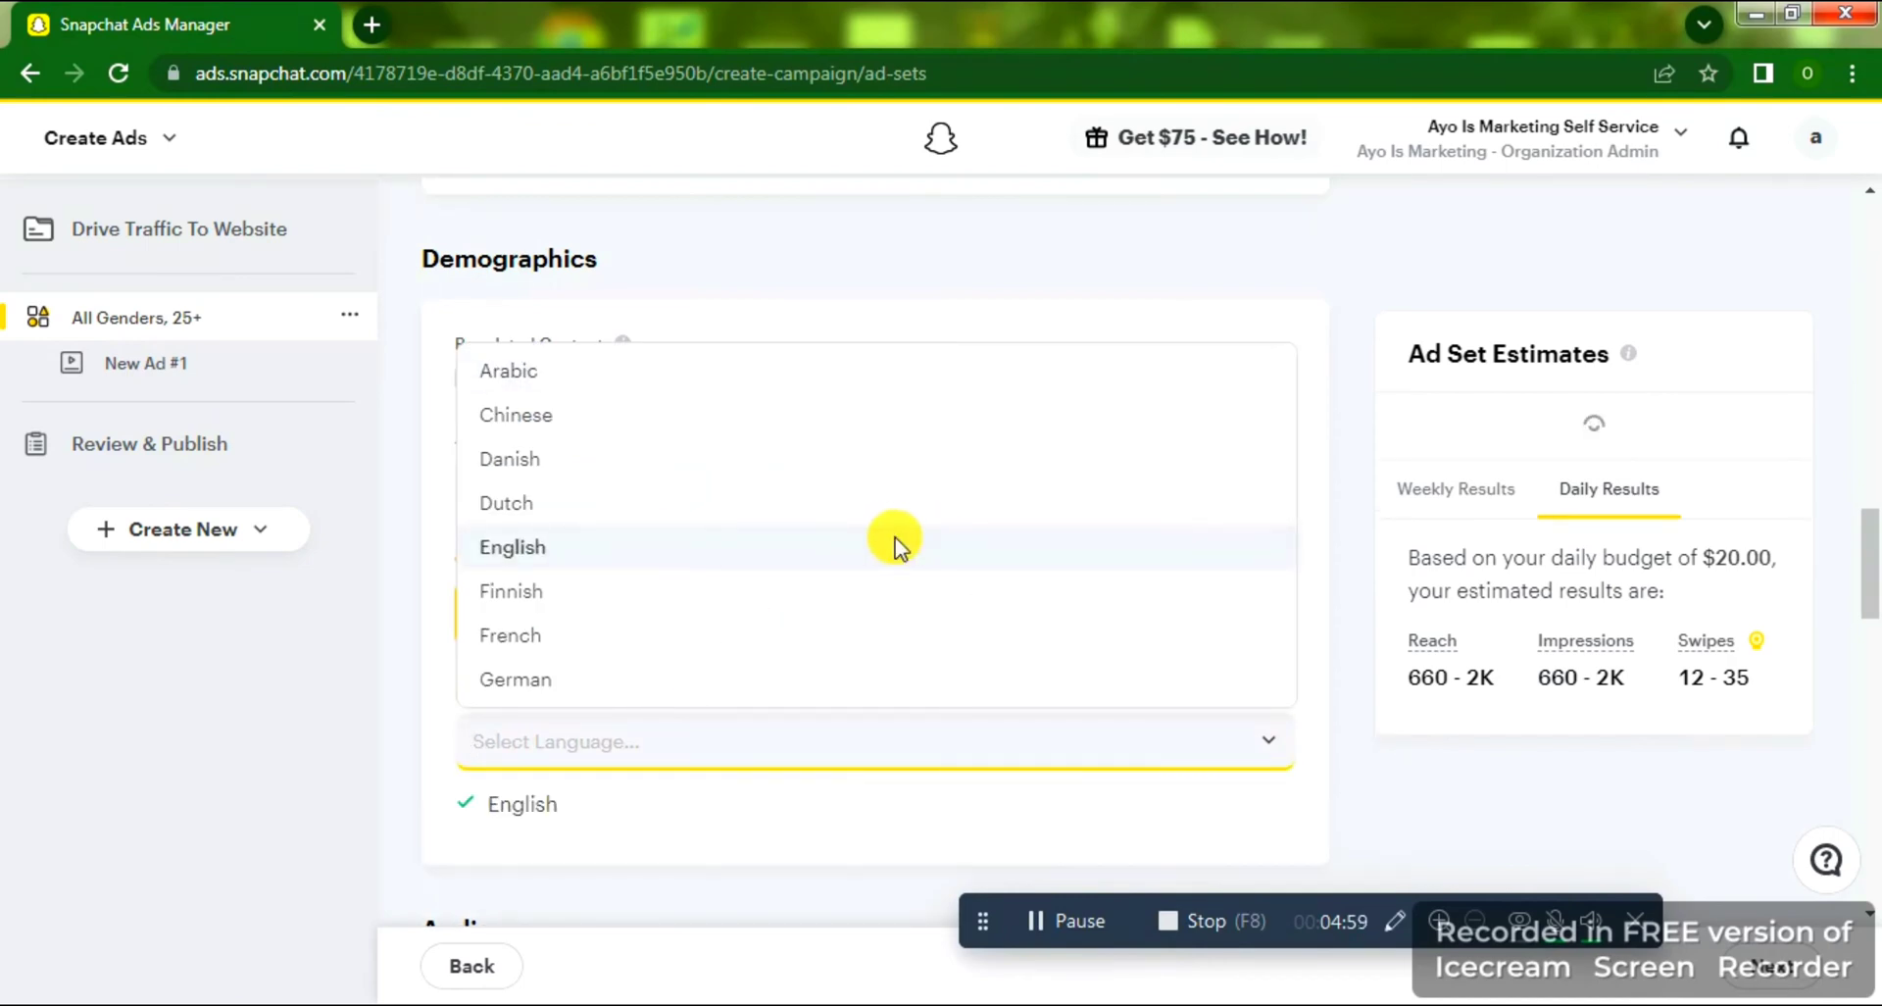
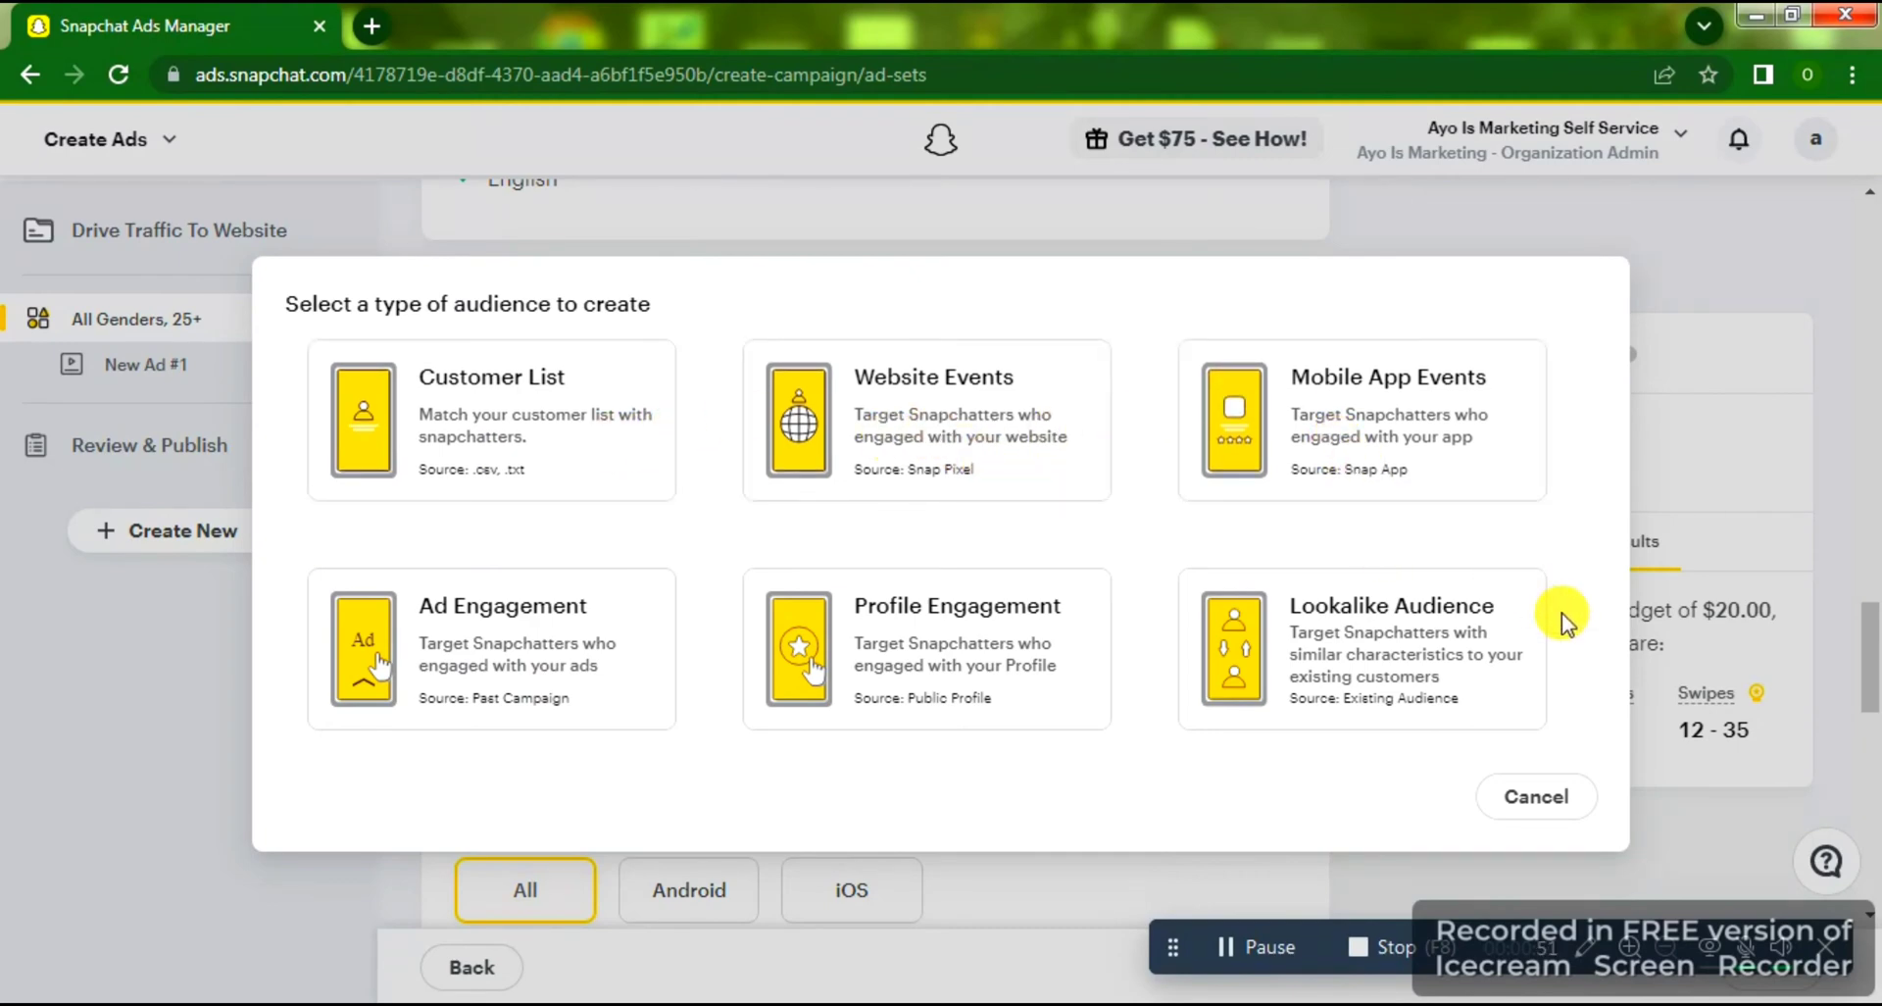
click(1531, 792)
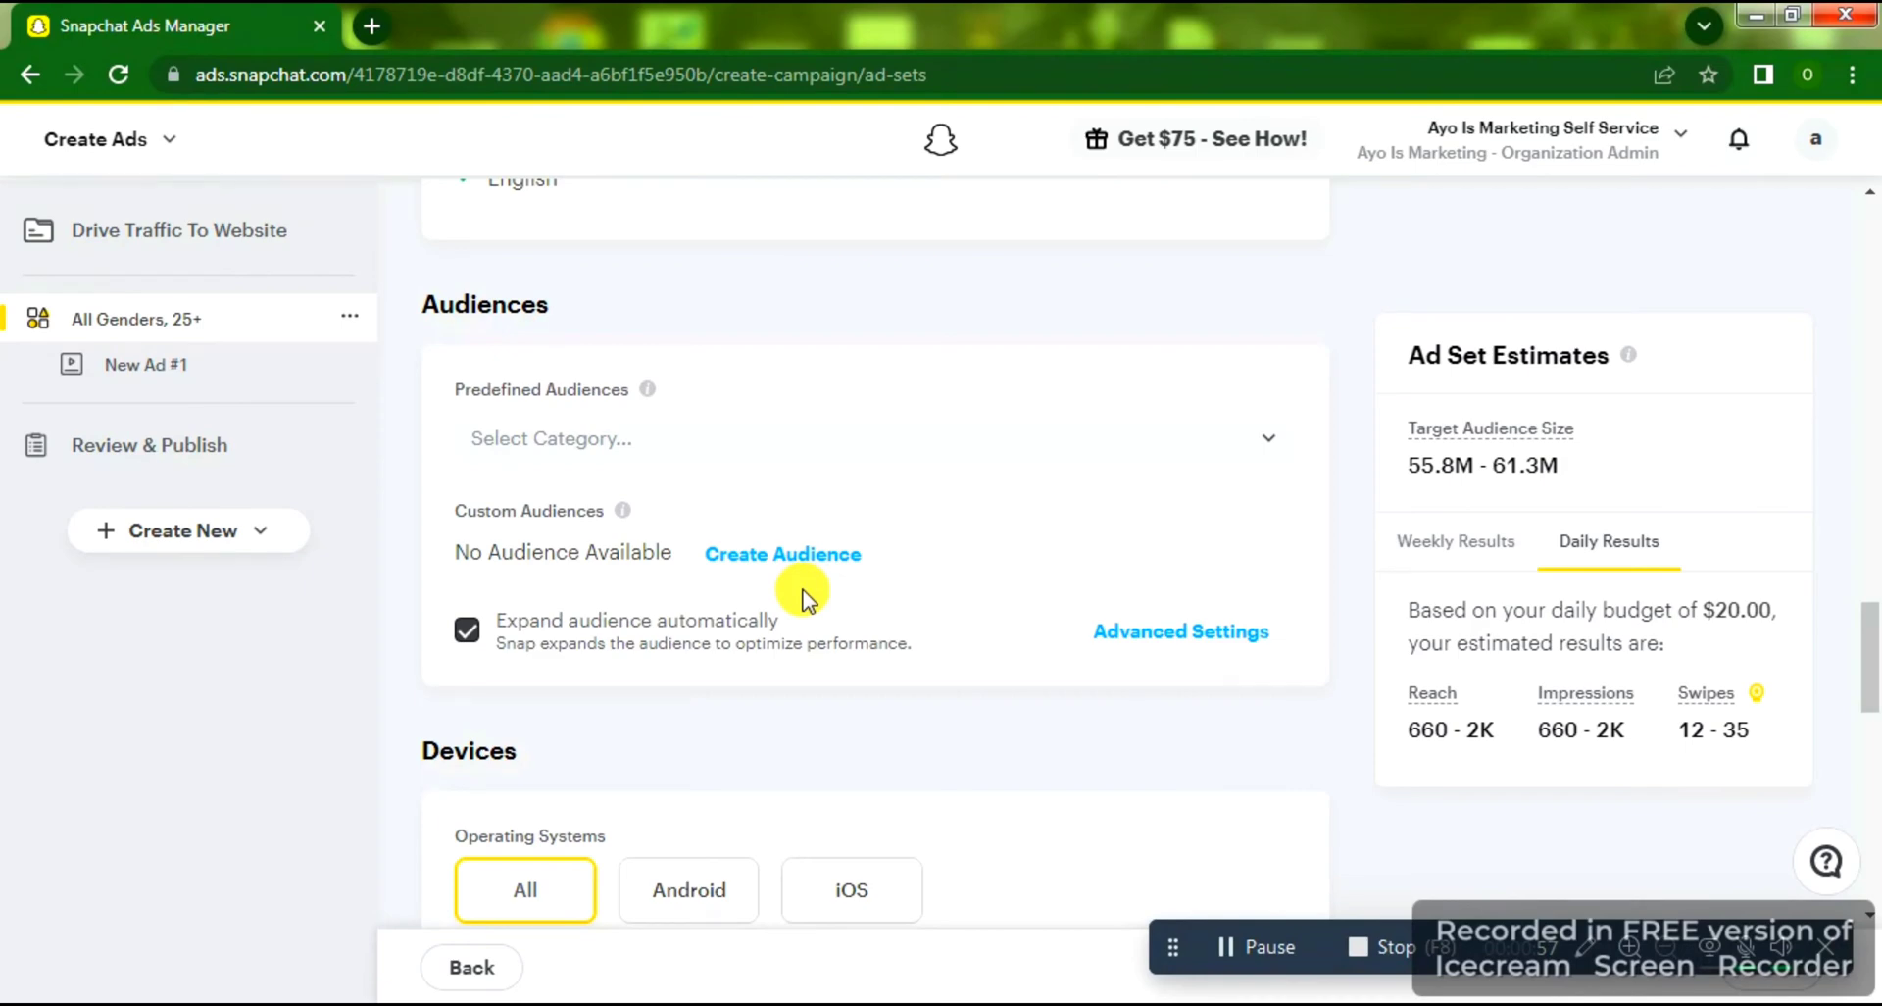
Add Beauty Mavens from the Lifestyles category as a predefined audience for the ad set.
click(753, 433)
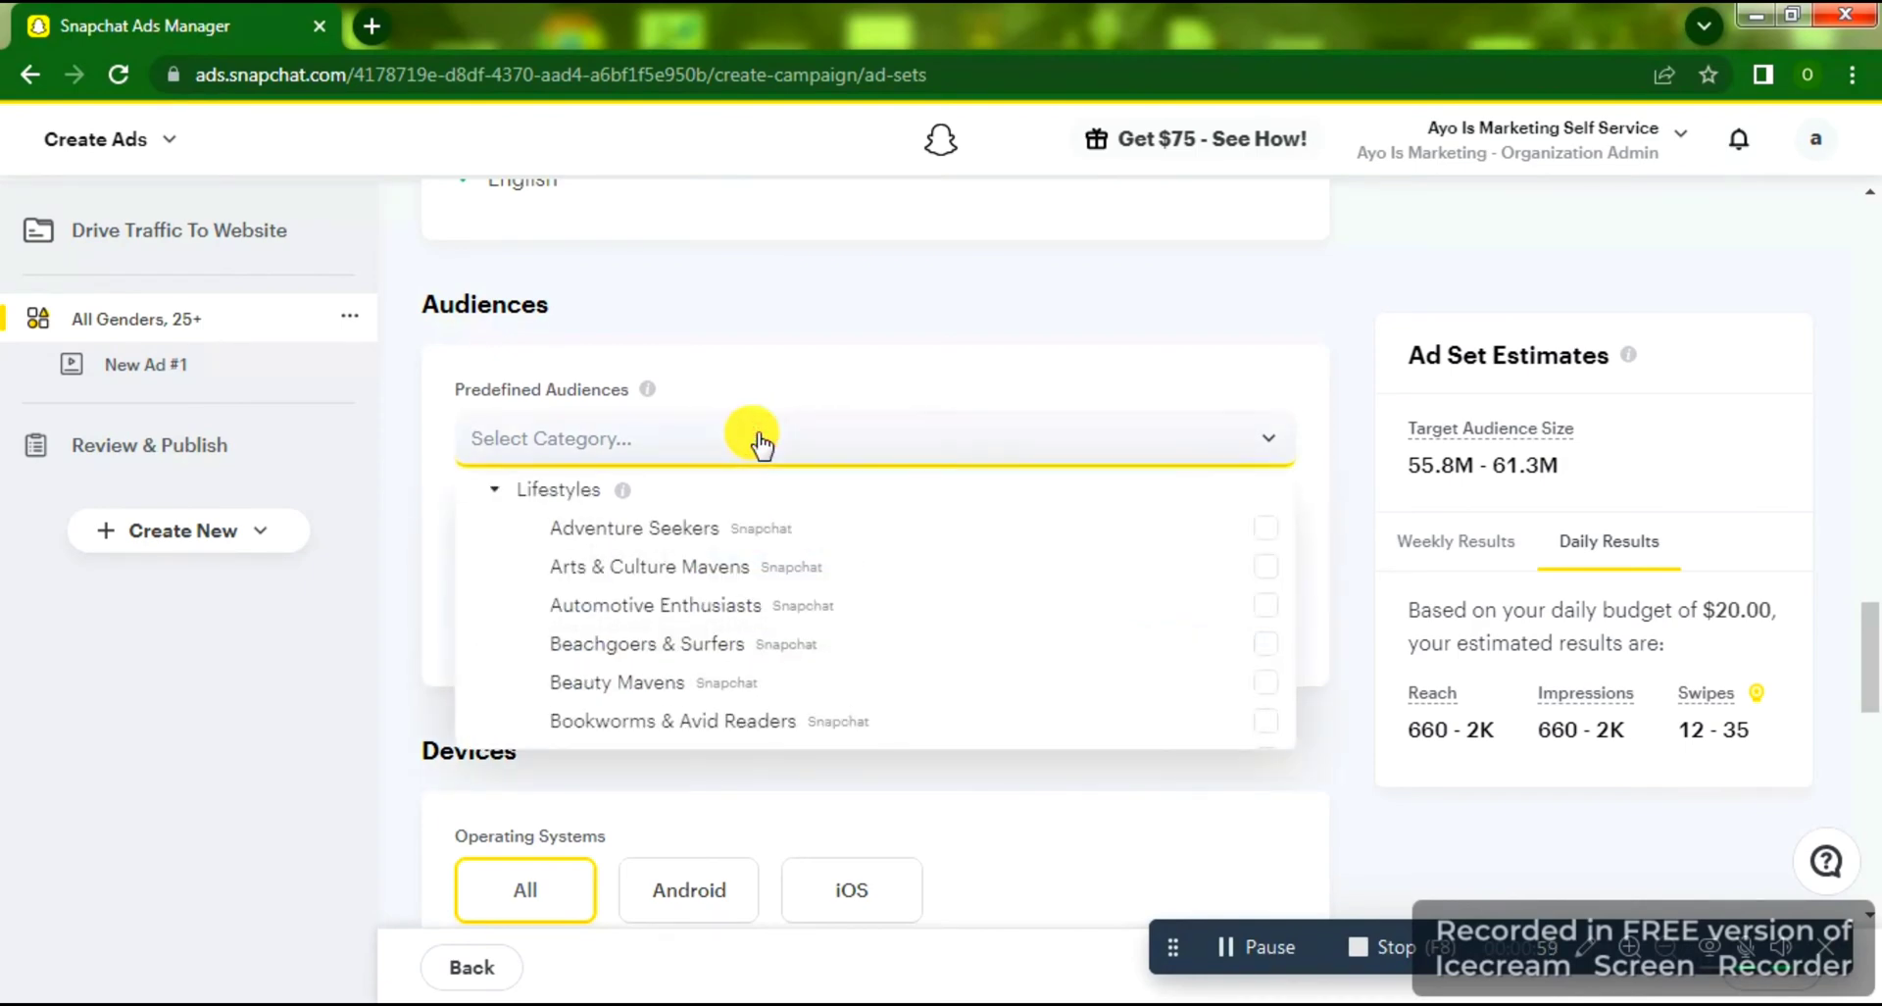
mouse_move(621, 492)
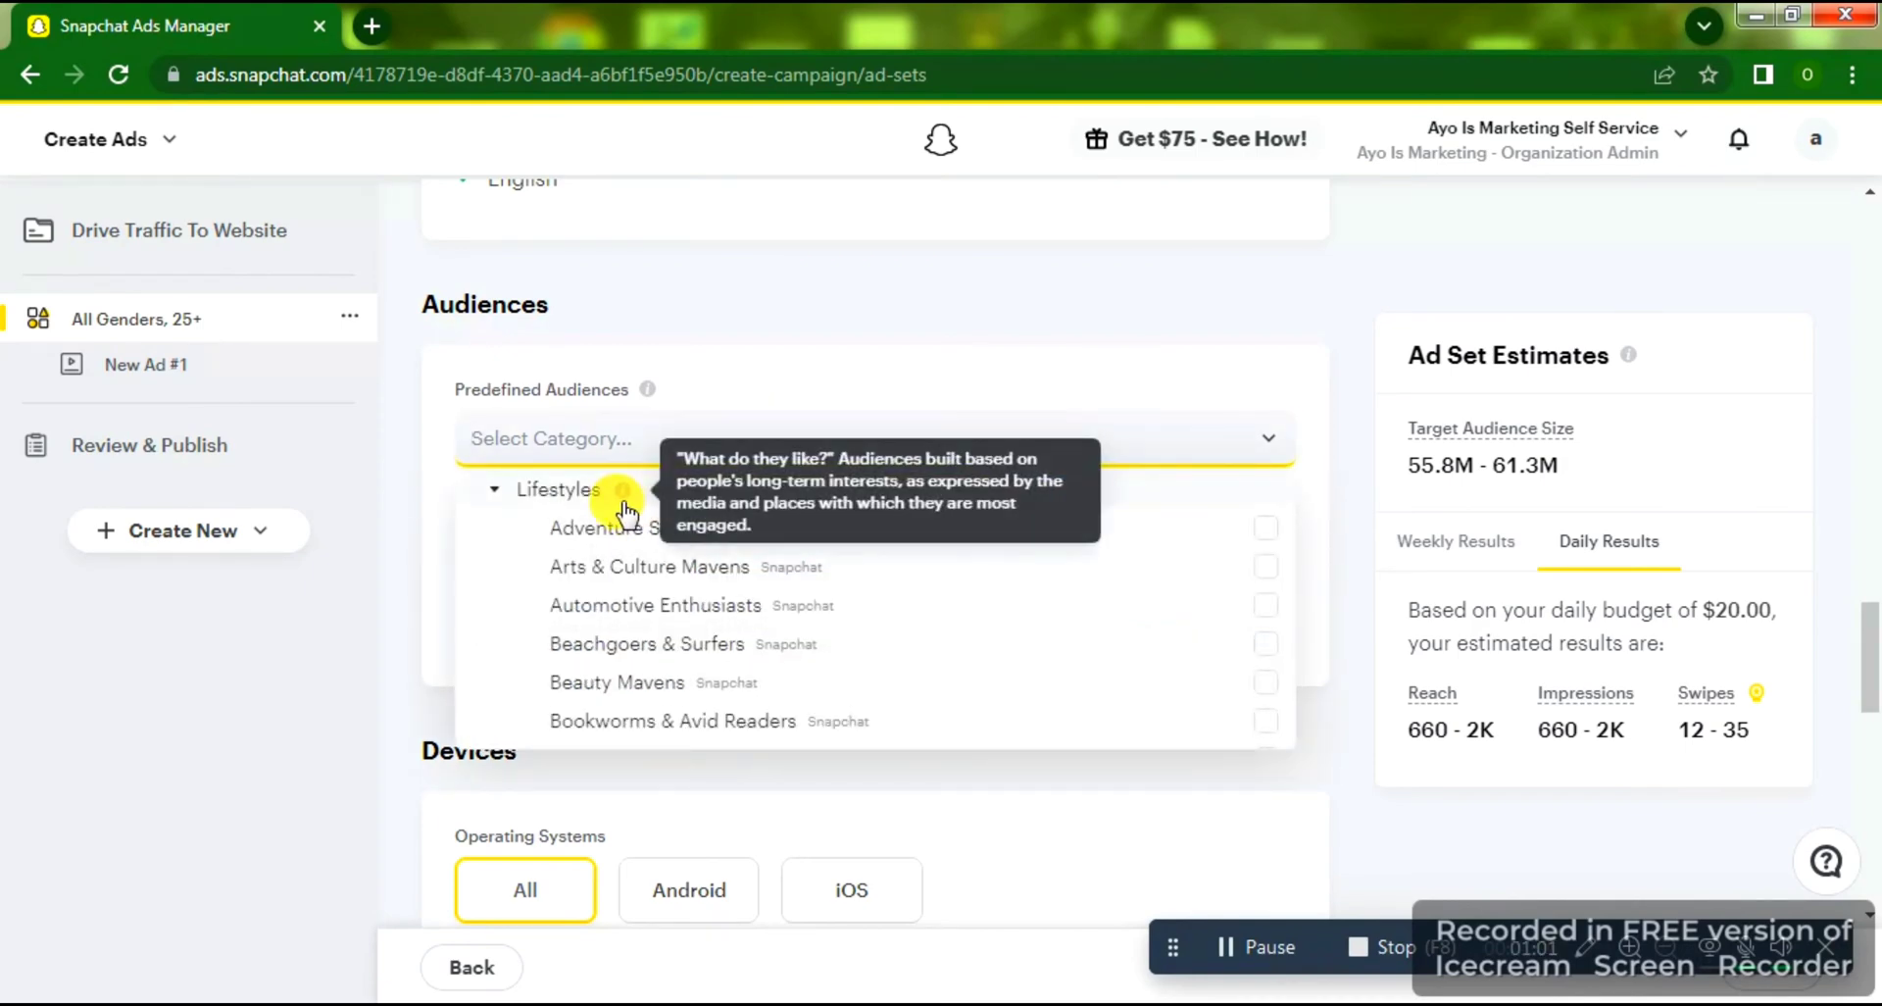
click(496, 491)
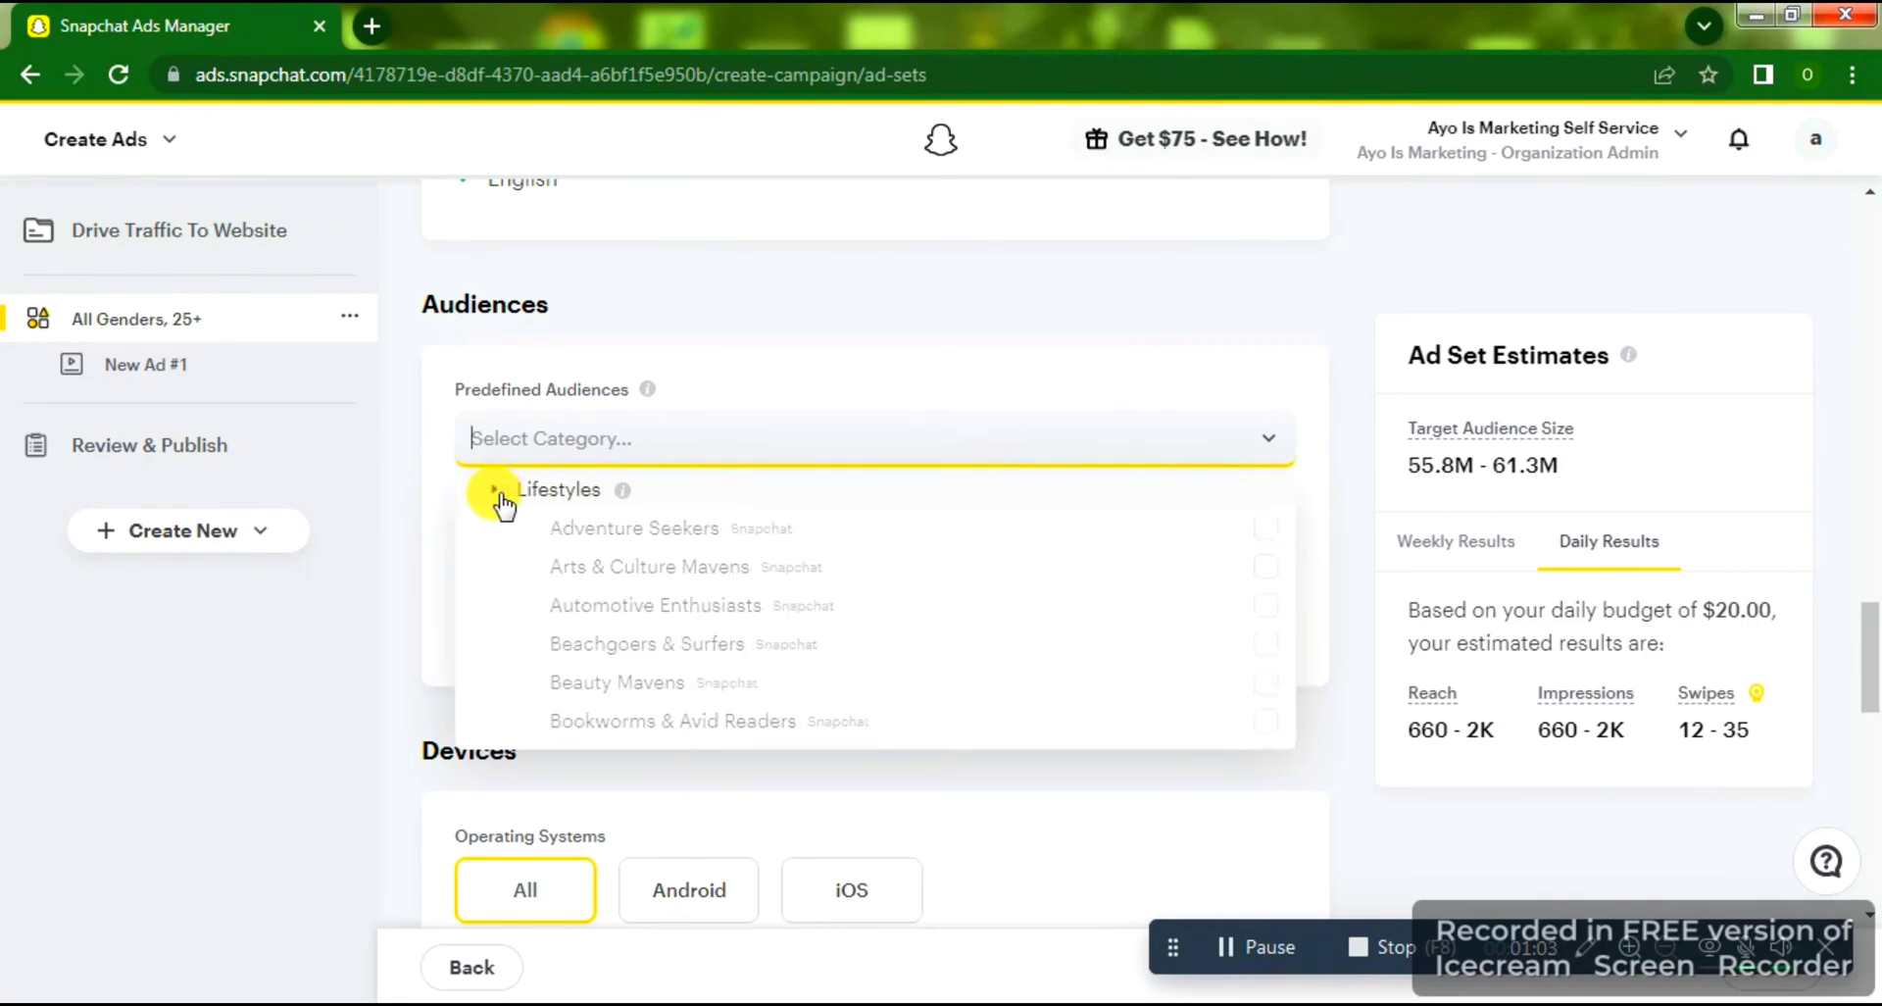
click(498, 491)
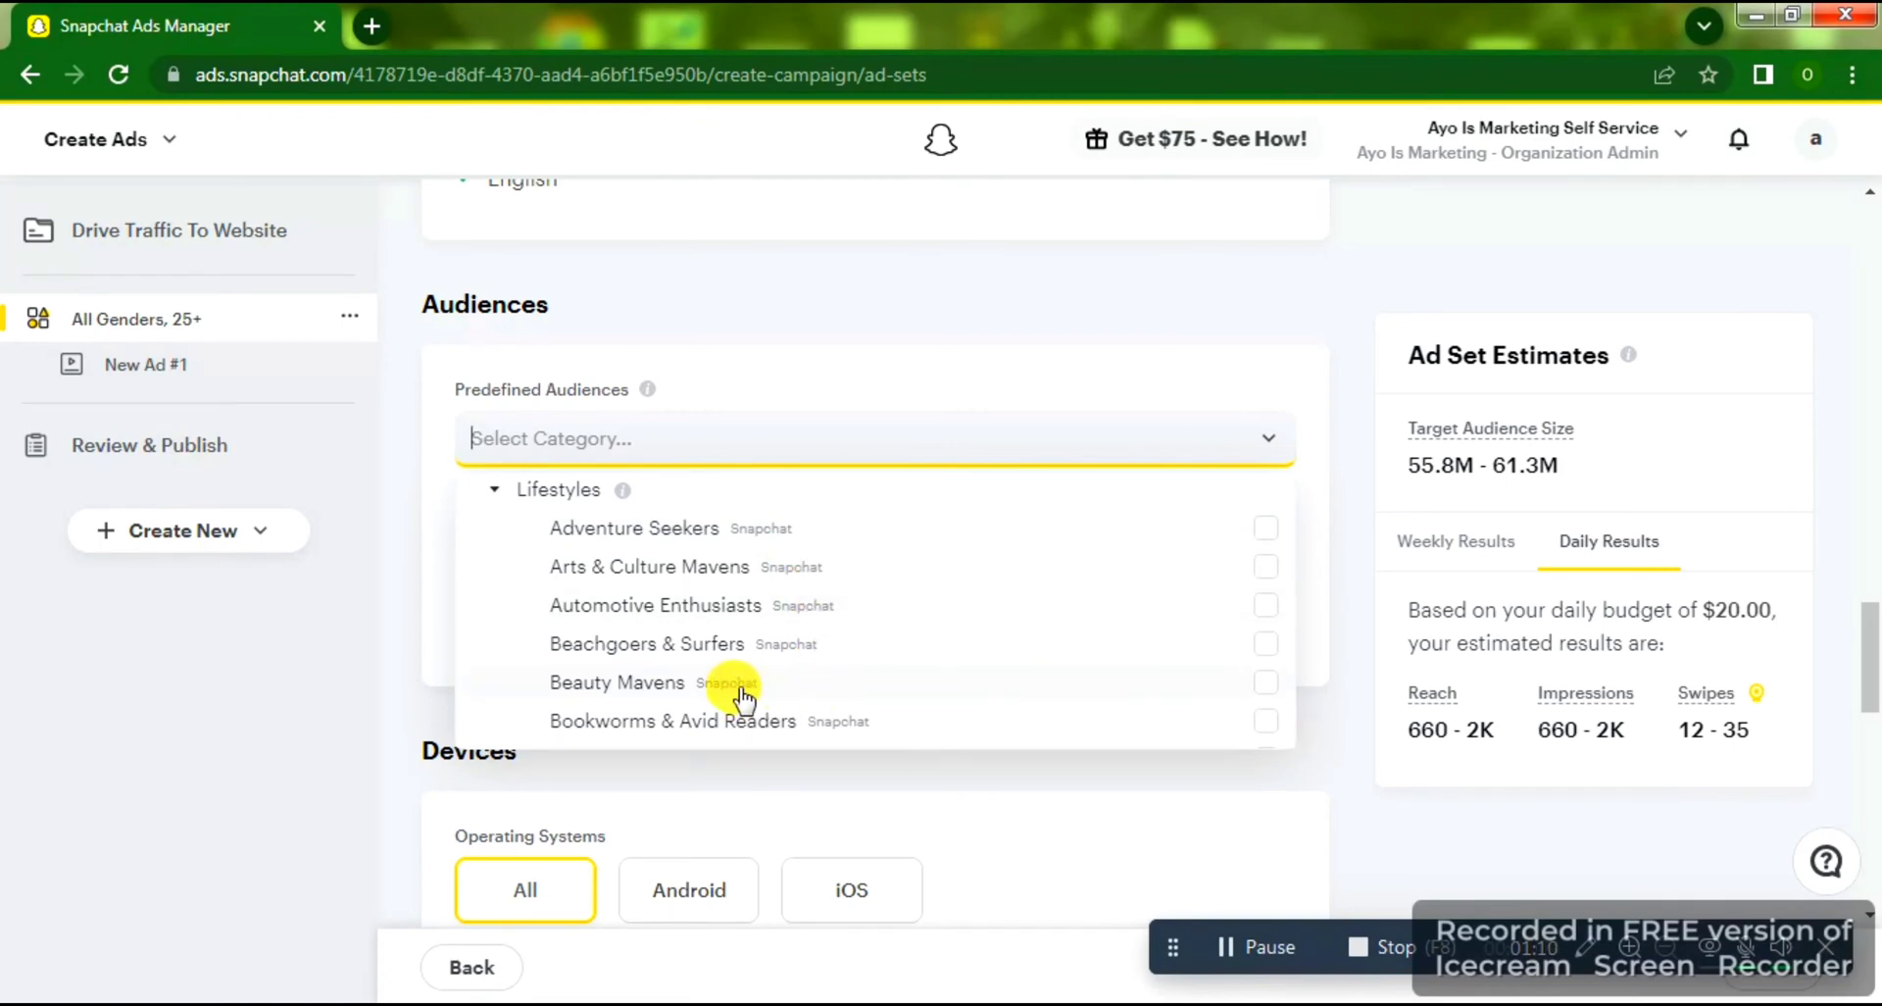
click(1266, 683)
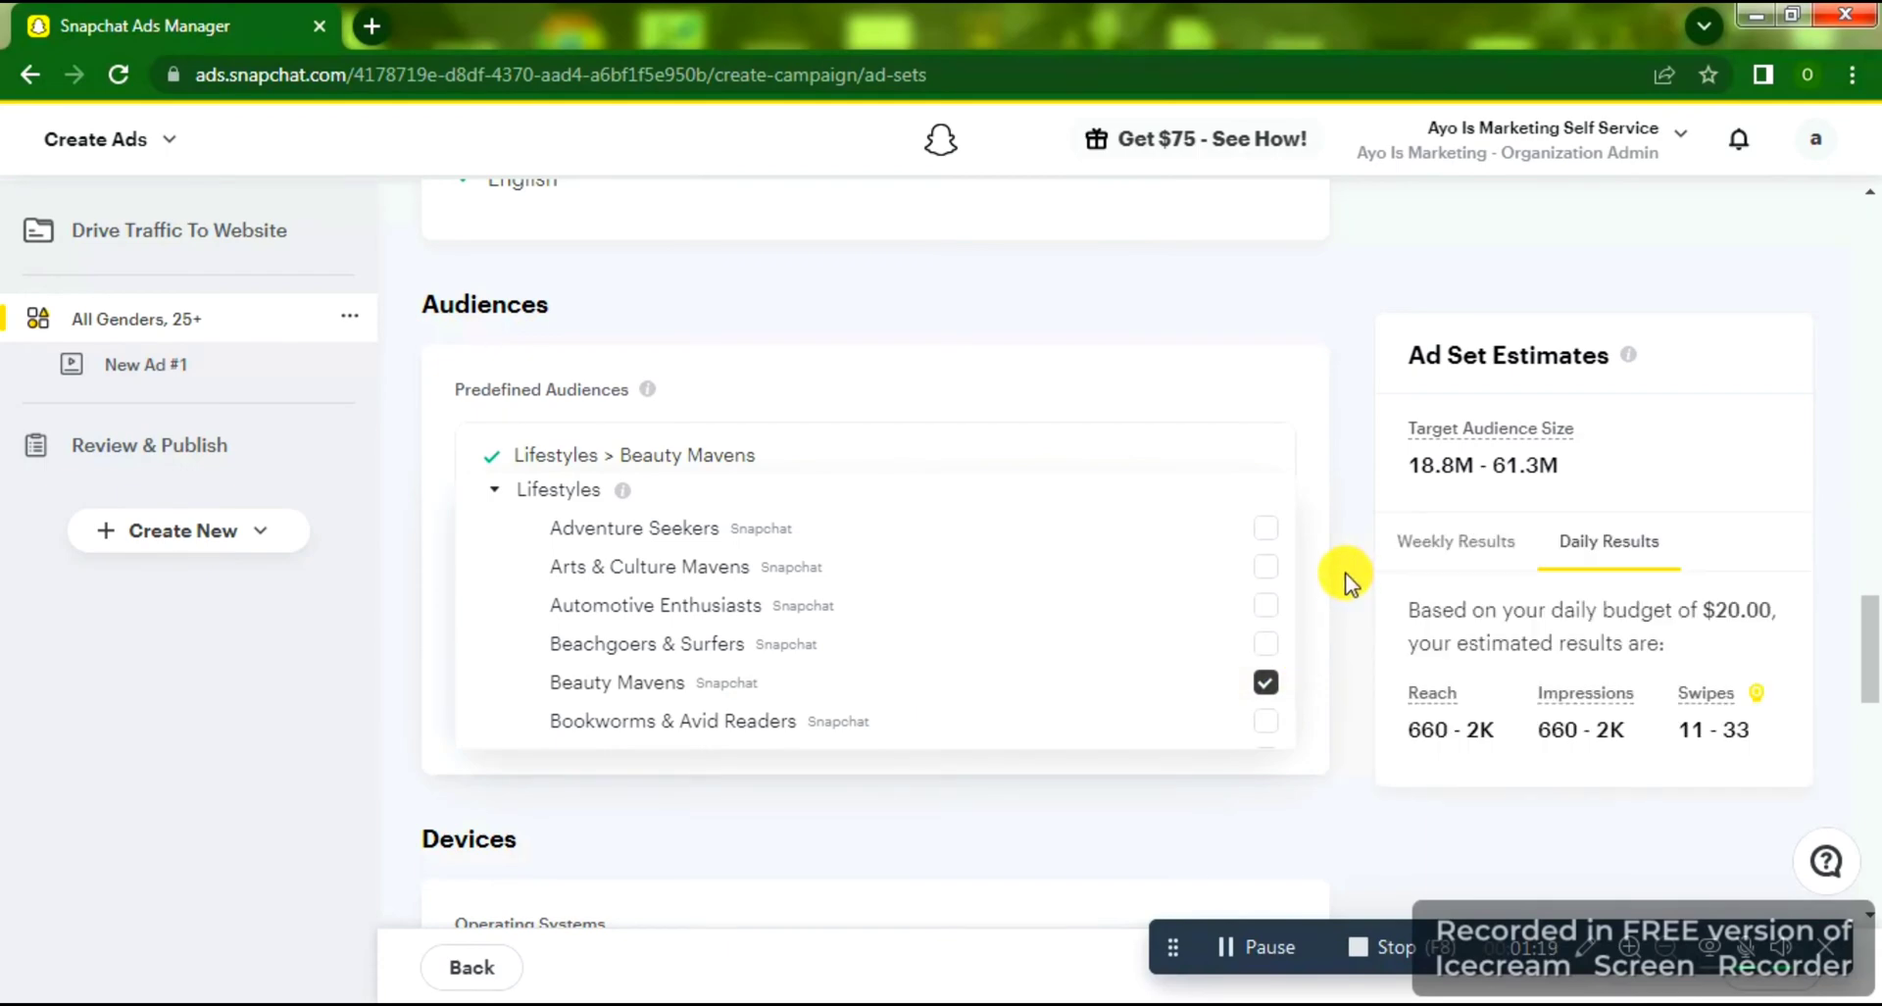
click(1343, 577)
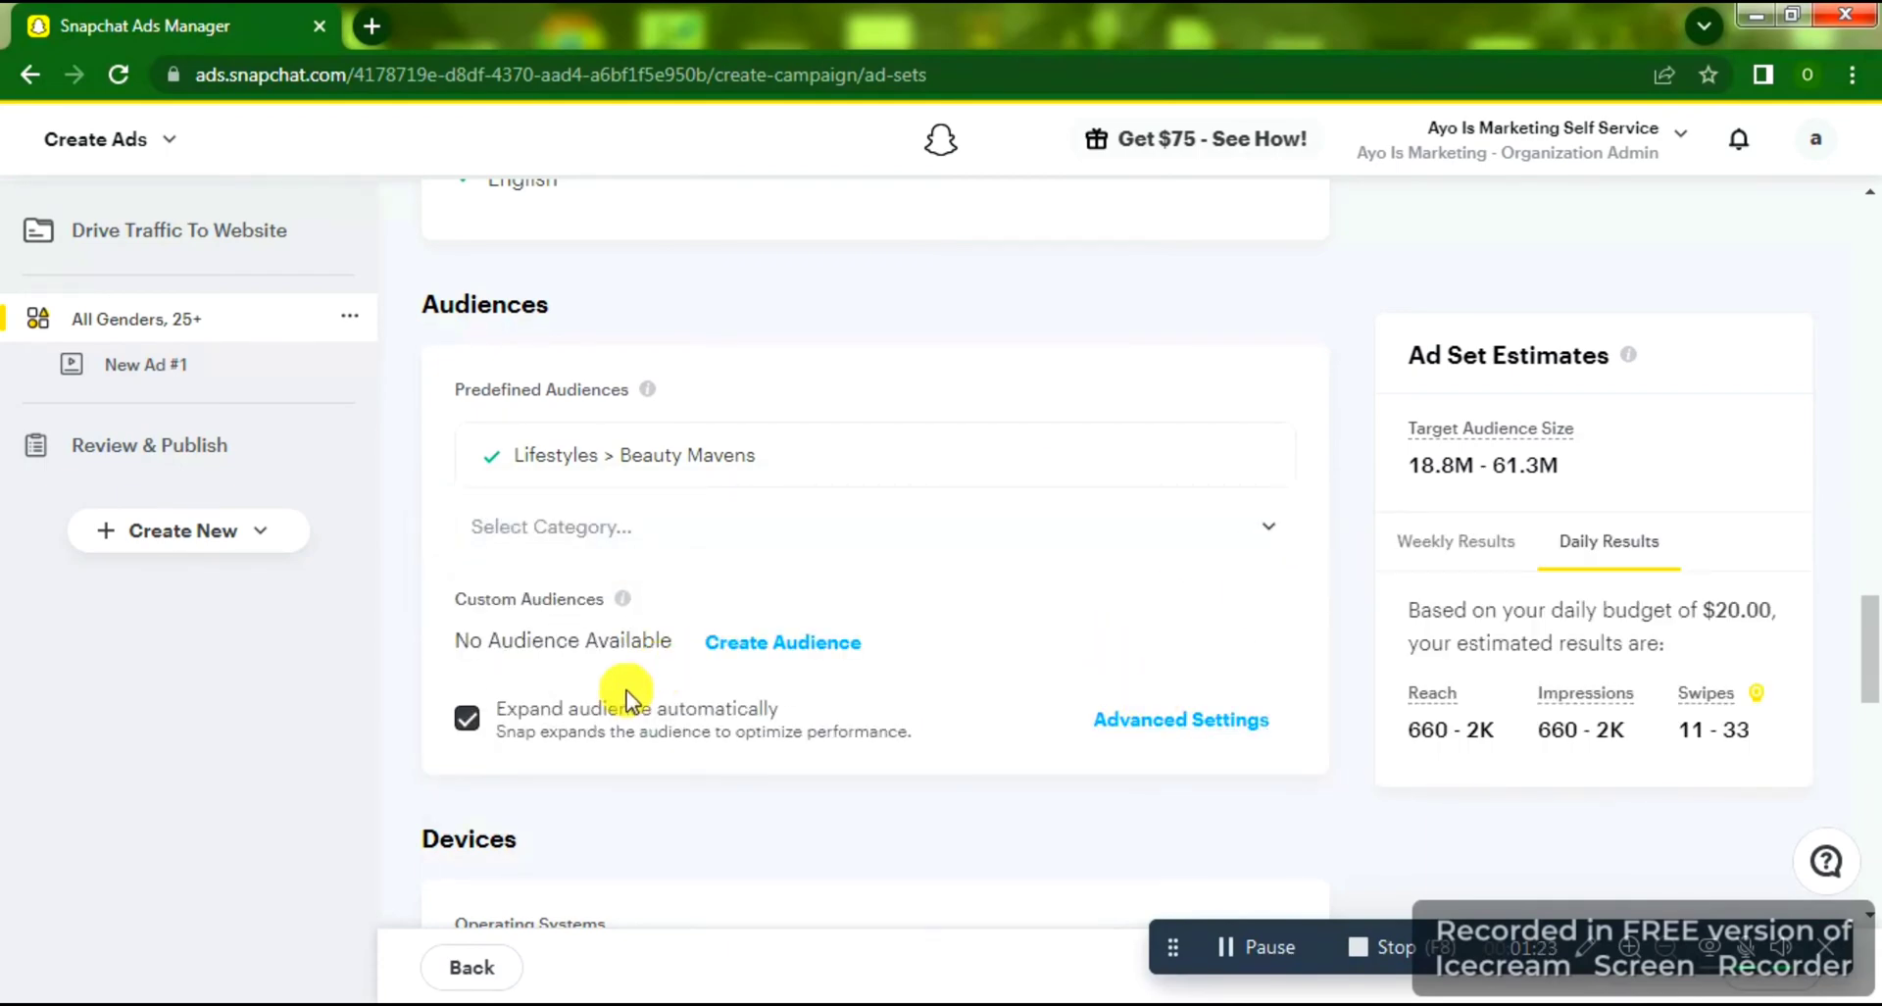
Turn off automatic audience expansion and show its advanced settings.
click(468, 719)
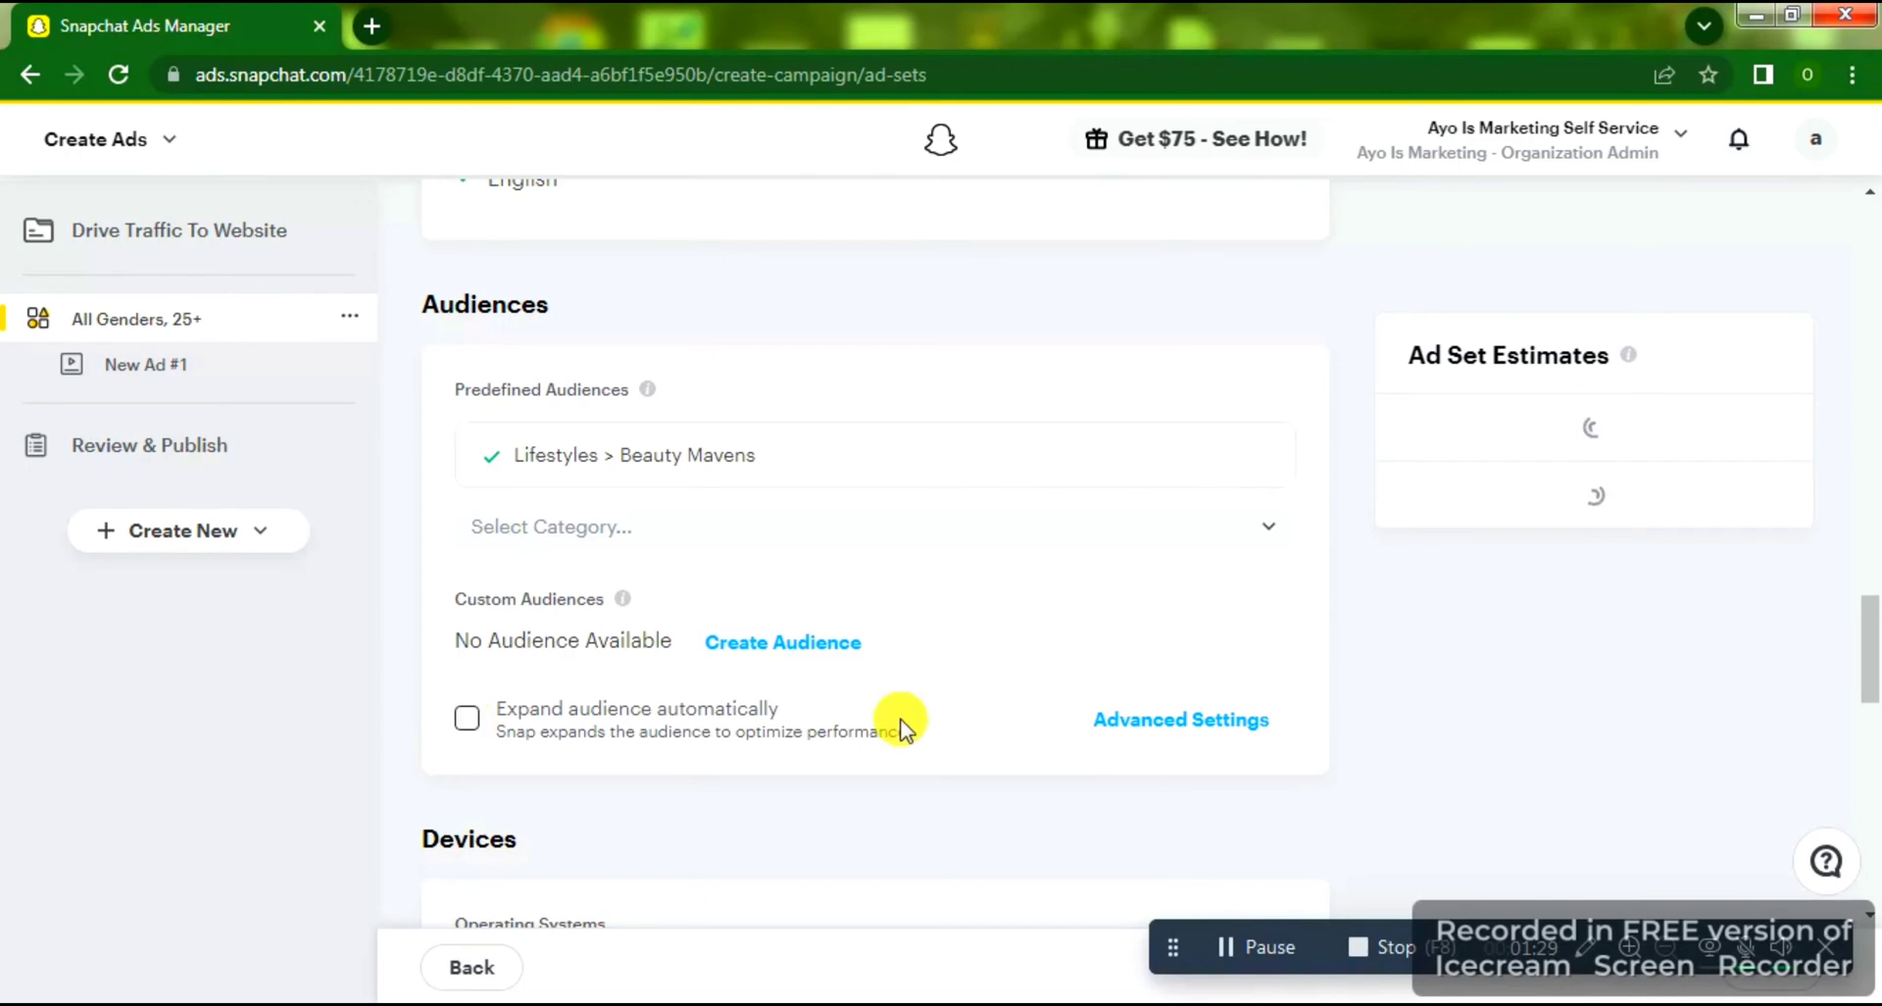
click(1187, 726)
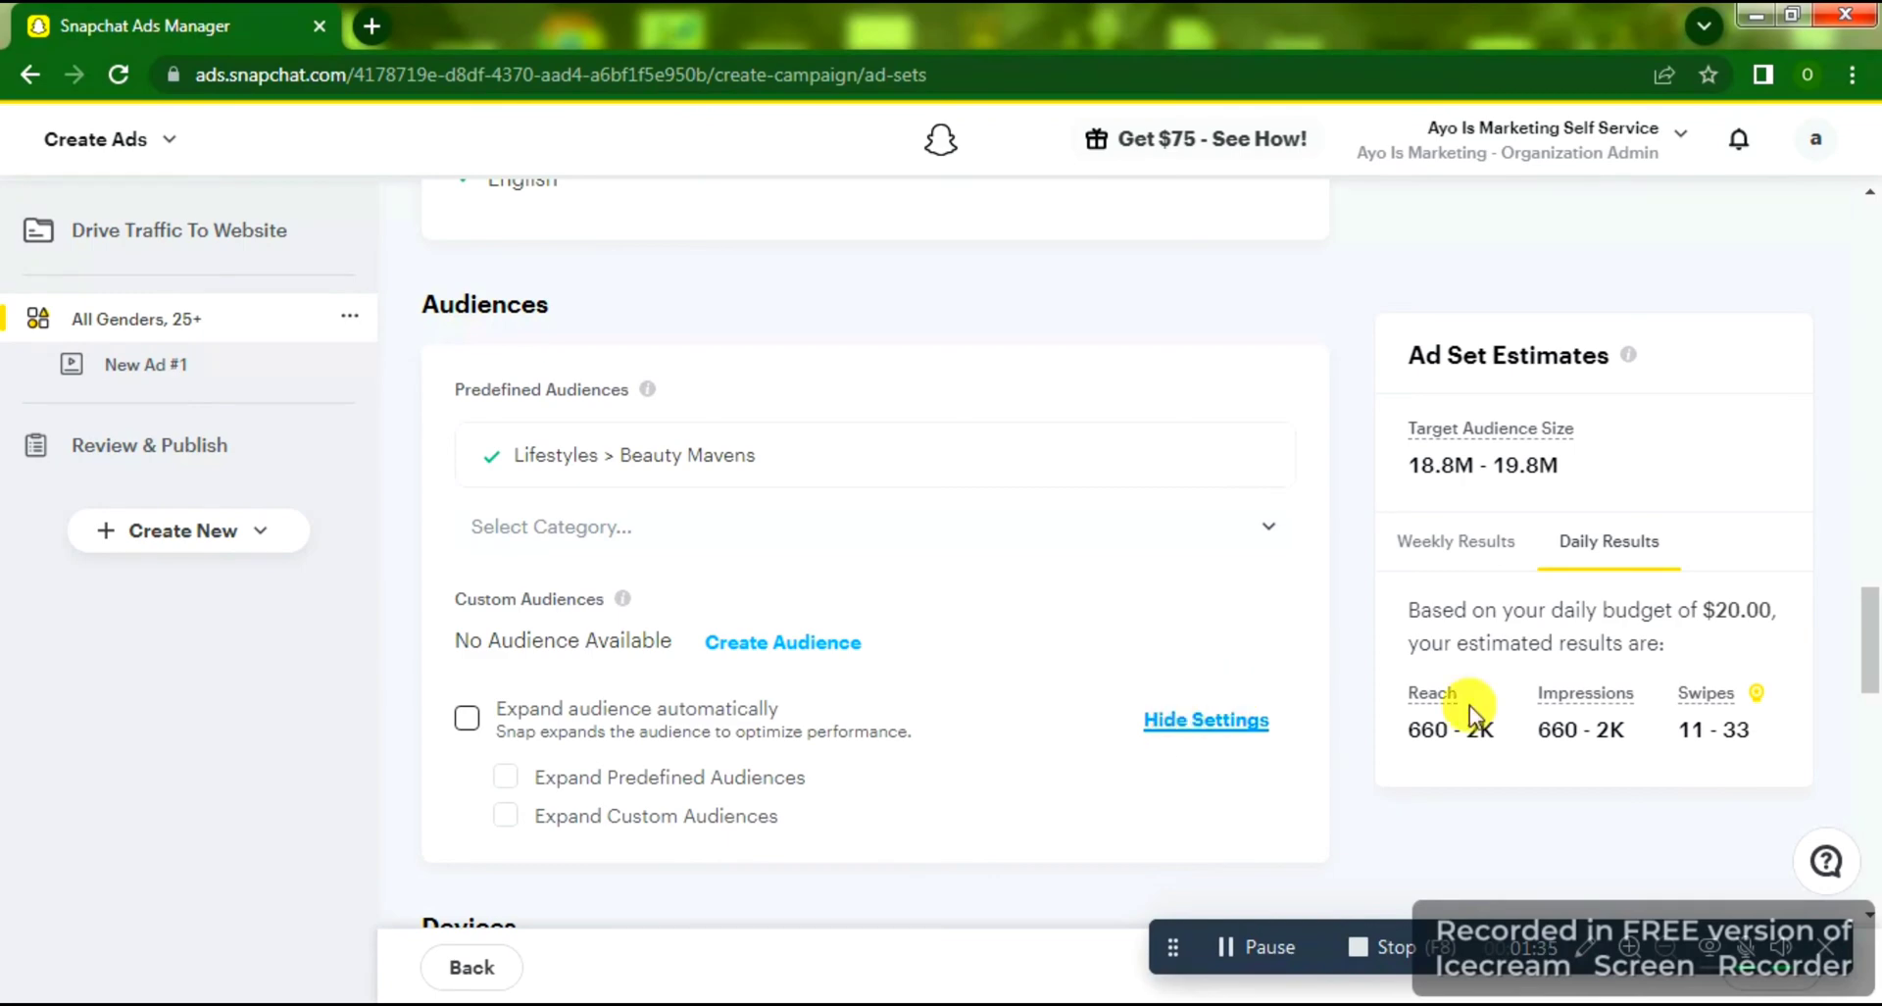
Keep the default device, delivery status, Auto-Bid and third-party tagging settings of the ad set and continue to the ad details.
drag(1872, 612, 1873, 714)
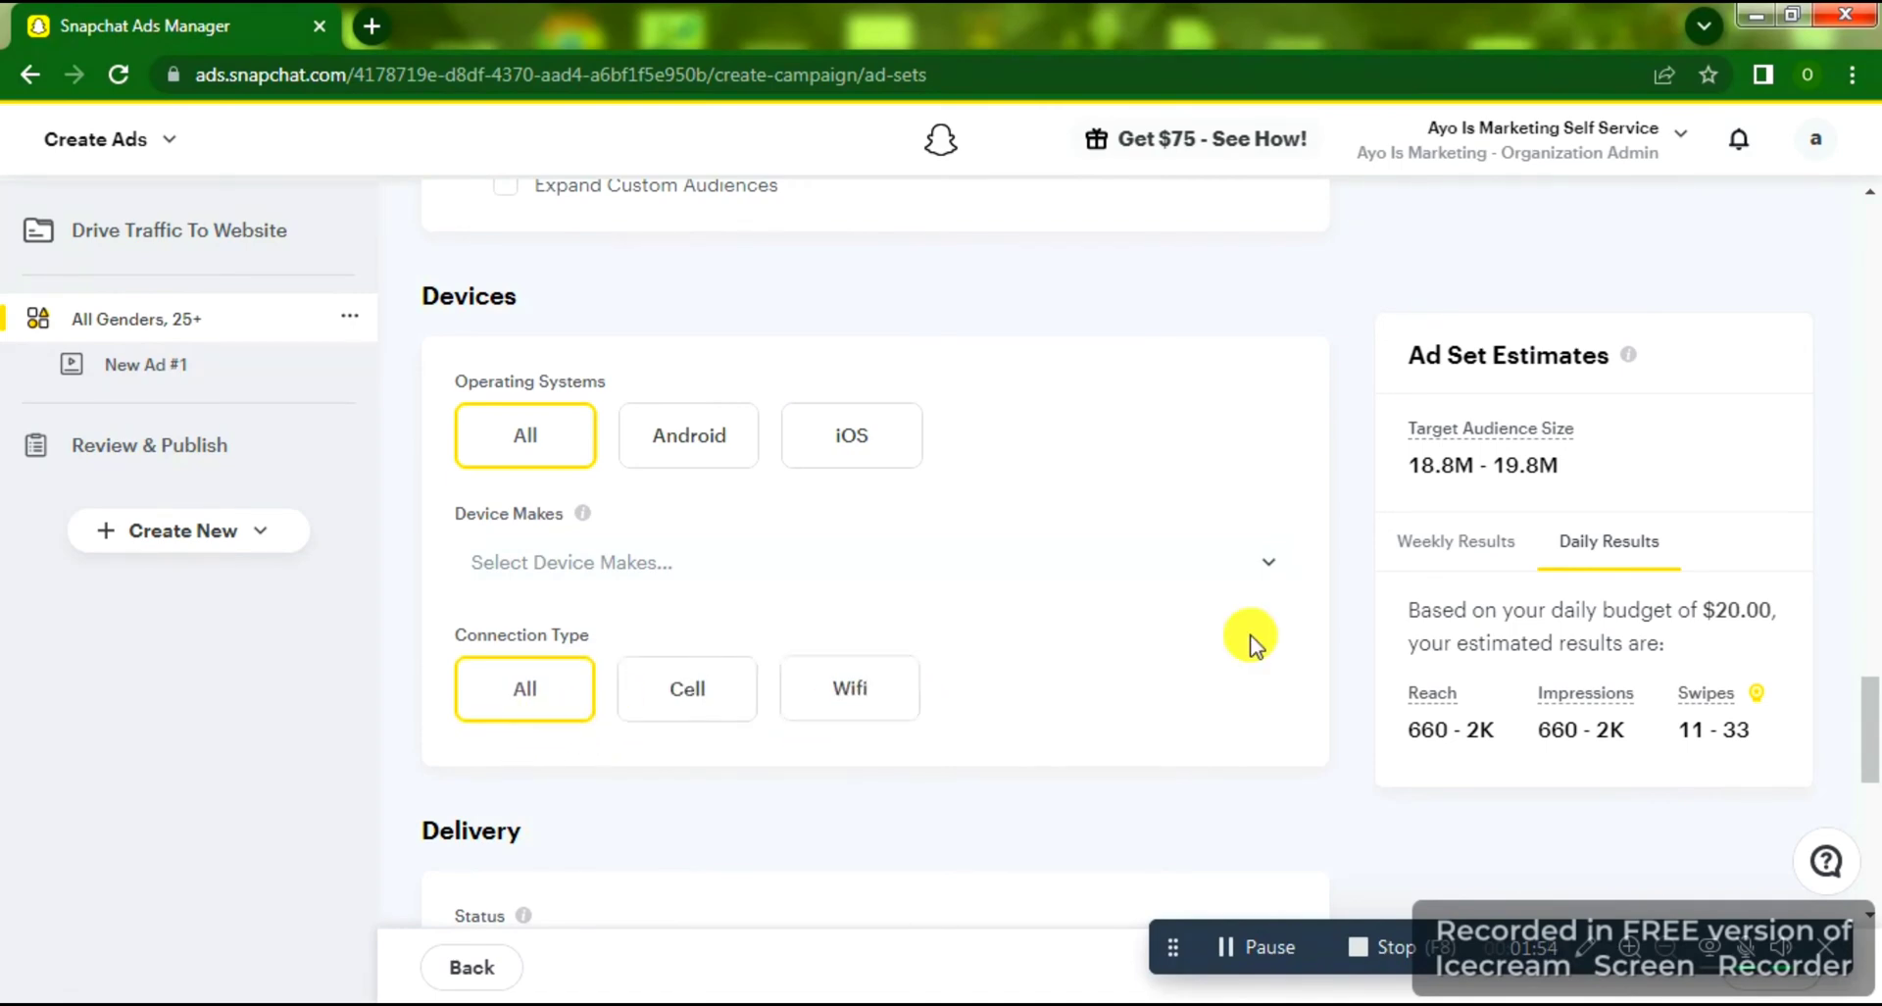
drag(1867, 701, 1875, 785)
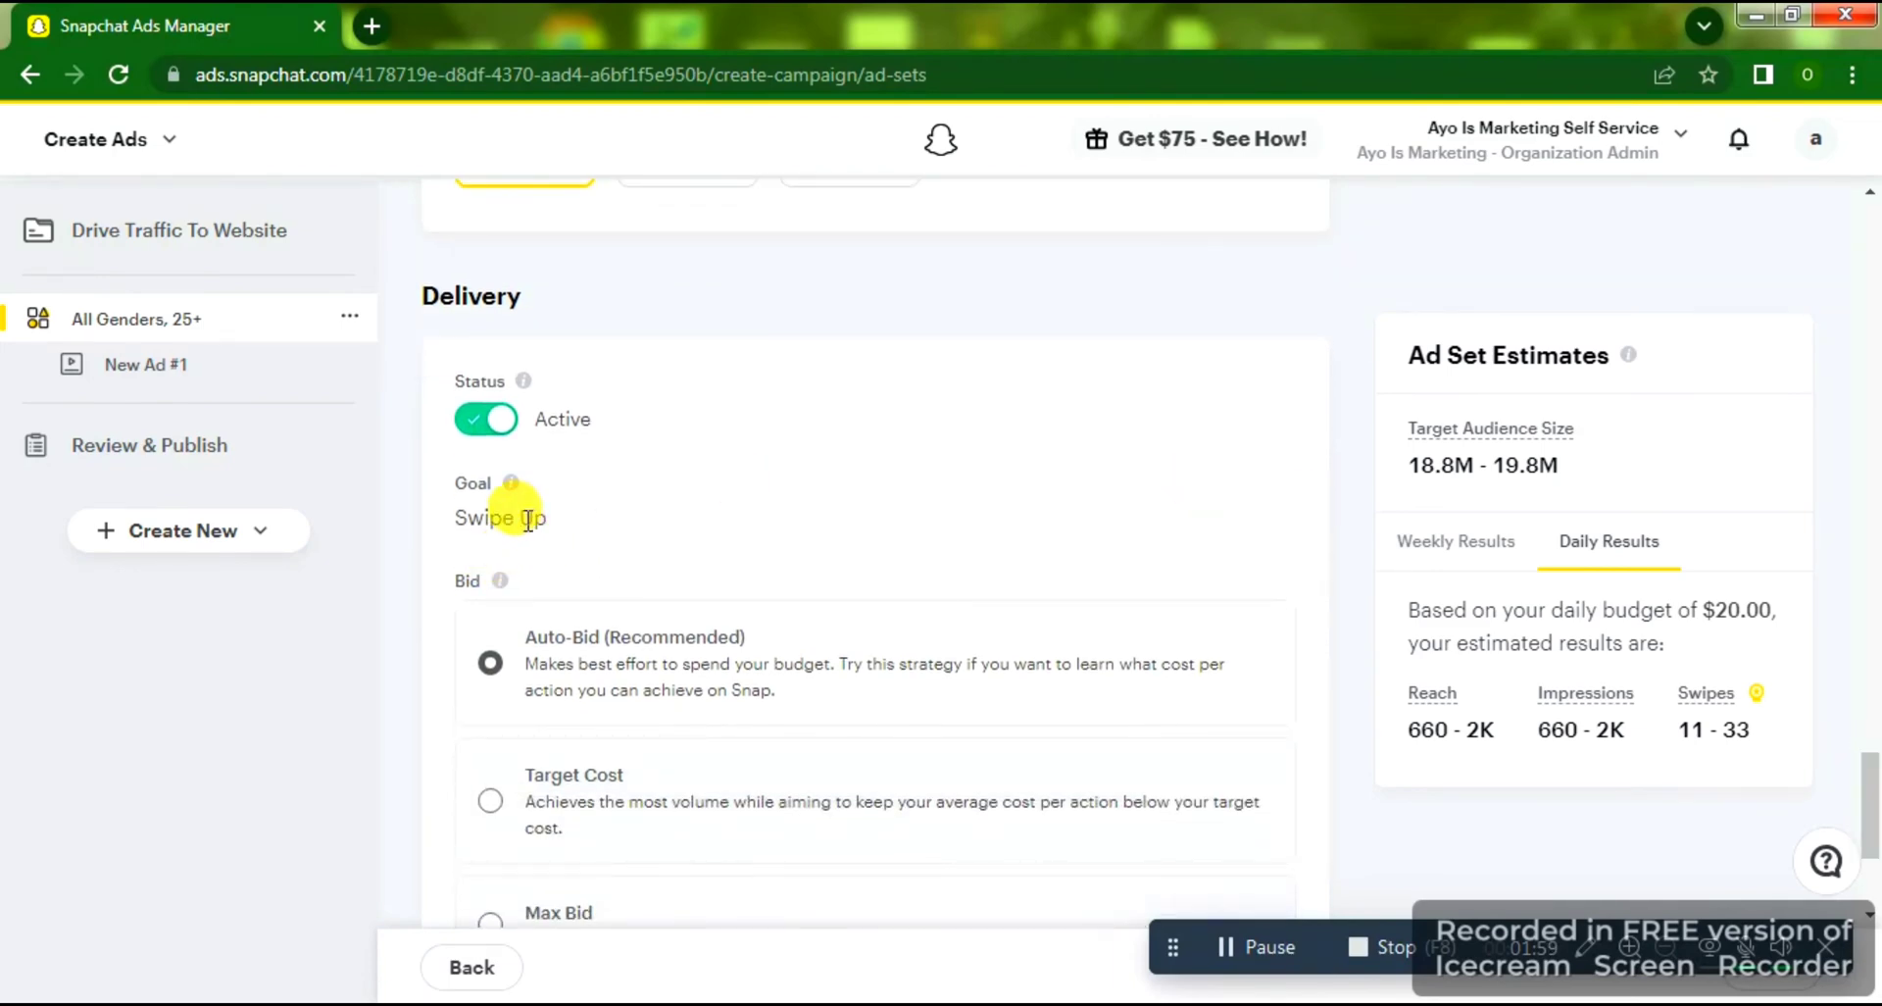
mouse_move(508, 481)
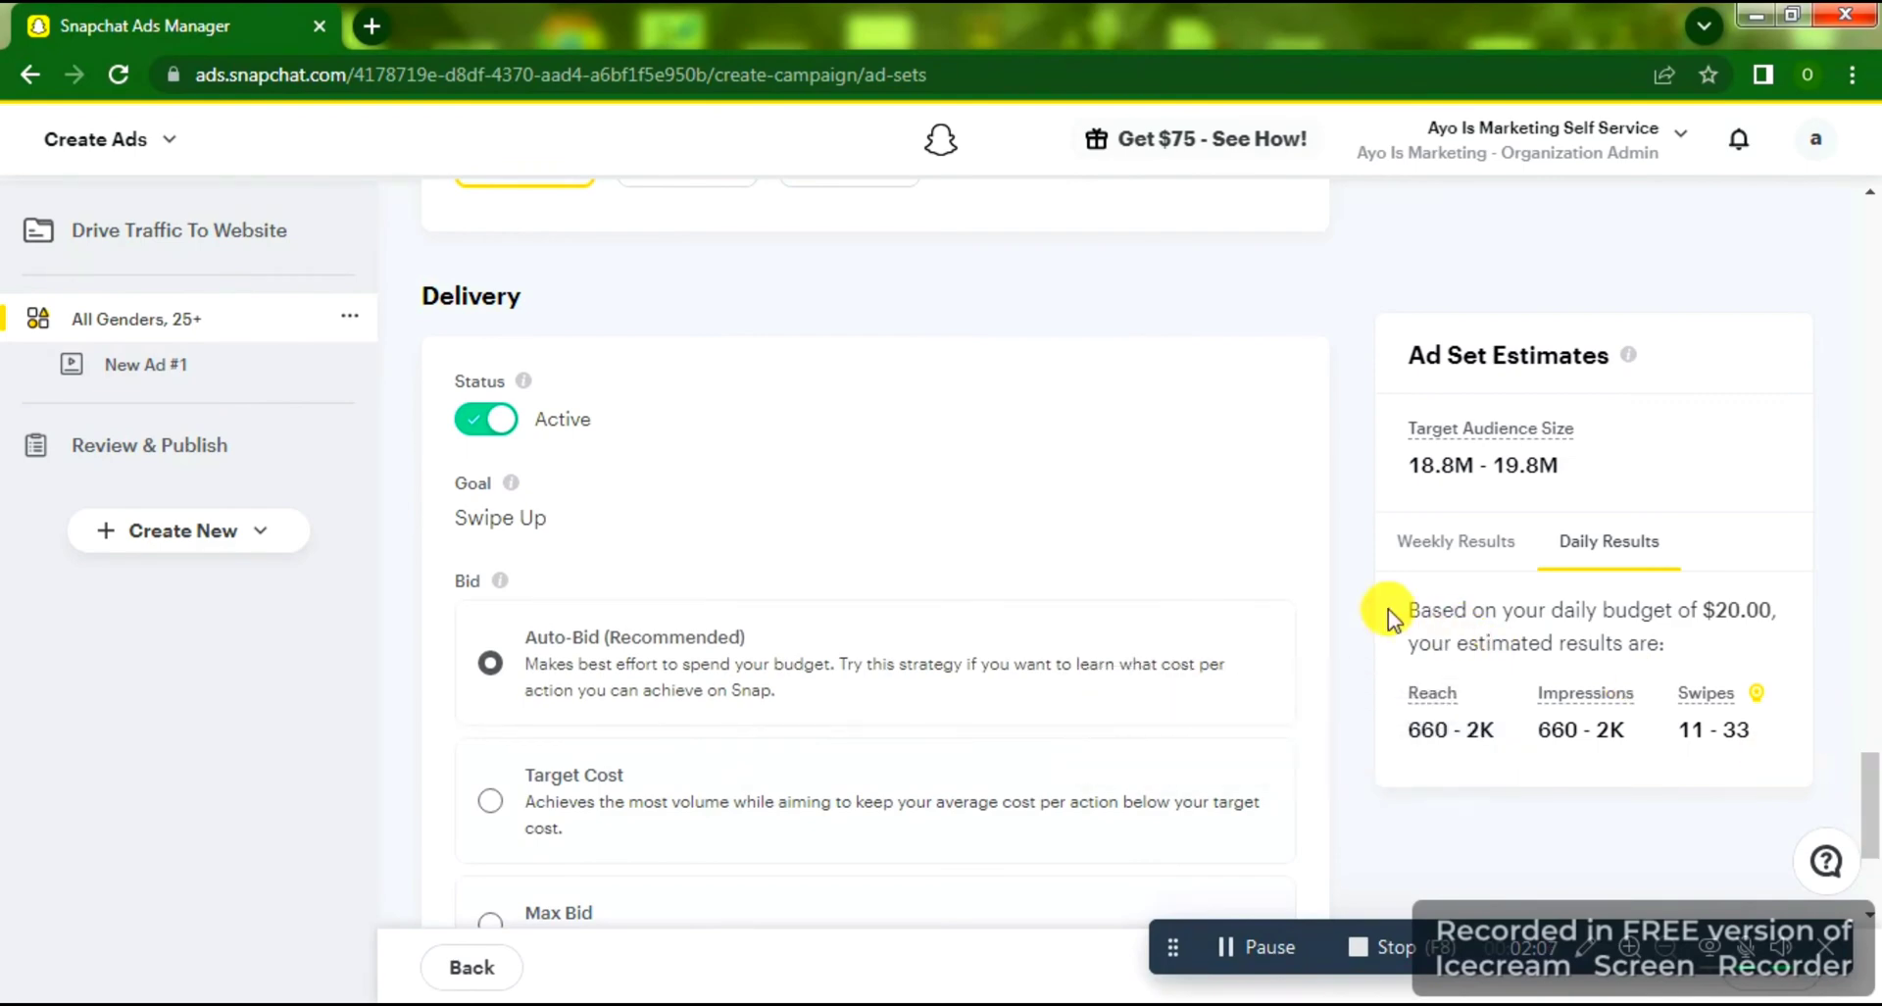
scroll(1867, 814, down, 2)
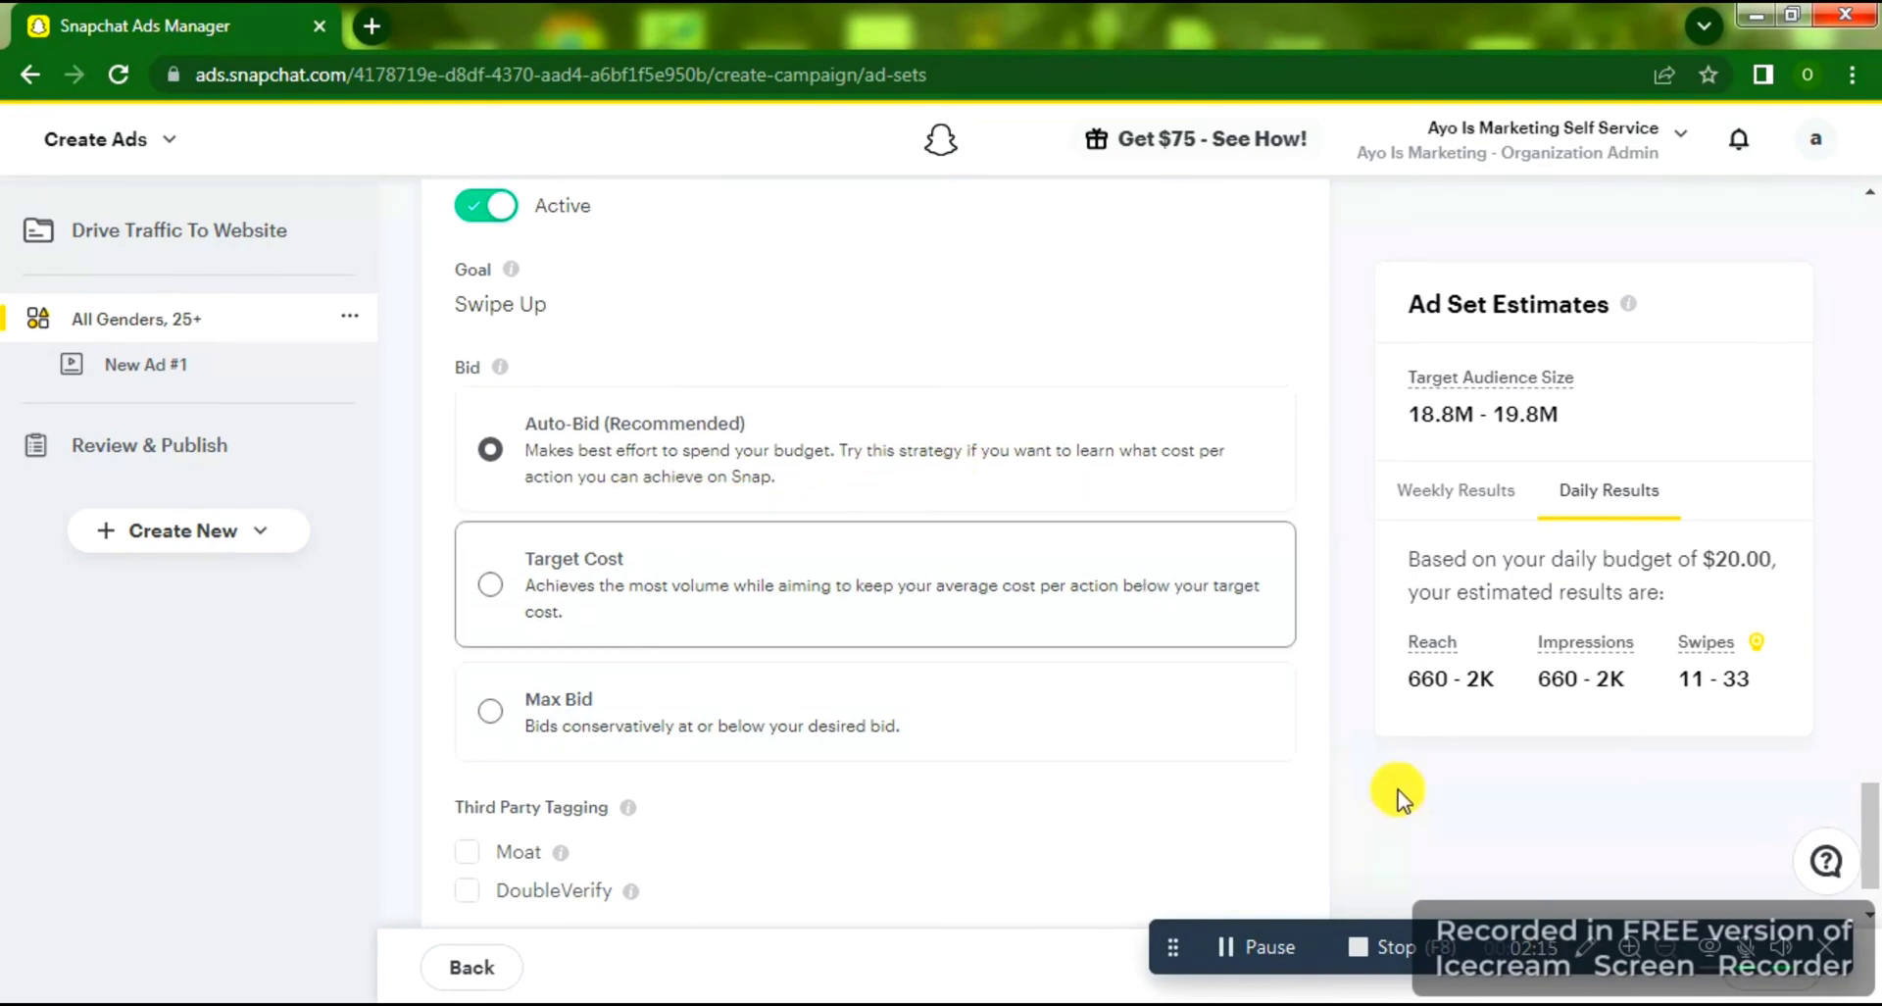
drag(1873, 799, 1874, 835)
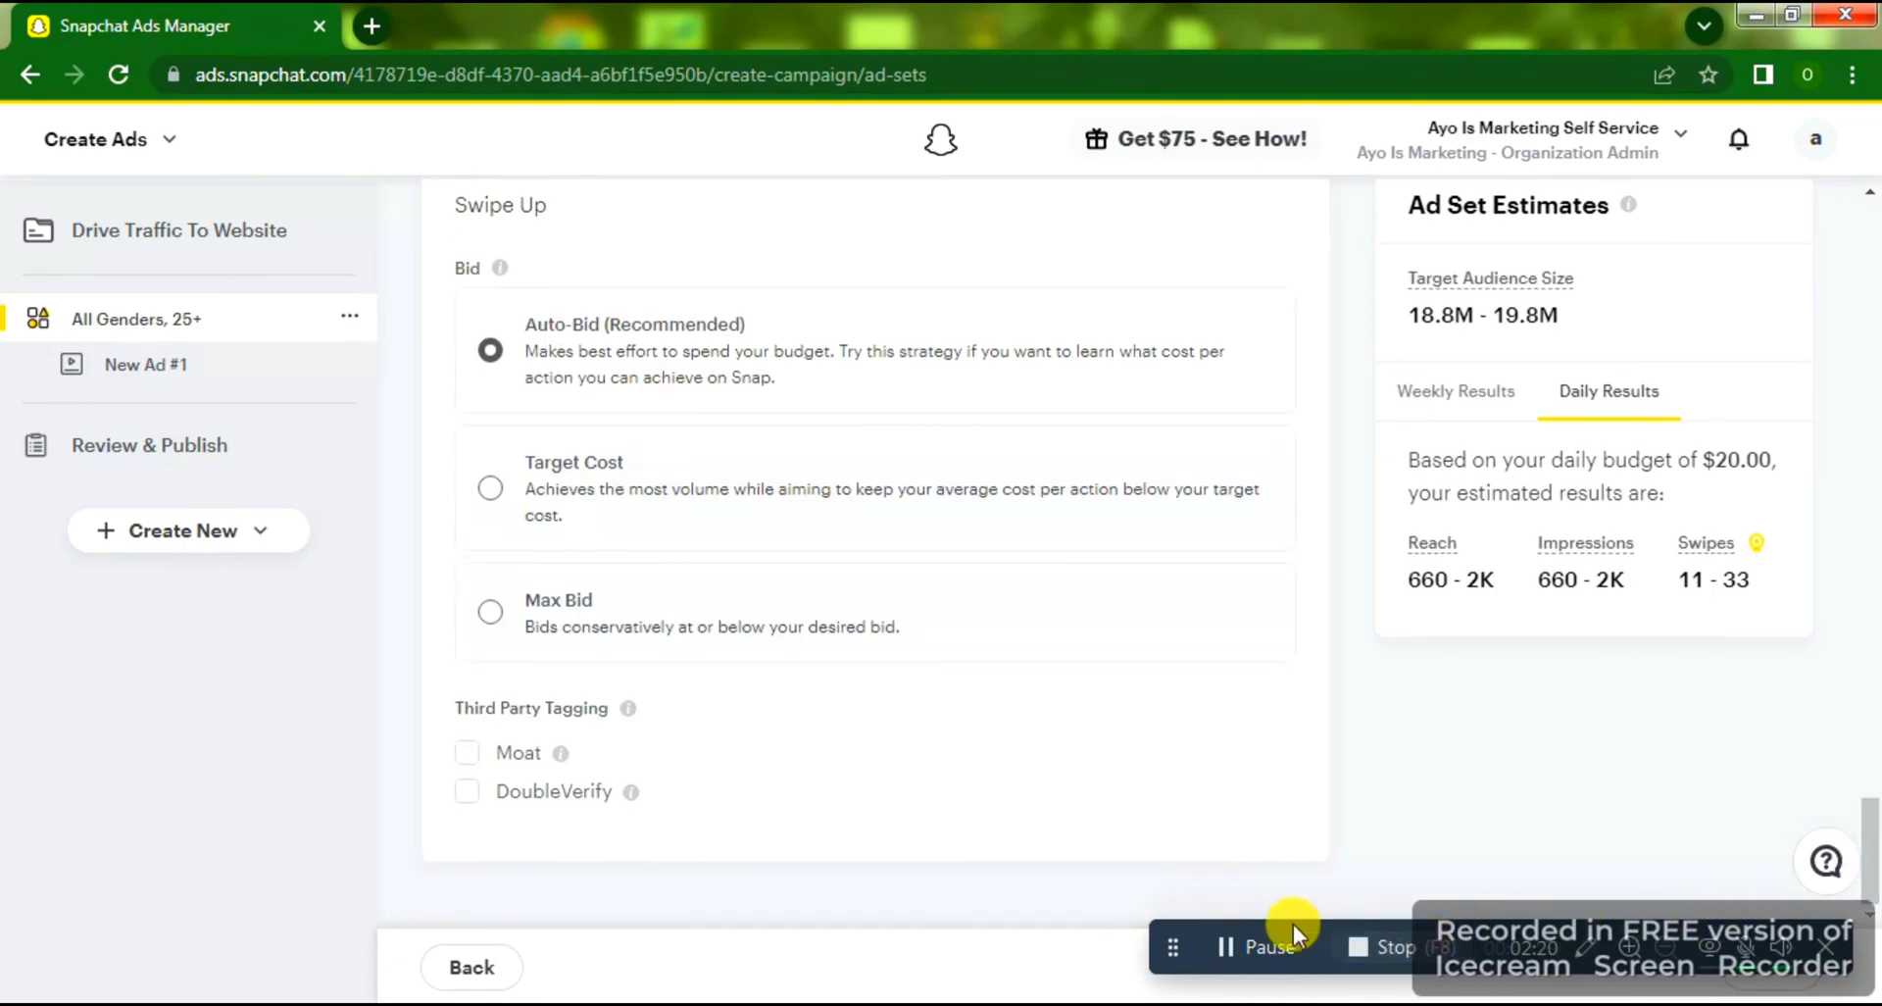
drag(1292, 926, 943, 928)
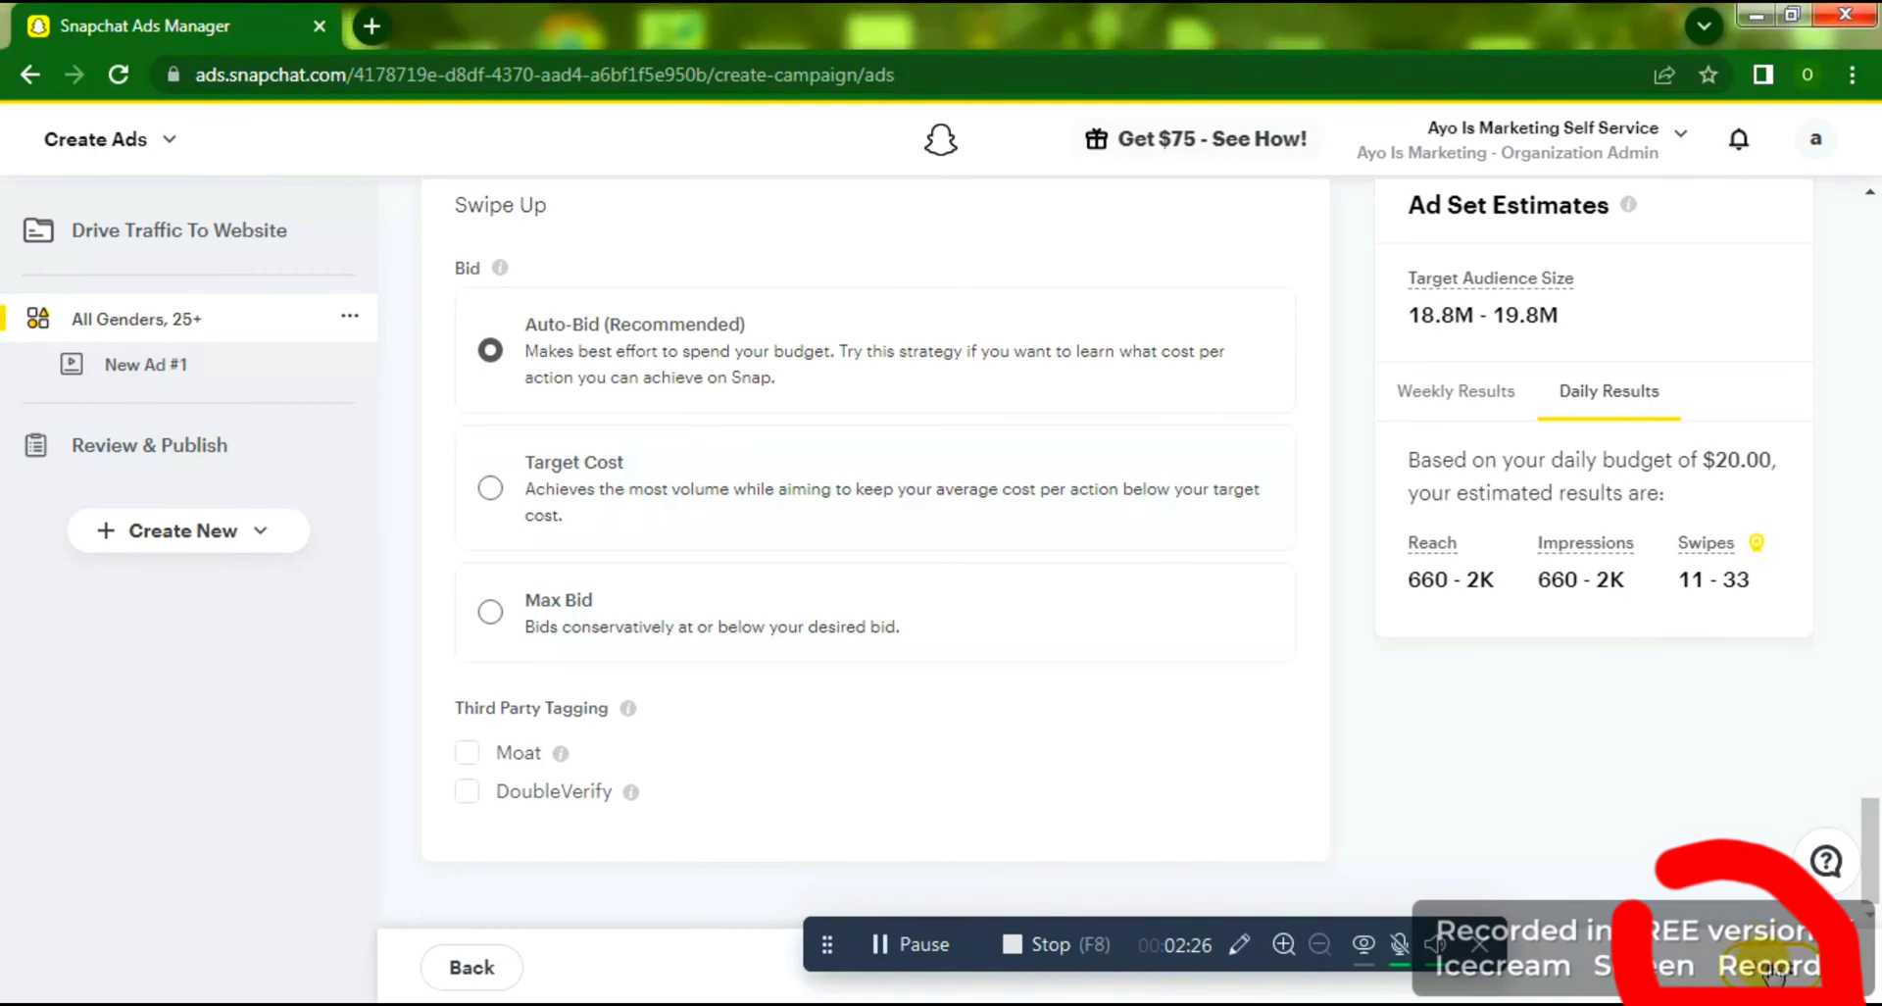
click(1774, 970)
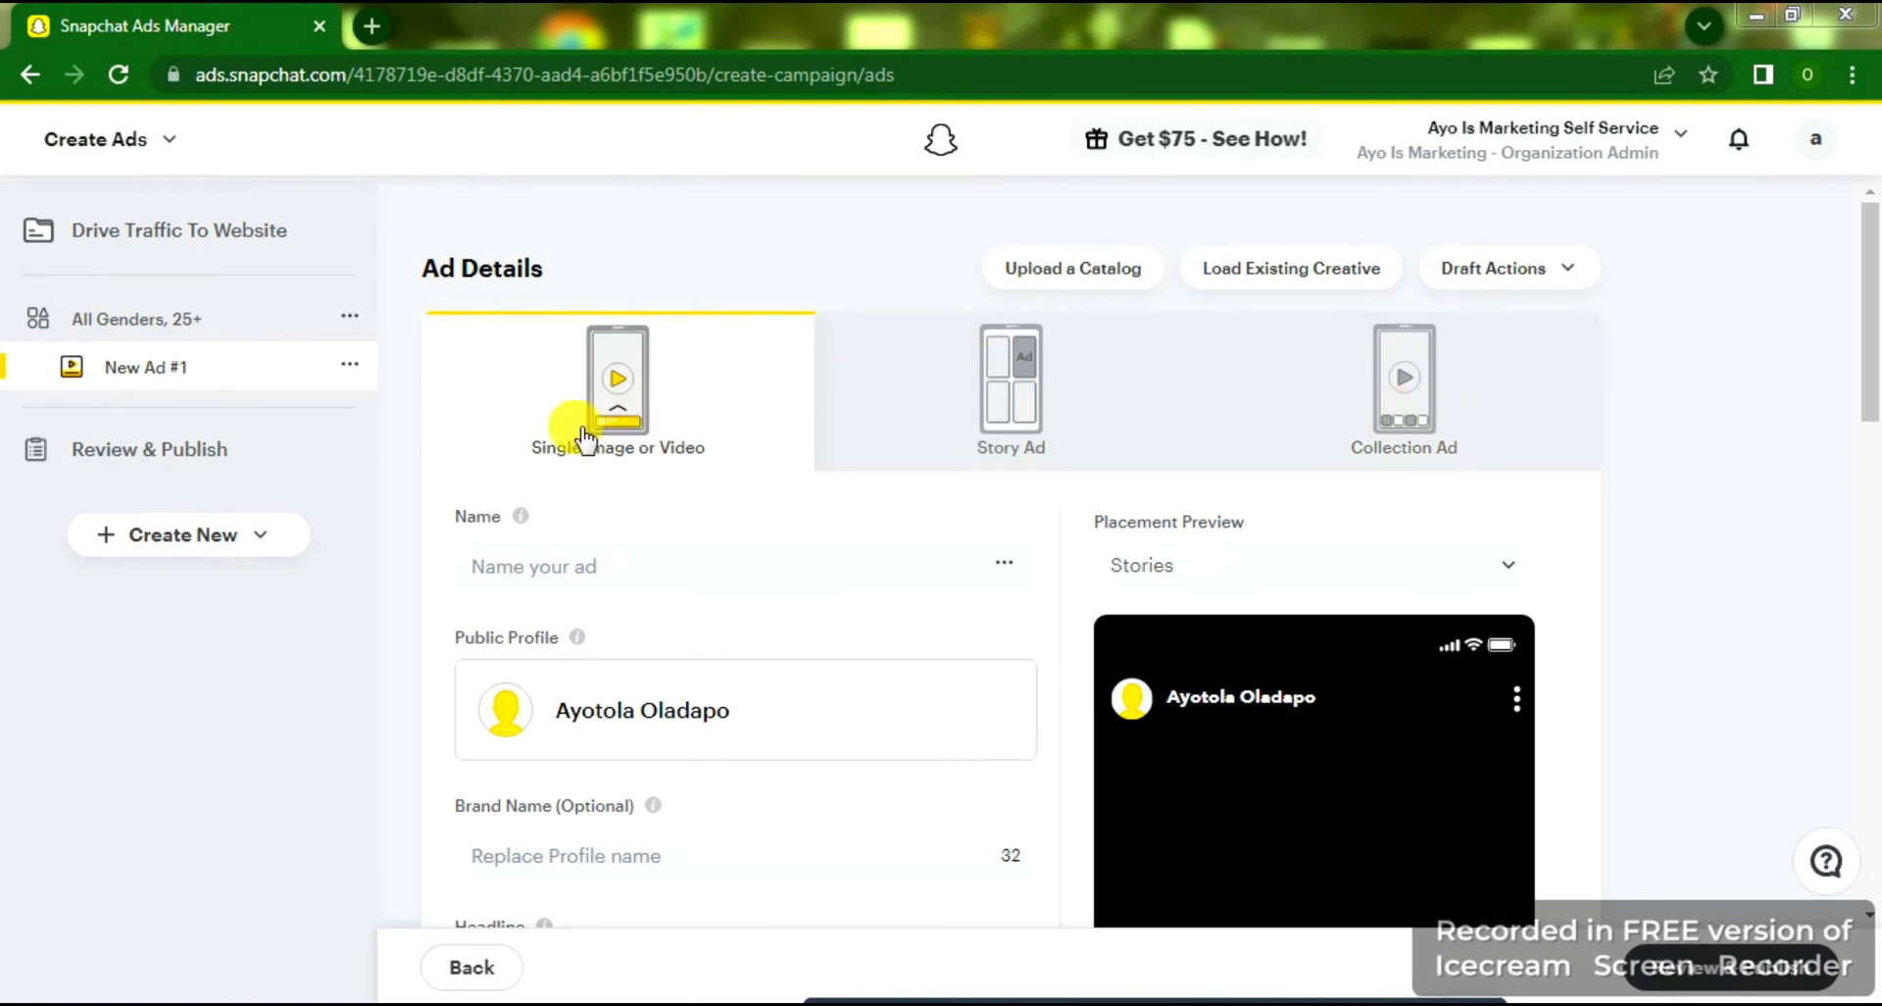
Name the single image or video ad "my skin care ads".
click(818, 558)
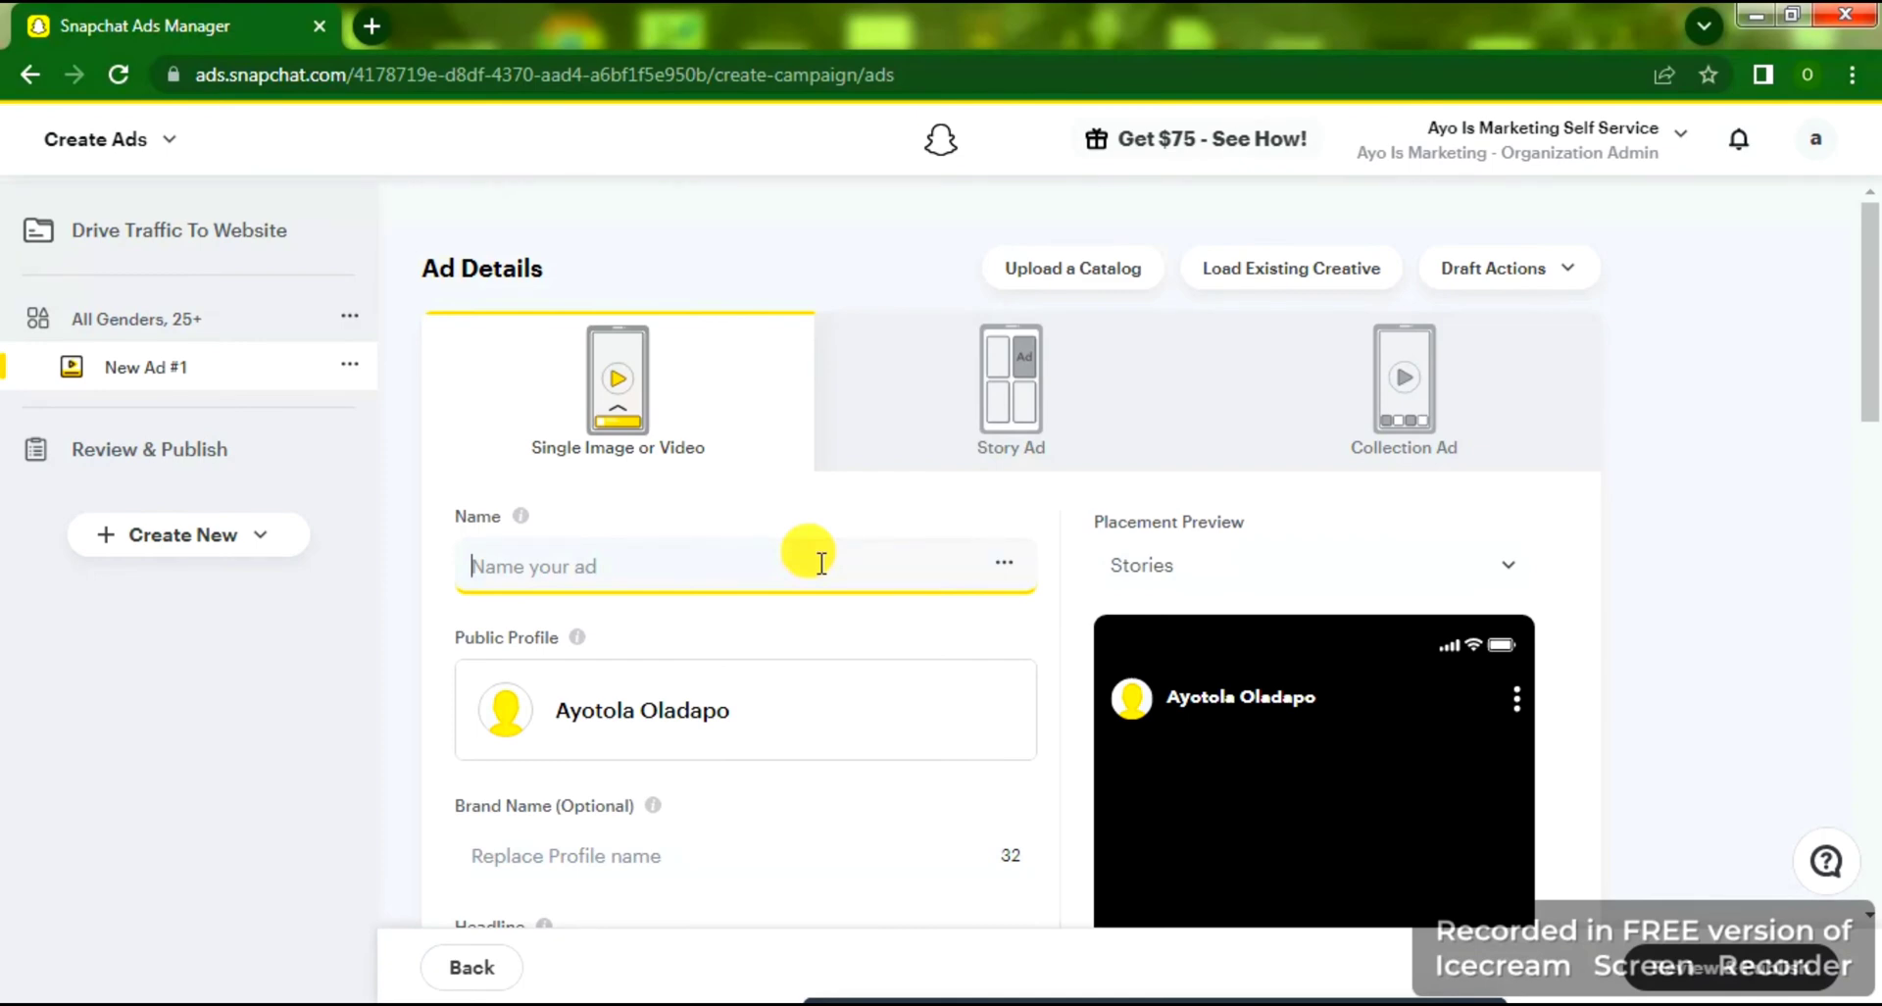
text(my skin)
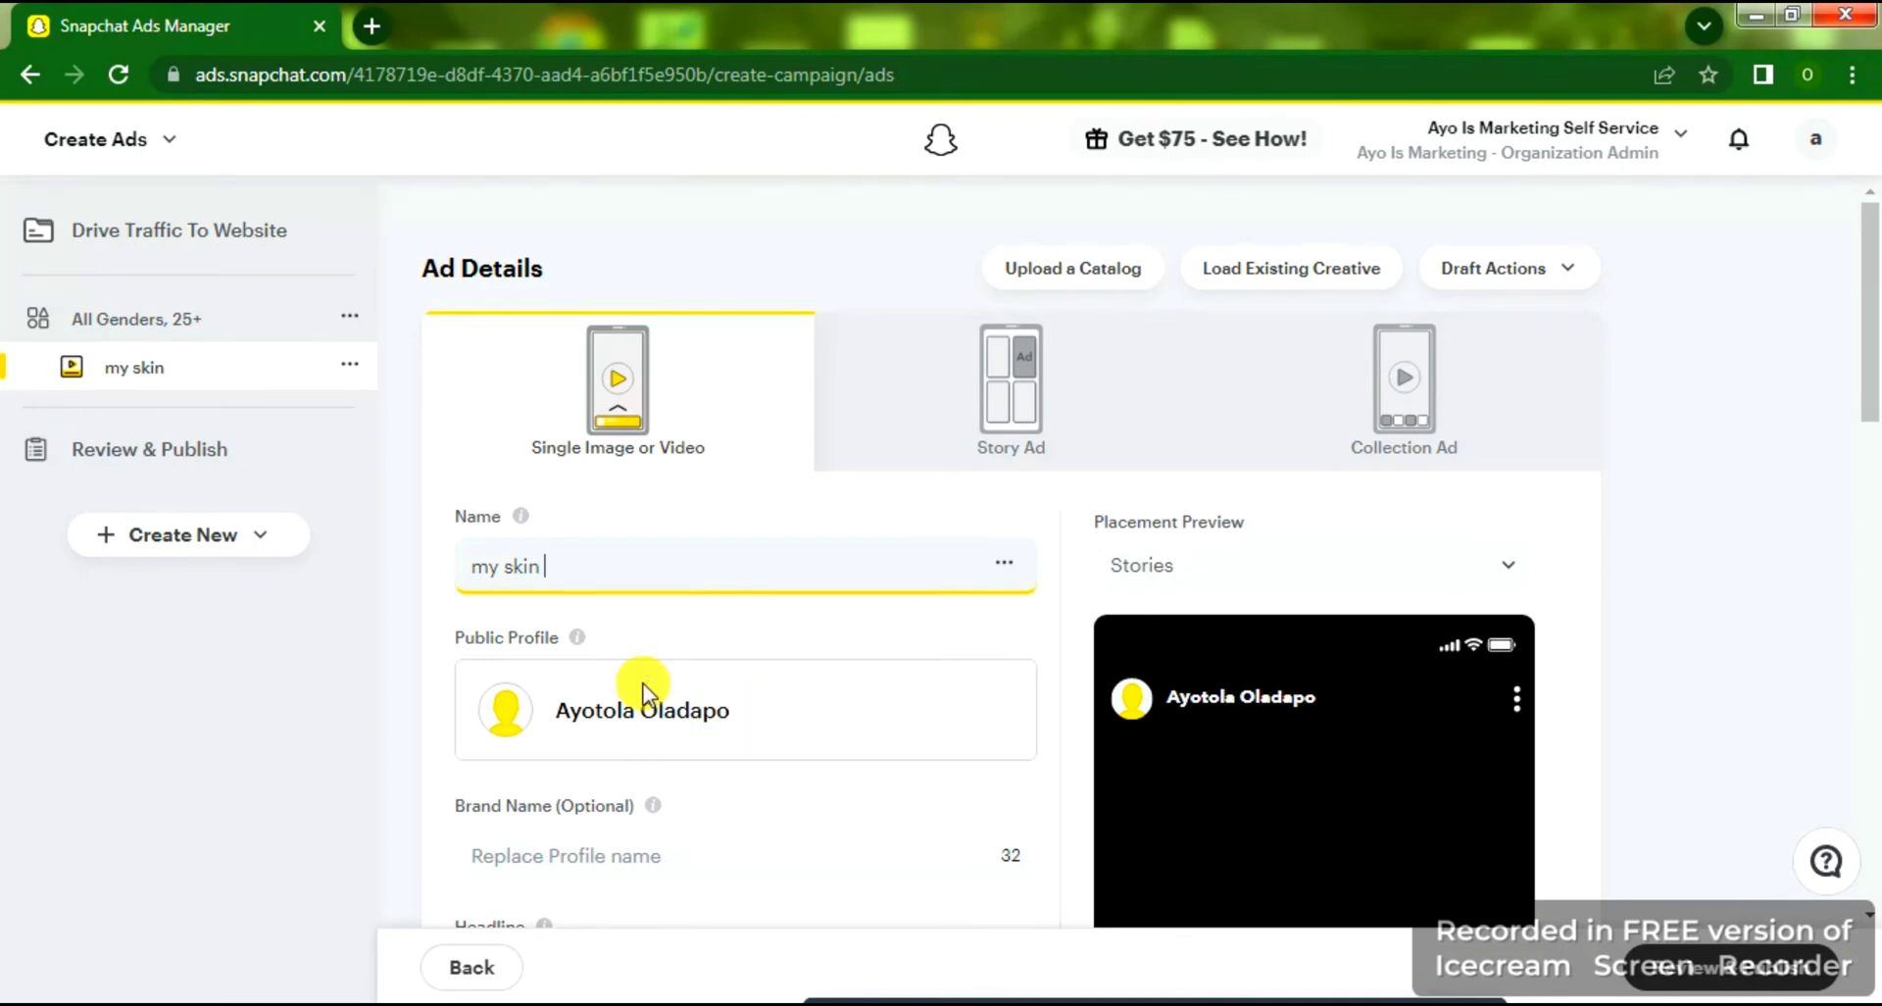
text(care ads)
click(715, 601)
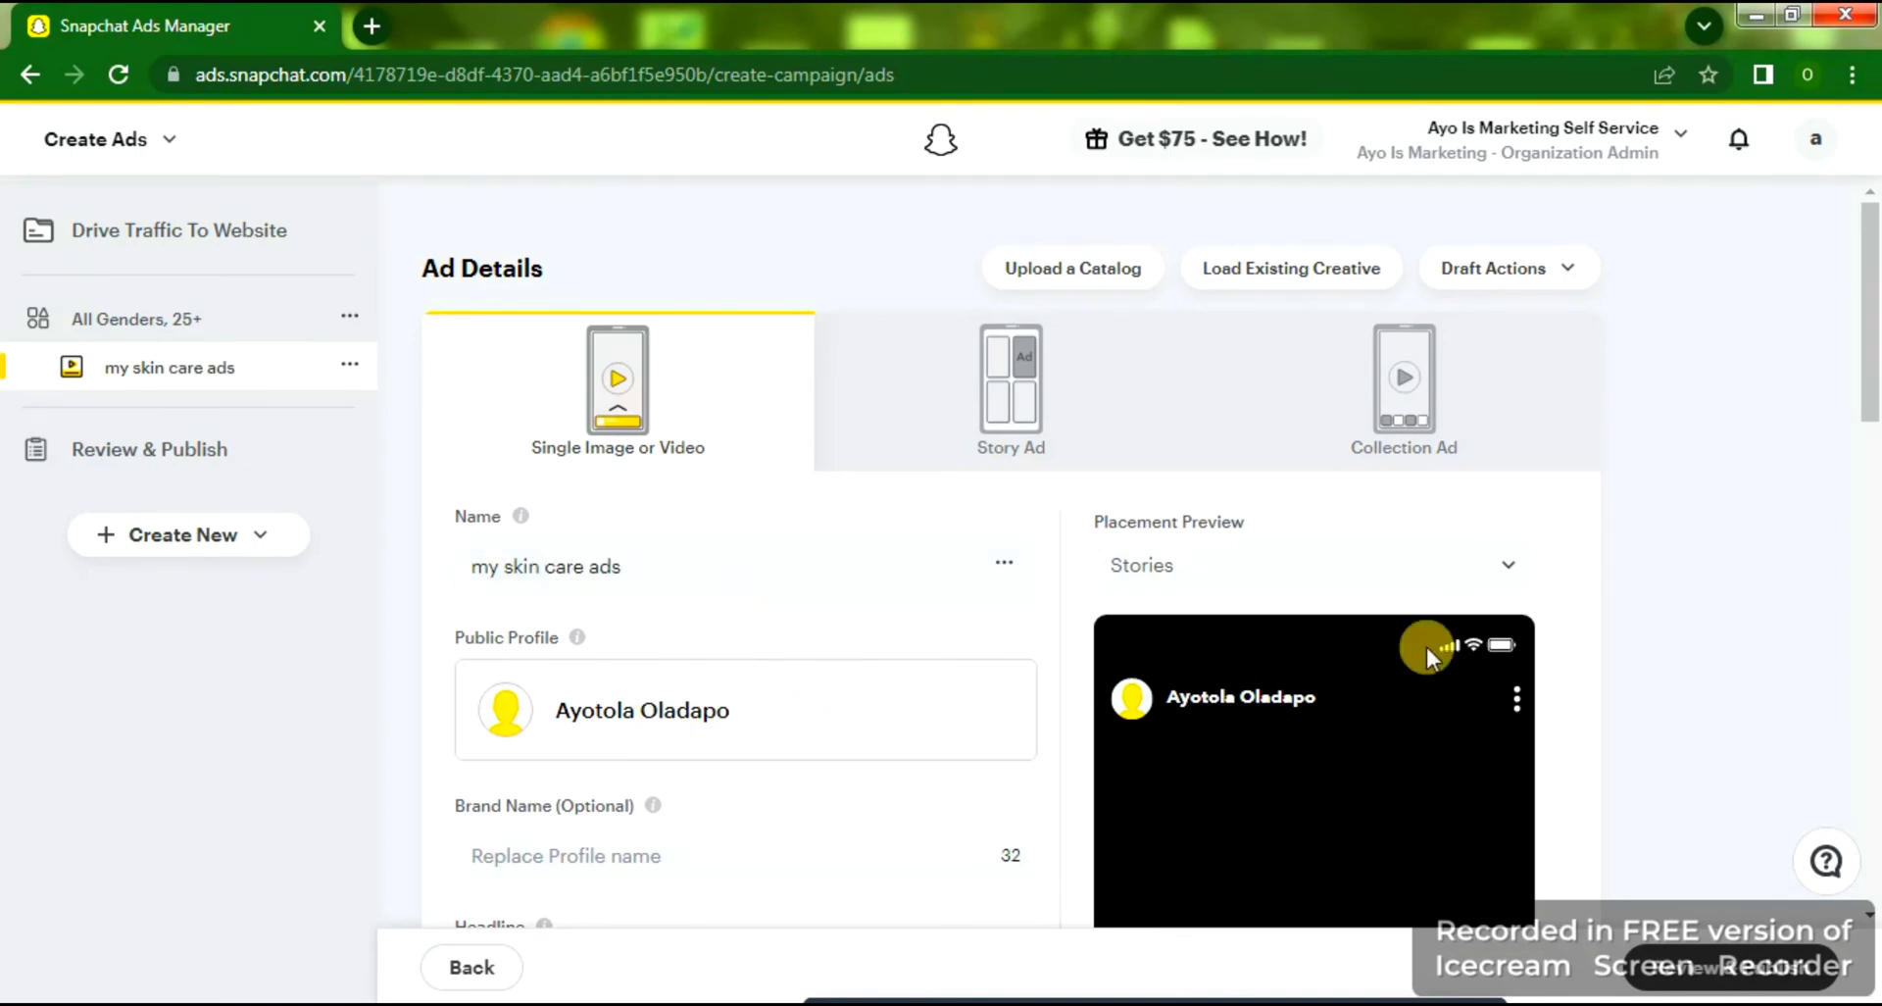
Set the ad's optional brand name to "Ay Skin Care Empire".
drag(1867, 323, 1867, 410)
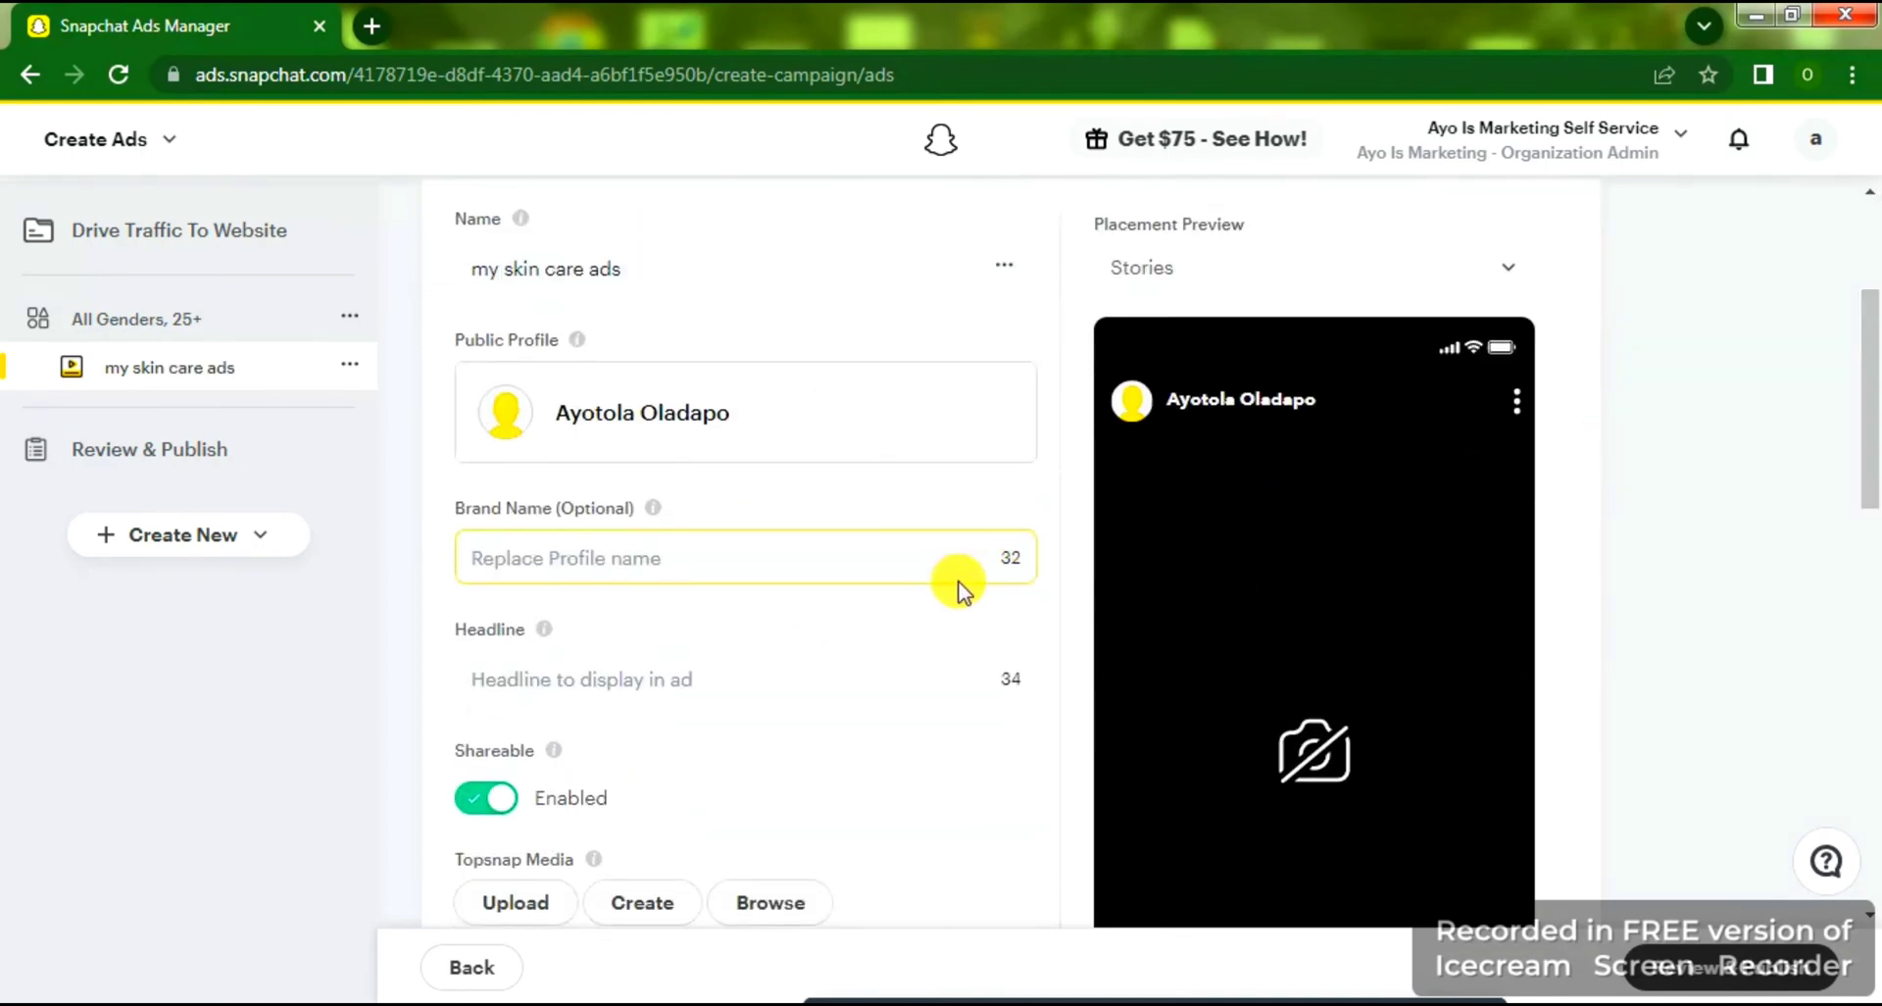
click(838, 558)
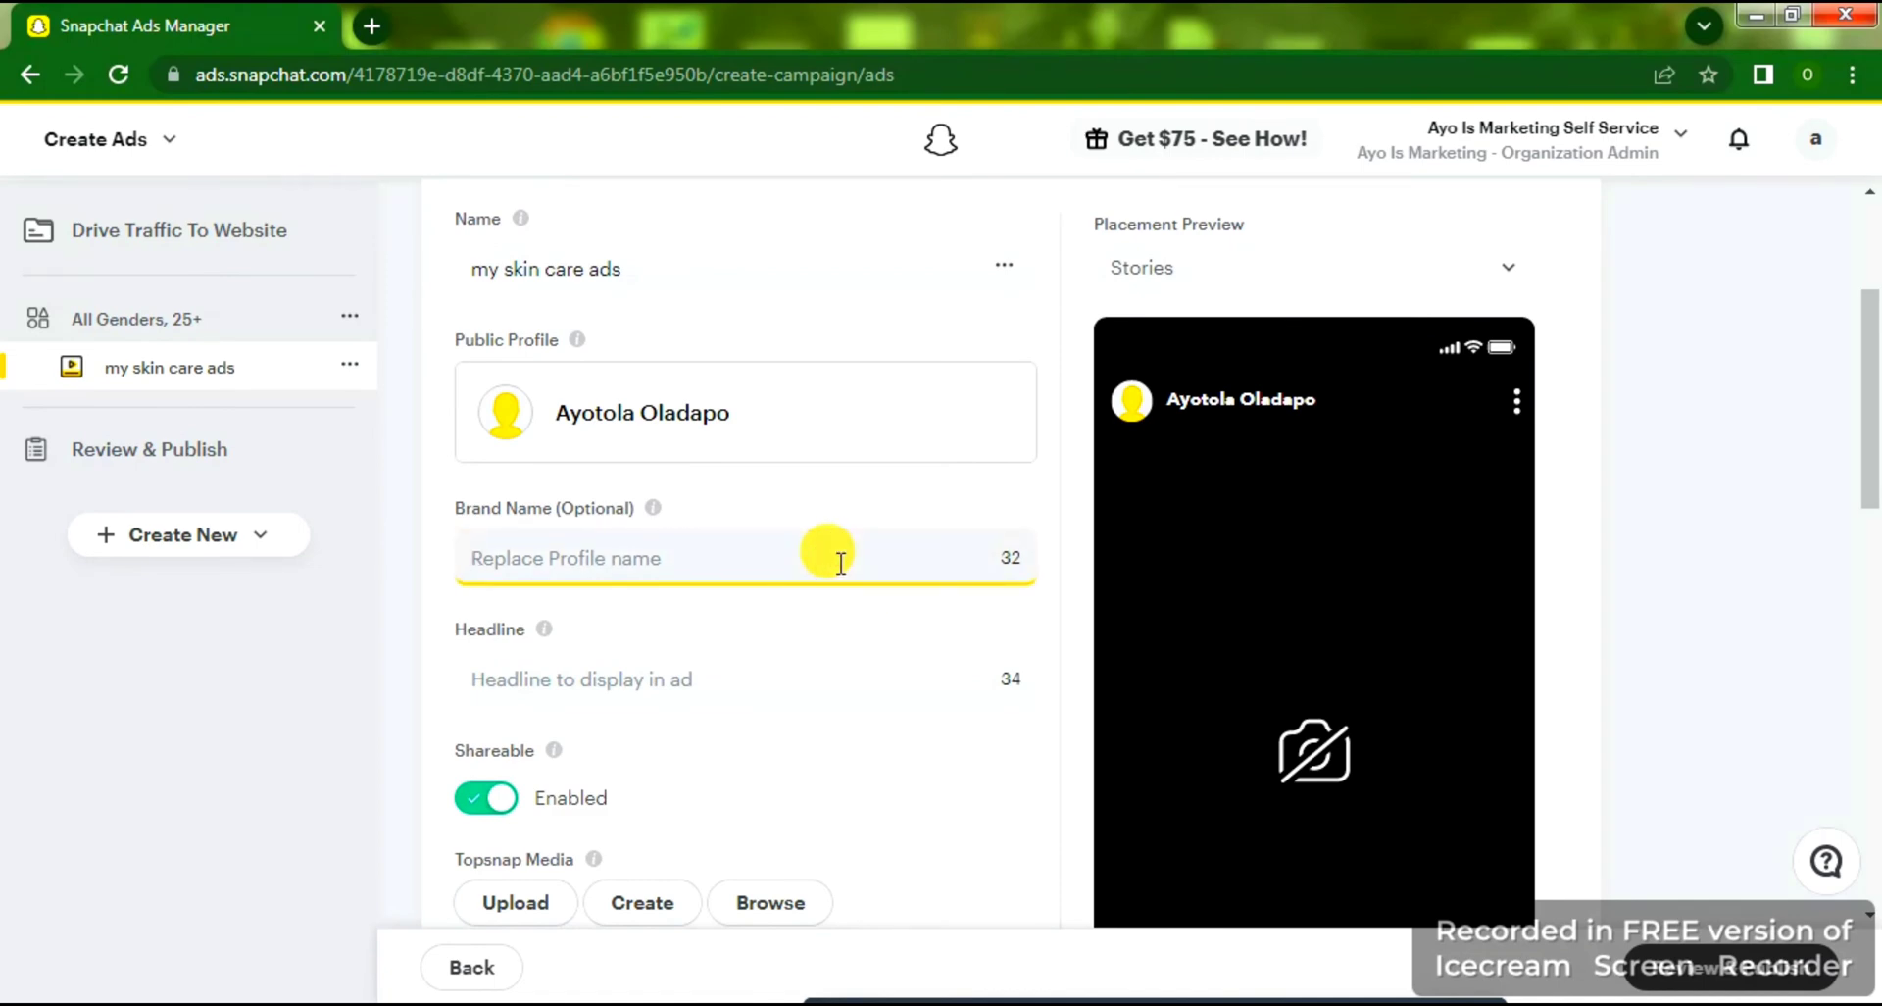
text(A)
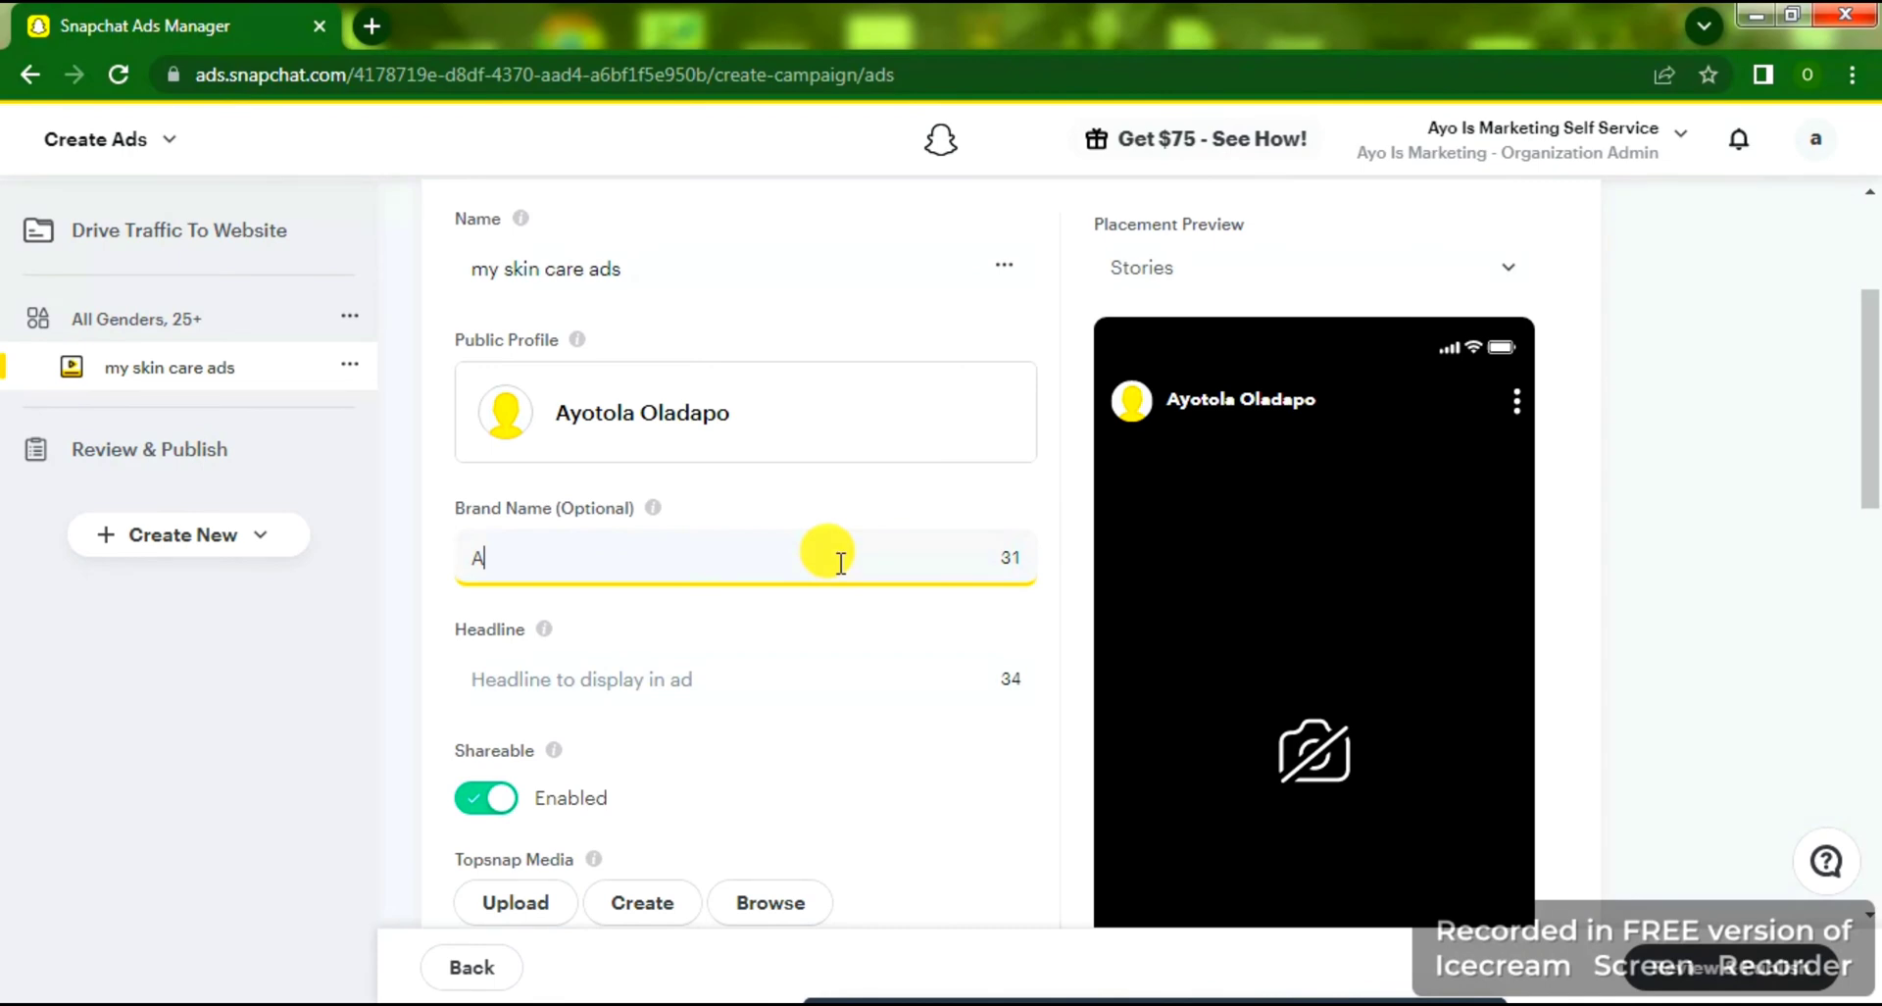
text(y Skin Ca)
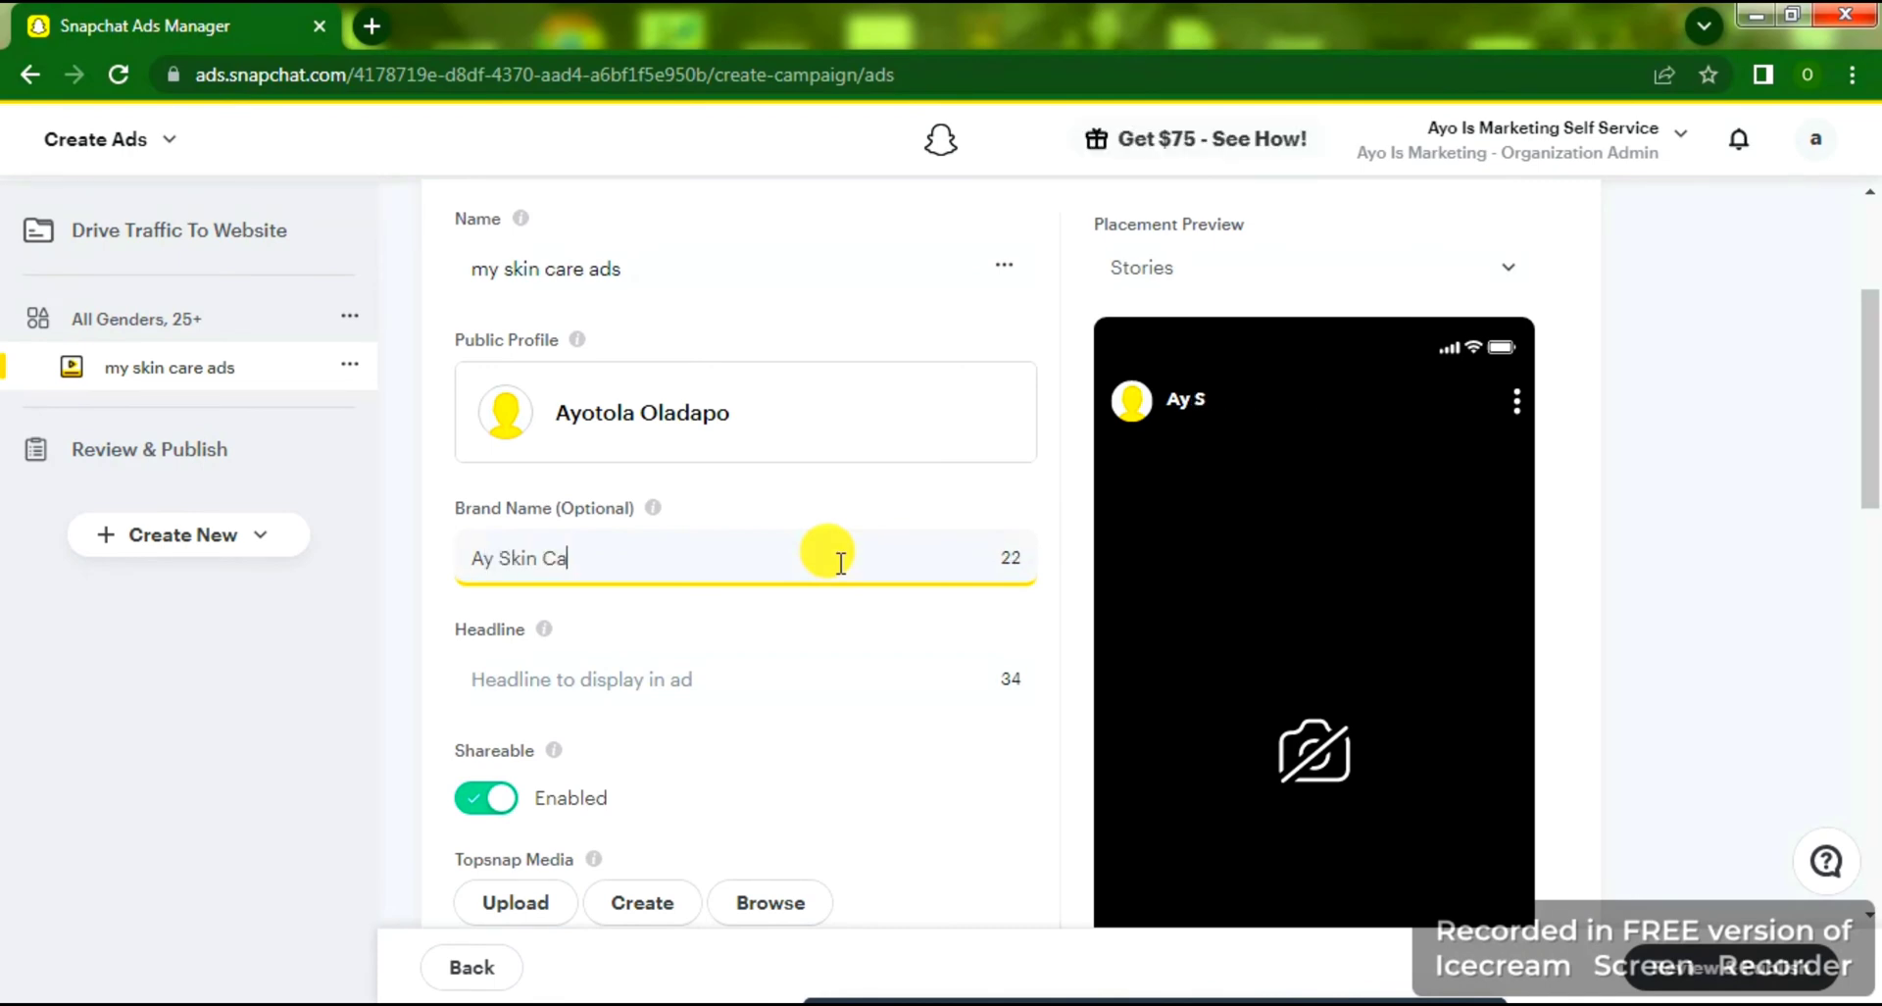
text(re Empire)
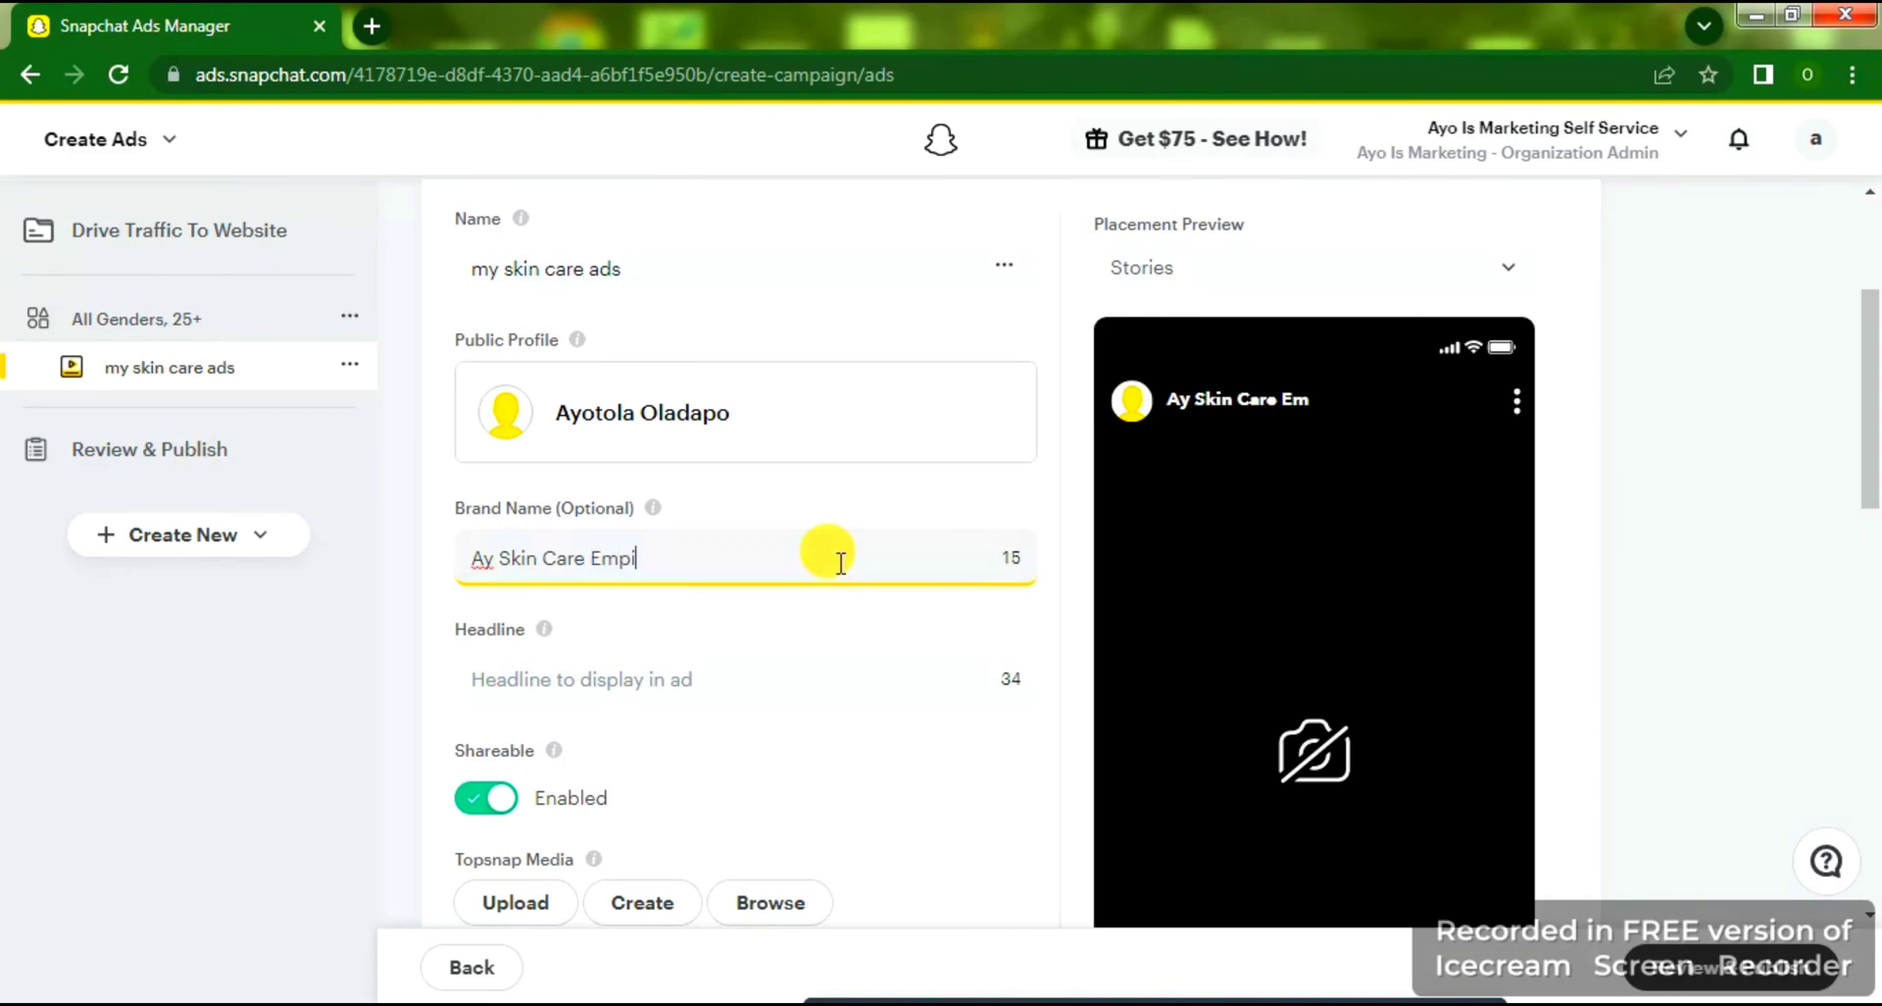
click(963, 620)
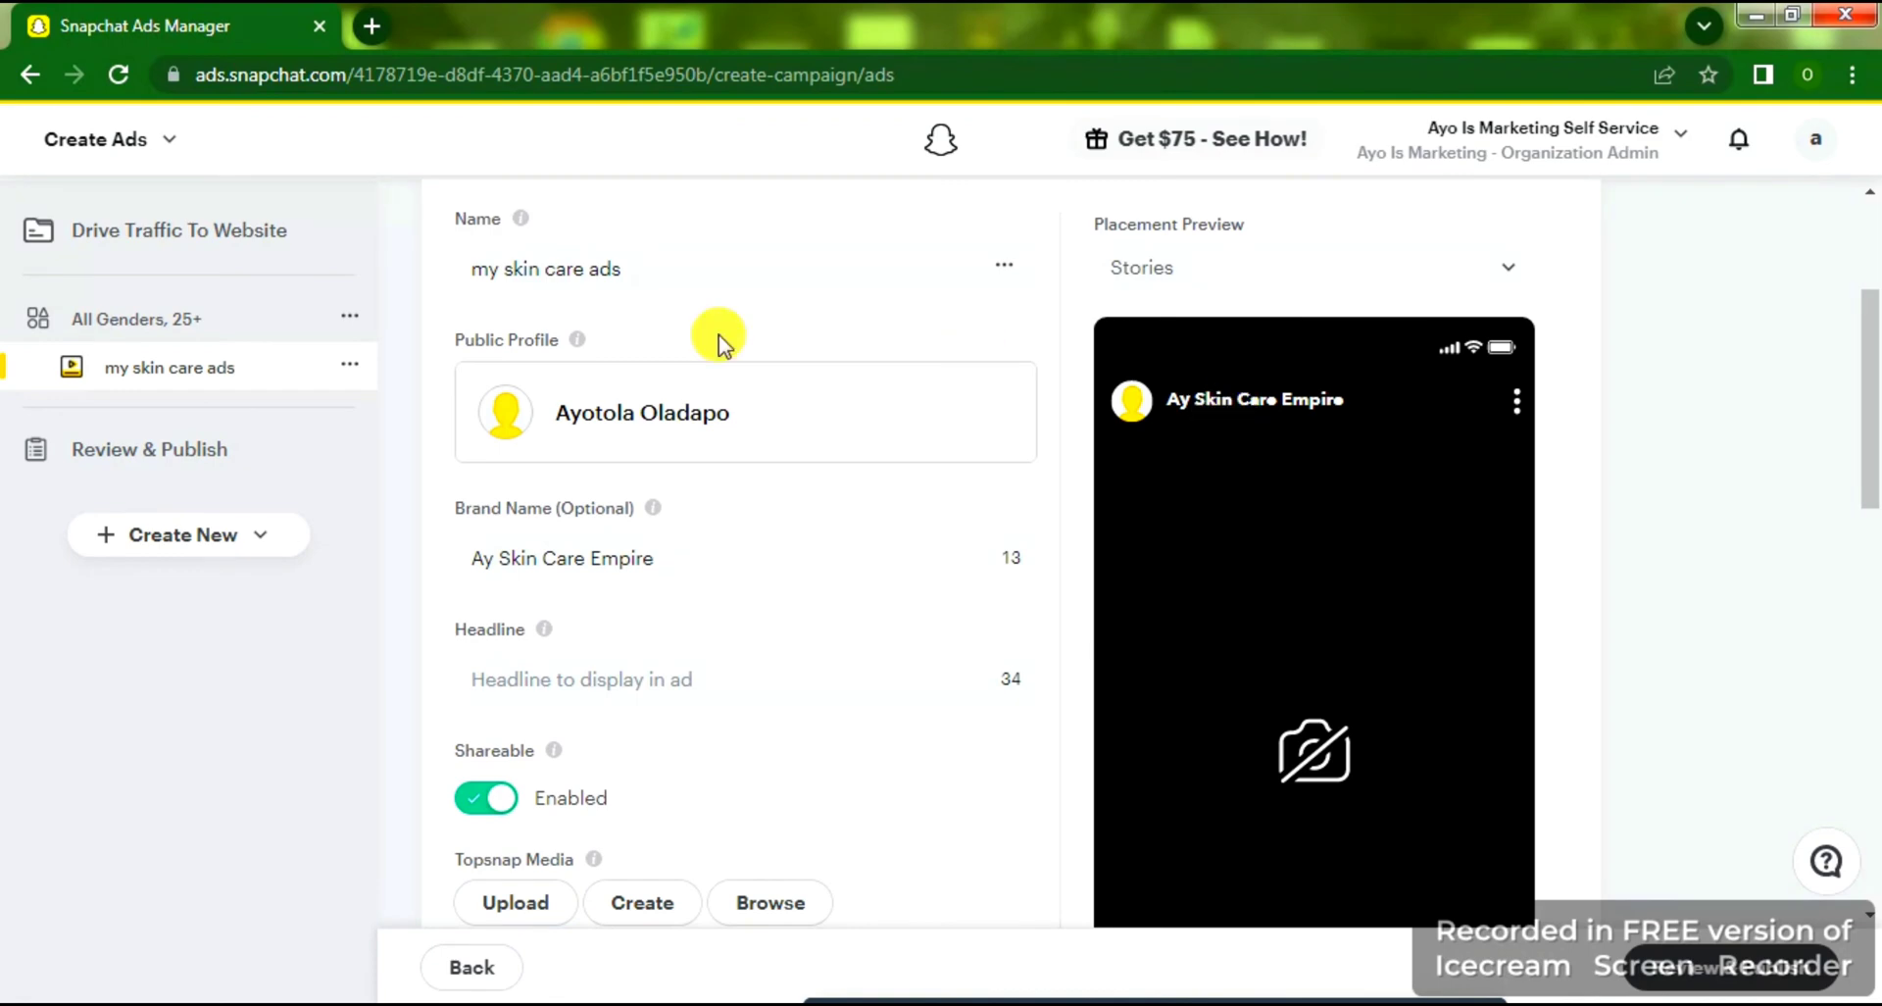
Enter the ad headline "Get The Best Cream For Stretch Mar".
mouse_move(544, 631)
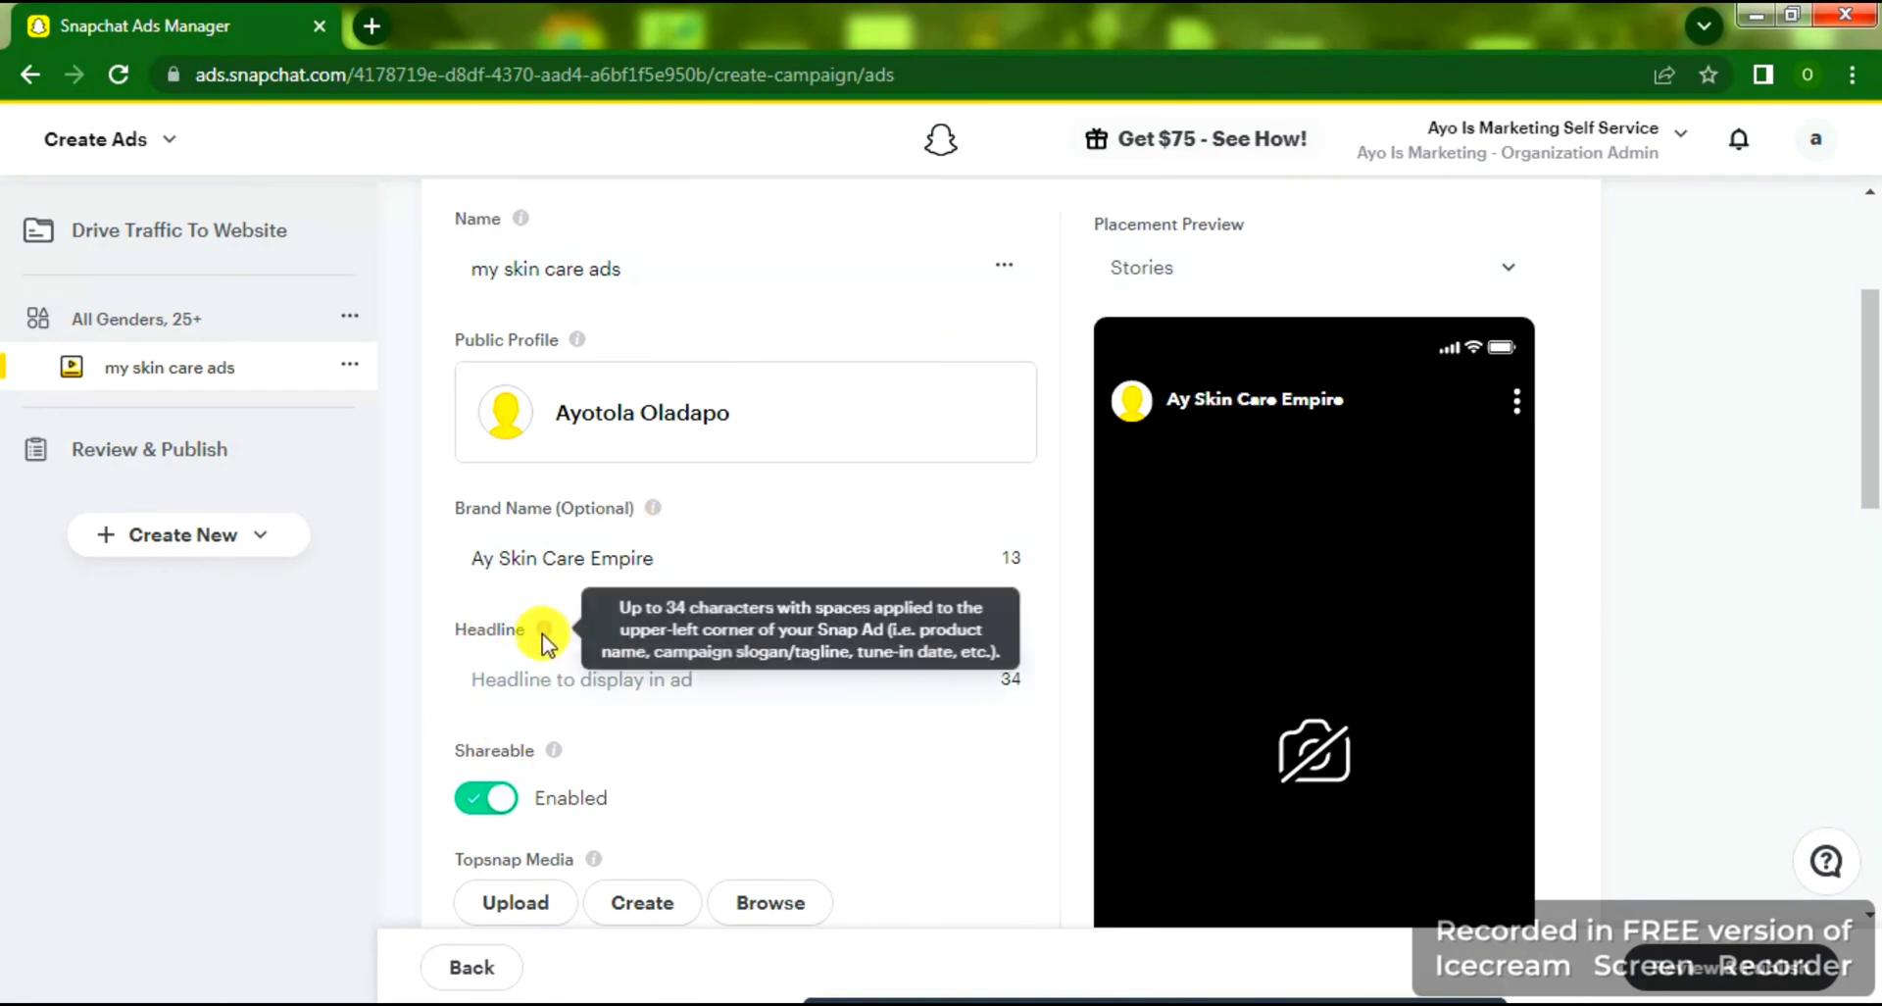
click(578, 689)
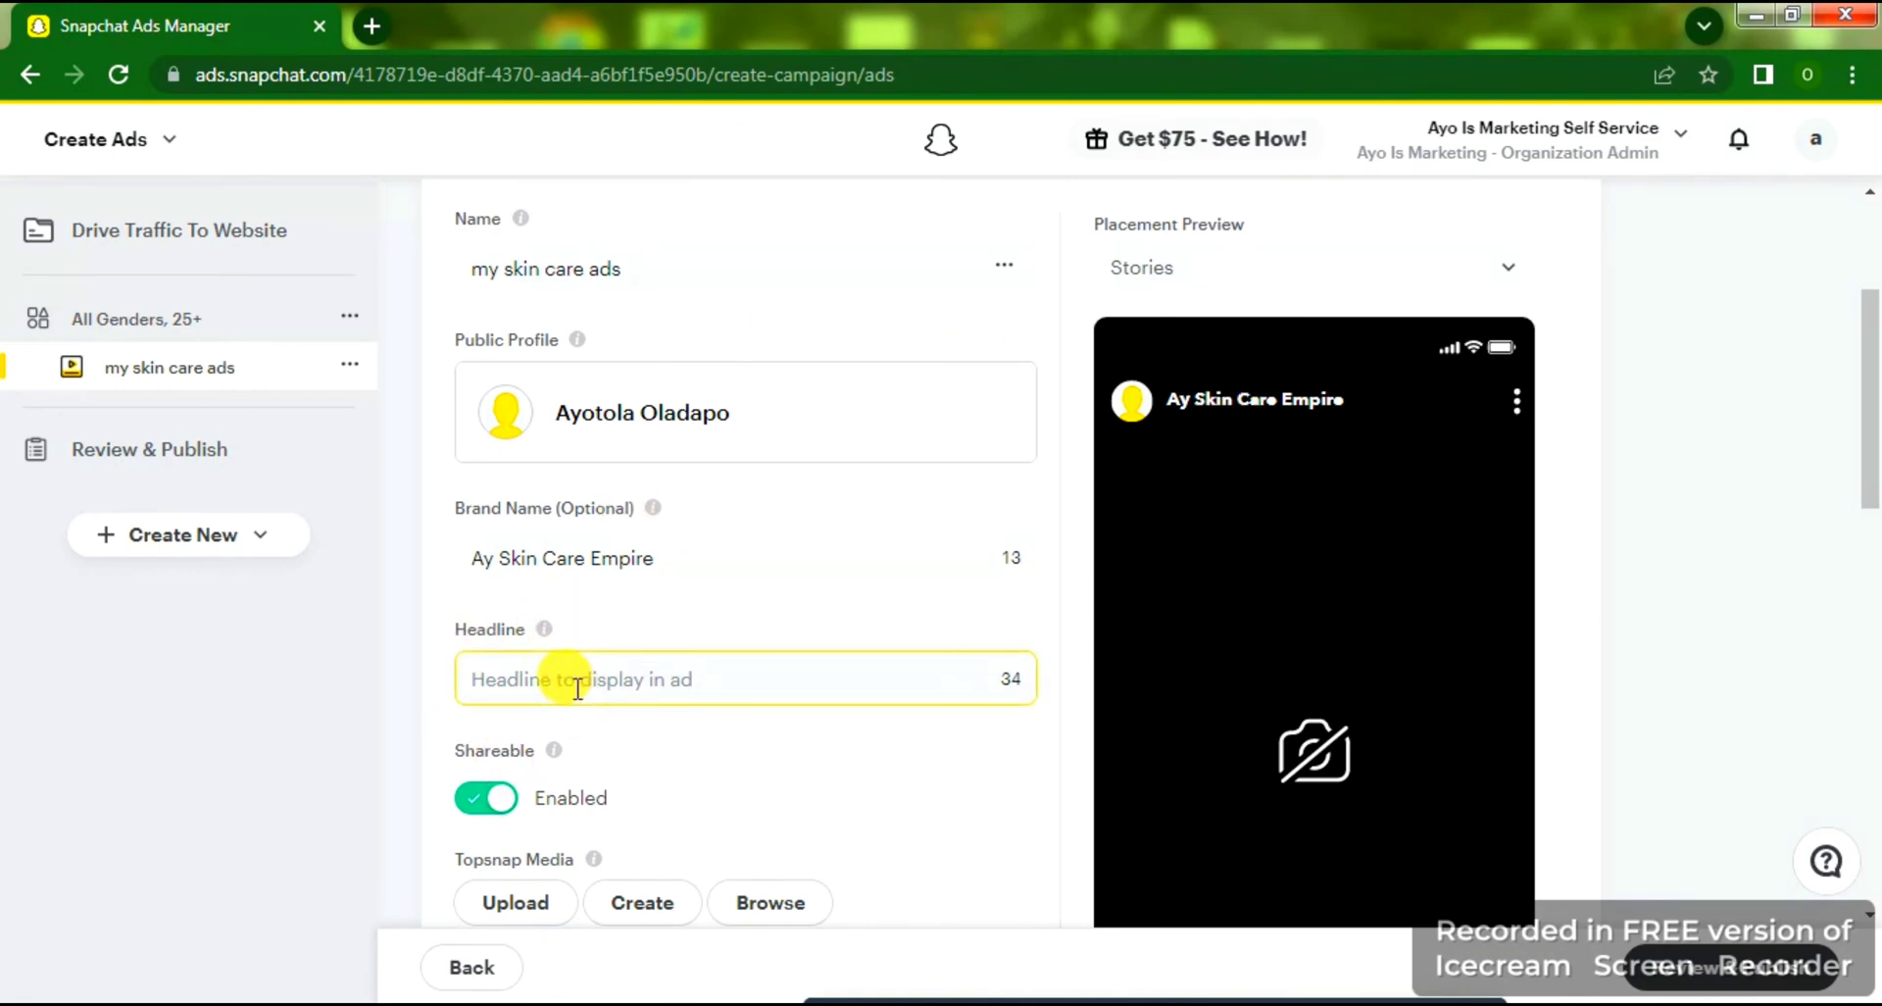
click(578, 689)
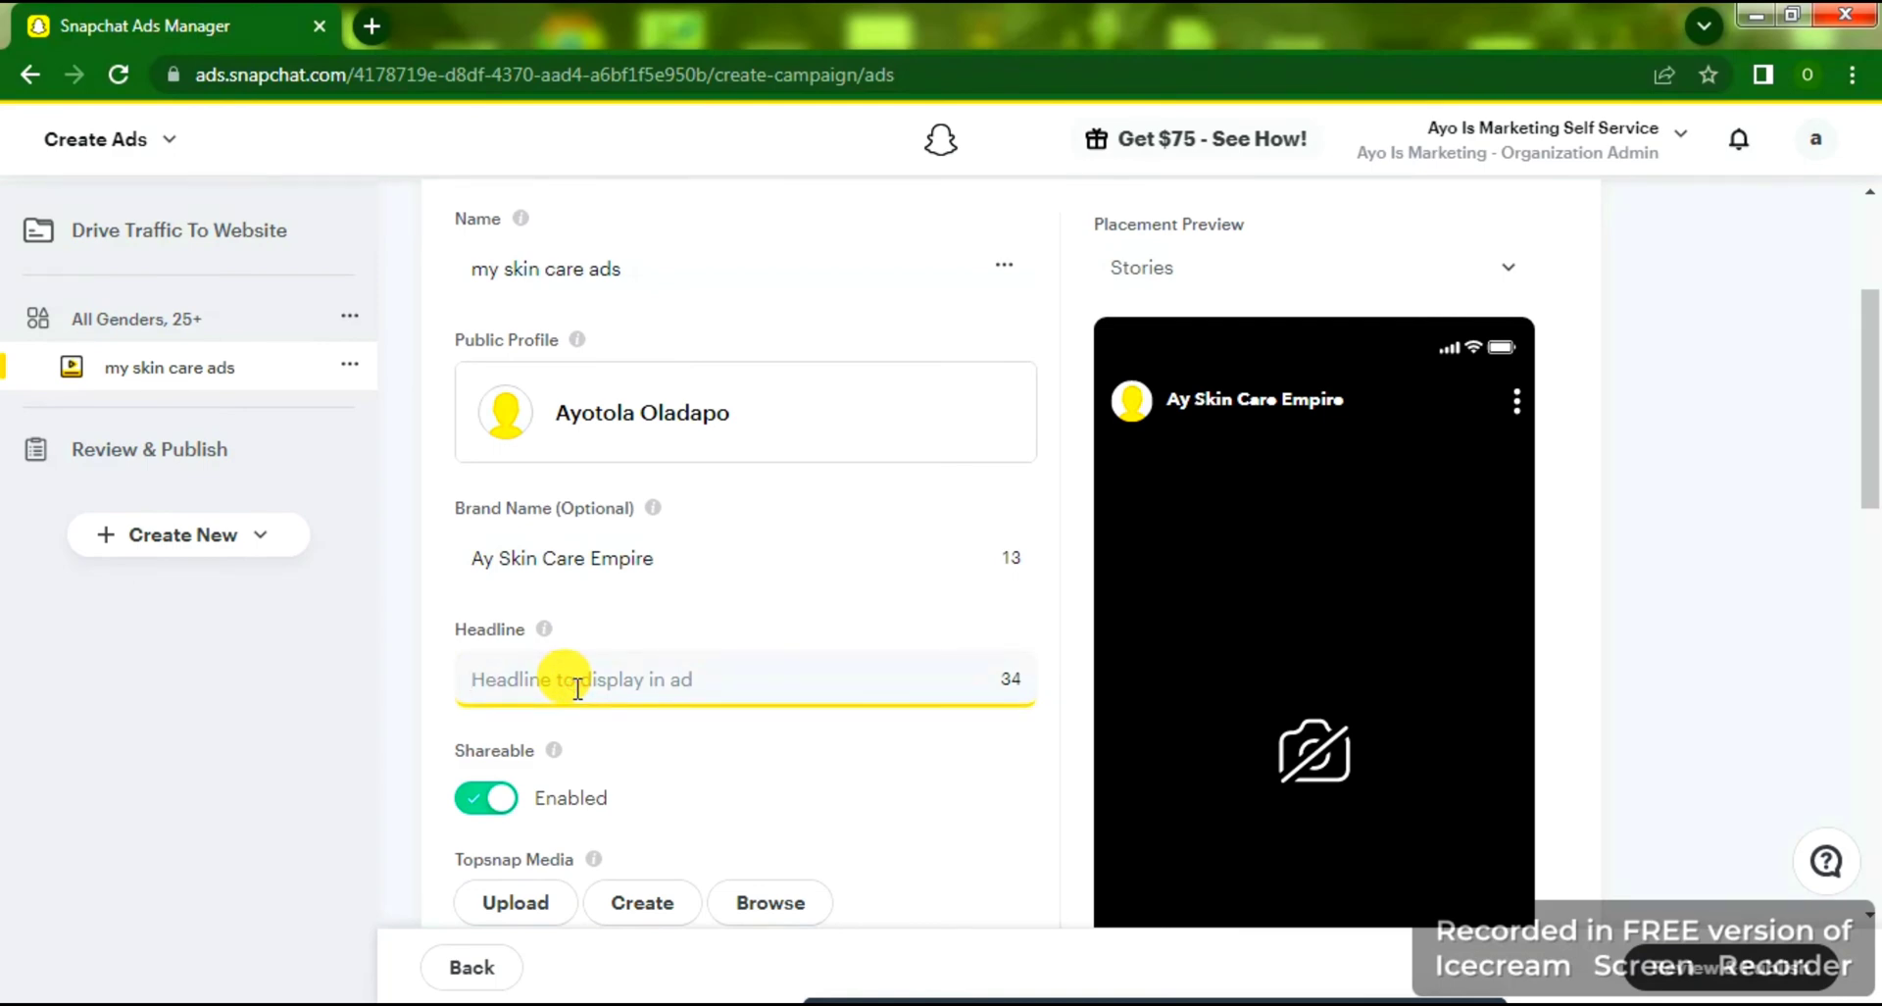
text(T)
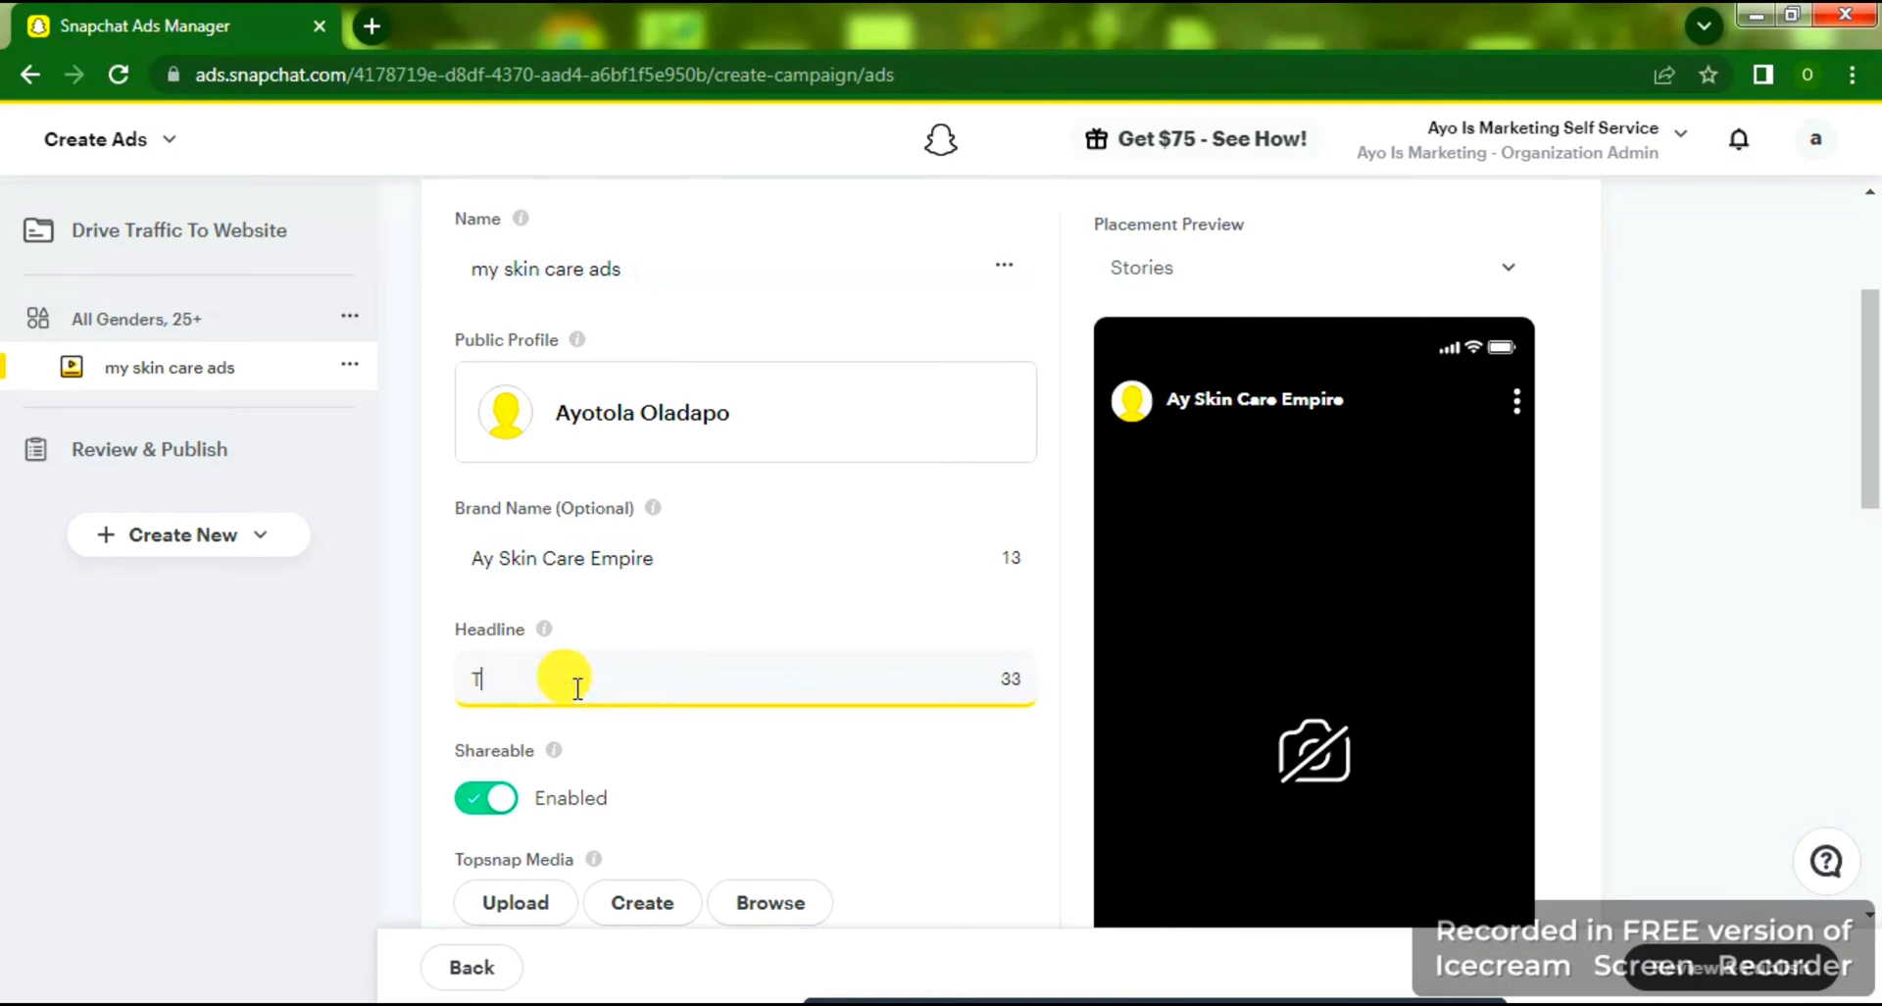
key(BackSpace)
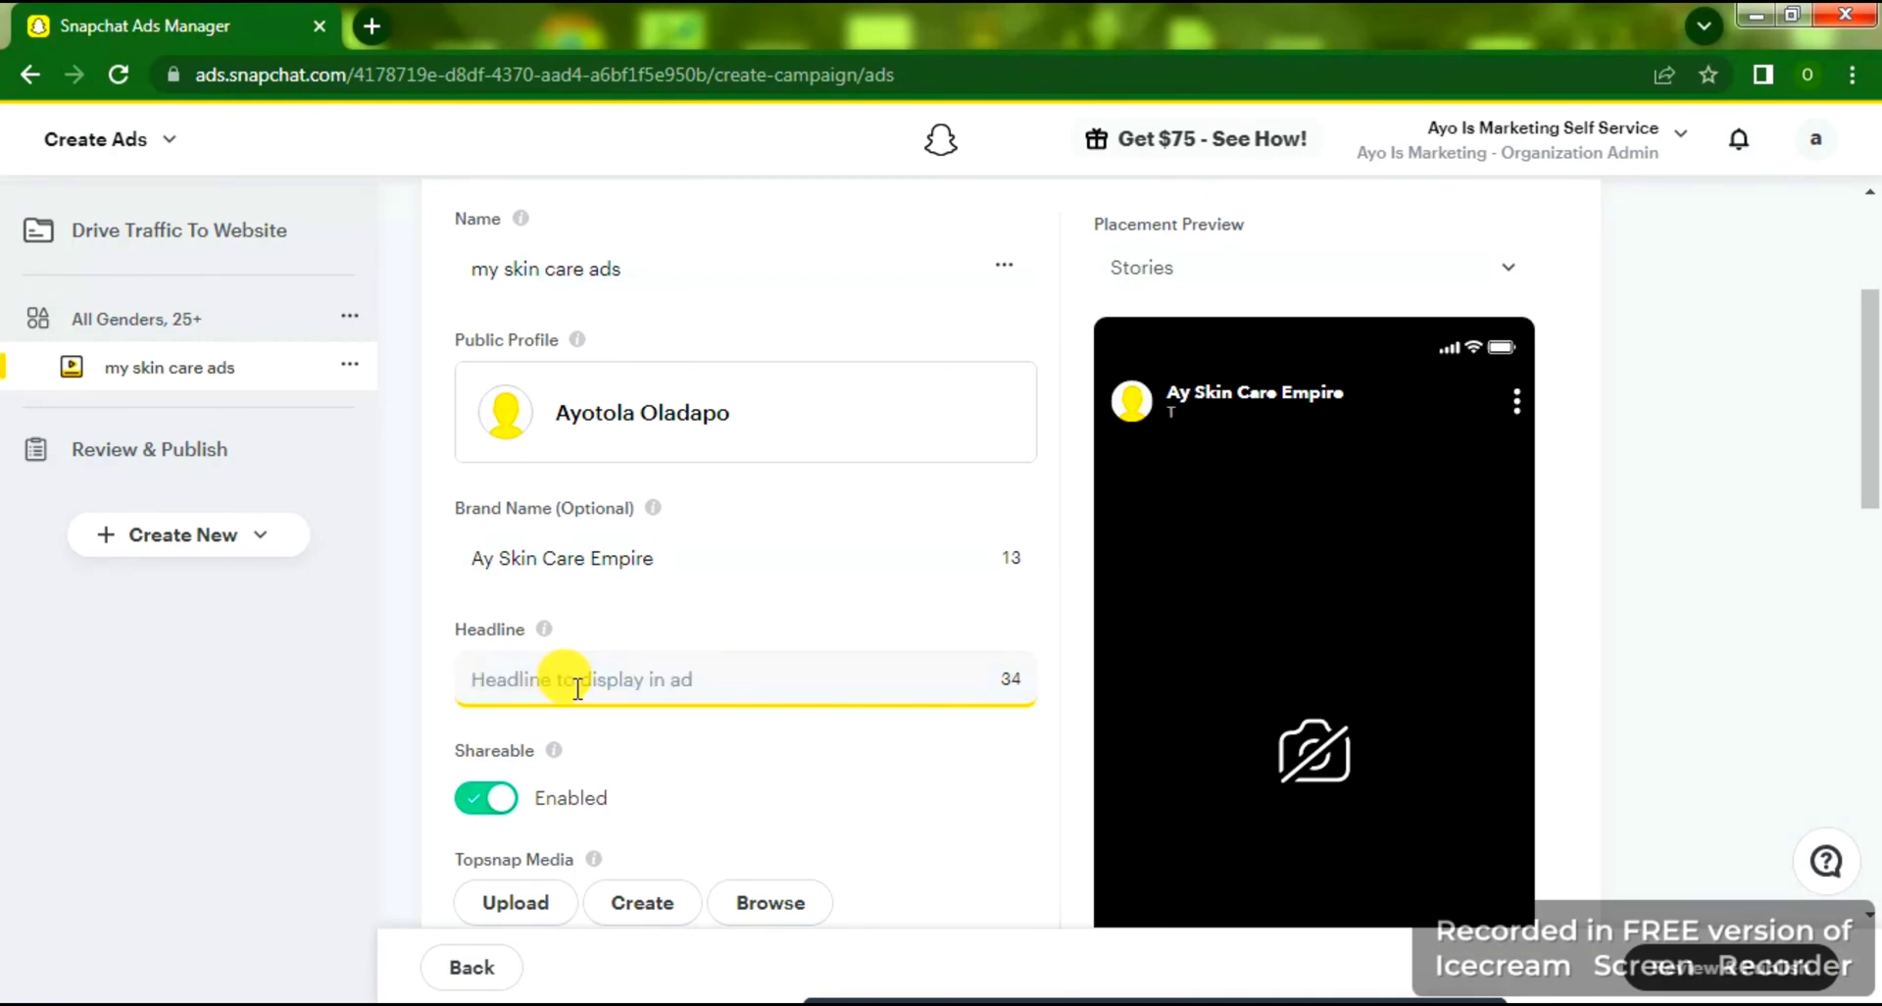
text(Get)
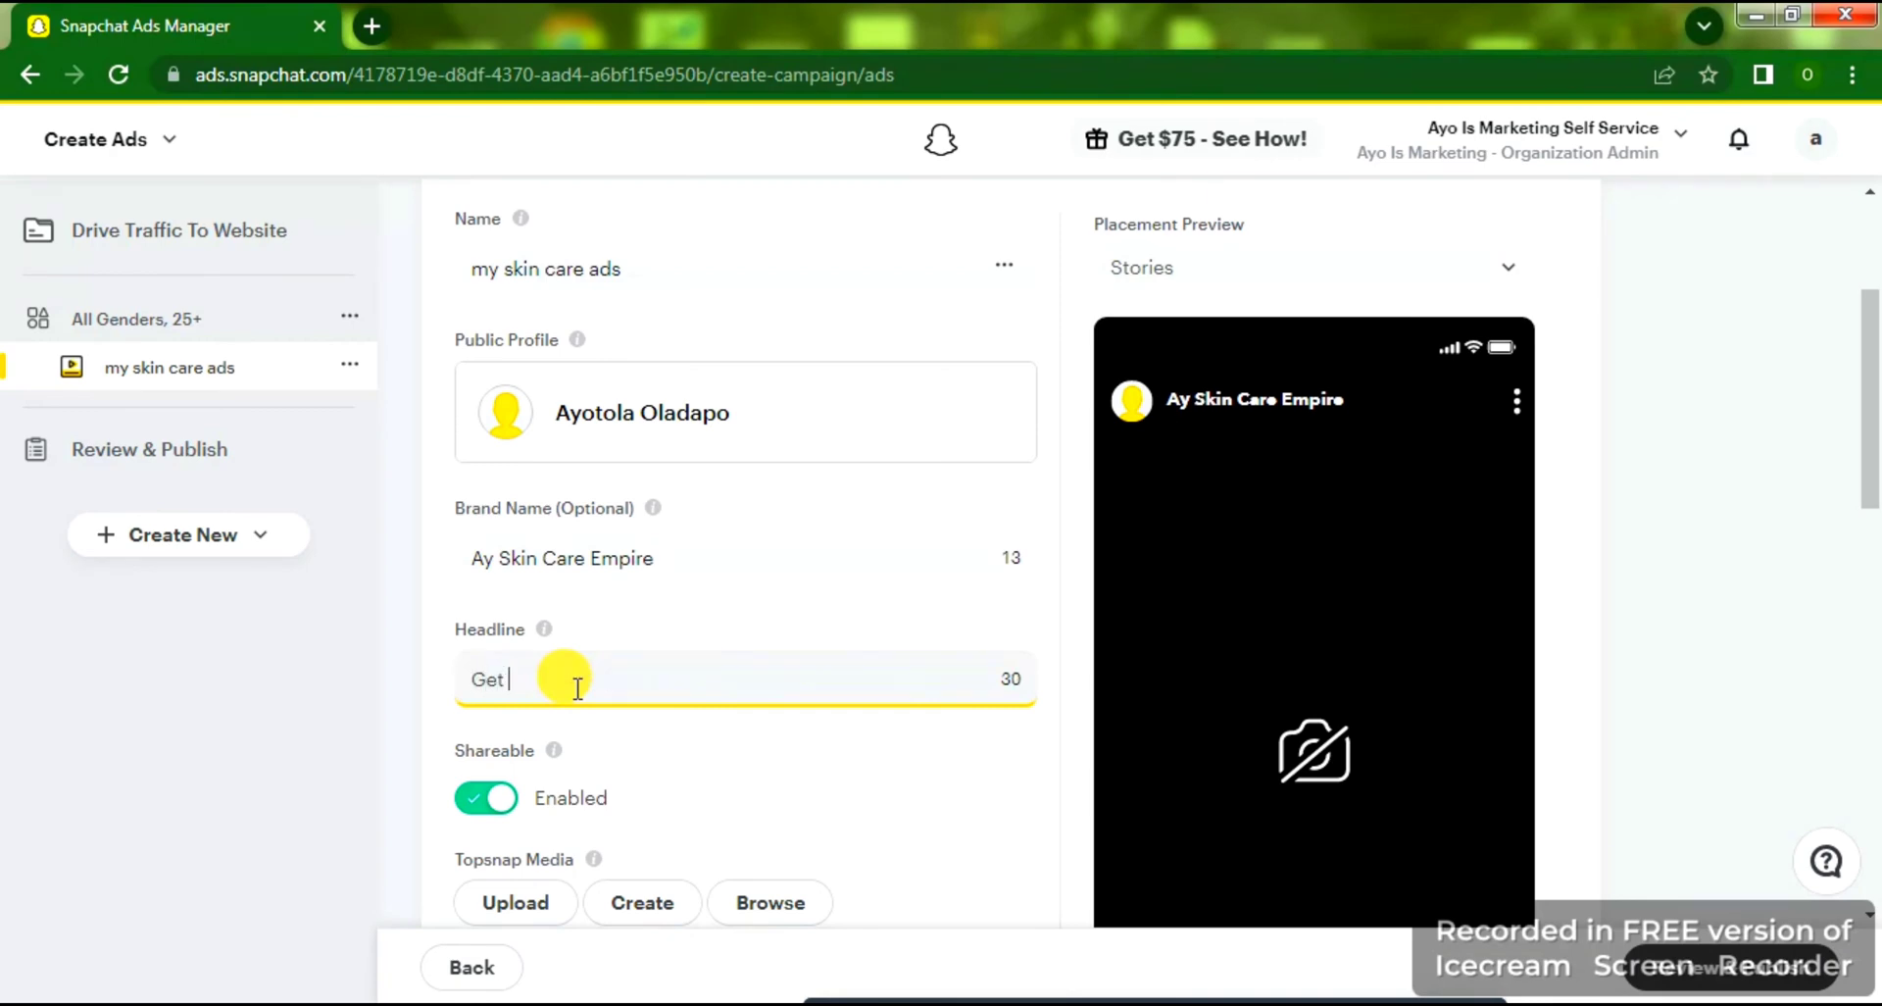
text( The Bes)
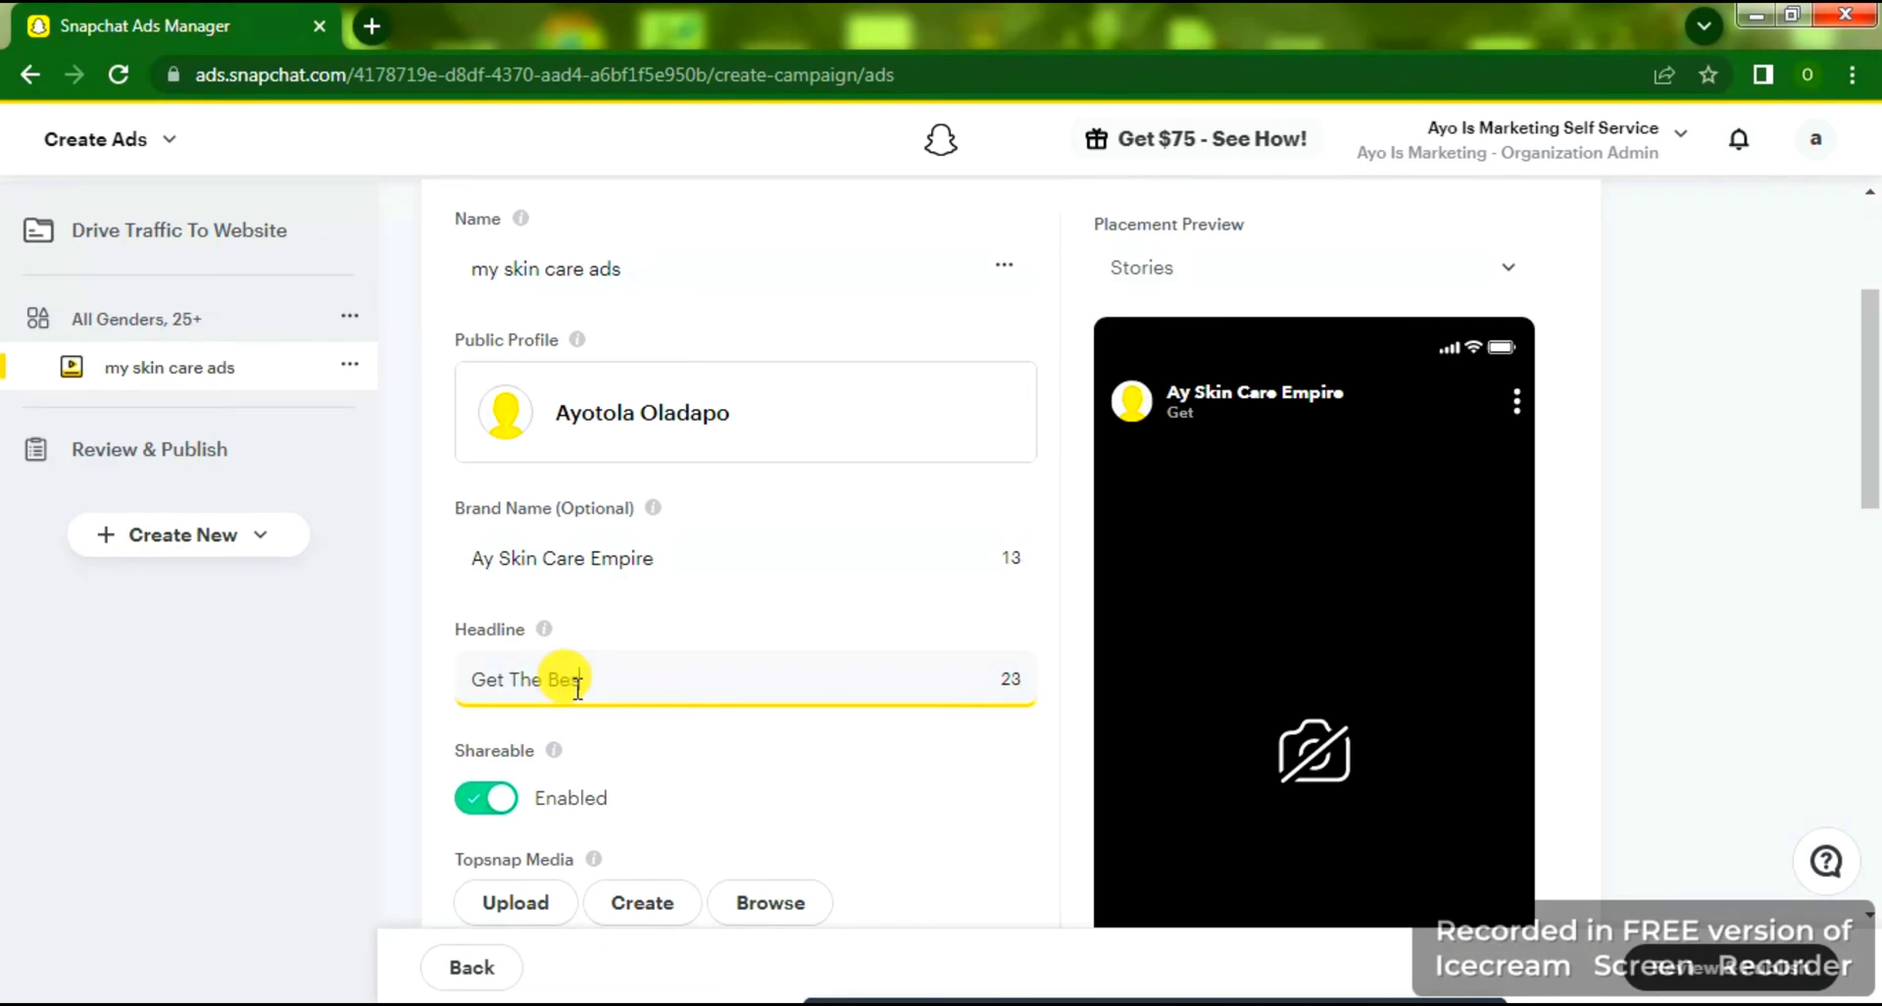
text(t)
text(kin Car)
text(For Stre)
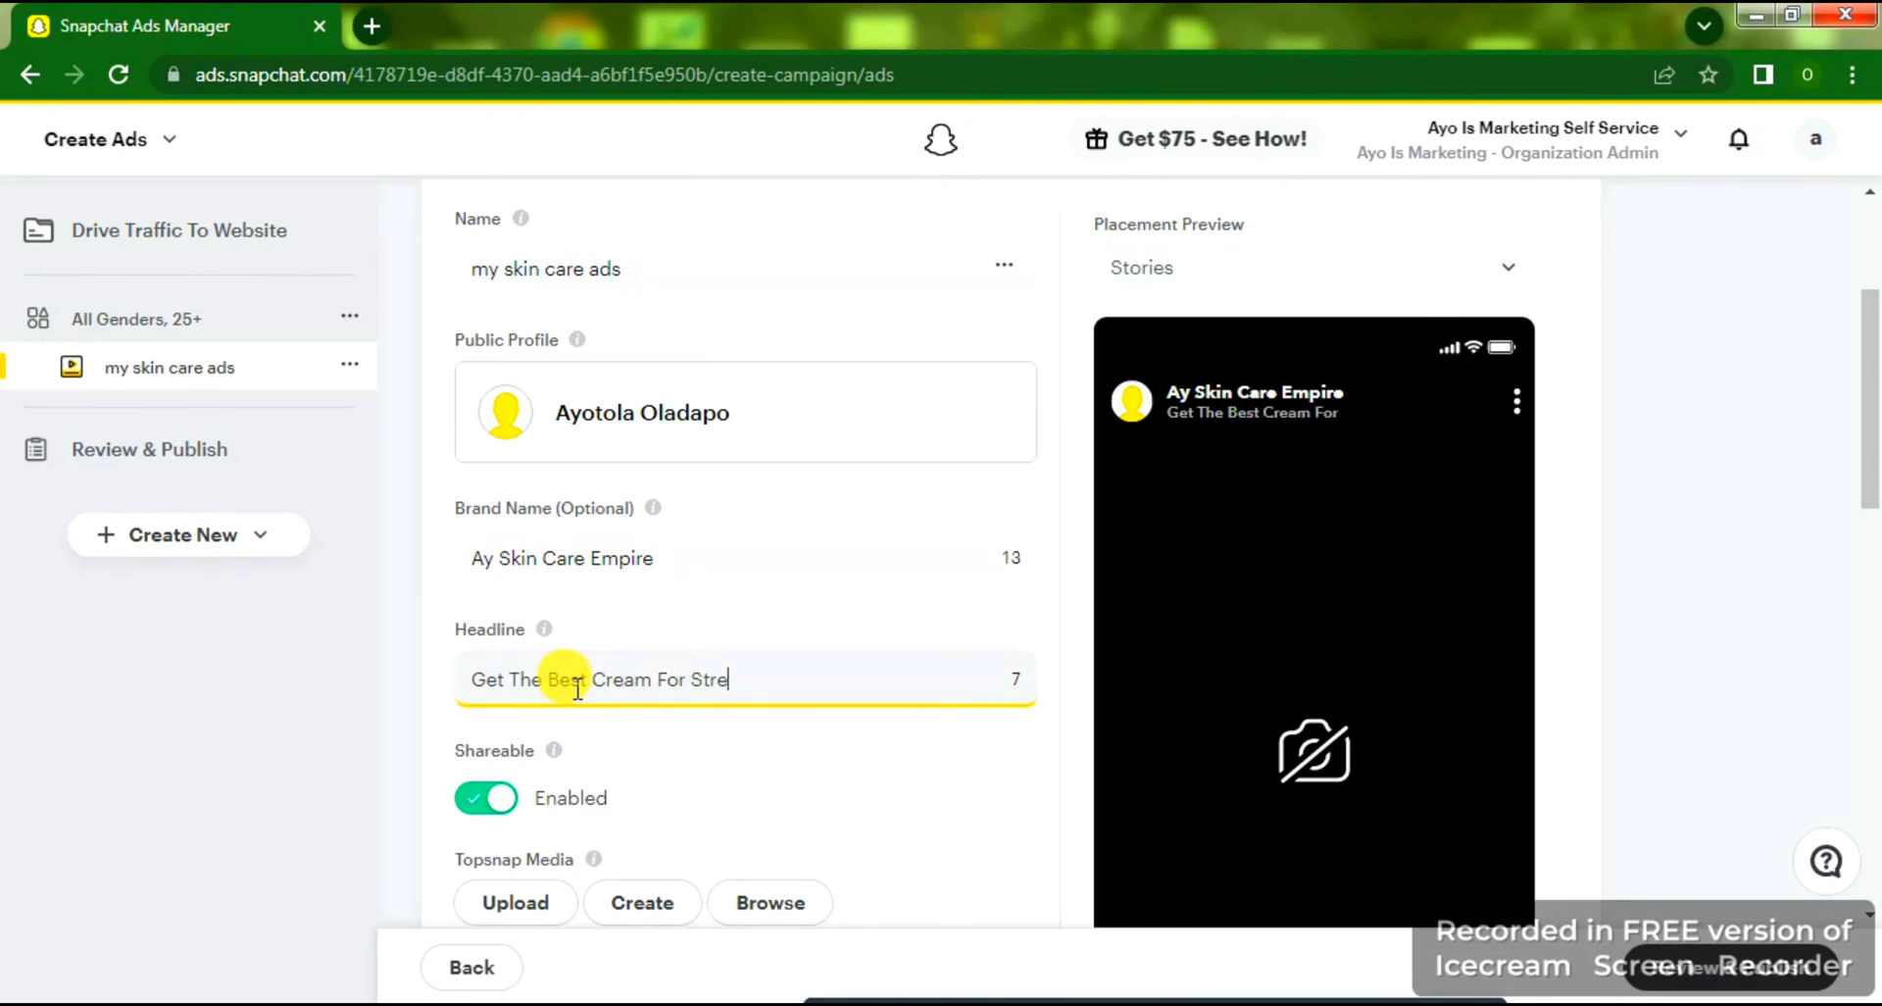
text(tch Mar)
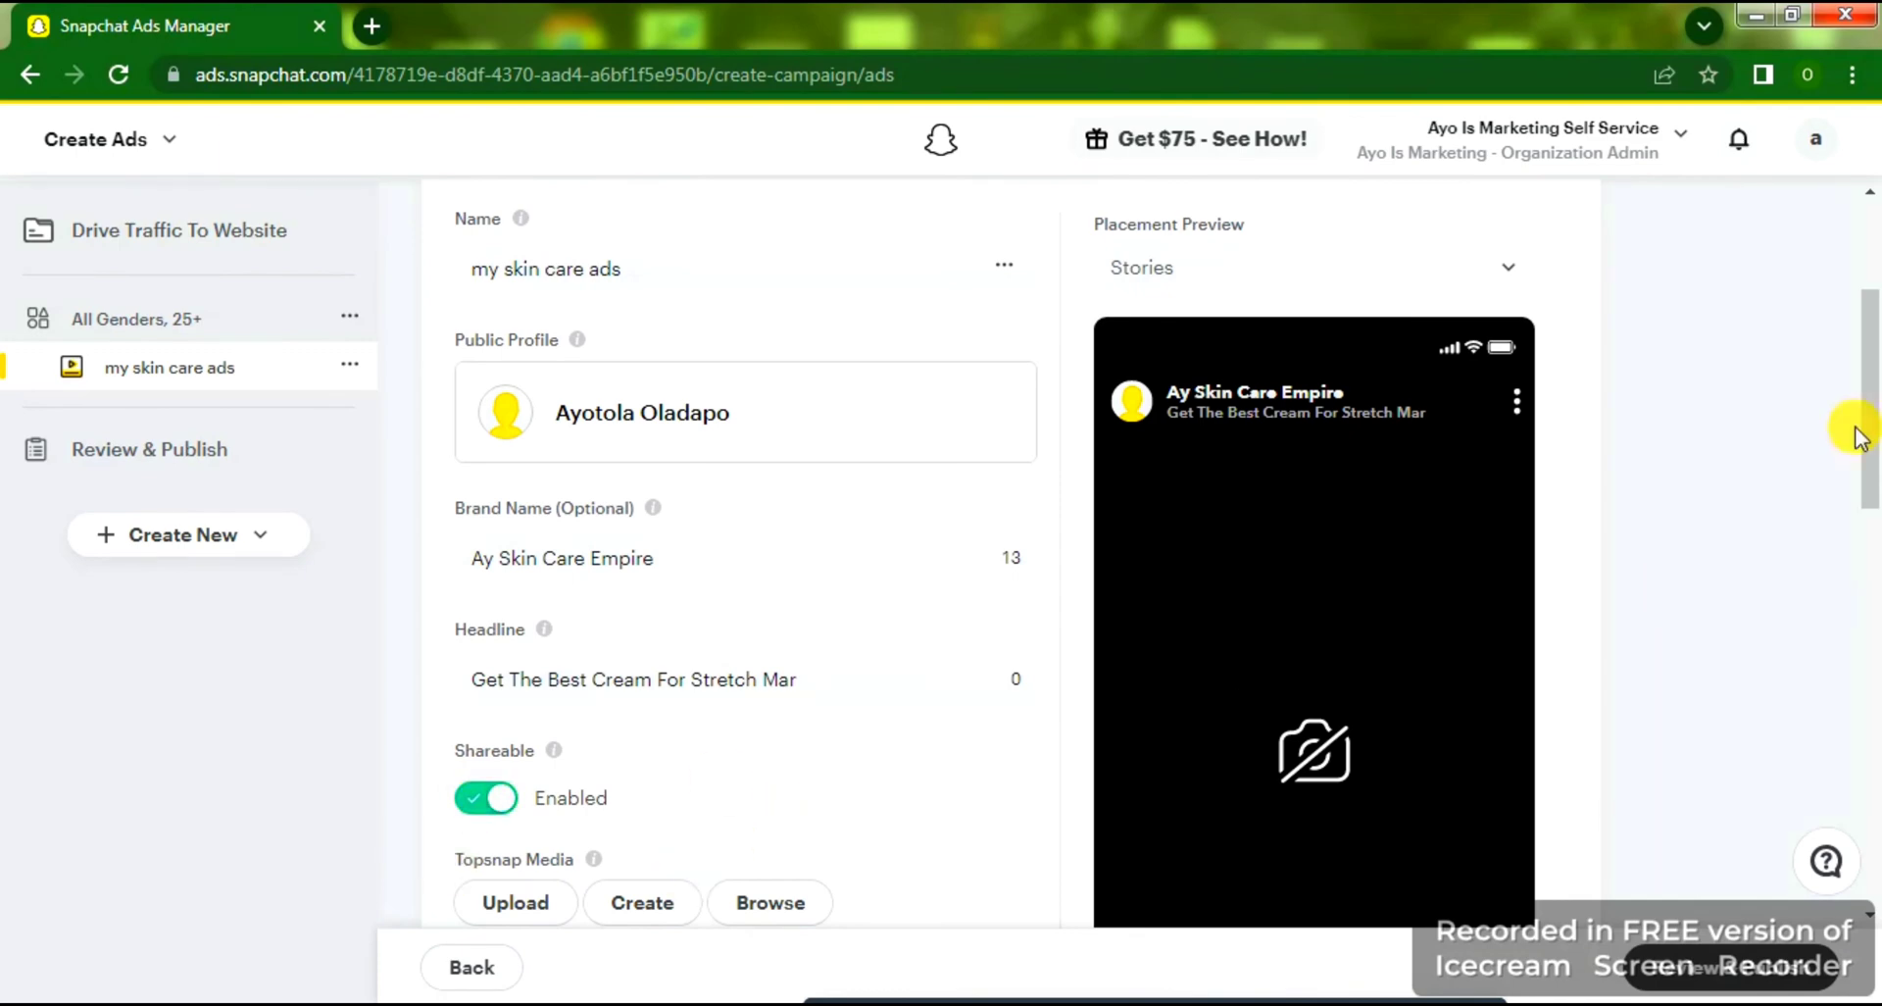
Try to upload the contentImage picture from the Downloads folder as the ad's Topsnap media.
scroll(1869, 441, down, 3)
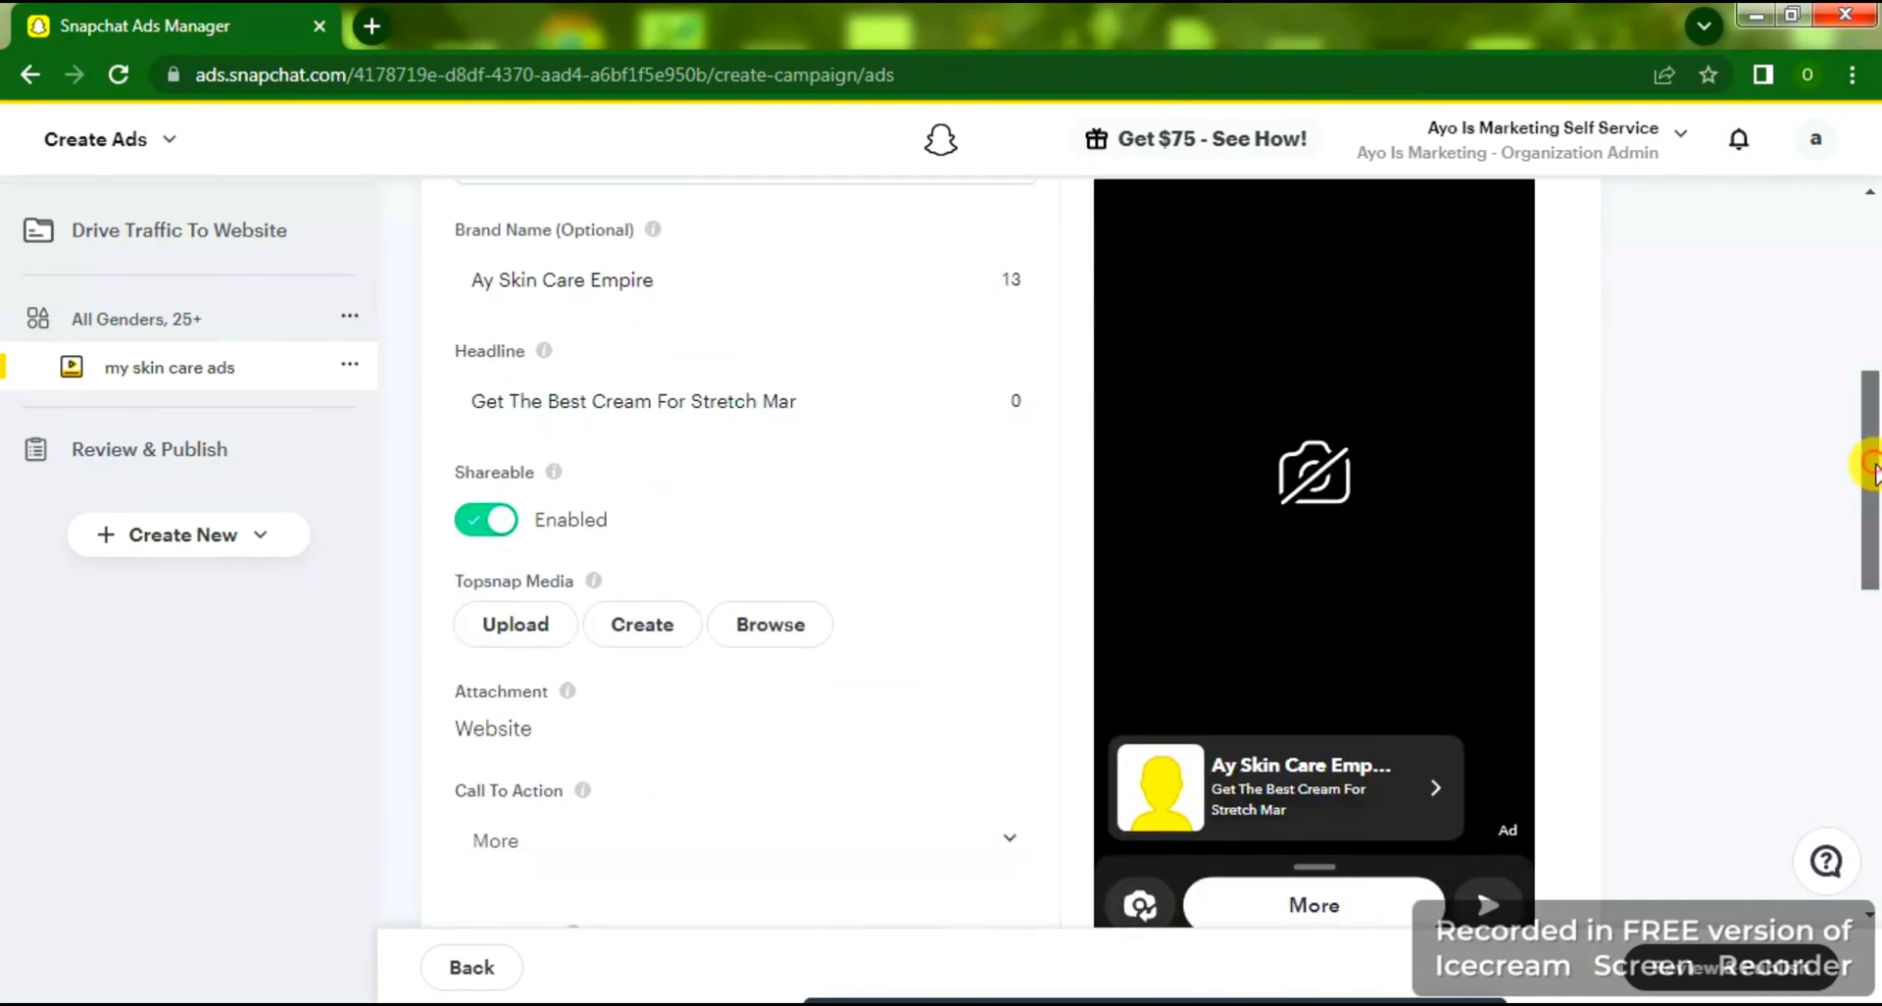
scroll(1869, 471, down, 1)
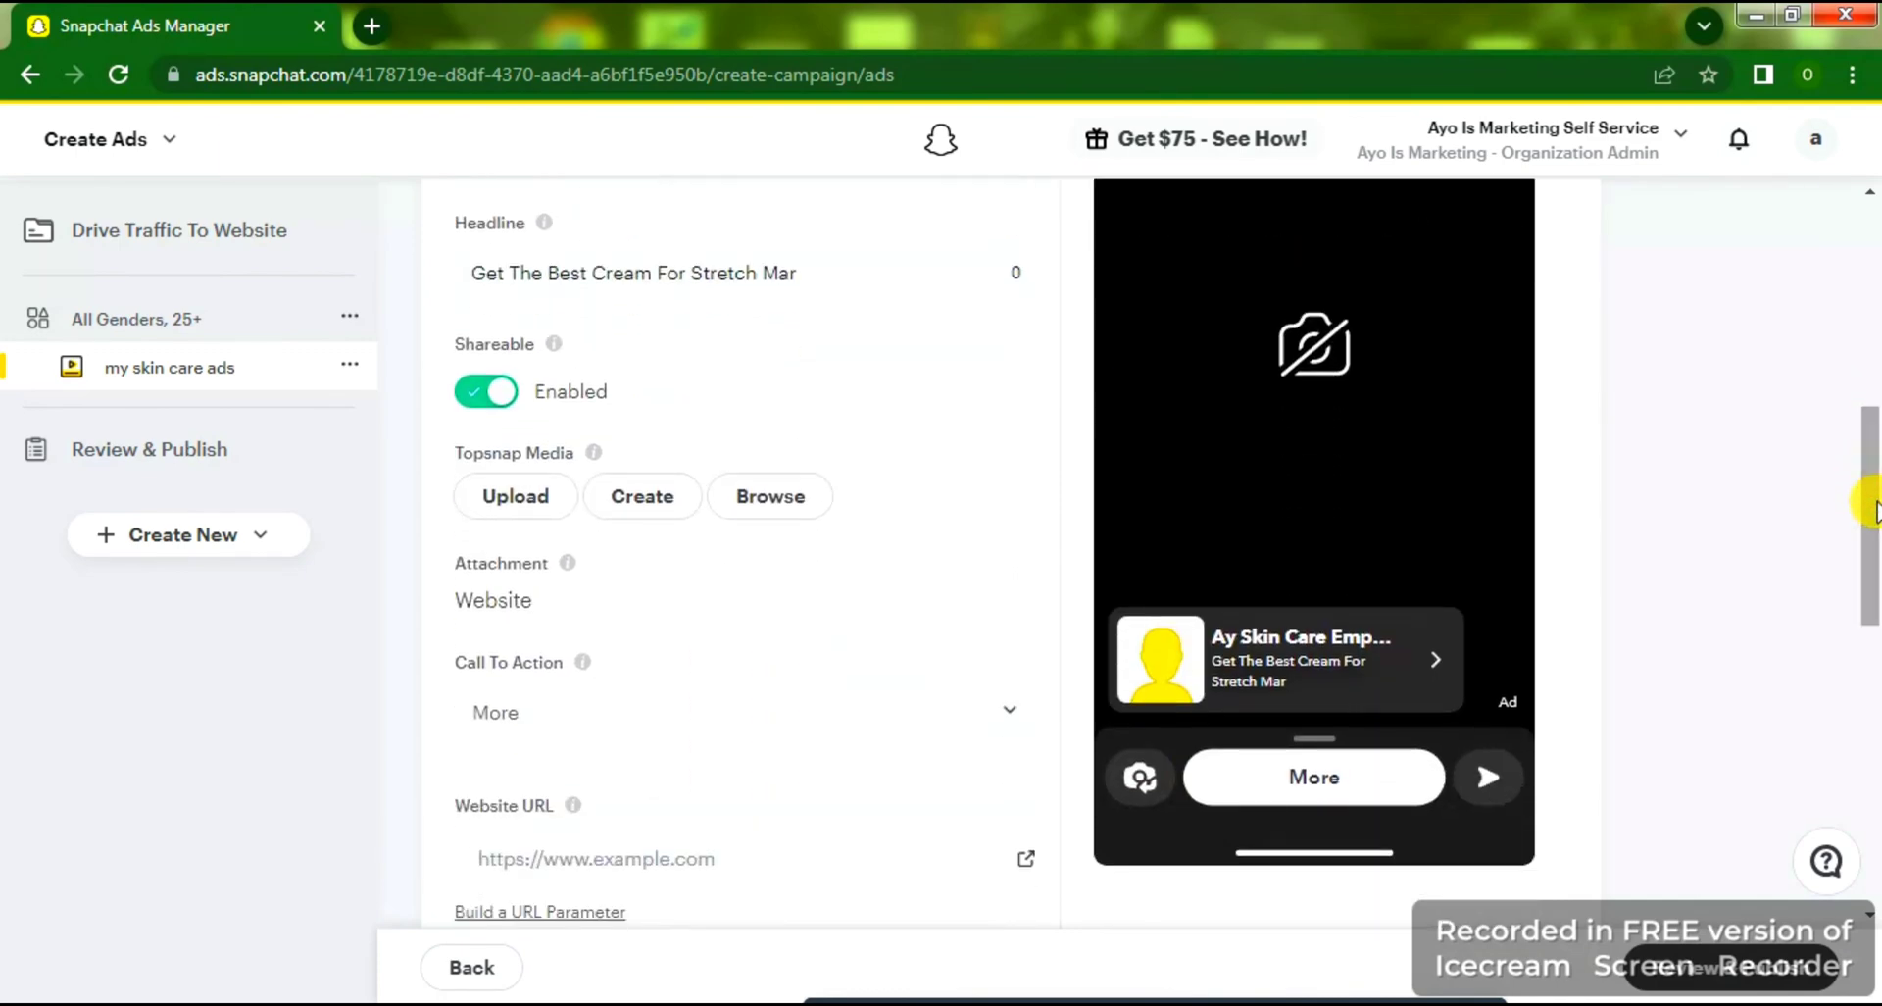
click(507, 509)
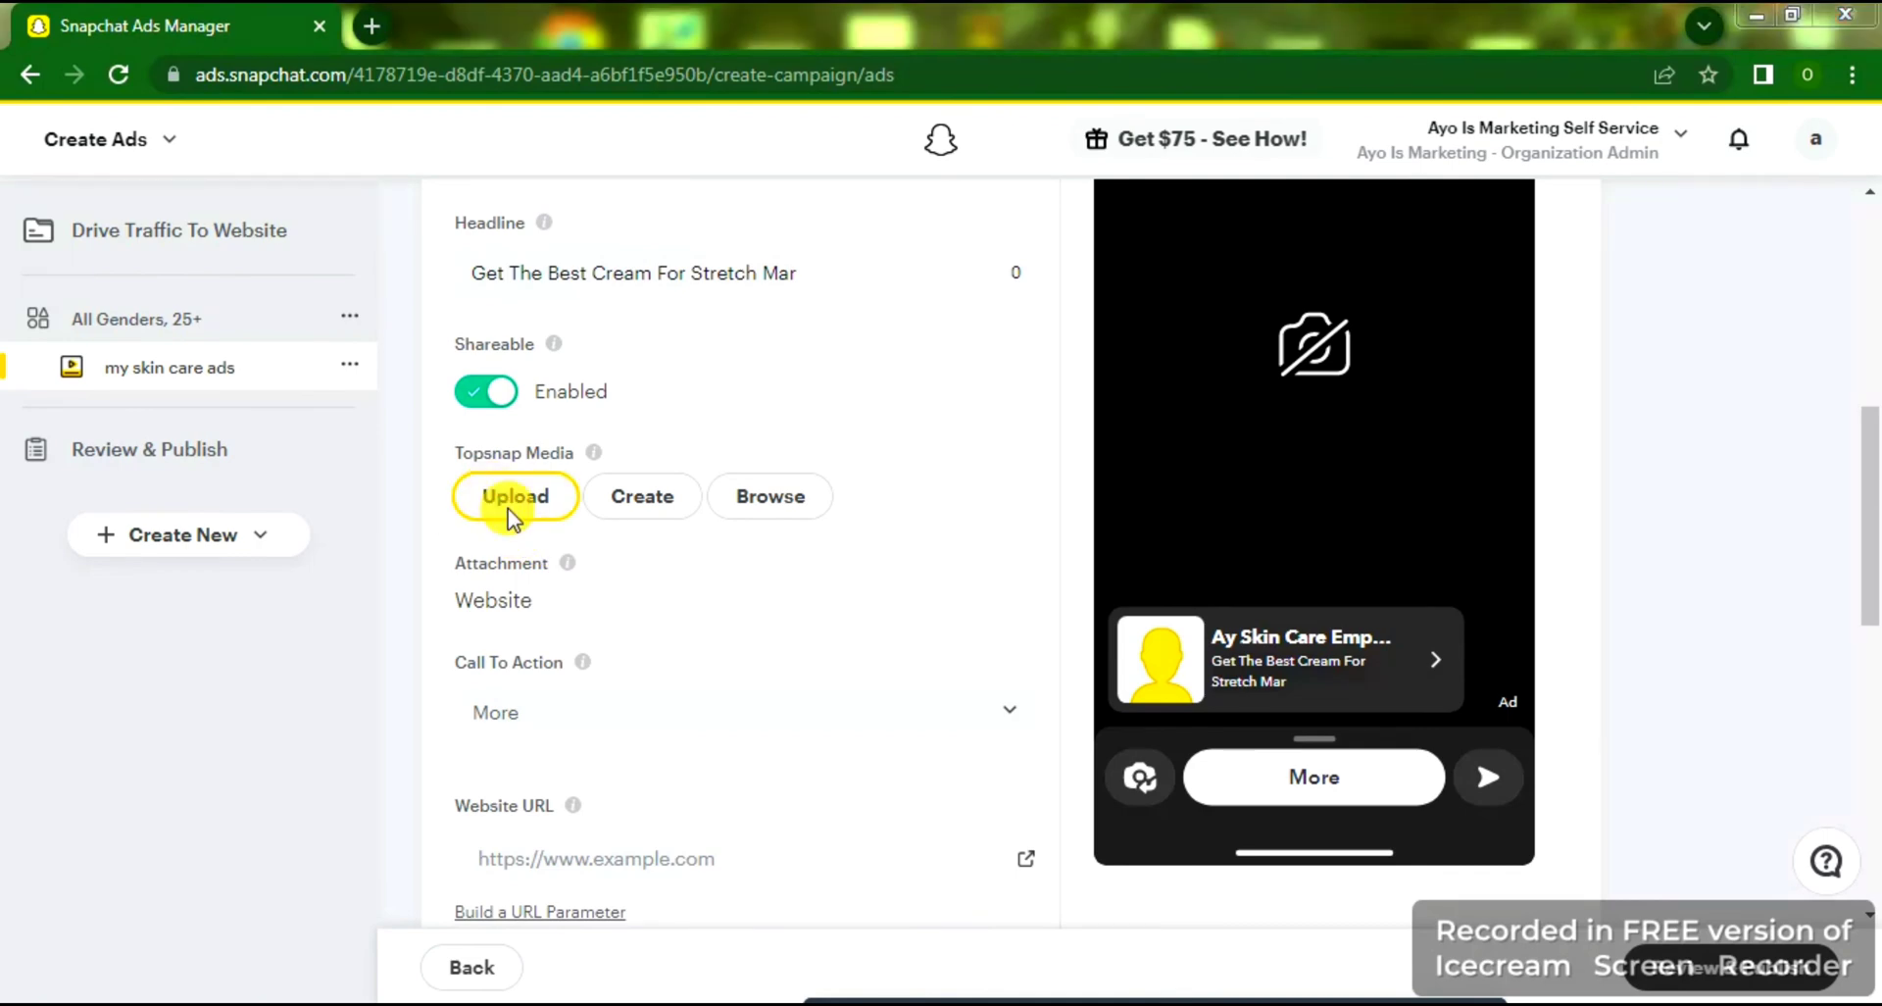
click(508, 508)
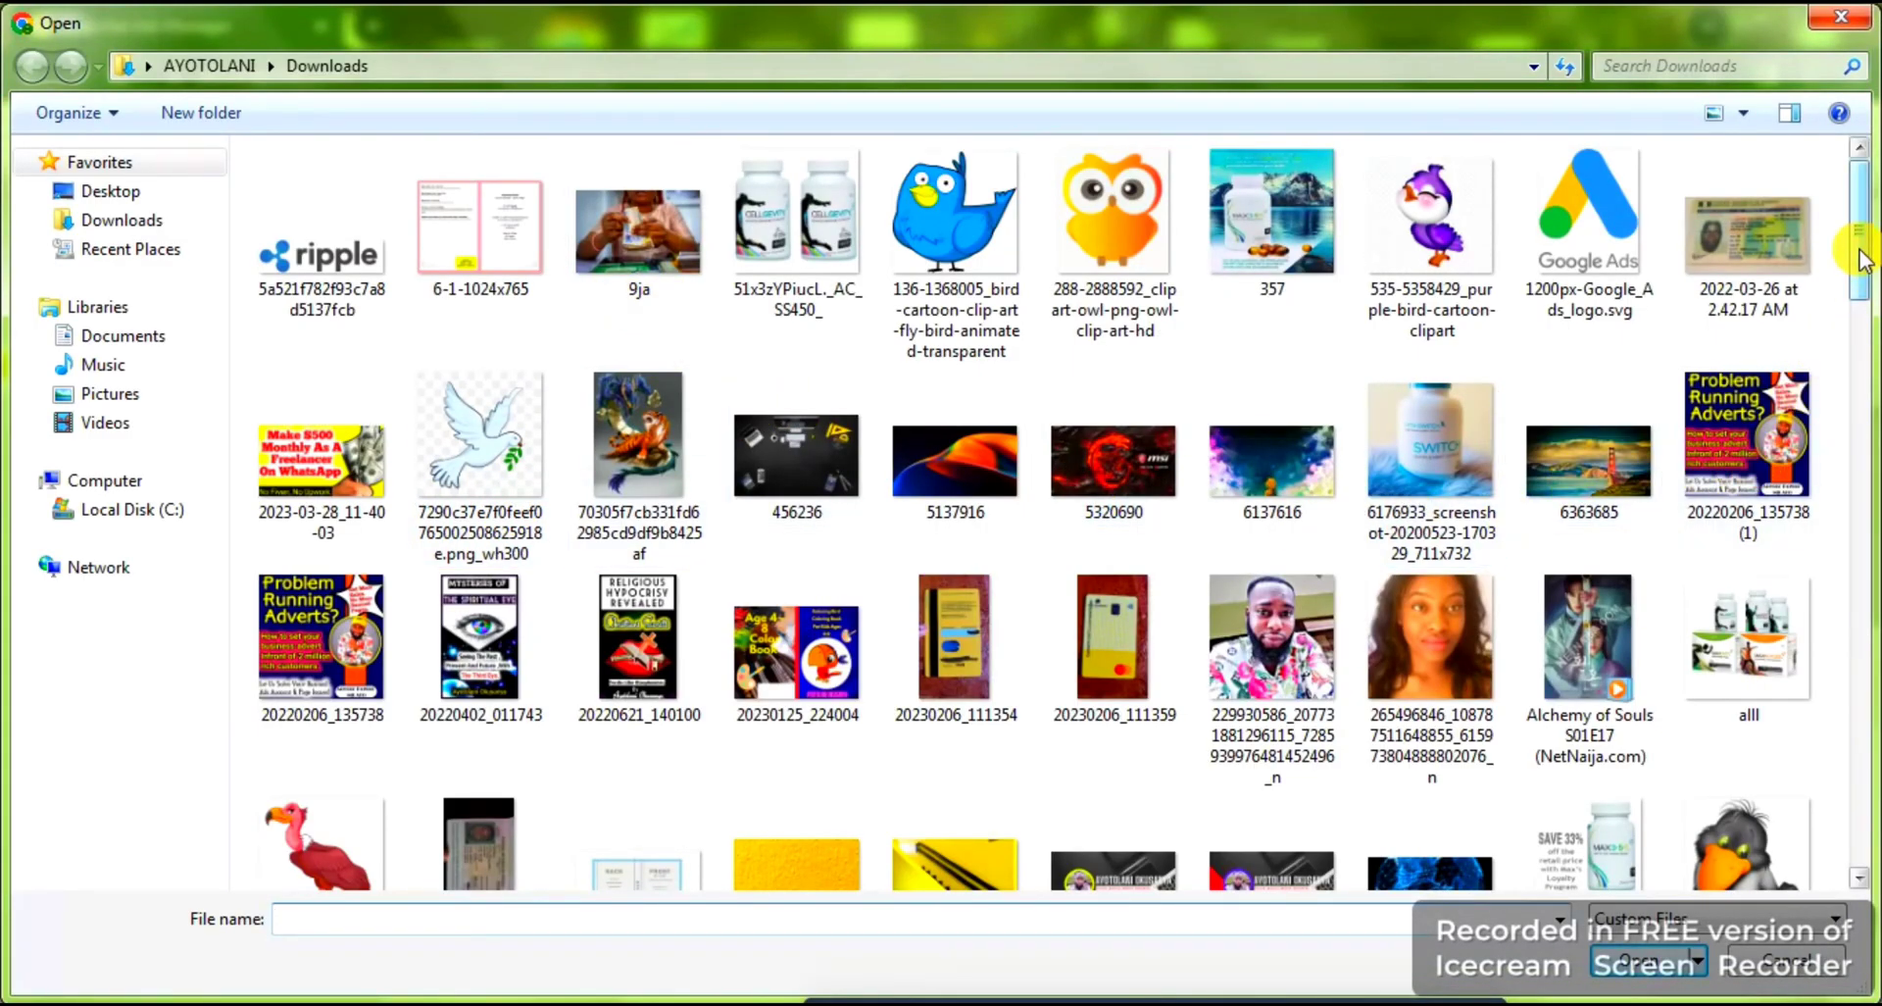
drag(1860, 257, 1859, 374)
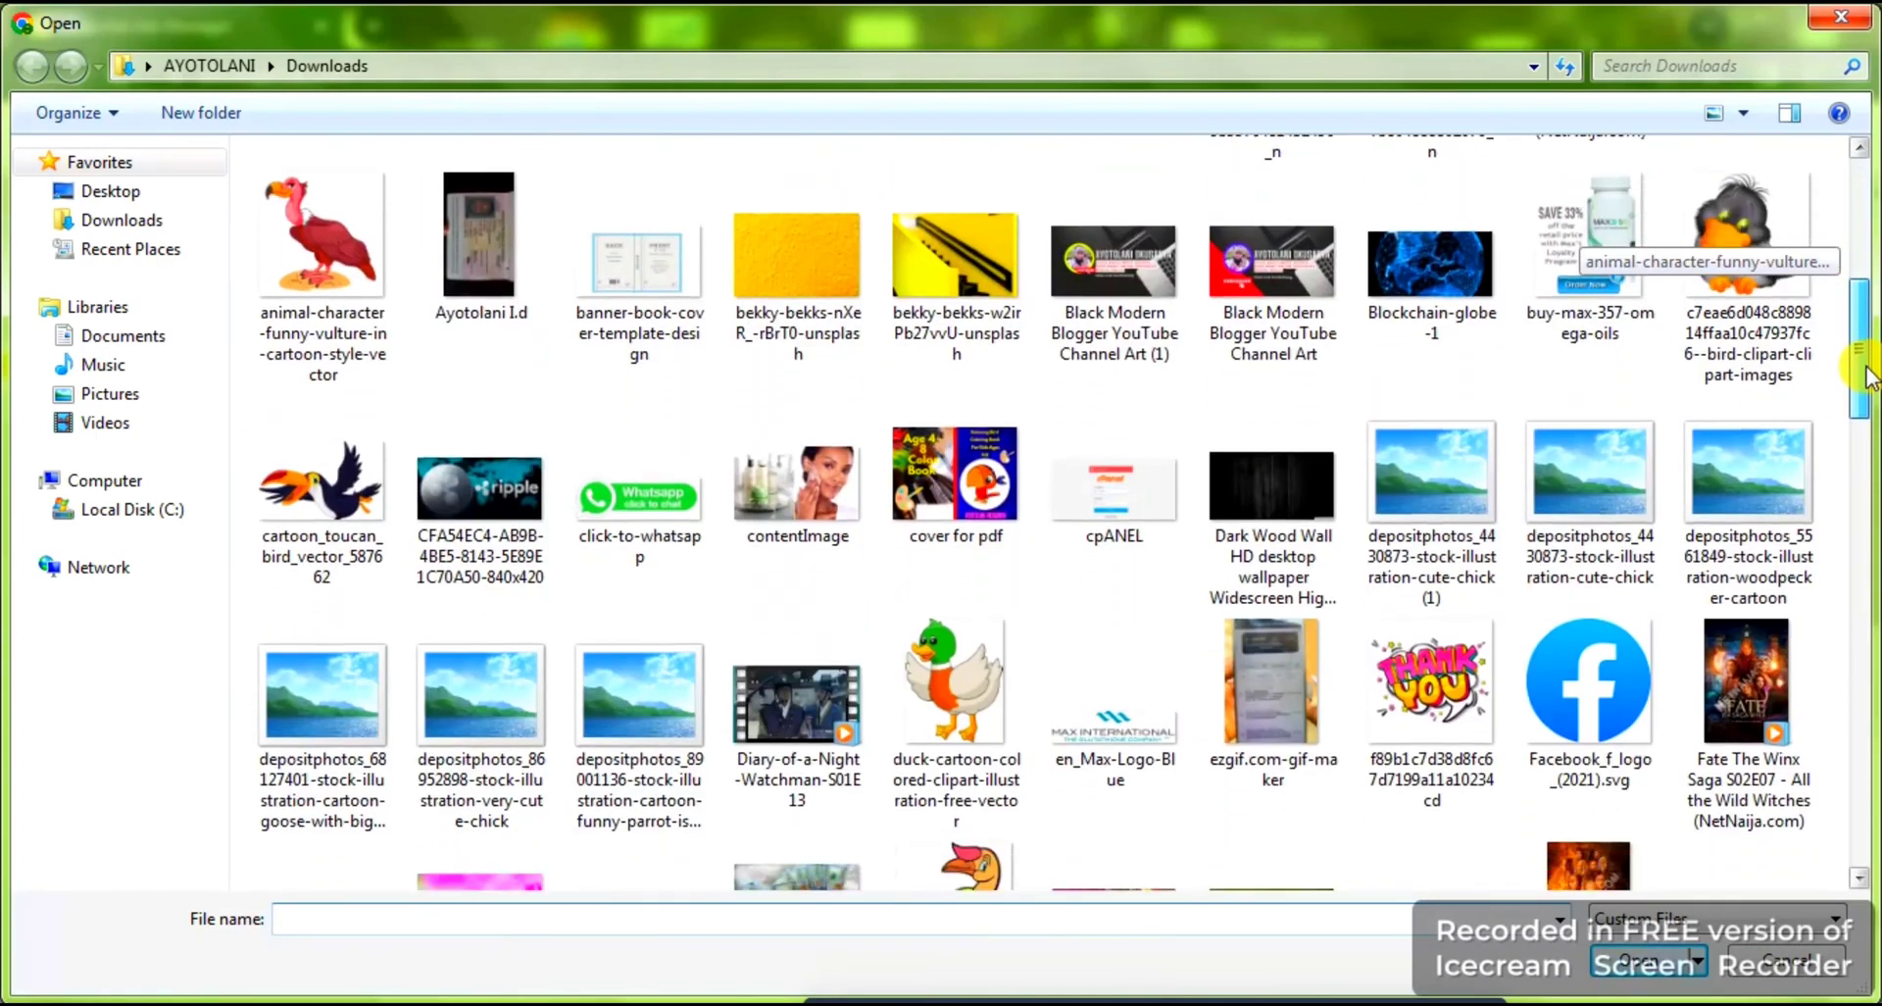
click(739, 450)
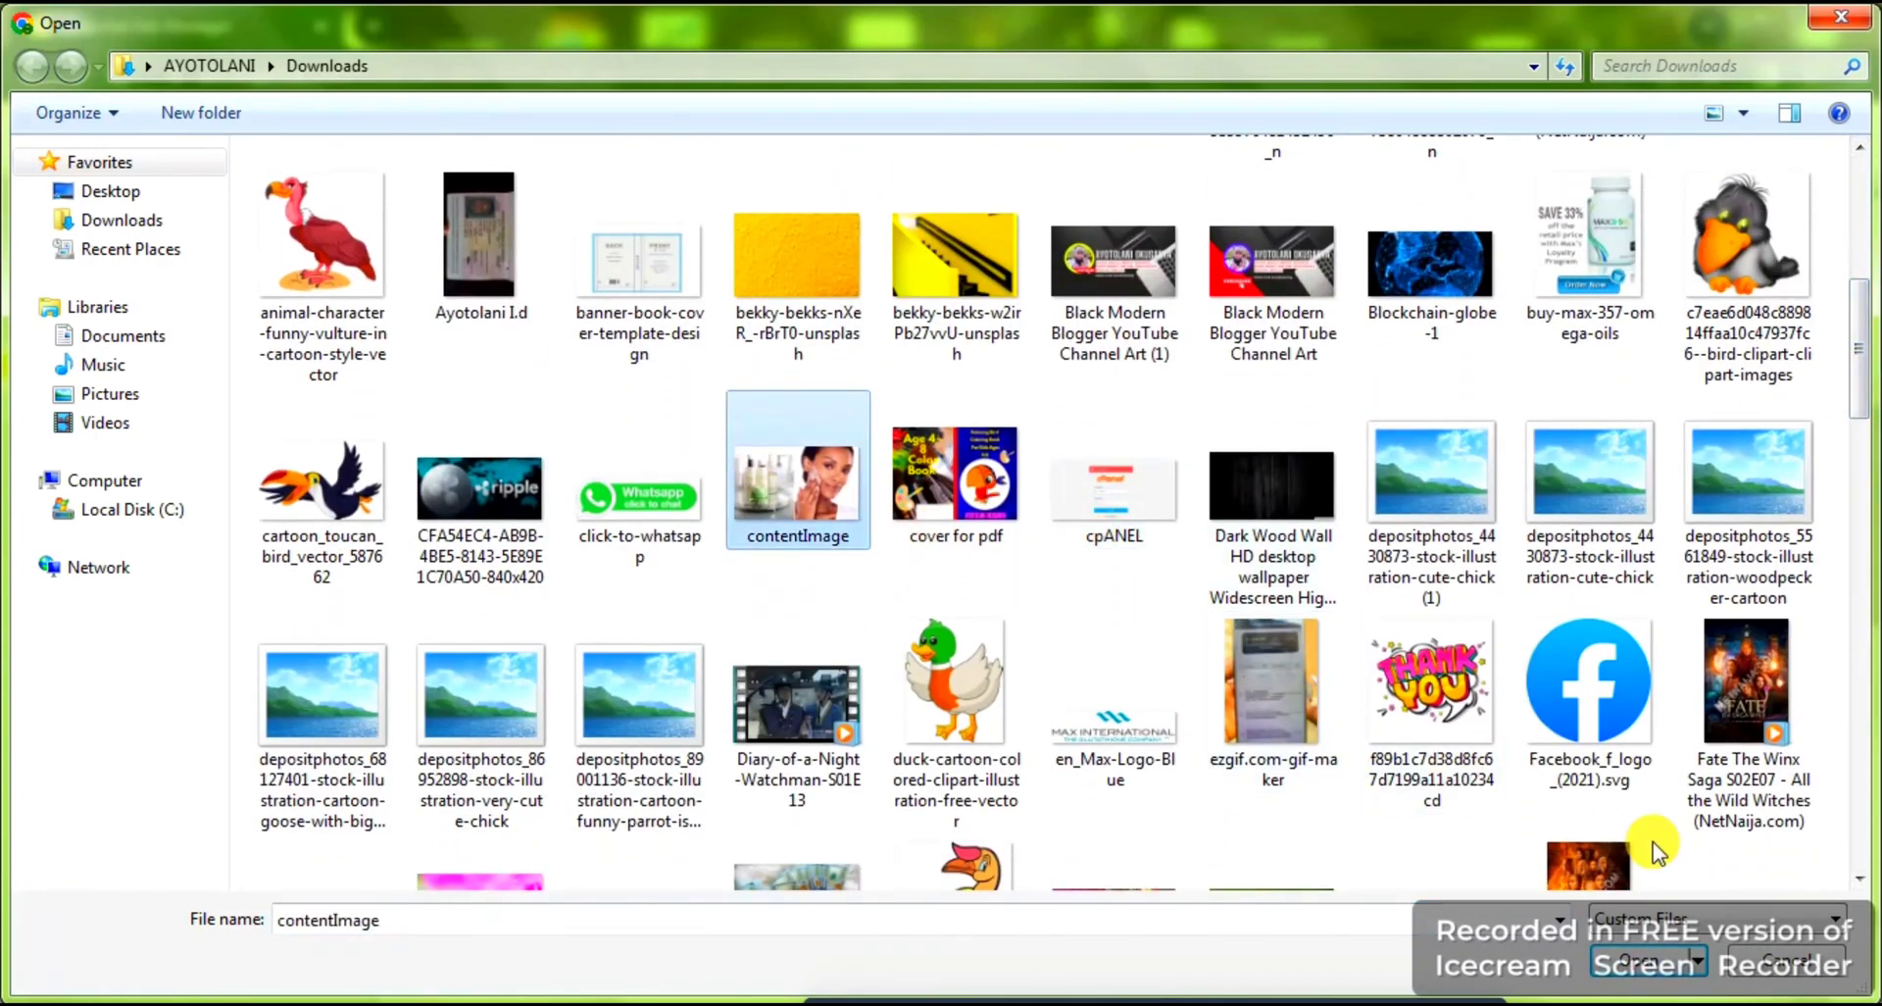
click(1657, 963)
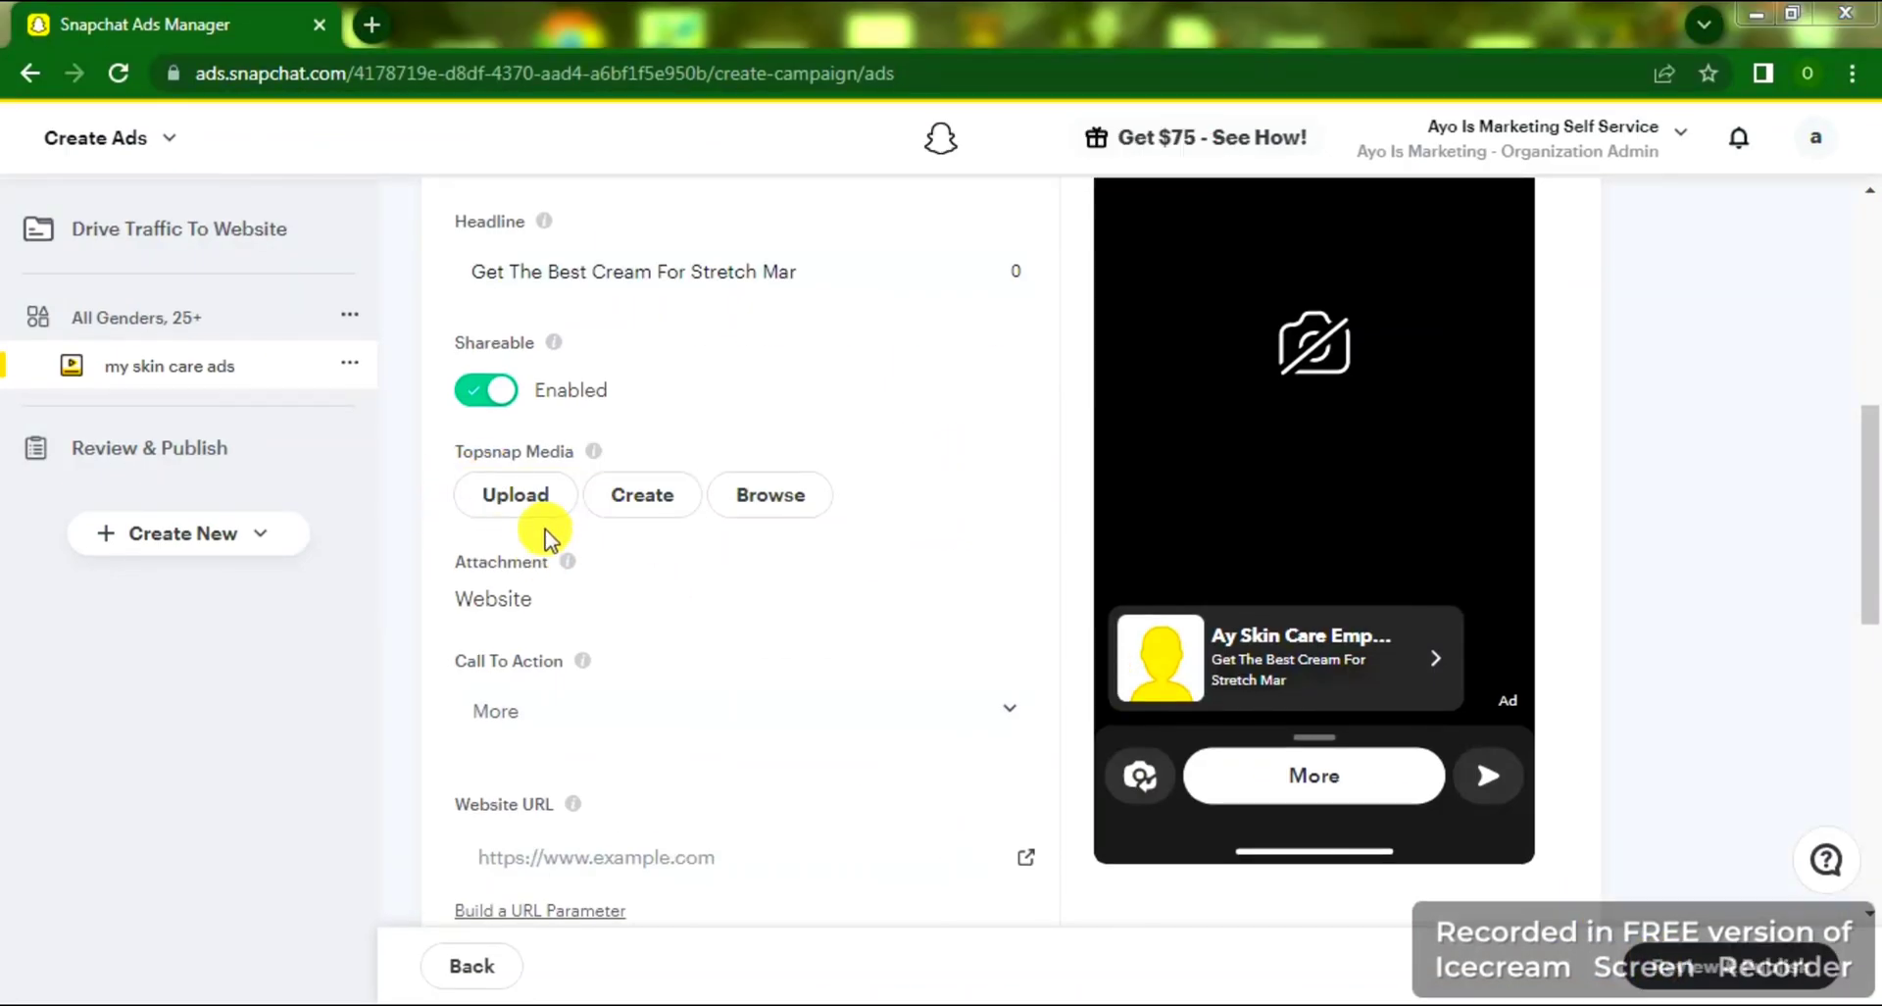
Upload the img picture from the Downloads folder as Topsnap media, cropped to keep the full slogan and all the products.
click(505, 507)
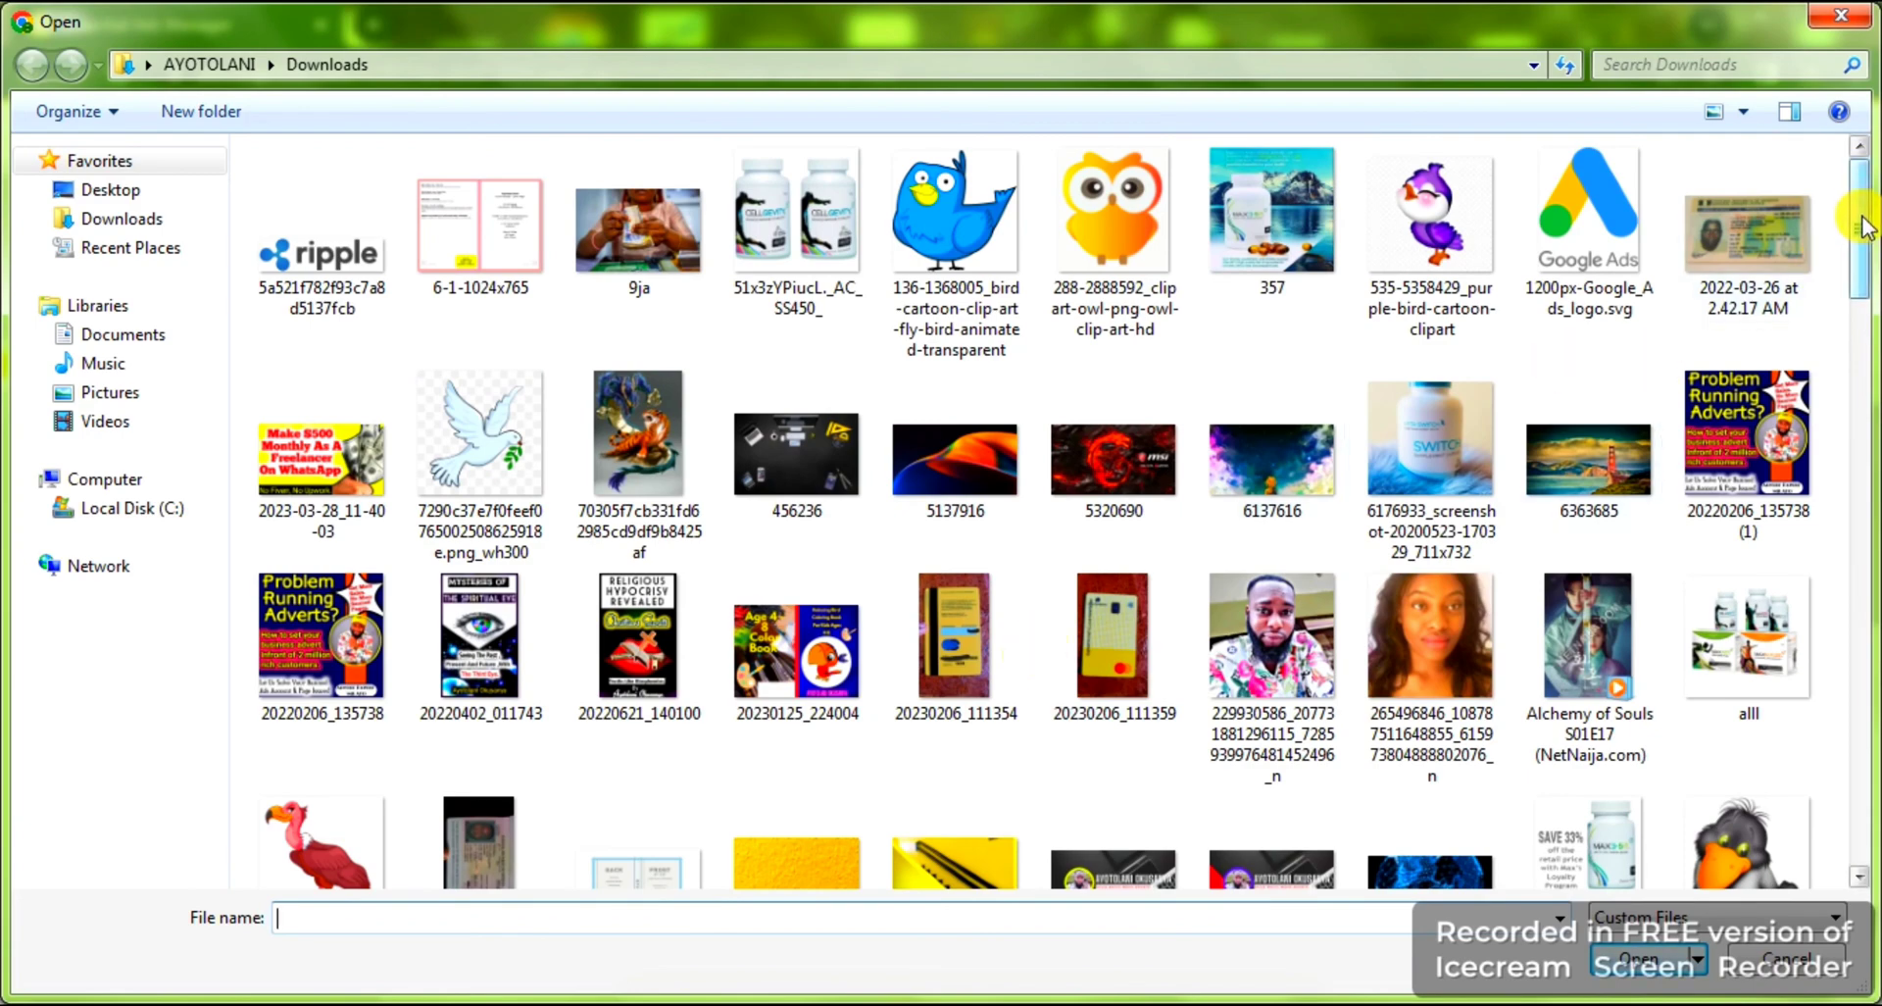
drag(1863, 231, 1867, 515)
click(476, 284)
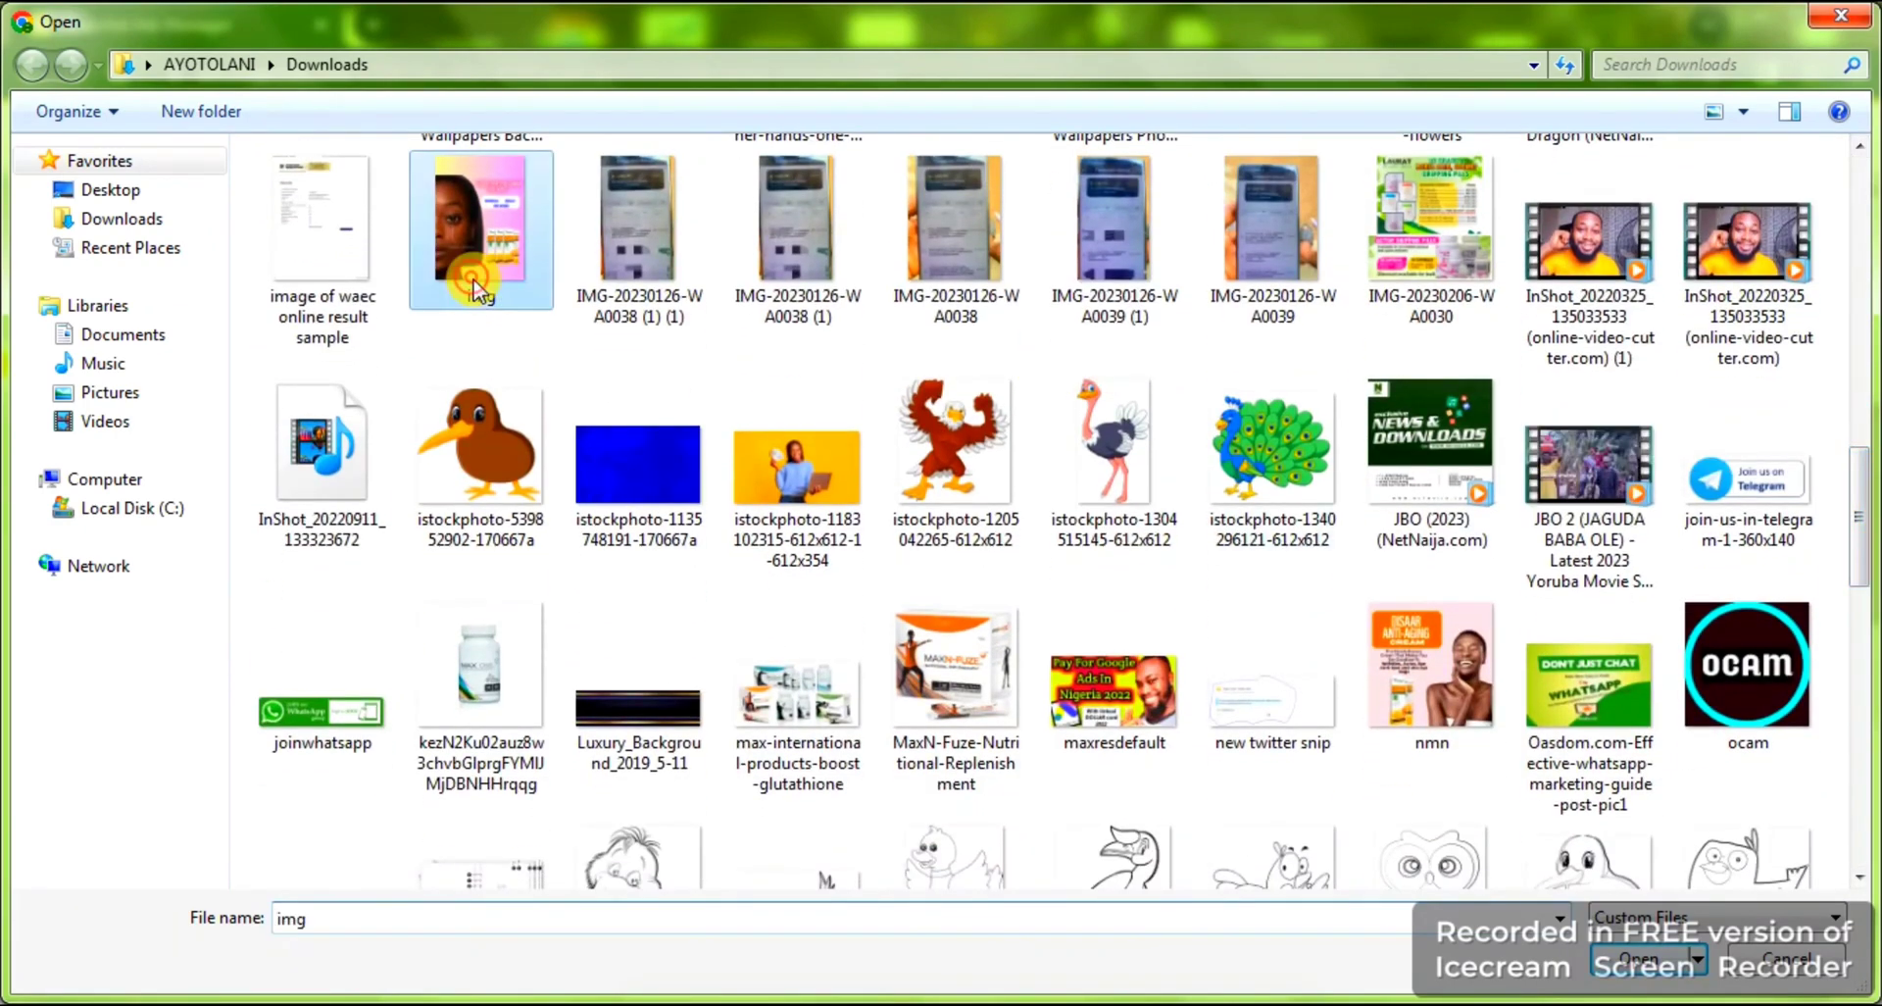
click(1632, 961)
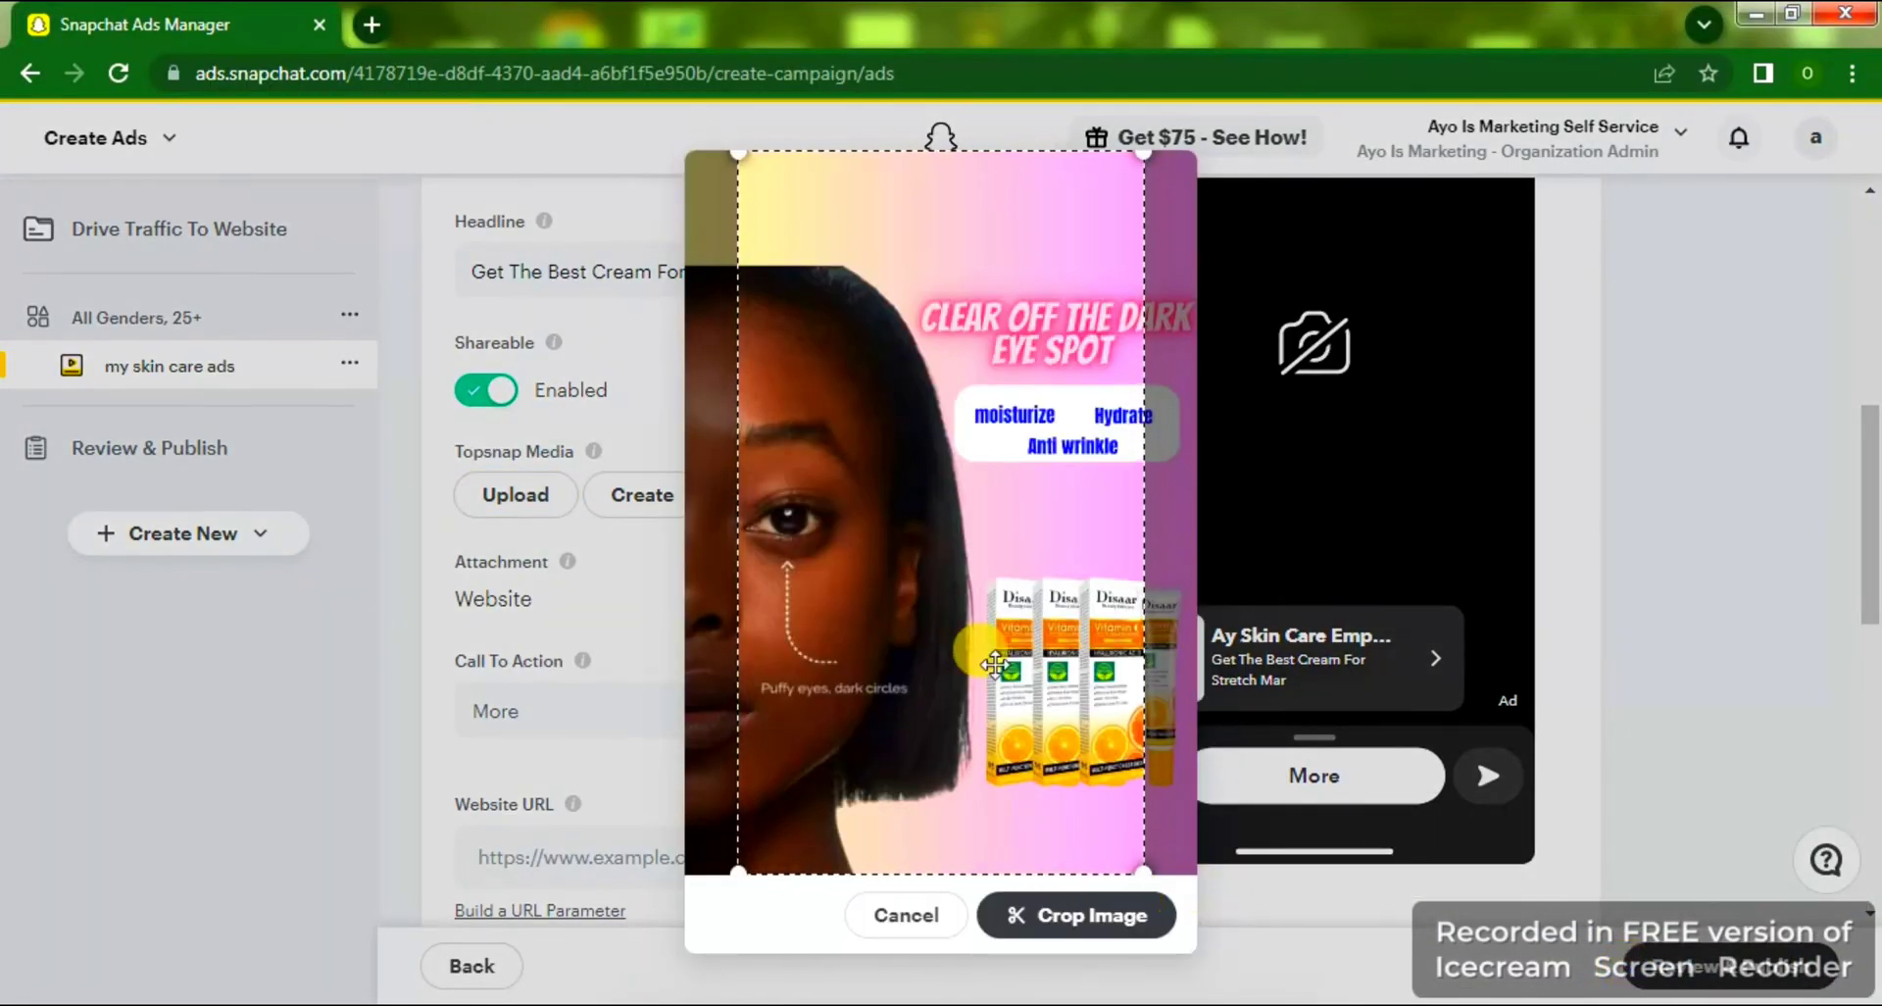
drag(995, 664, 985, 310)
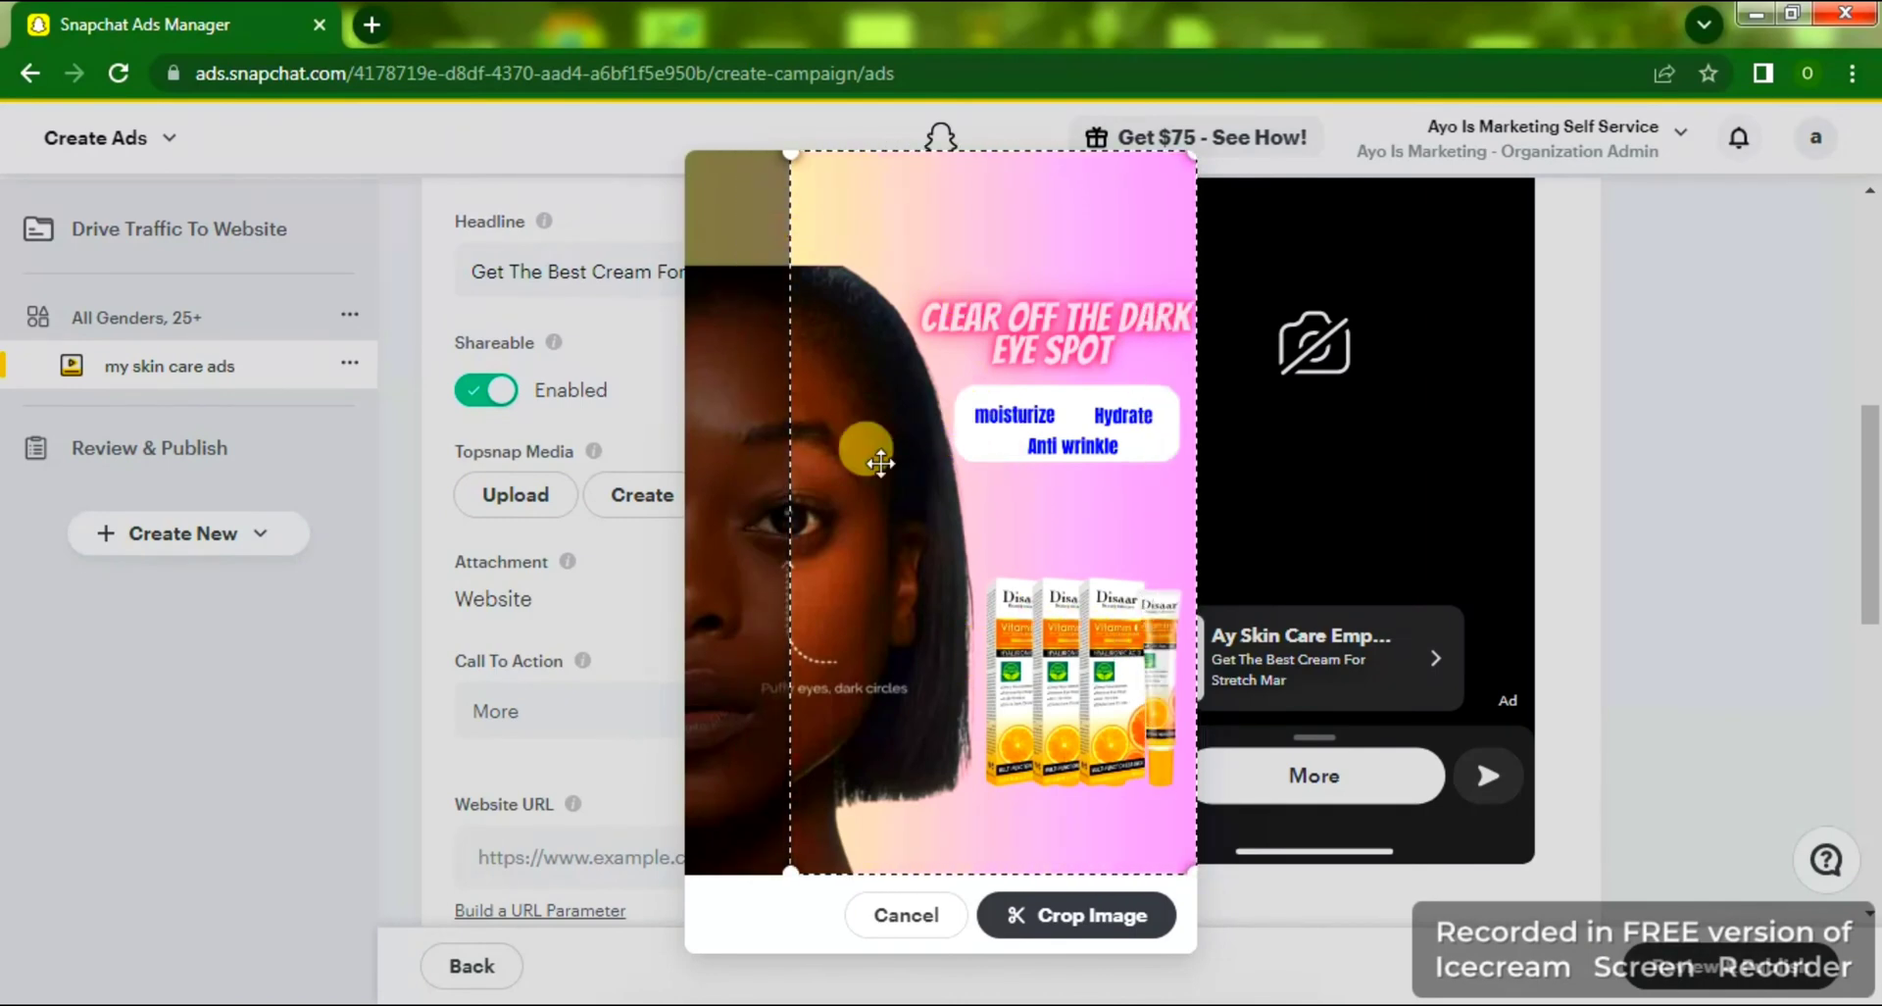
click(1041, 915)
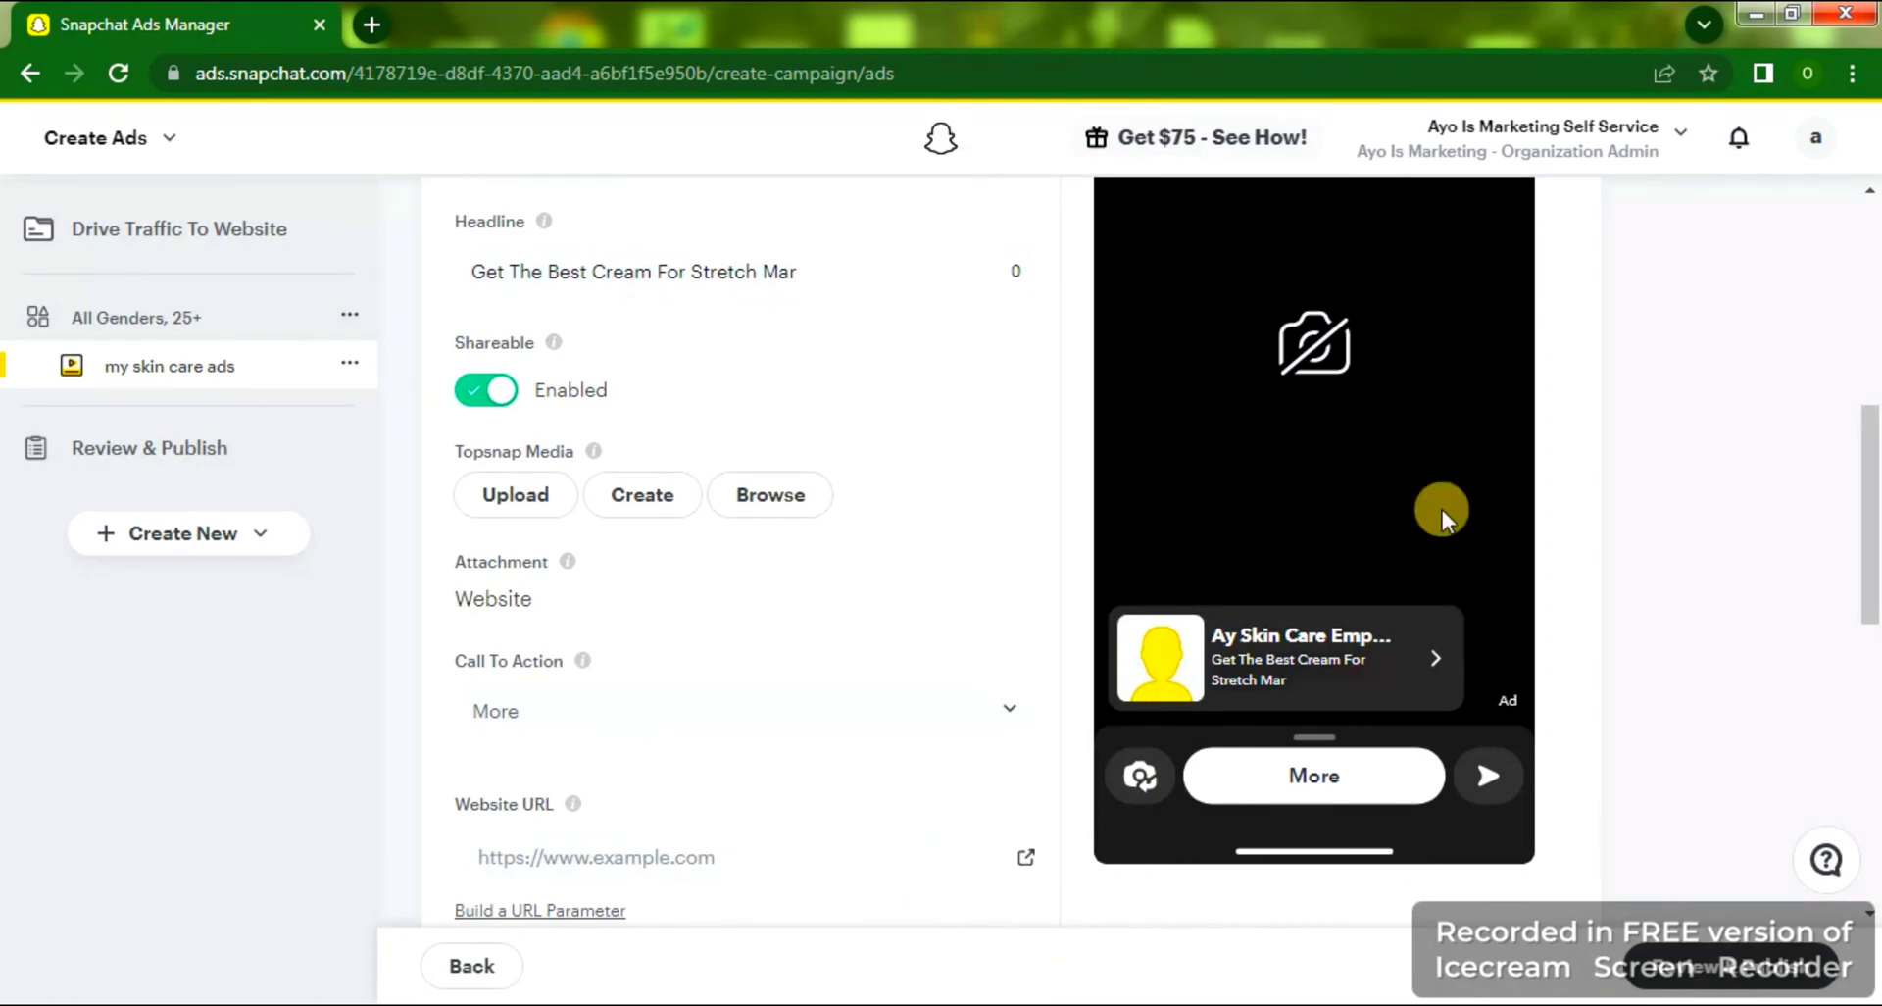
drag(1872, 500, 1873, 430)
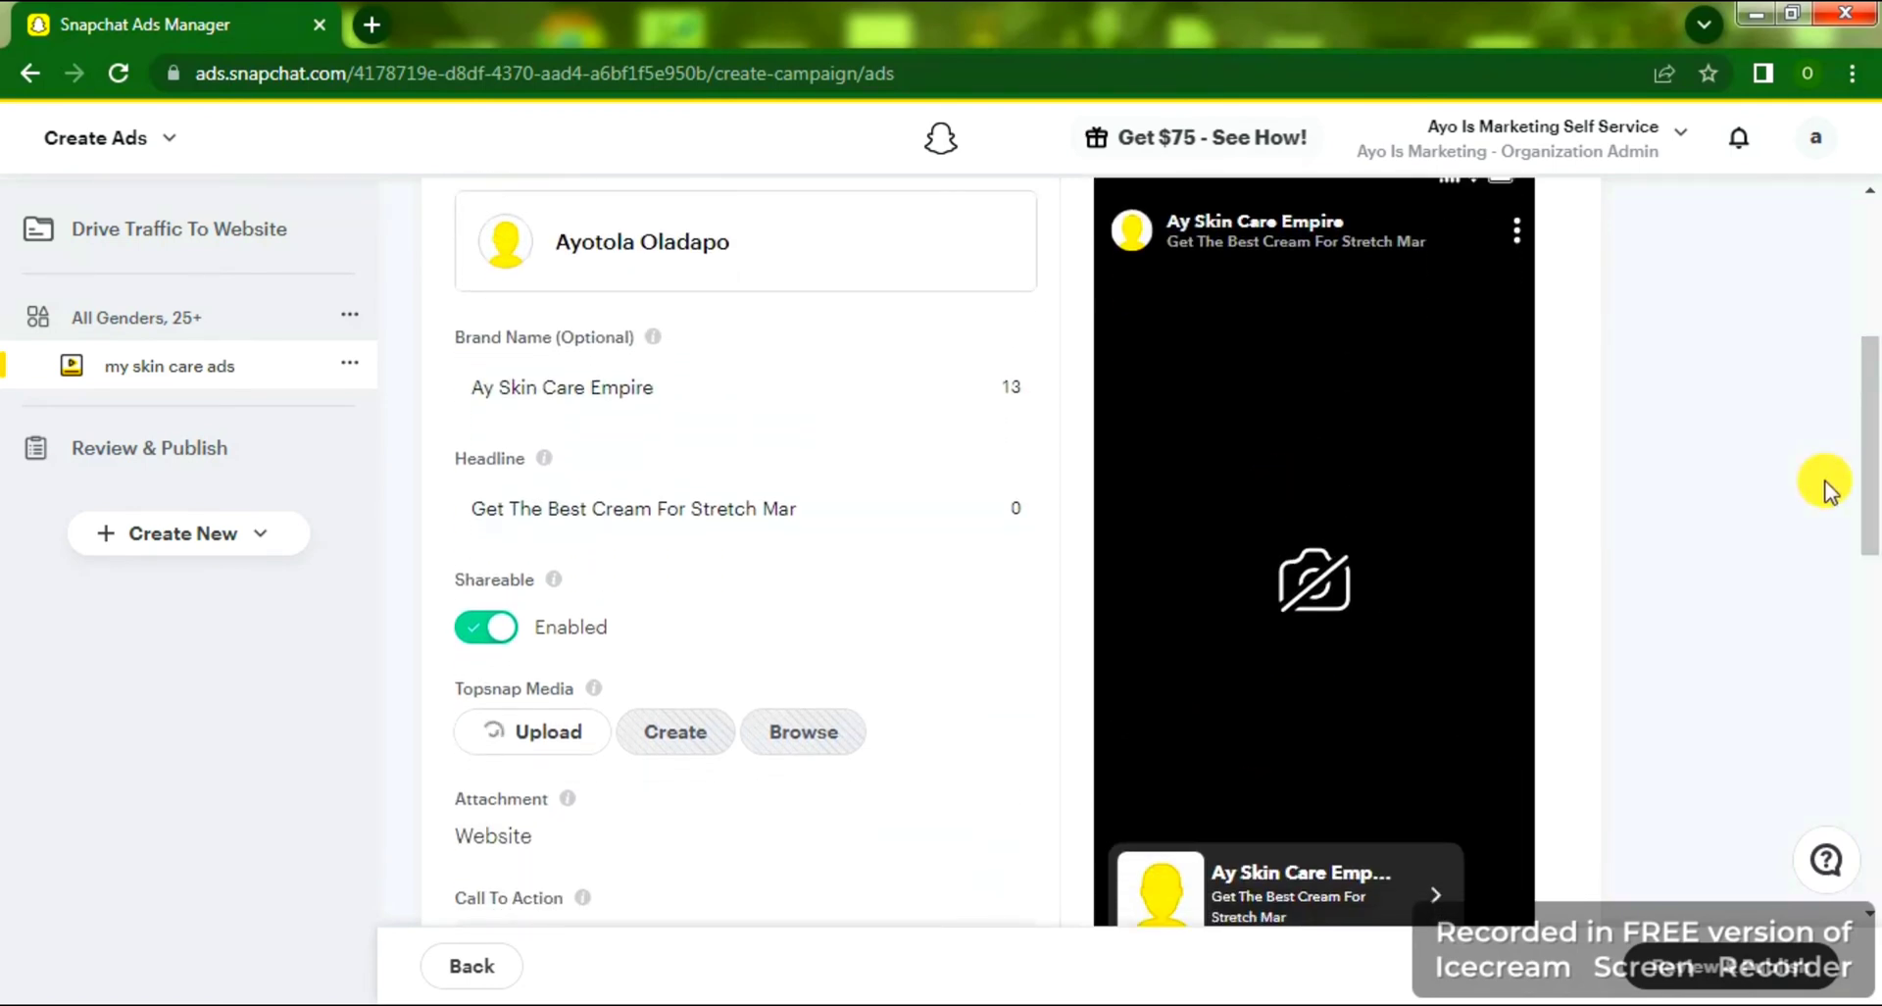
drag(1865, 408, 1868, 482)
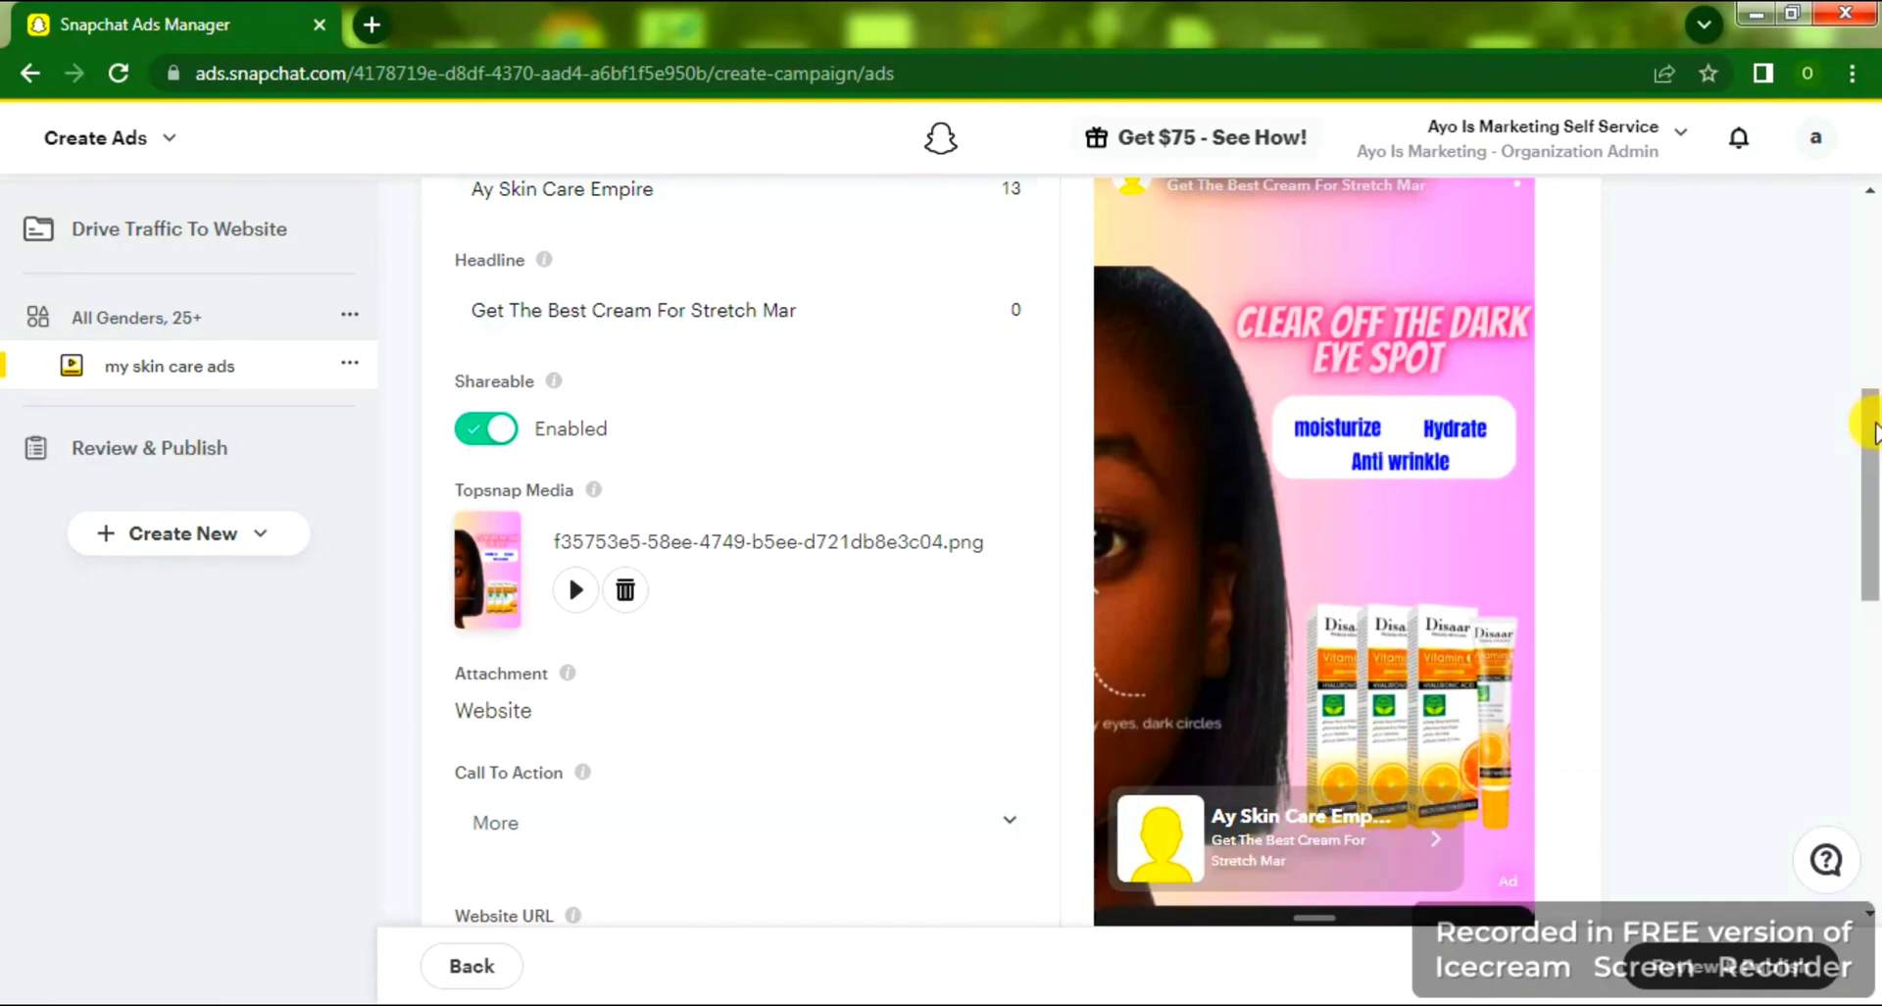
Set the ad's call to action to Order Now.
drag(1874, 431, 1874, 505)
click(587, 708)
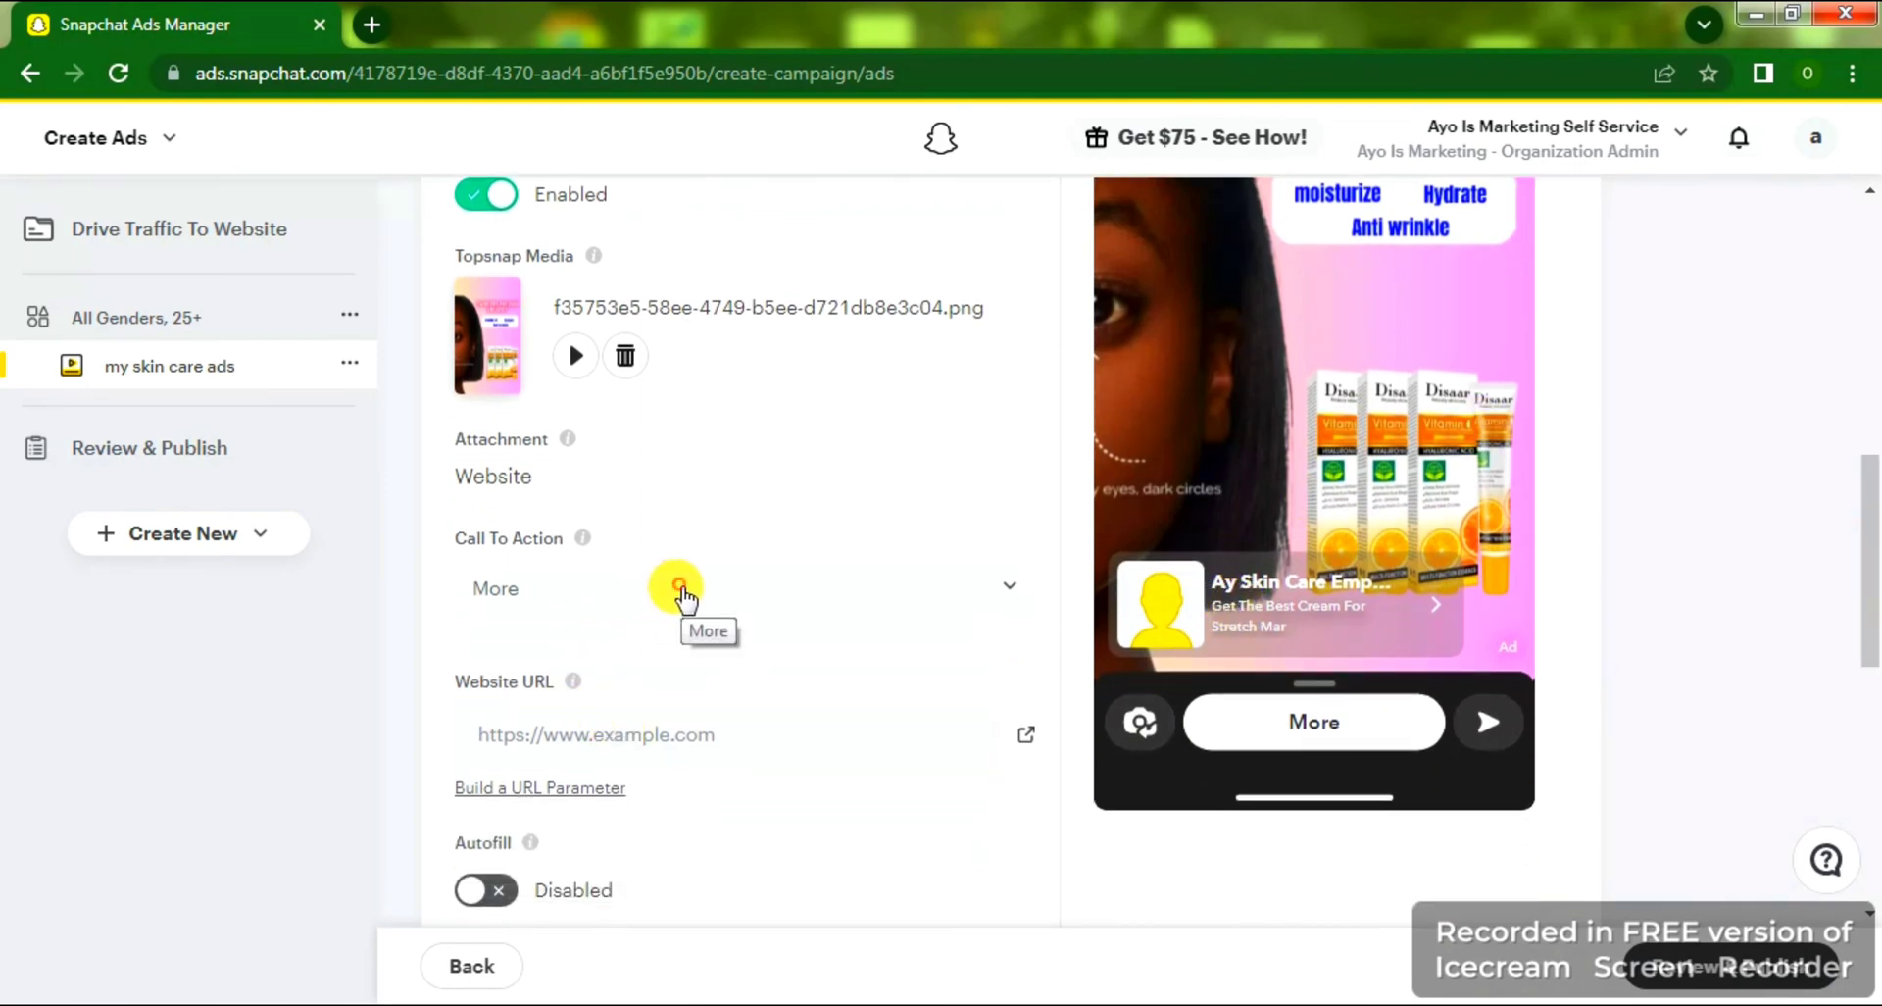
click(683, 593)
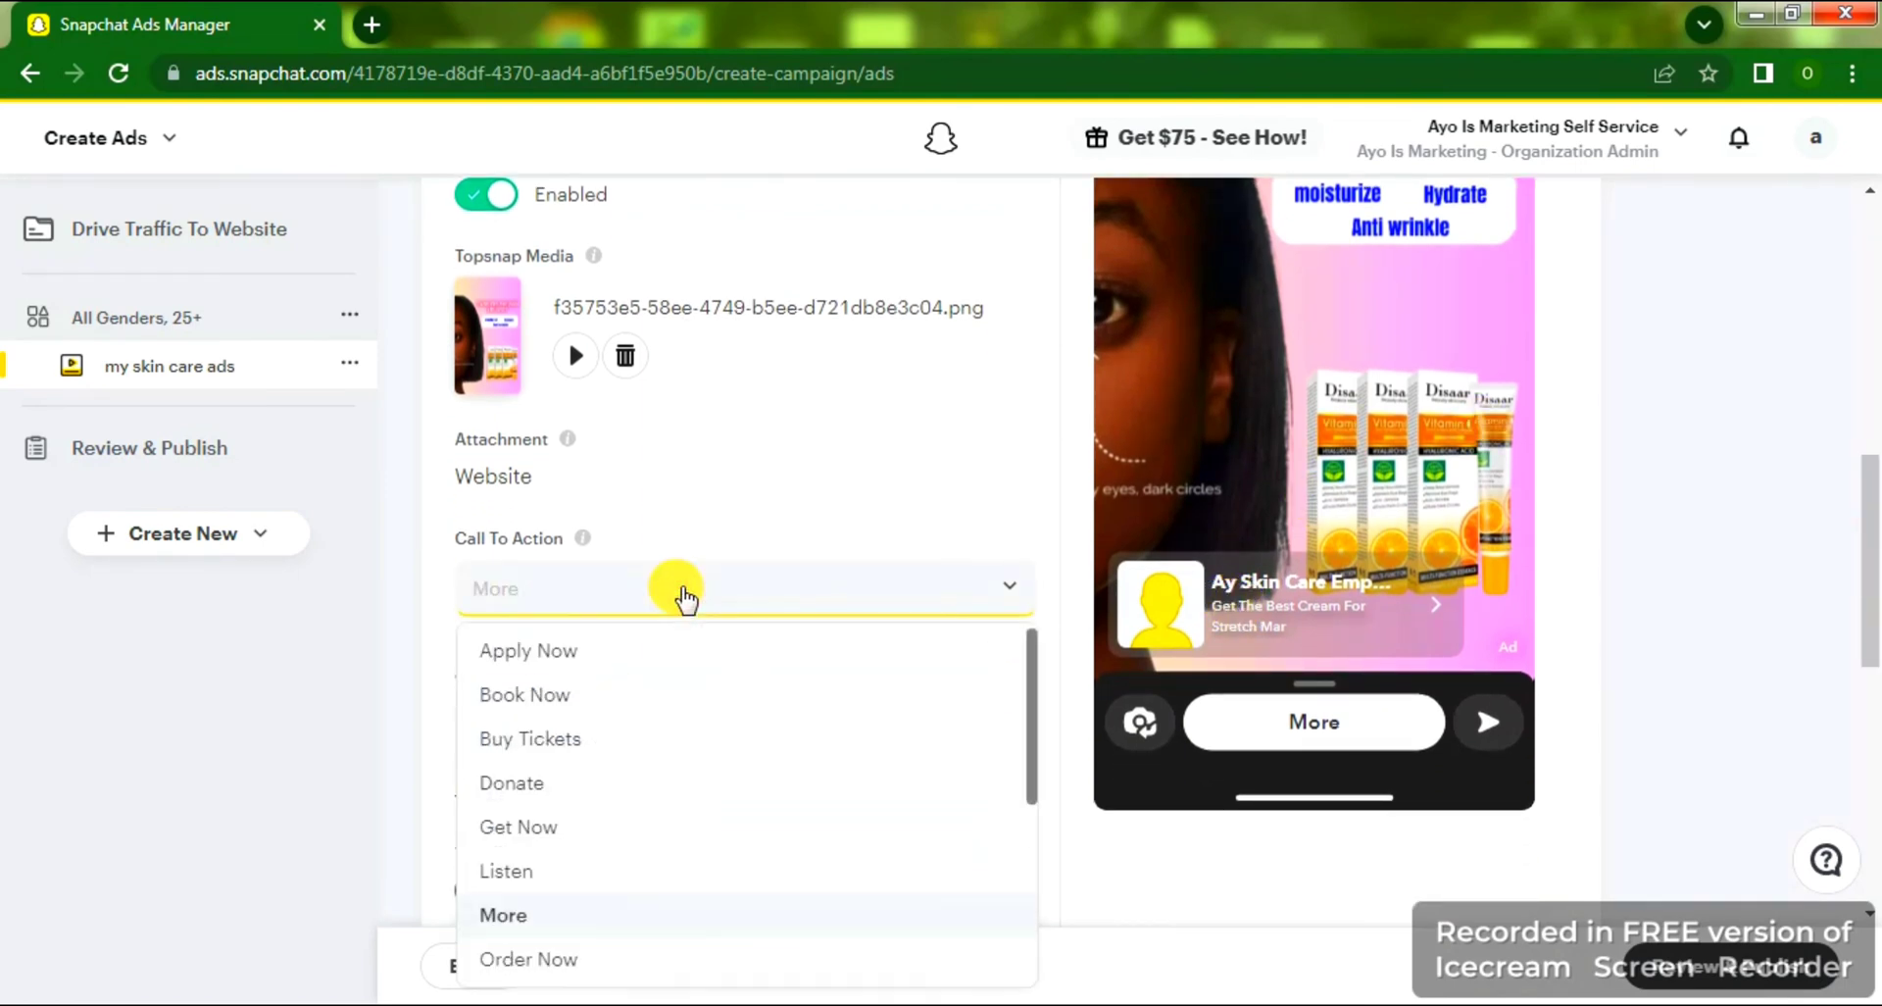
click(554, 966)
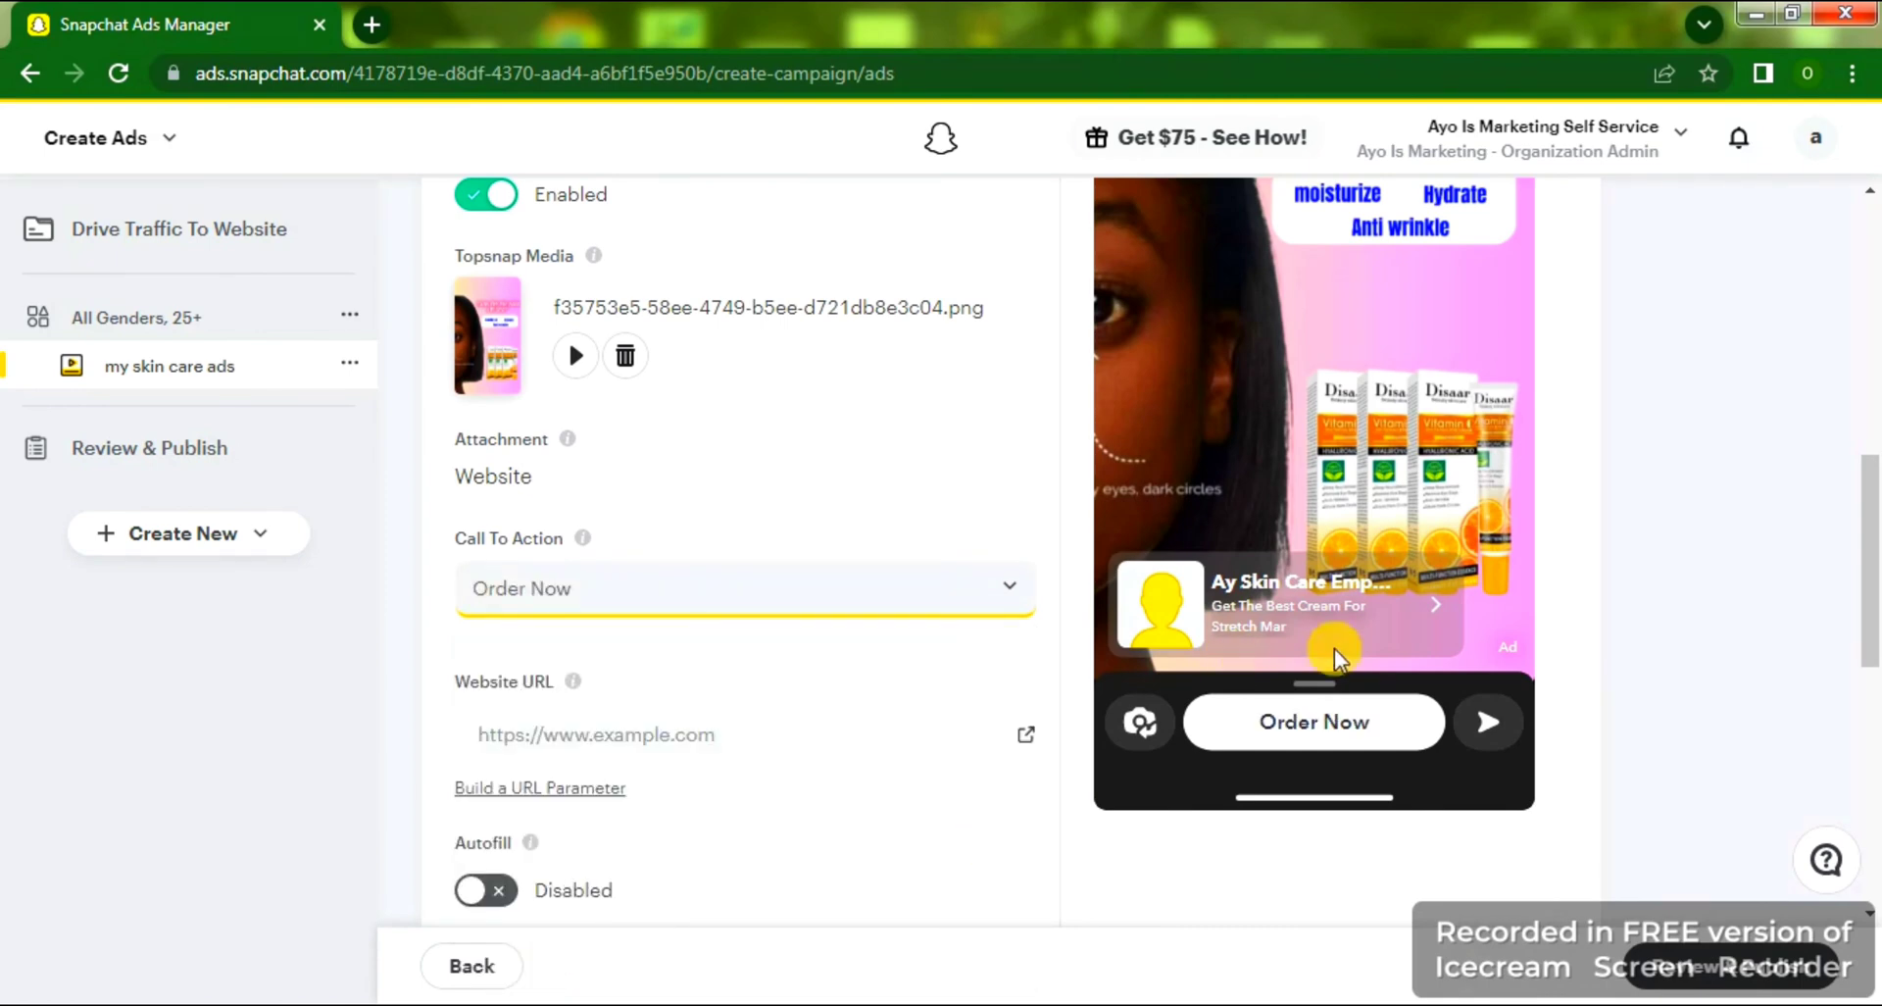
click(748, 733)
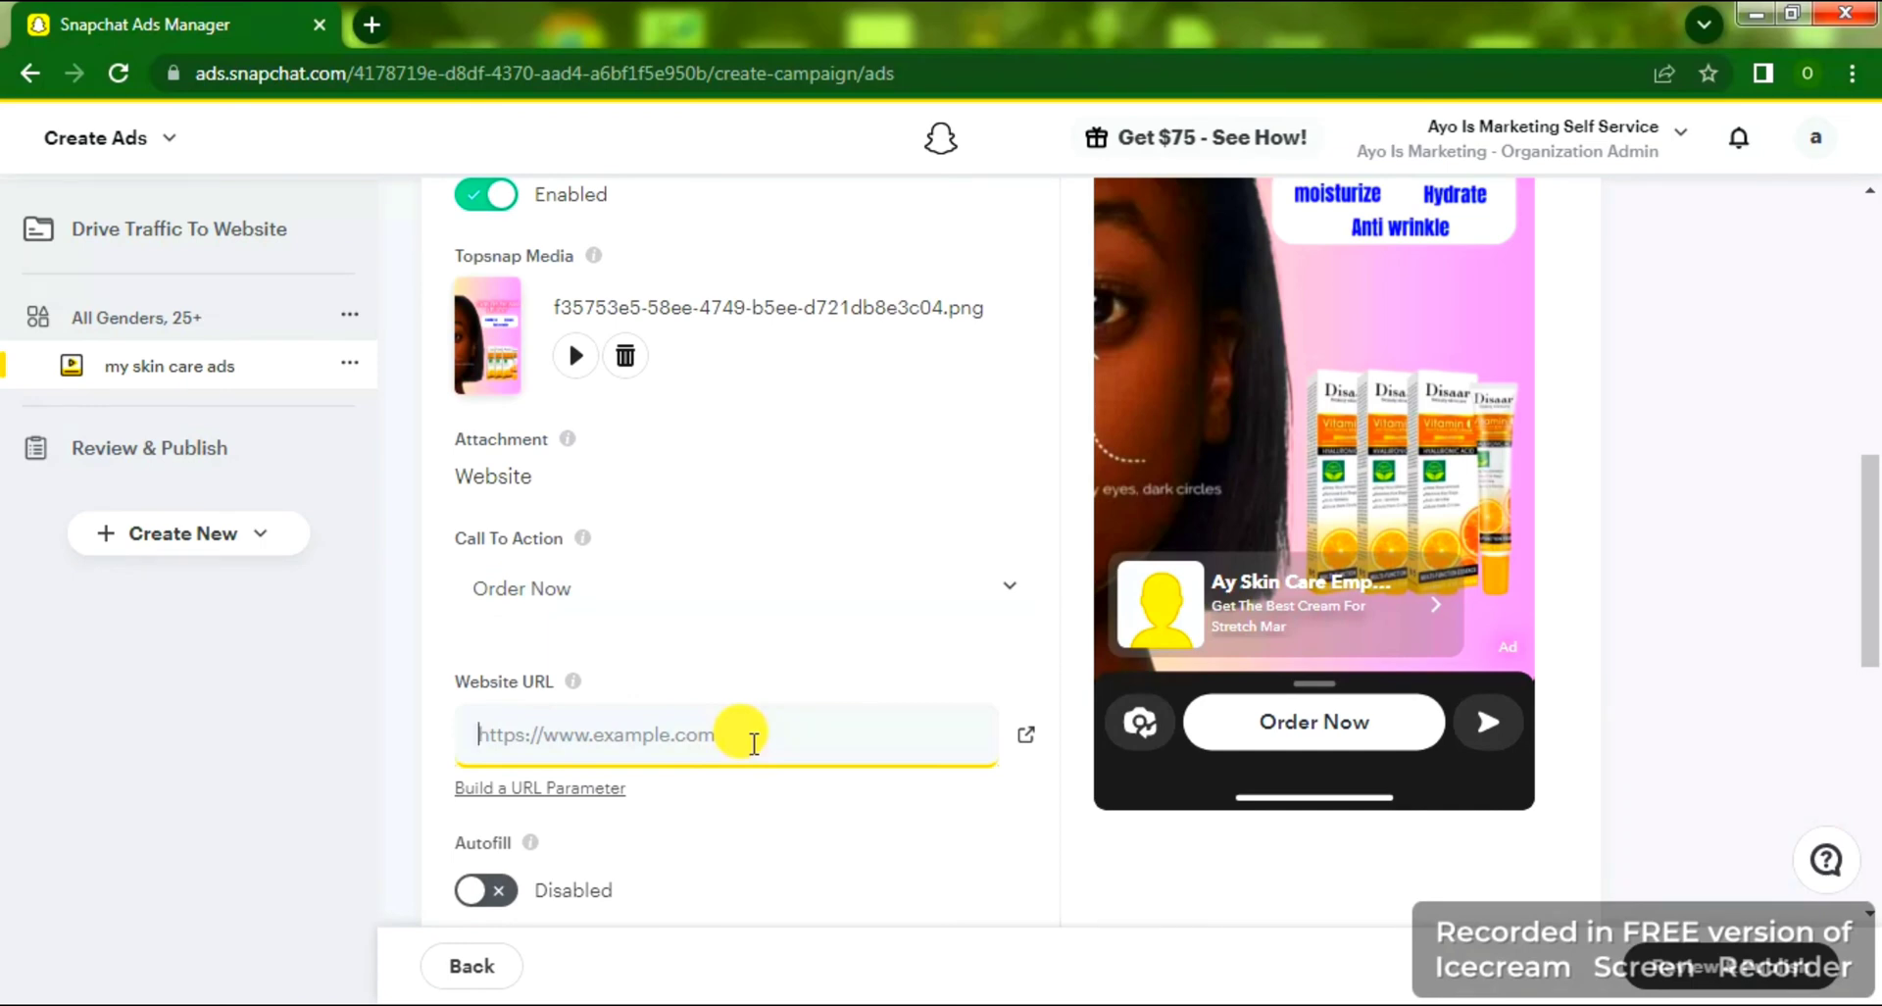
text(https://www)
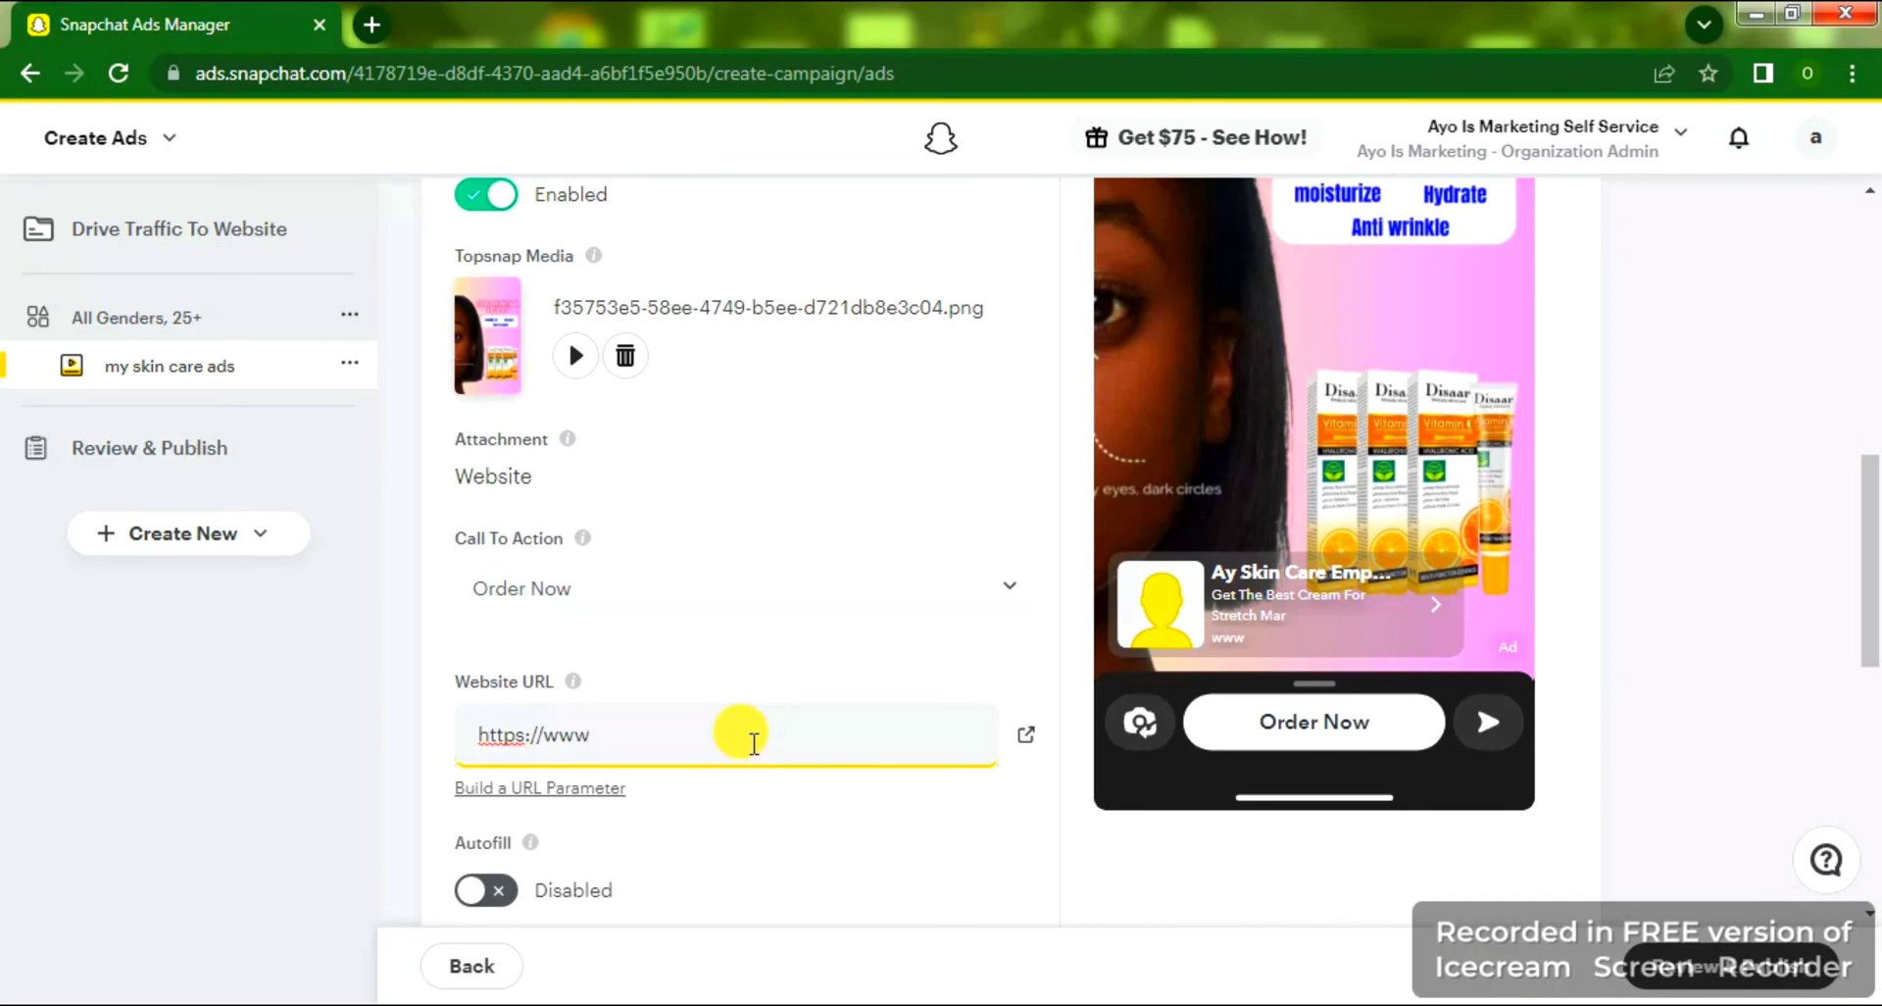
text(.aycreams)
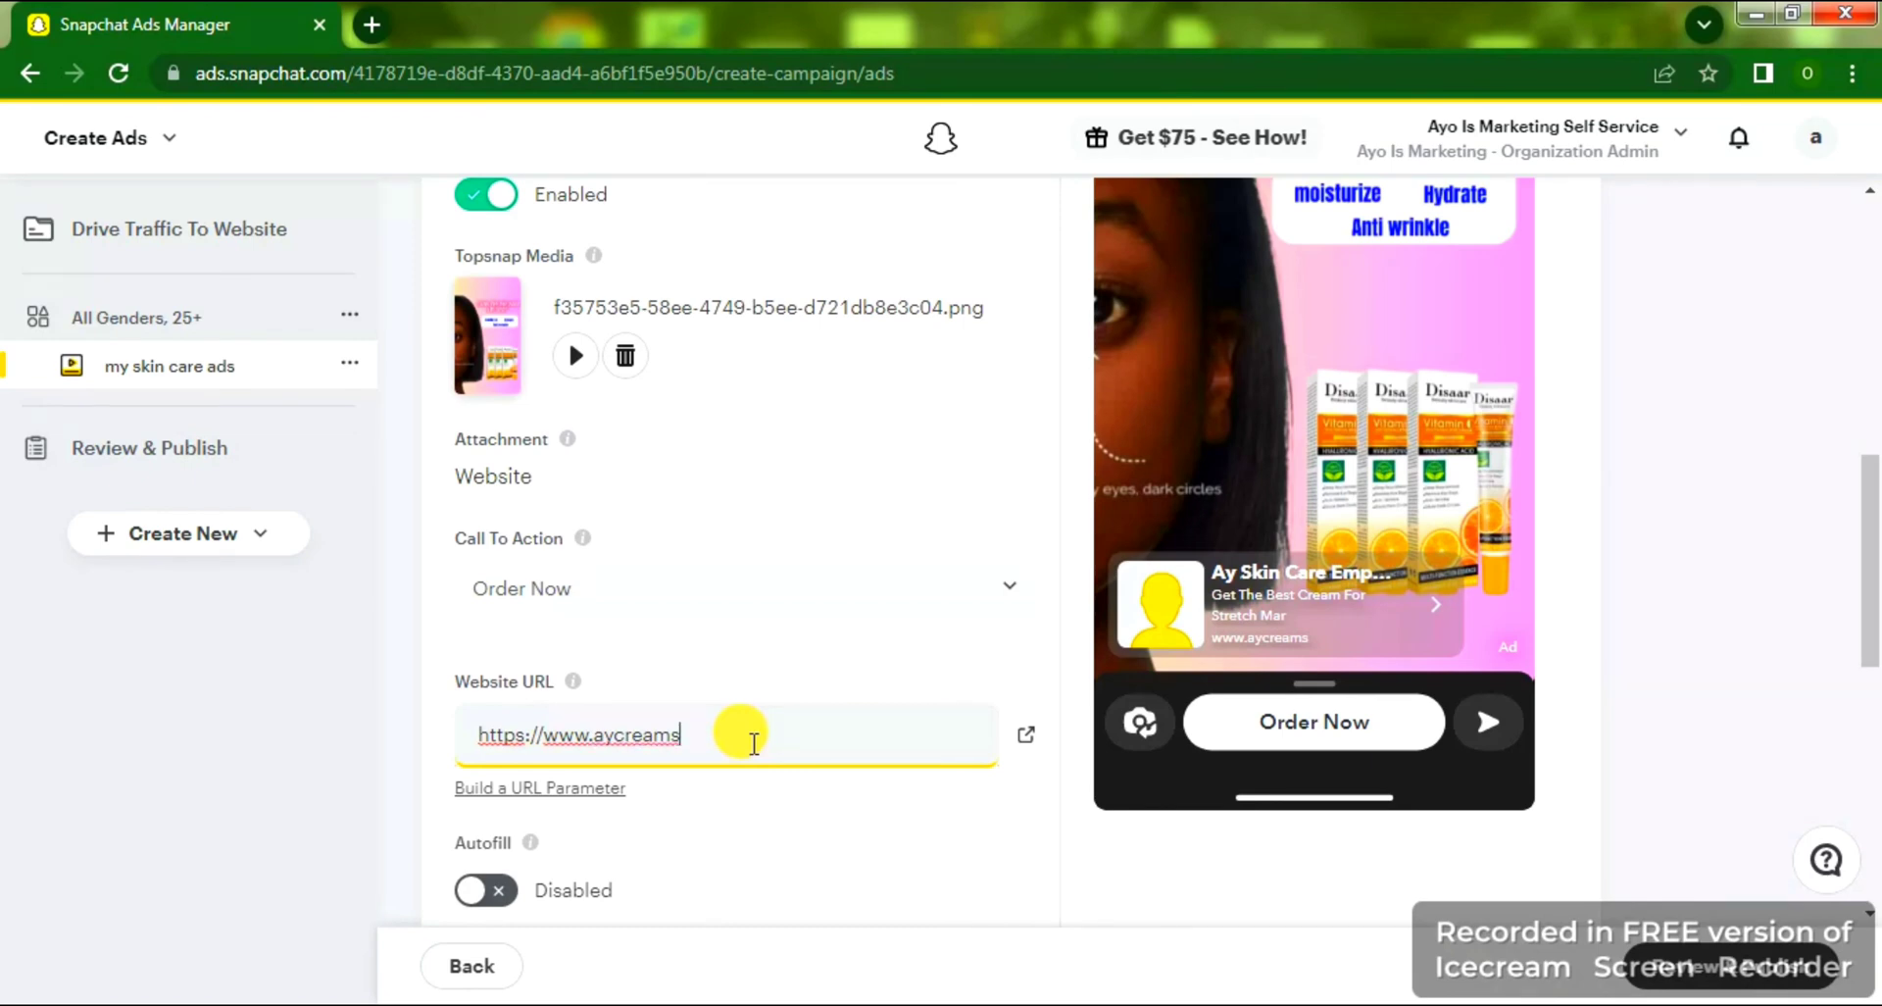
text(.com)
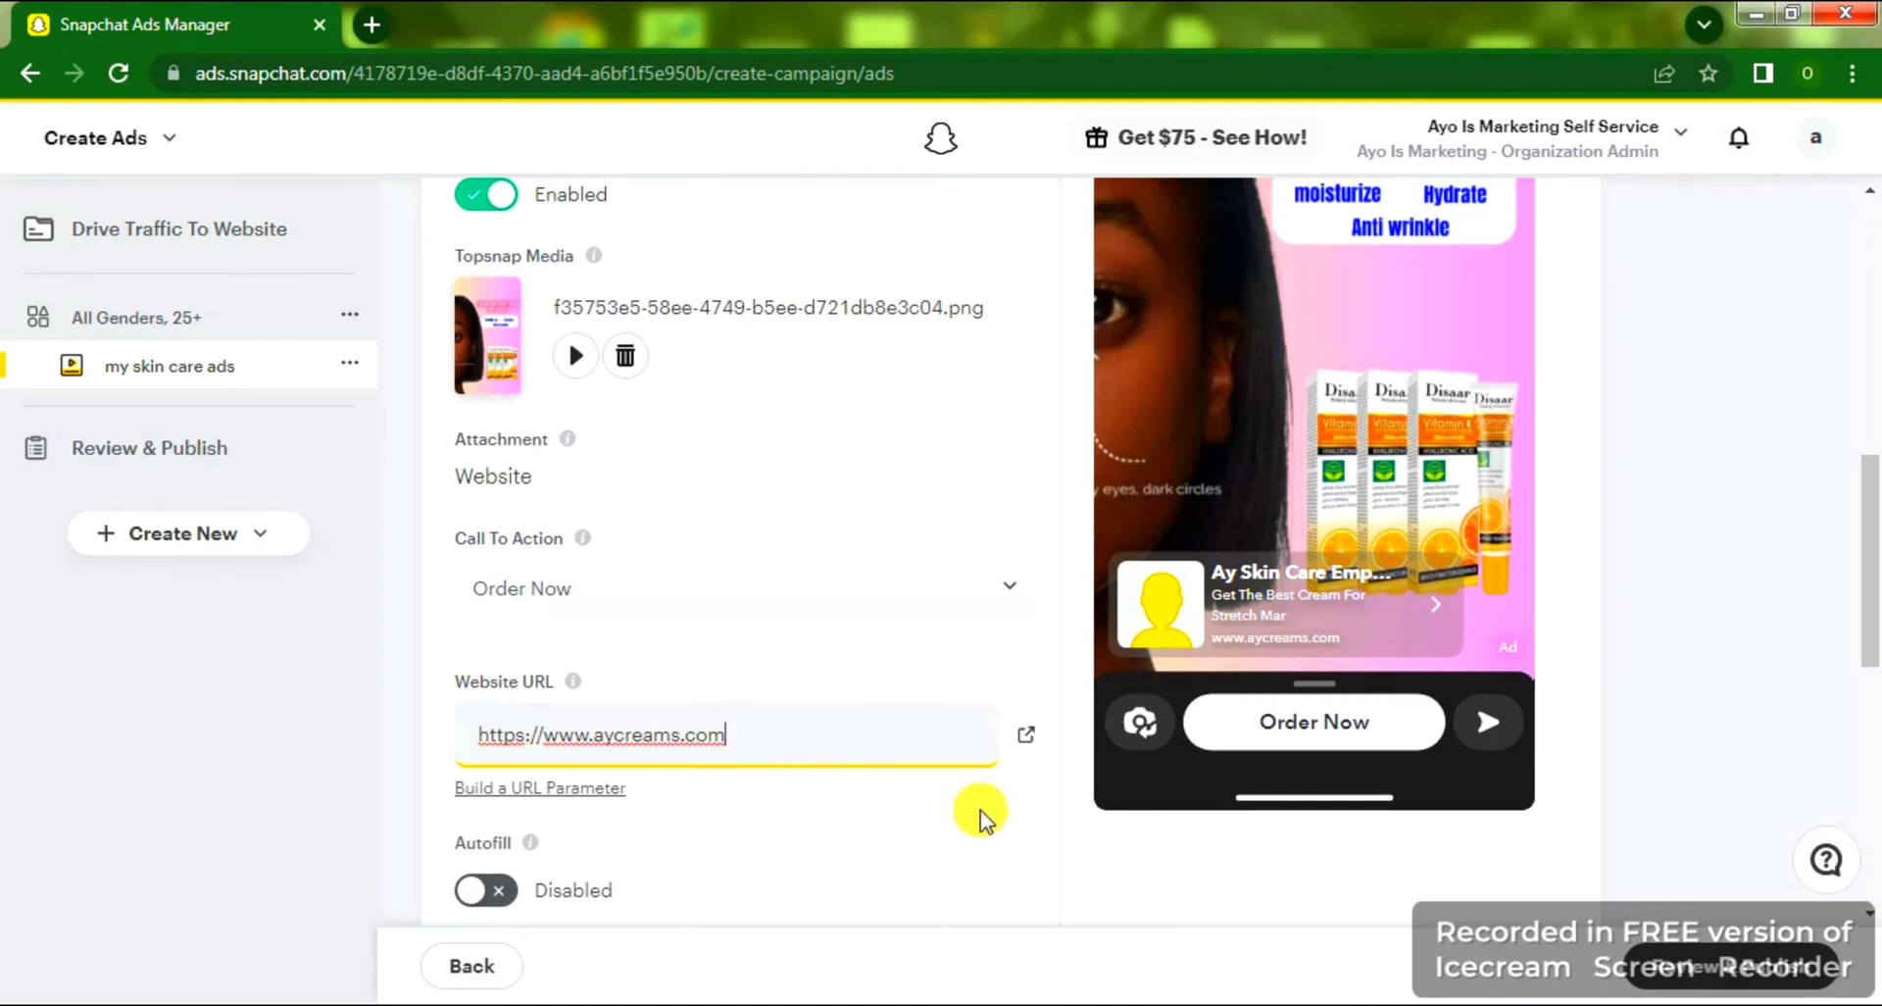
click(1296, 882)
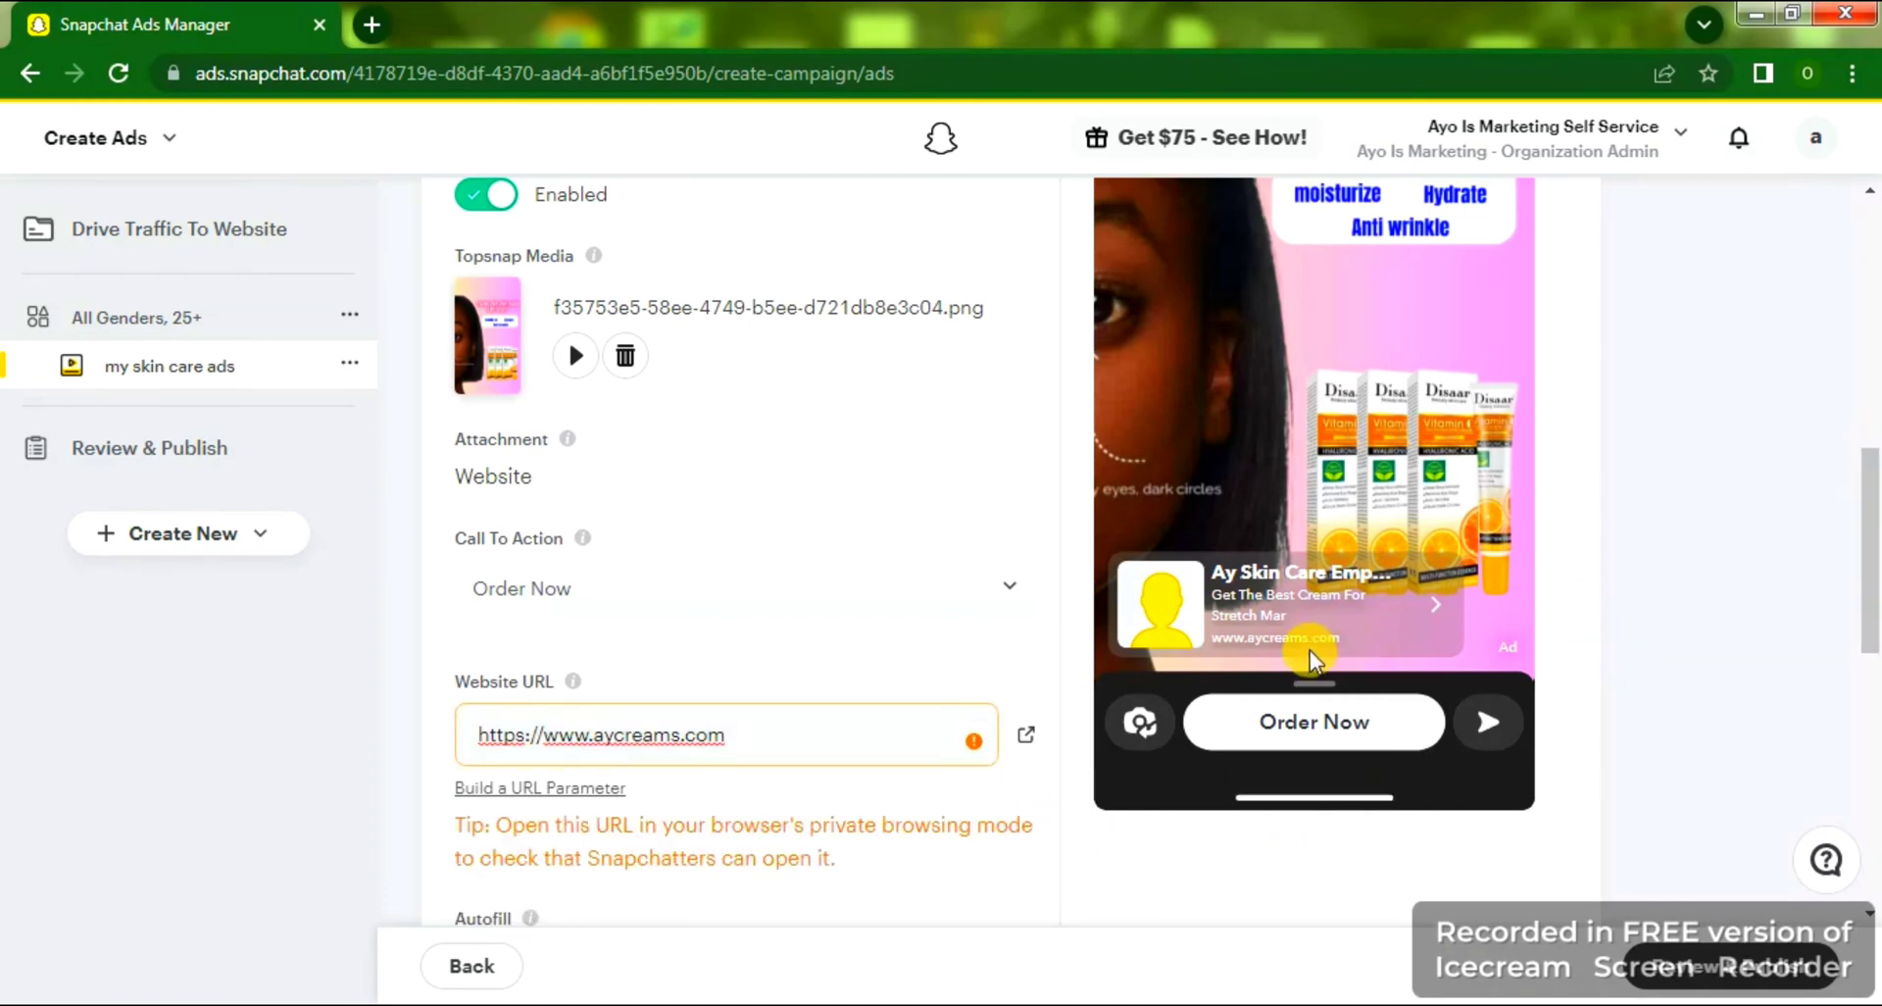
Check the remaining attachment and delivery settings of the ad and proceed to the campaign's Review & Publish page.
drag(1869, 517, 1872, 586)
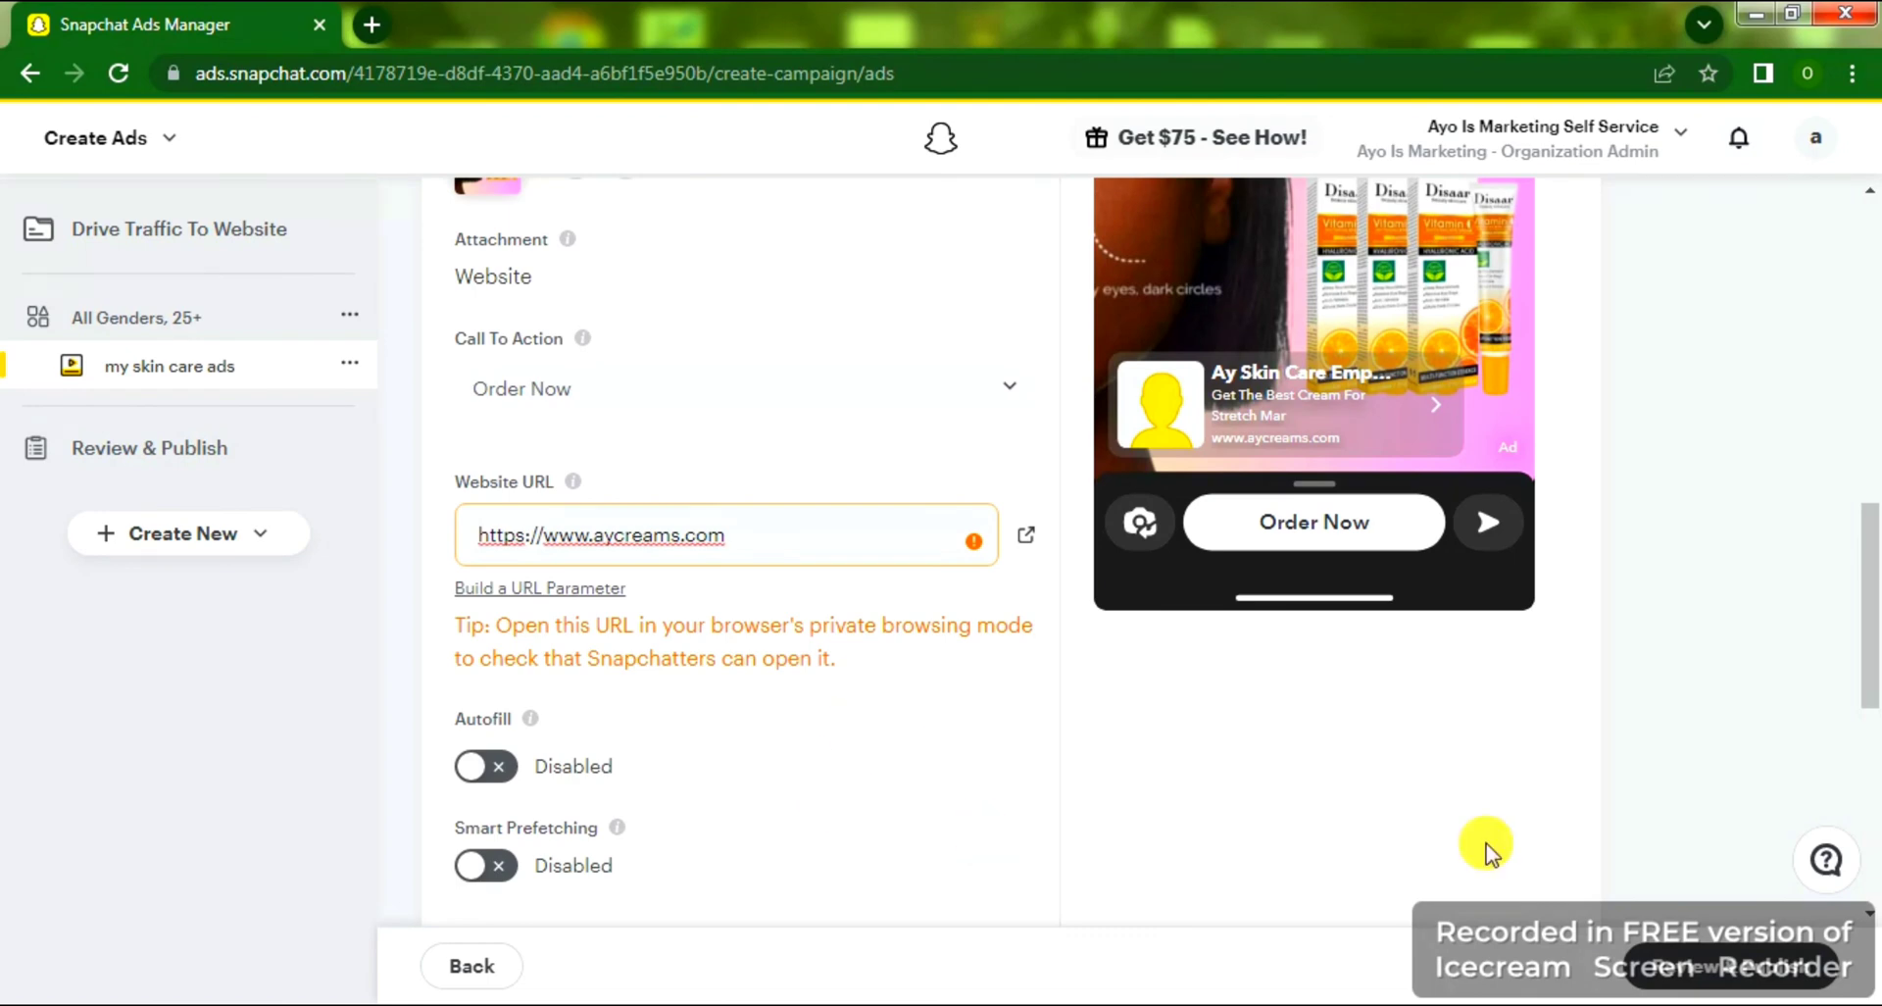
click(1871, 591)
drag(1870, 591, 1877, 798)
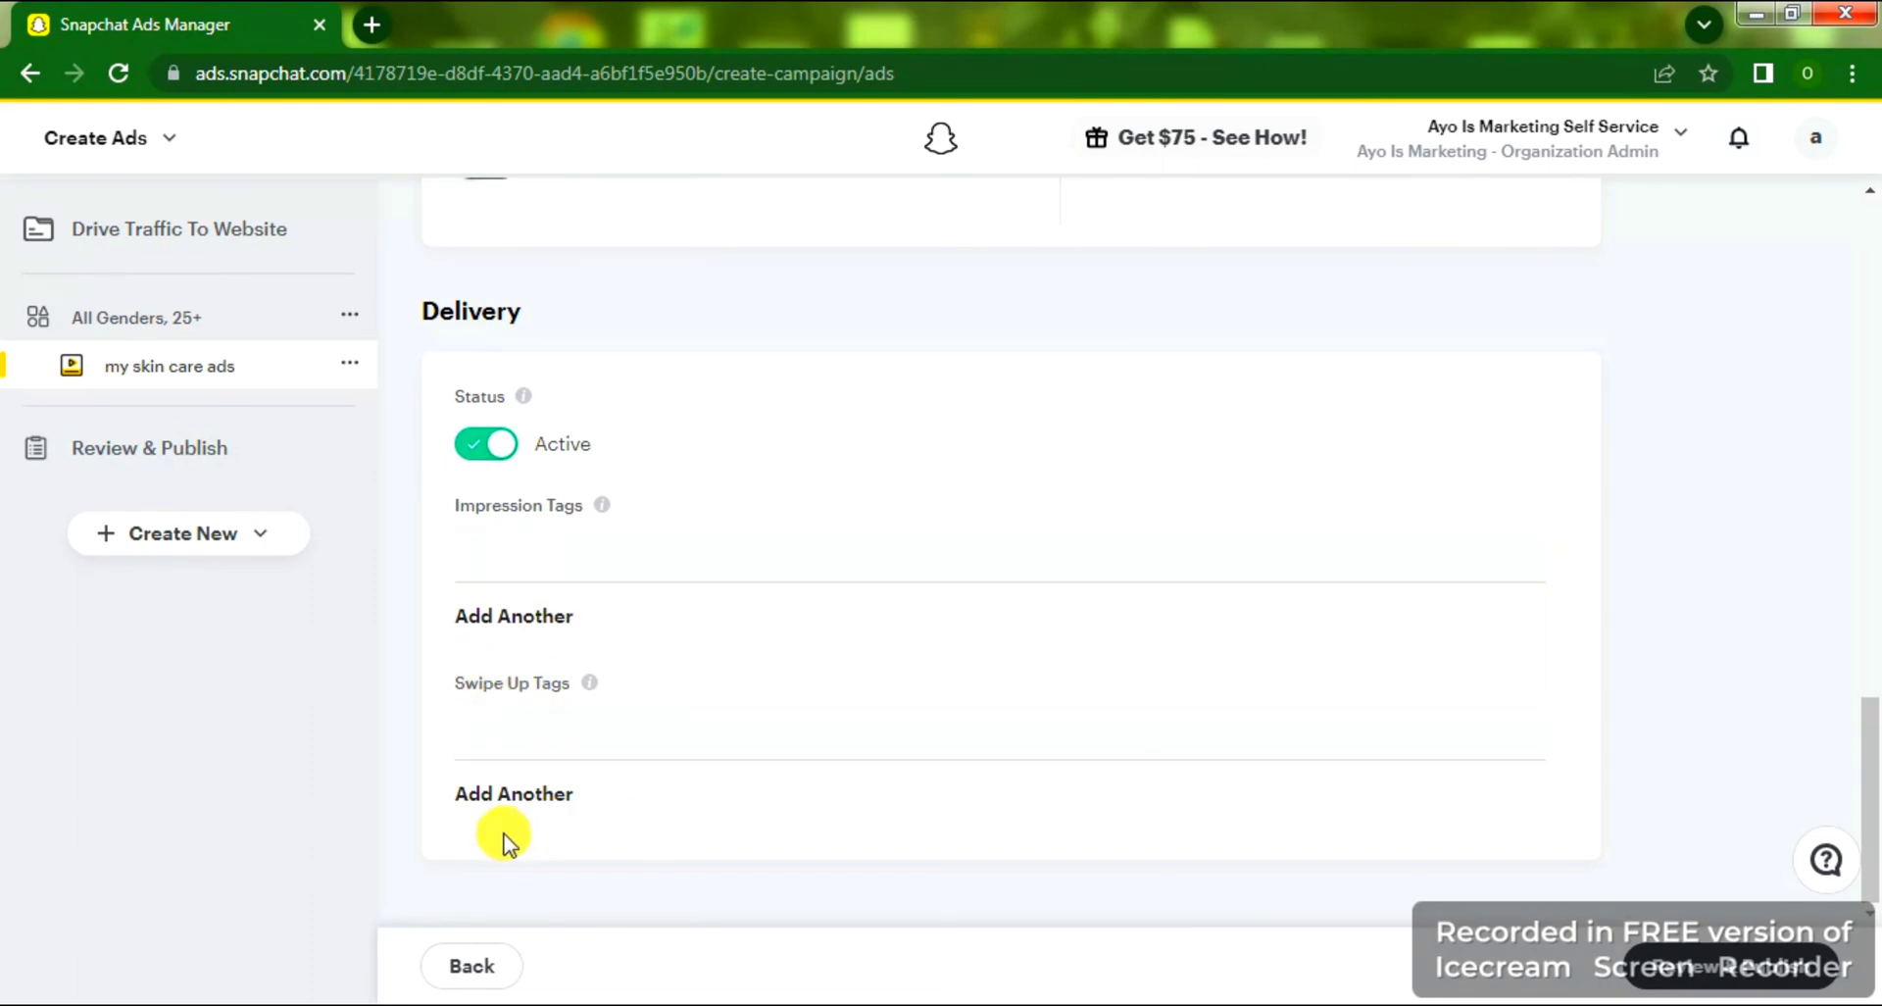
mouse_move(591, 686)
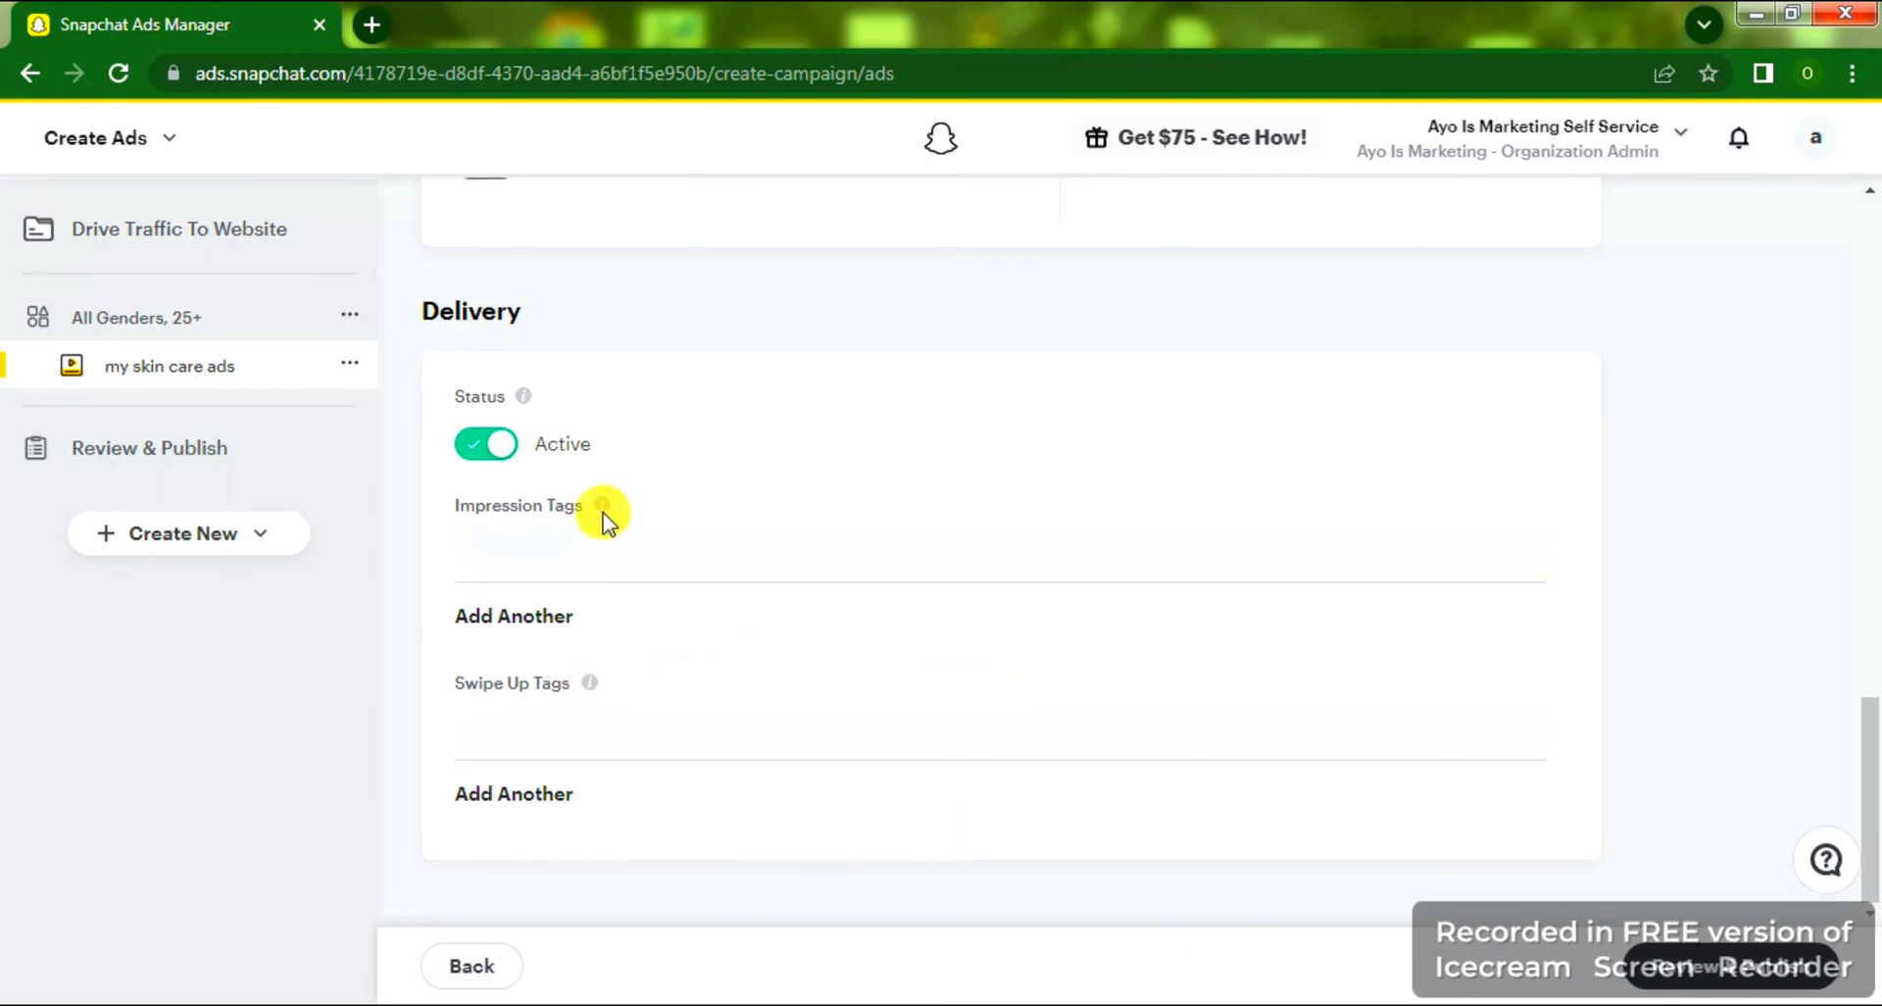
mouse_move(602, 507)
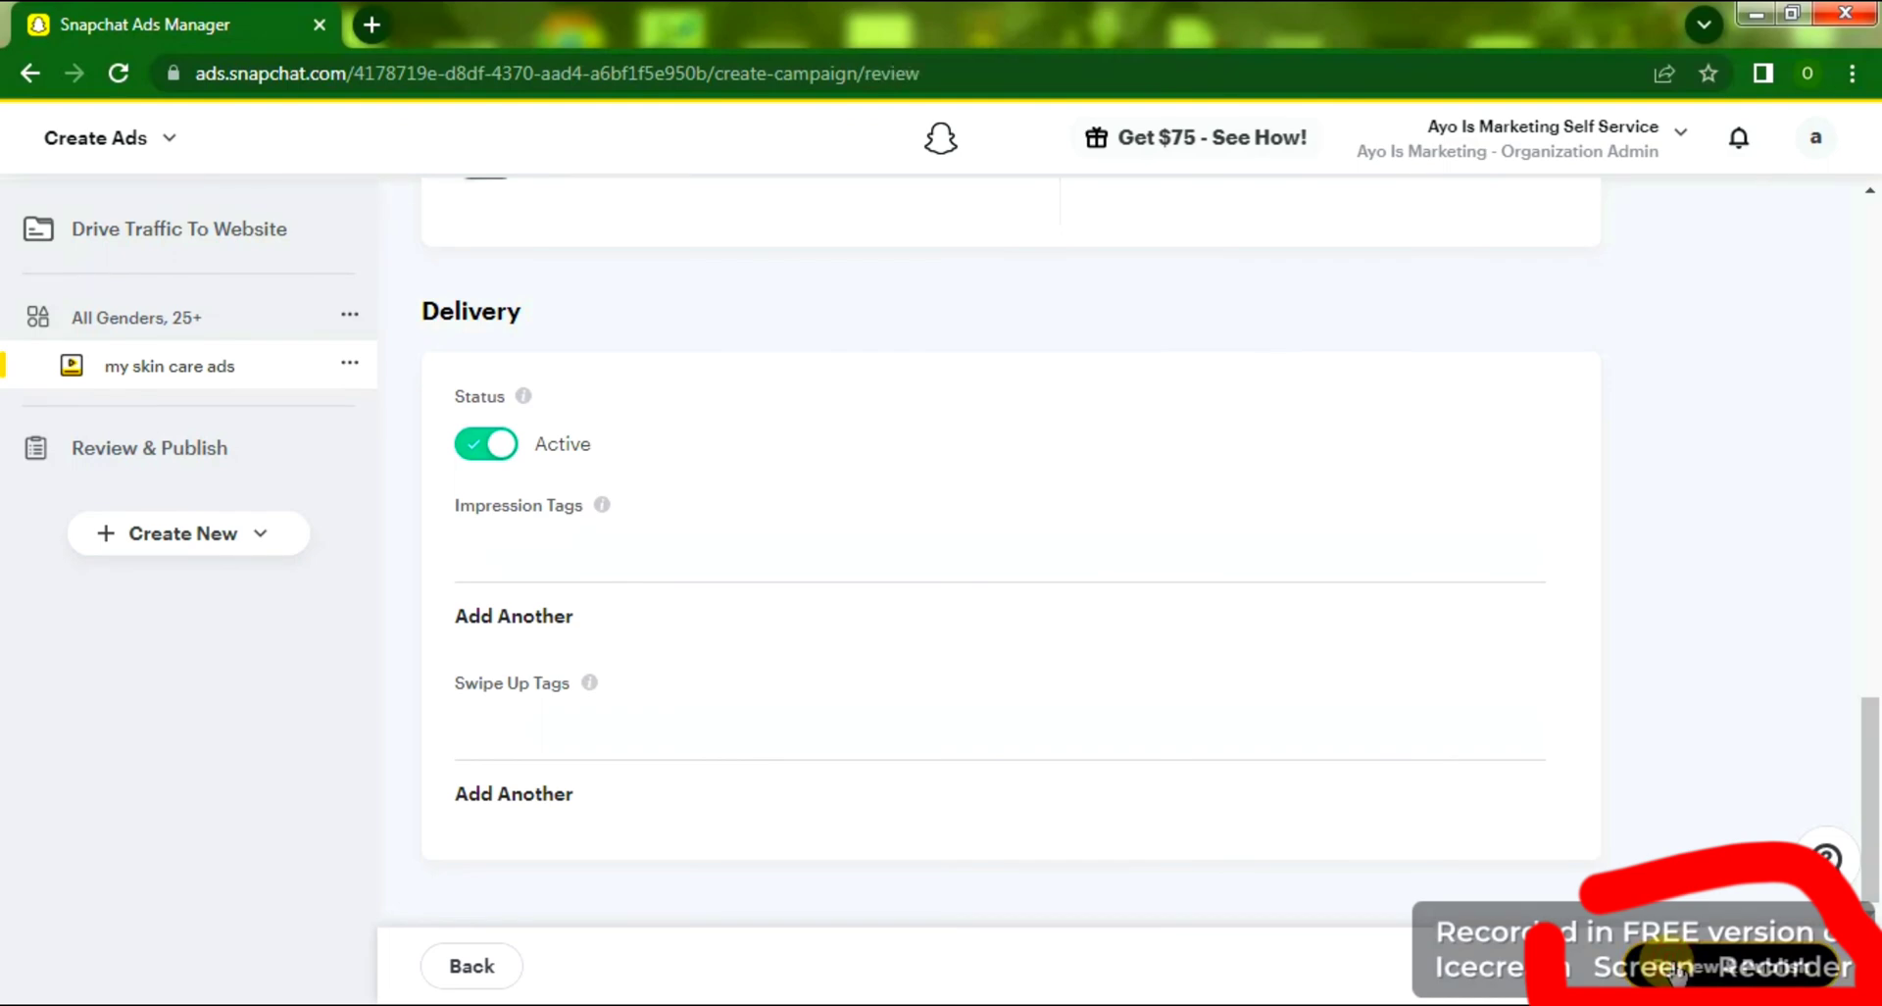
click(1678, 970)
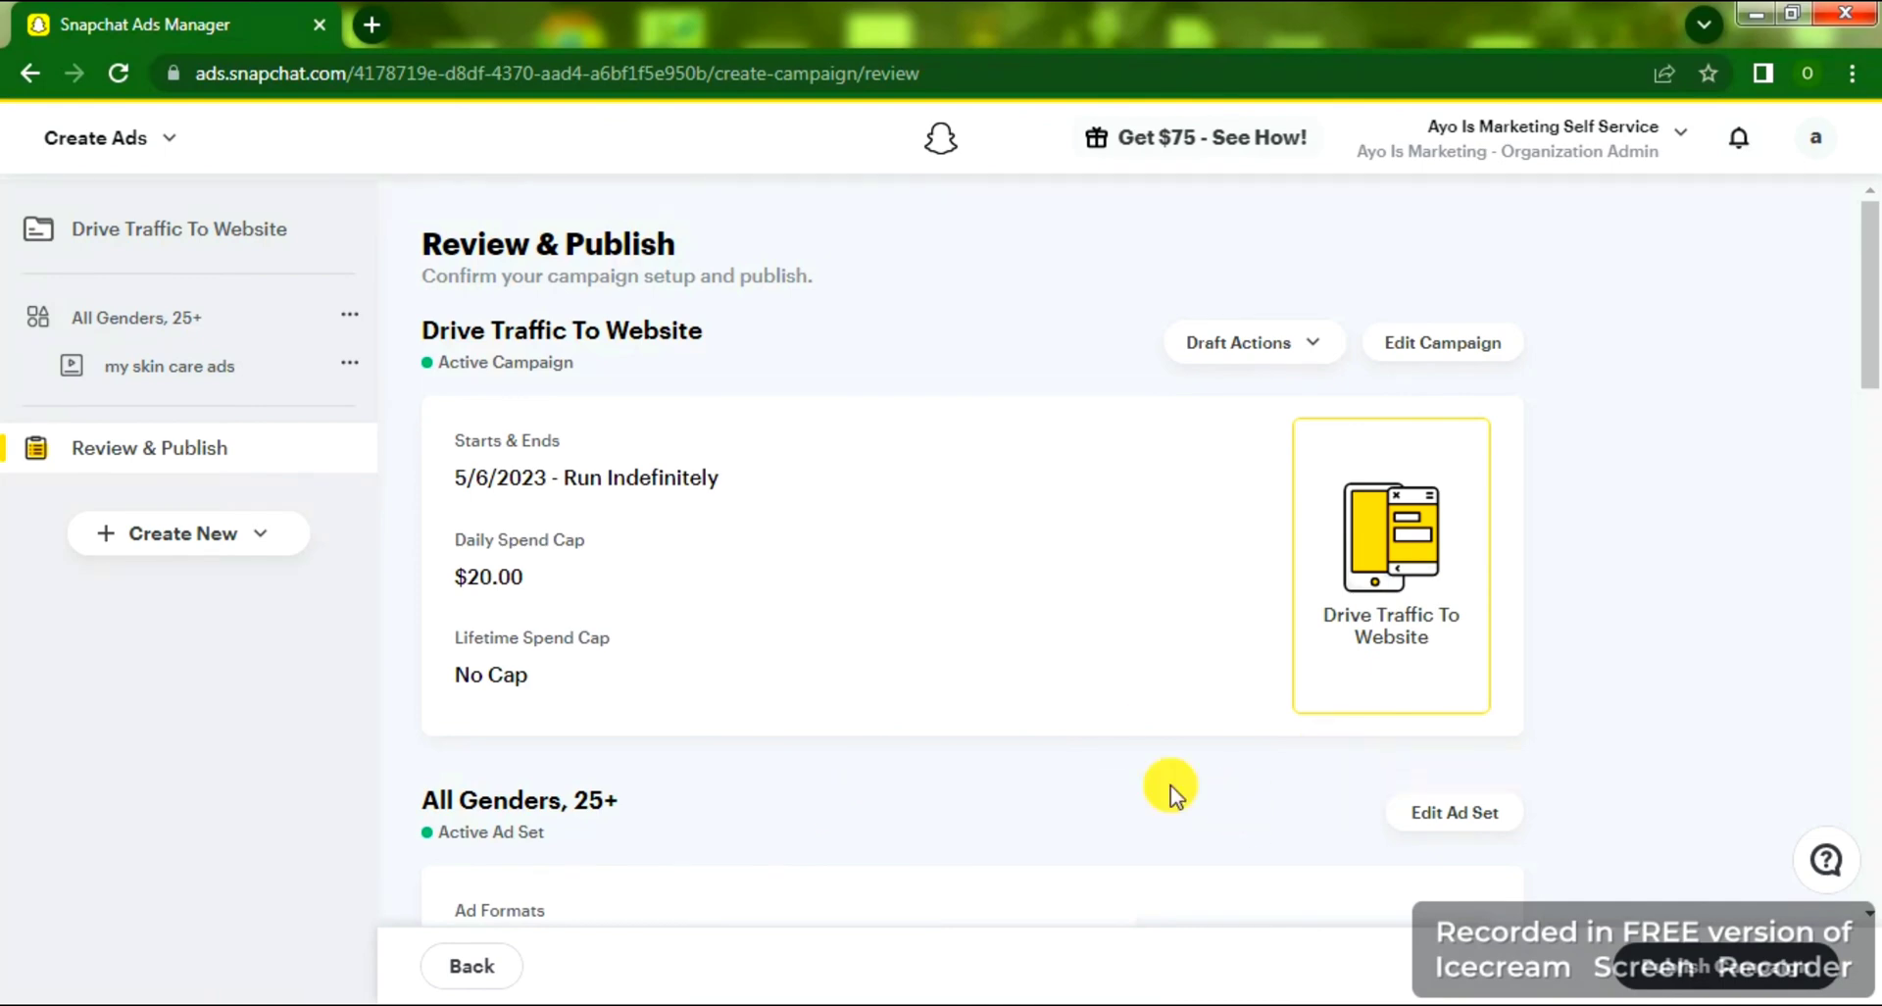
Select Prepay as the payment method in the campaign's payment details.
drag(1872, 233, 1872, 654)
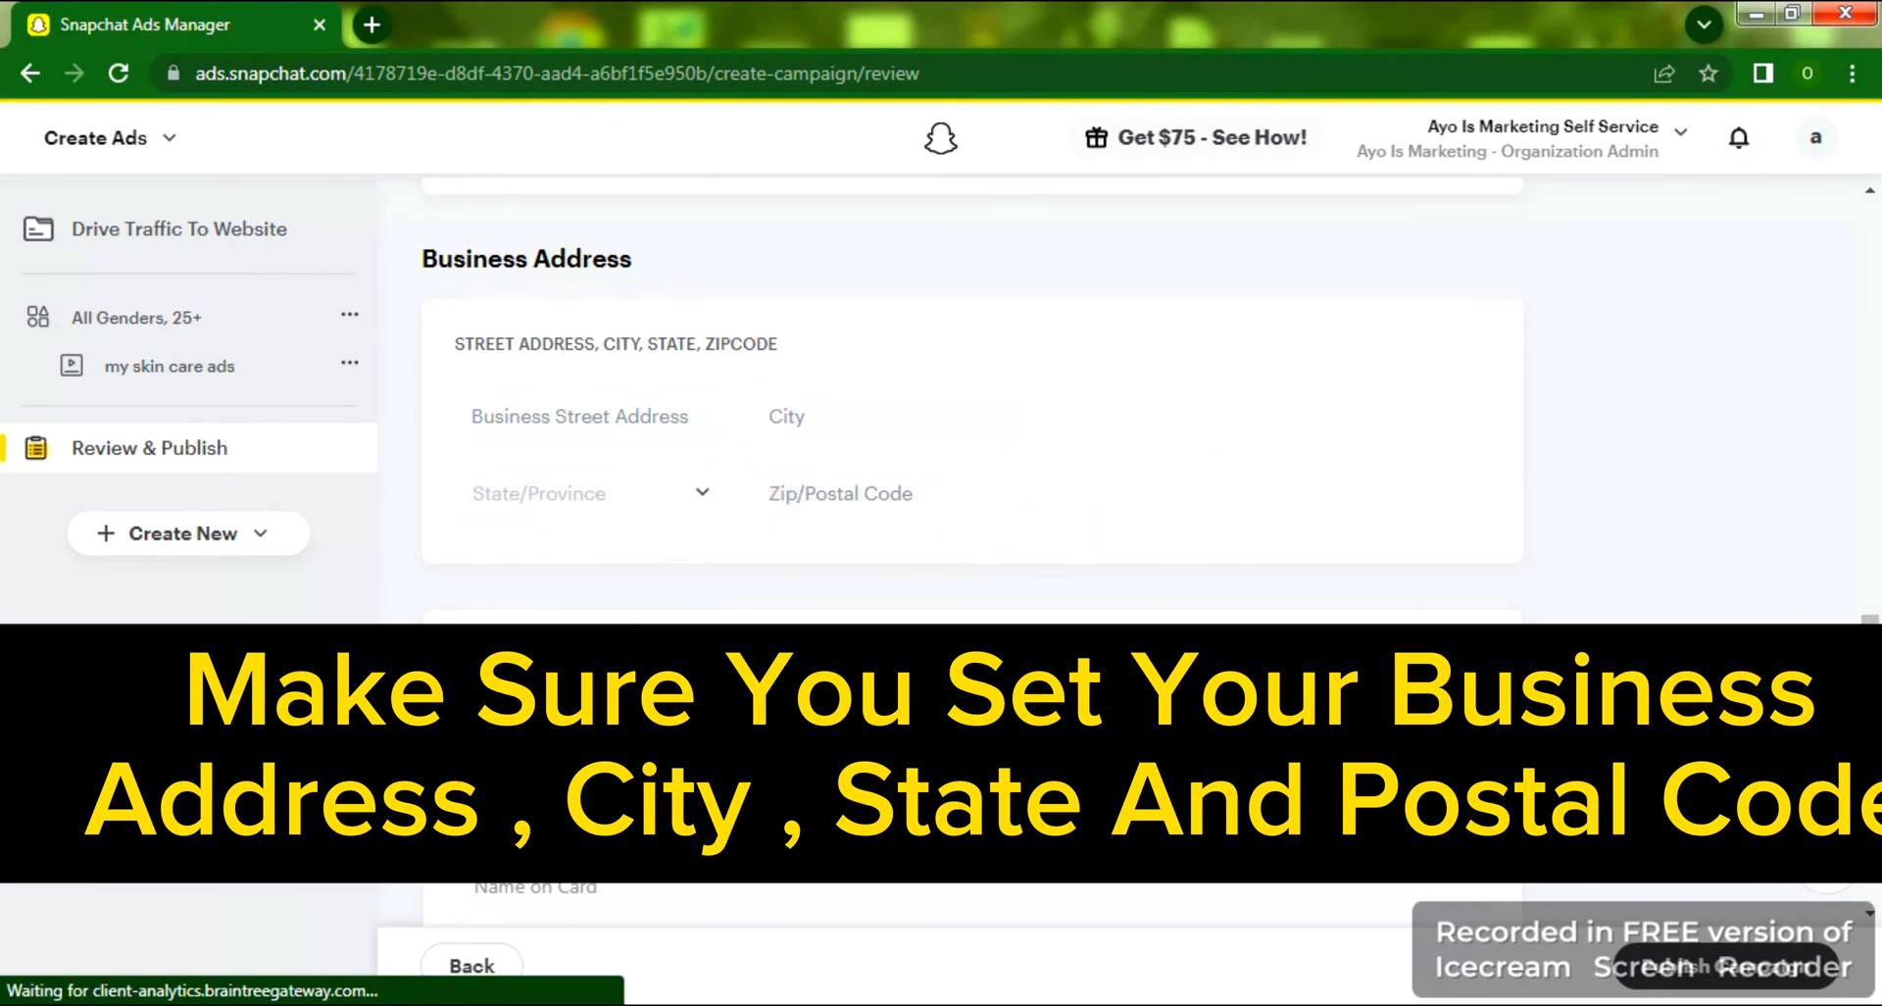
drag(1872, 666, 1873, 743)
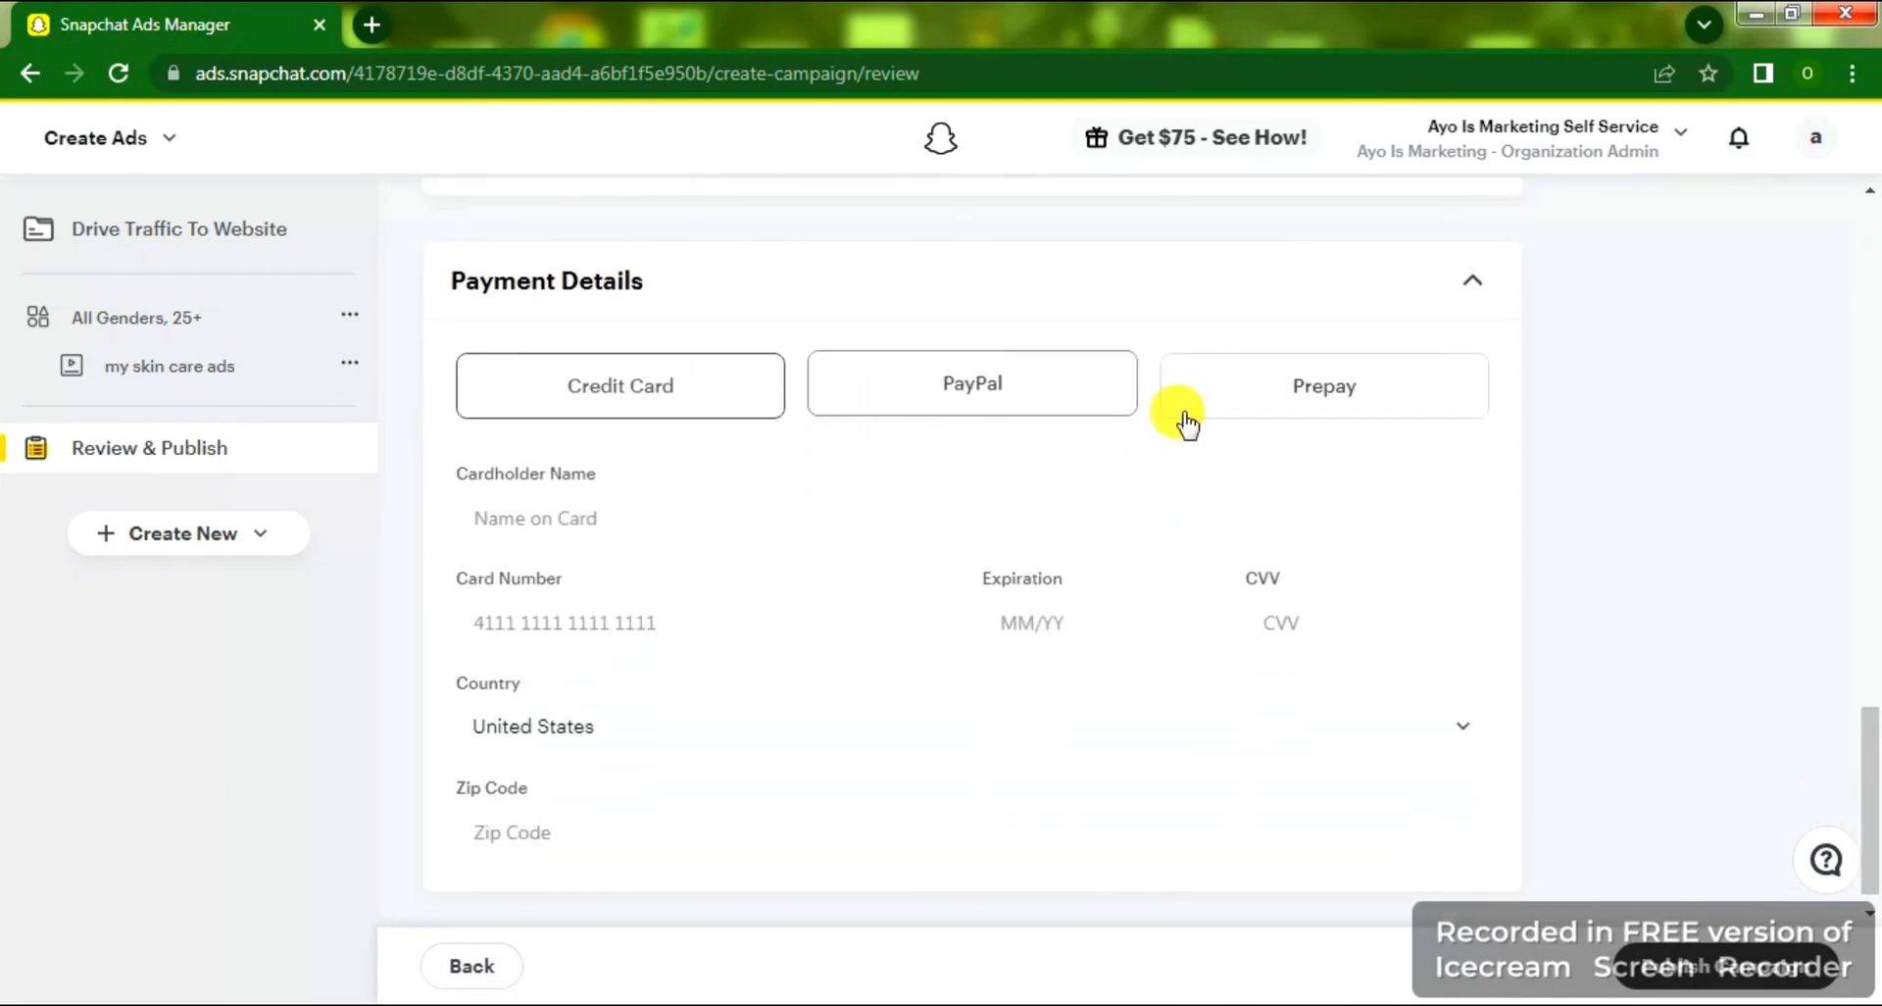
click(1297, 397)
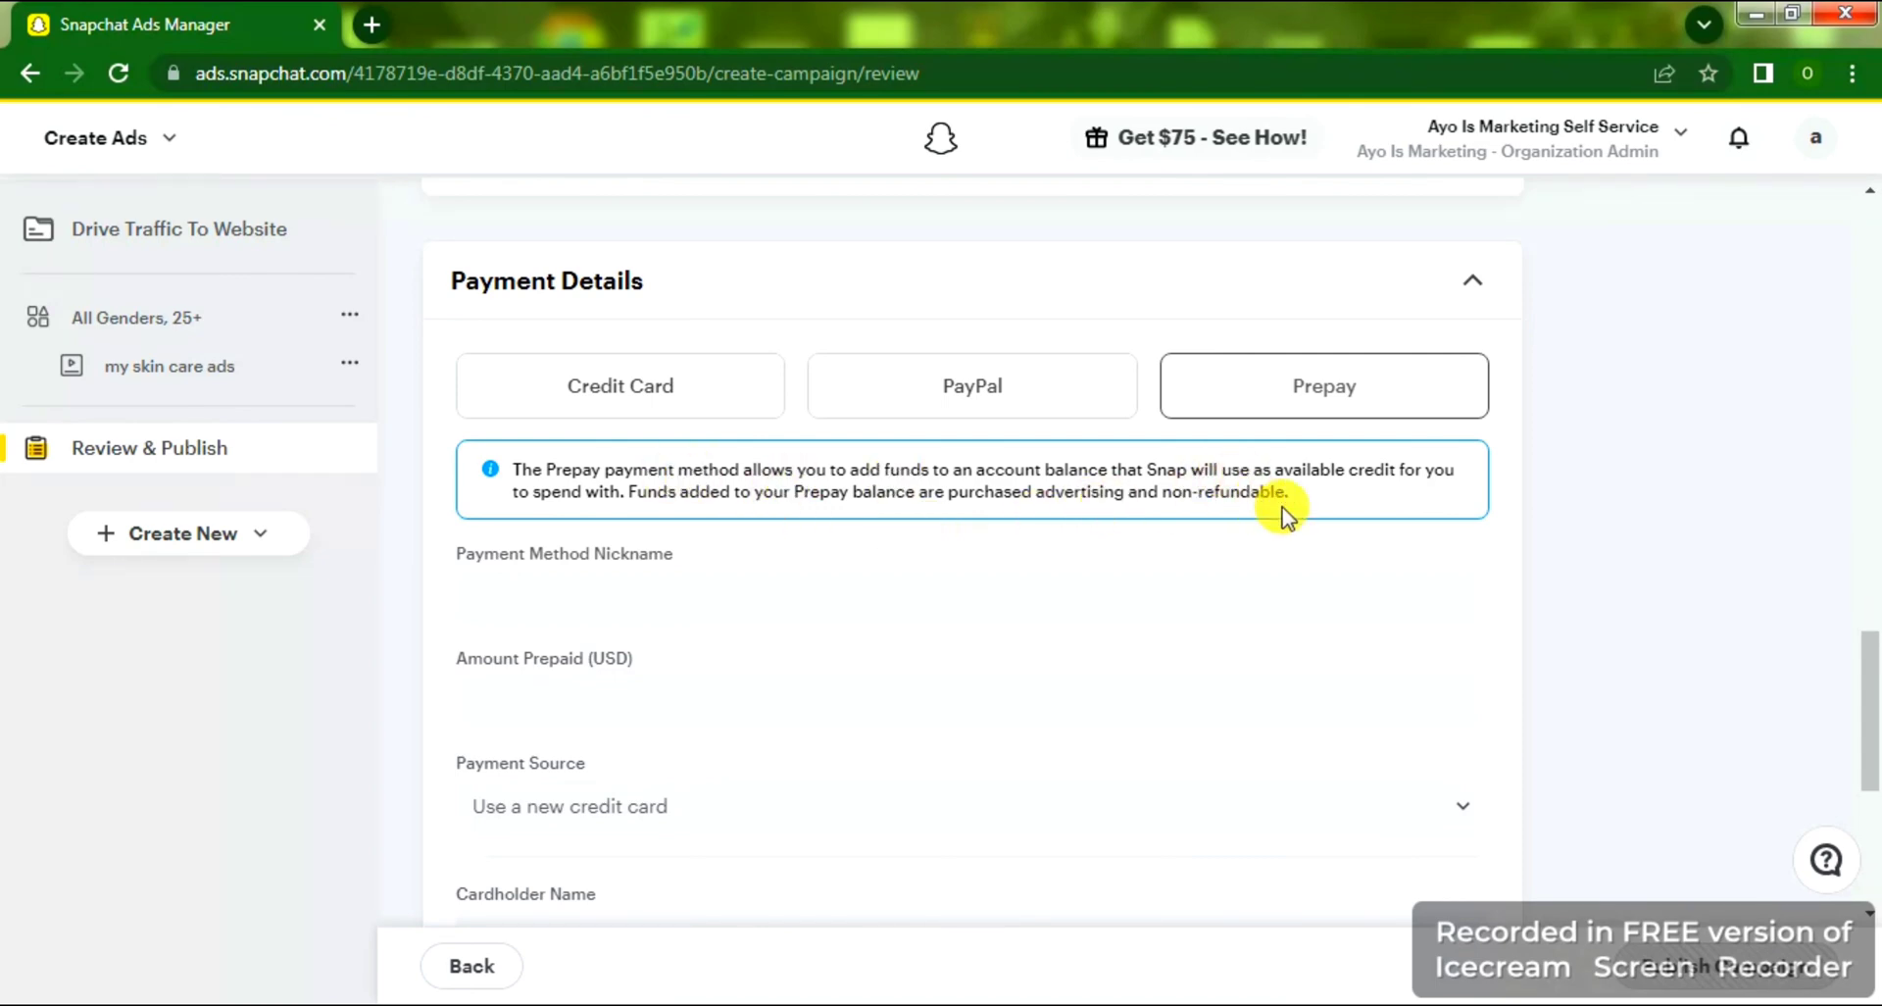
Set the prepaid amount to 20 USD and enter a payment method nickname made of the owner's first name and "Ads Payment".
click(1017, 579)
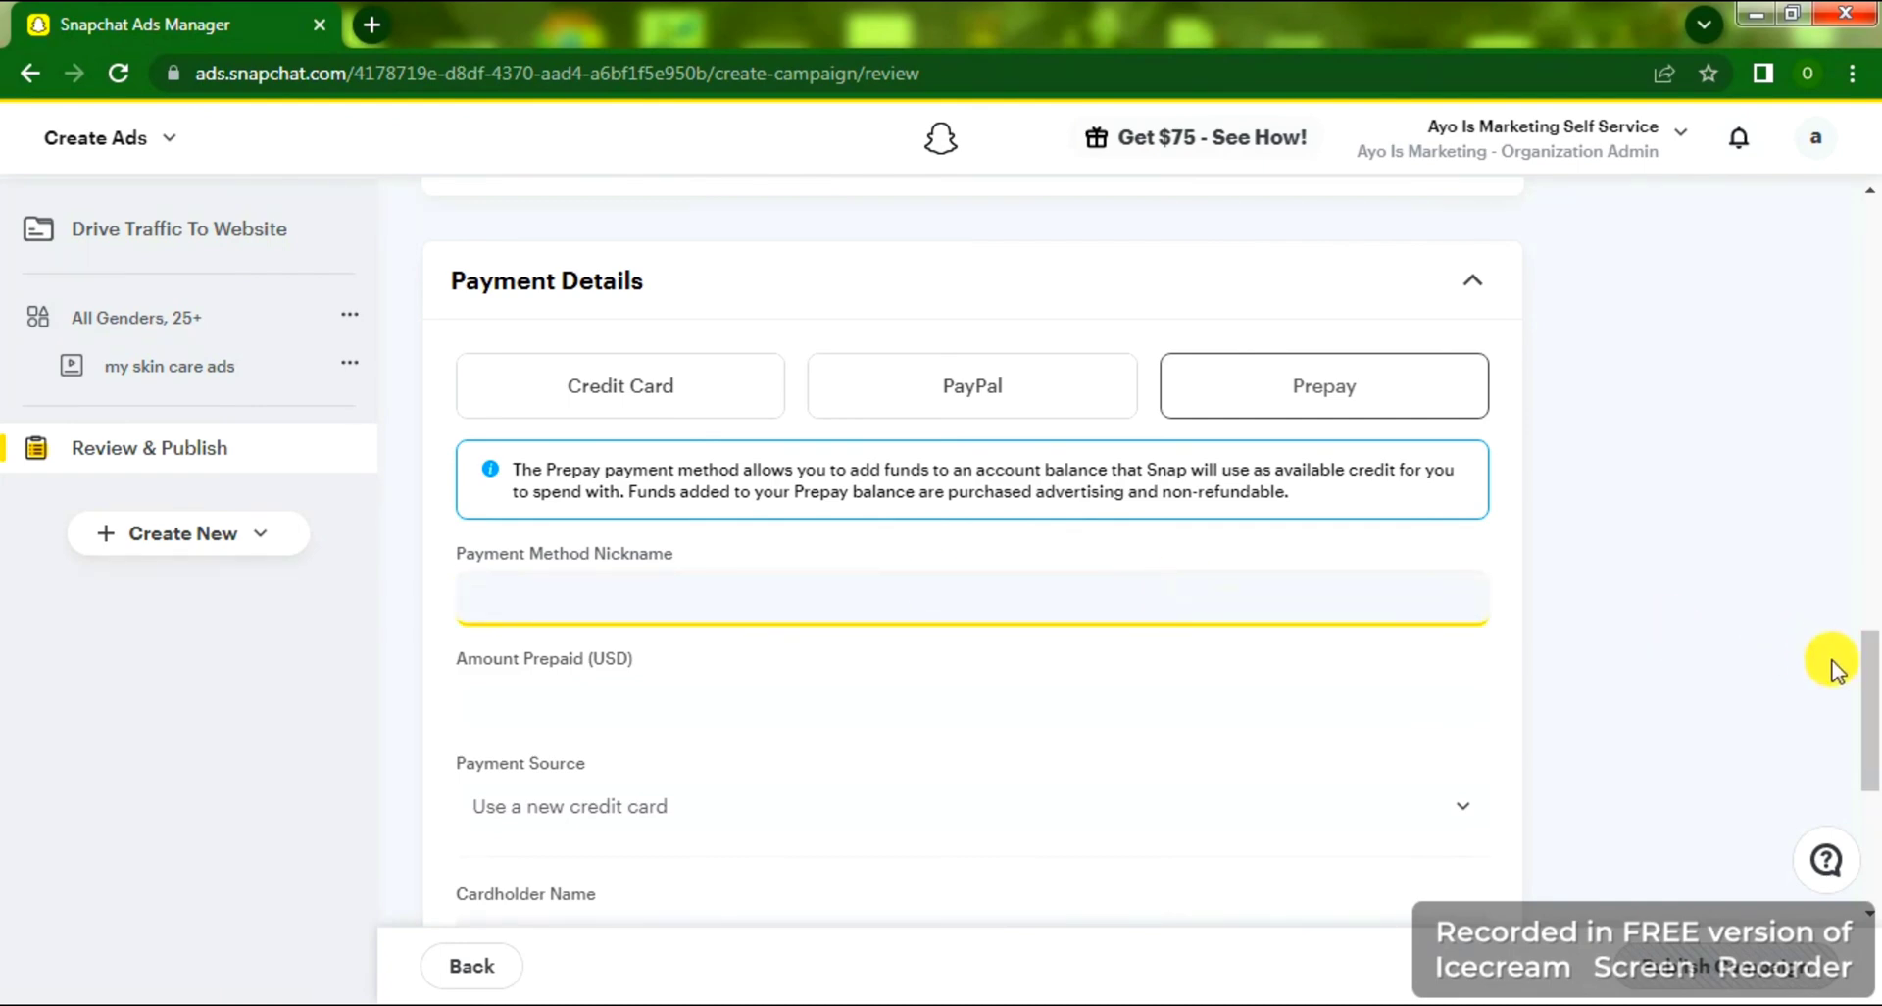
drag(1869, 671, 1872, 740)
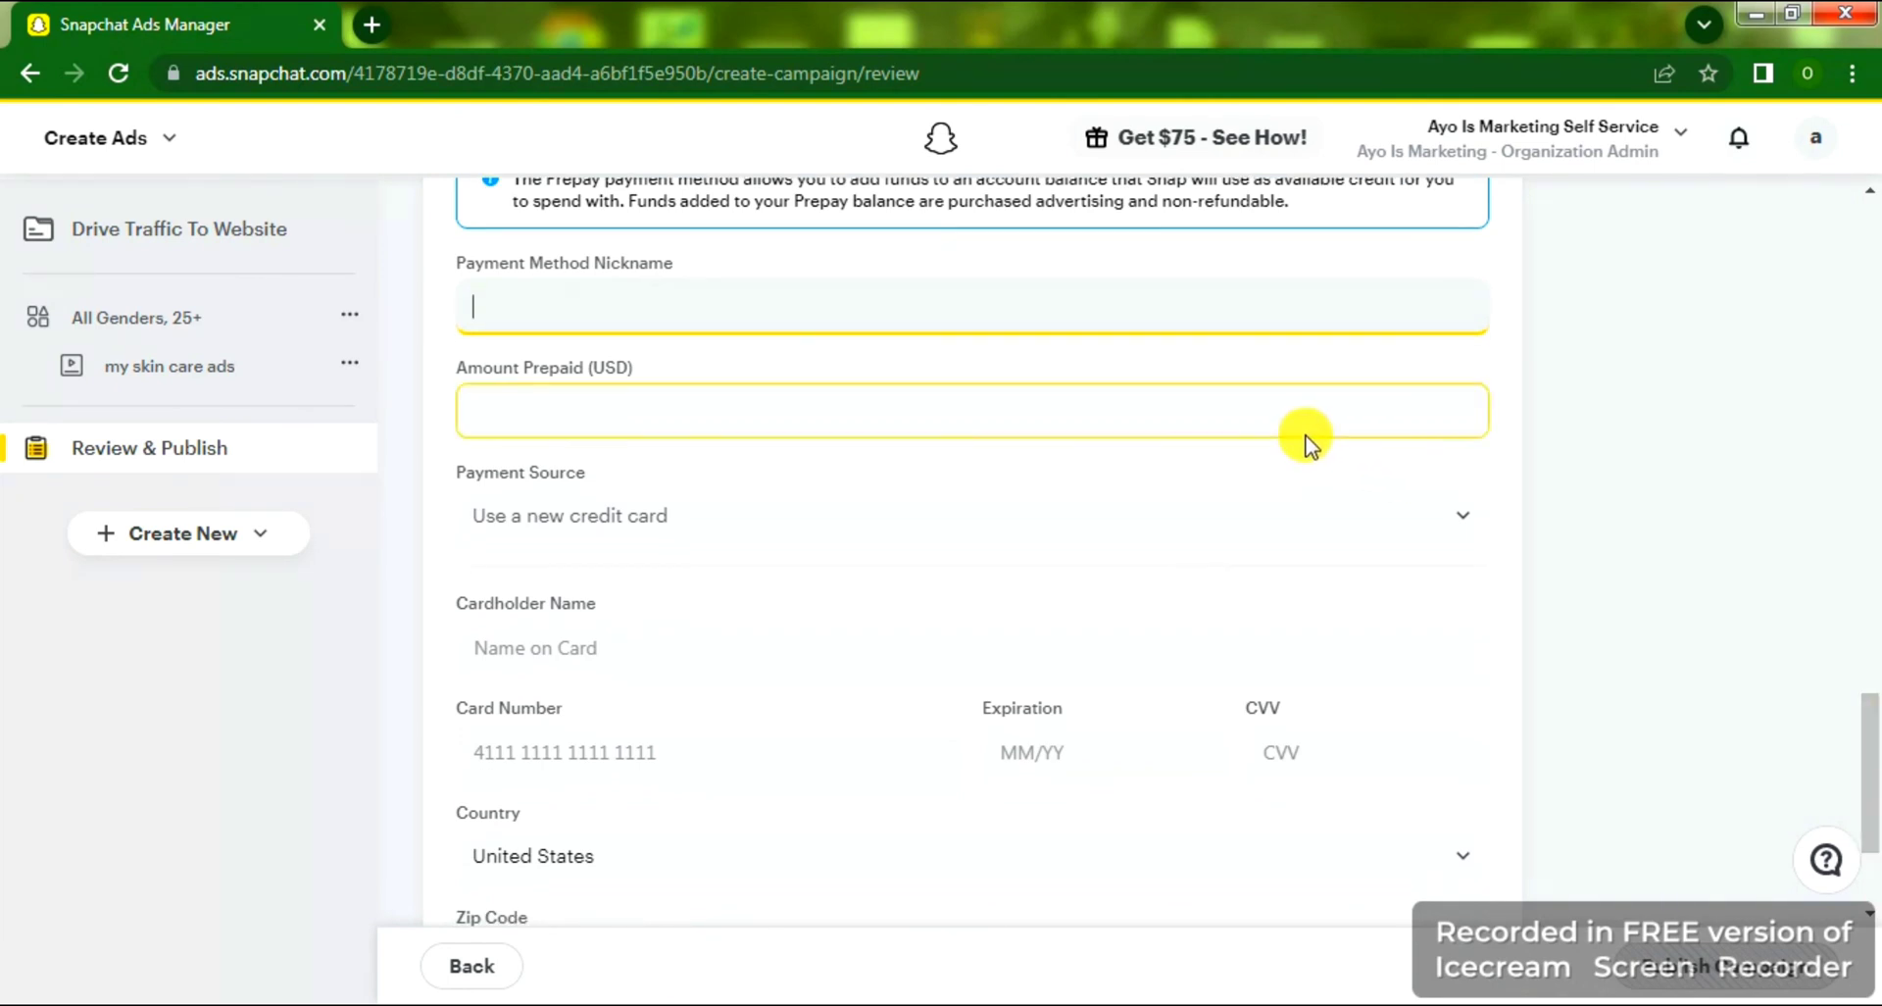
click(1186, 412)
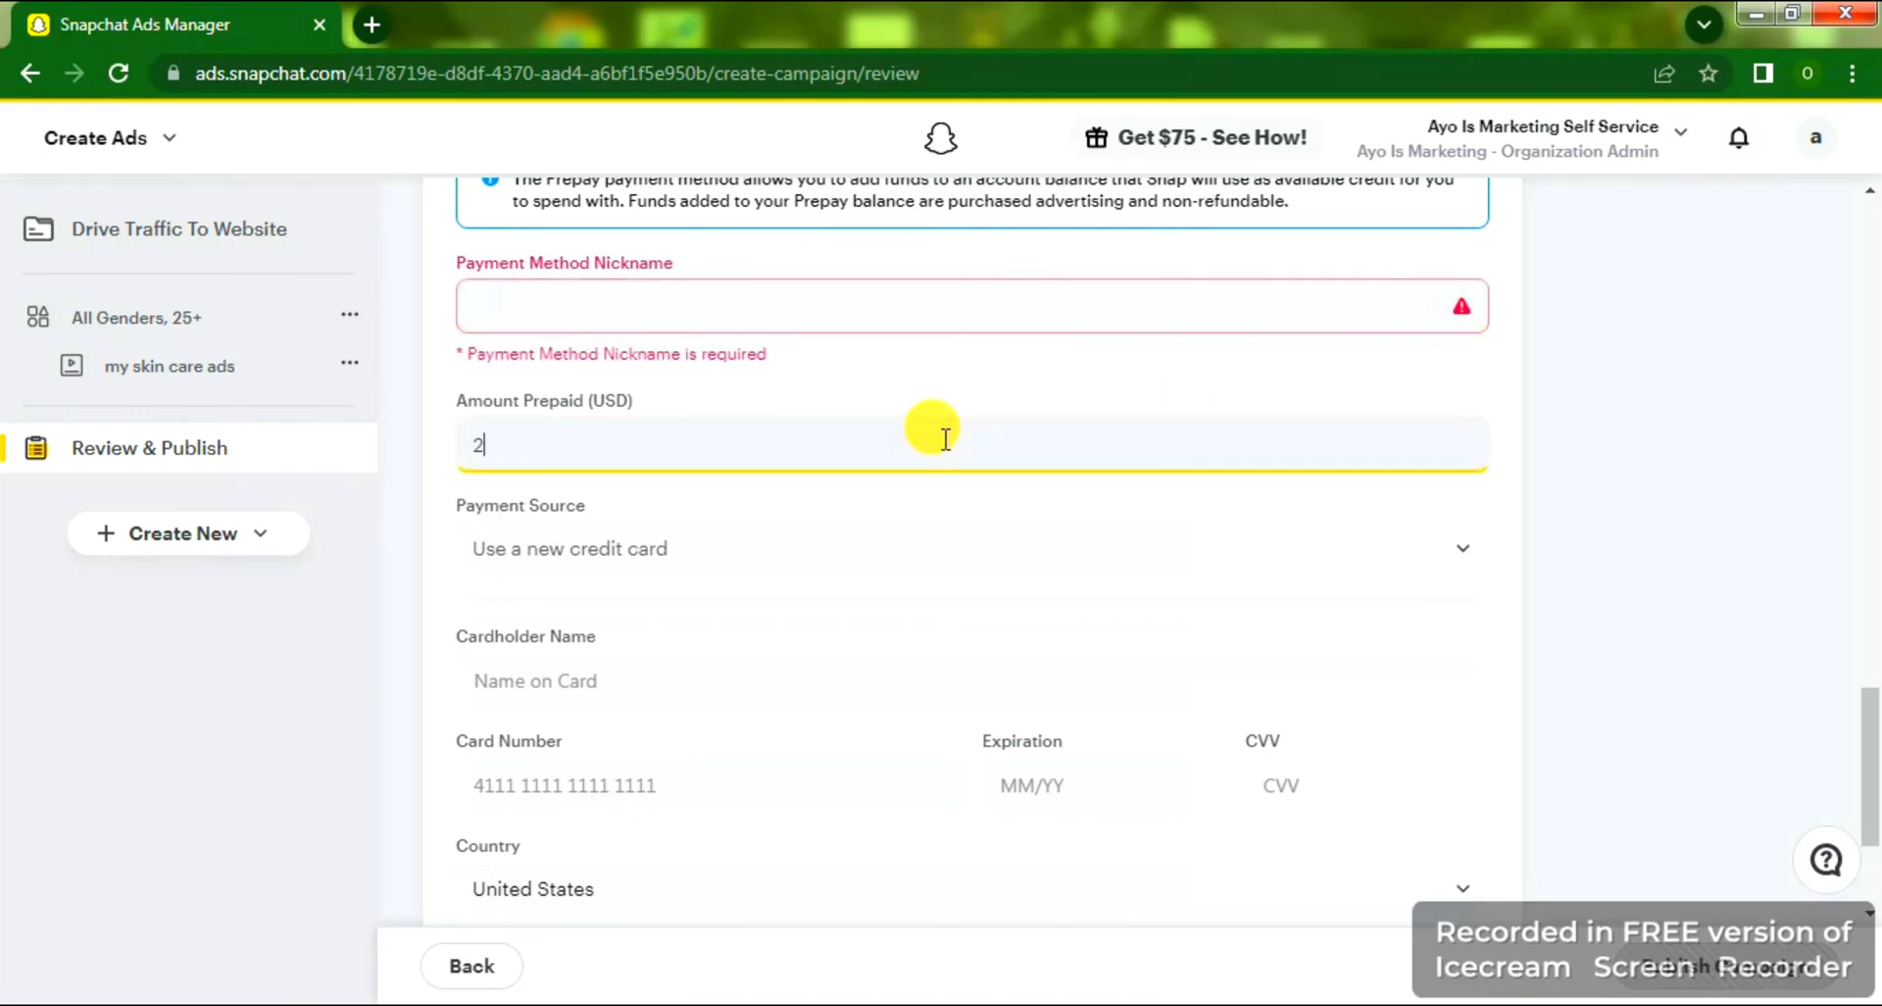
click(894, 304)
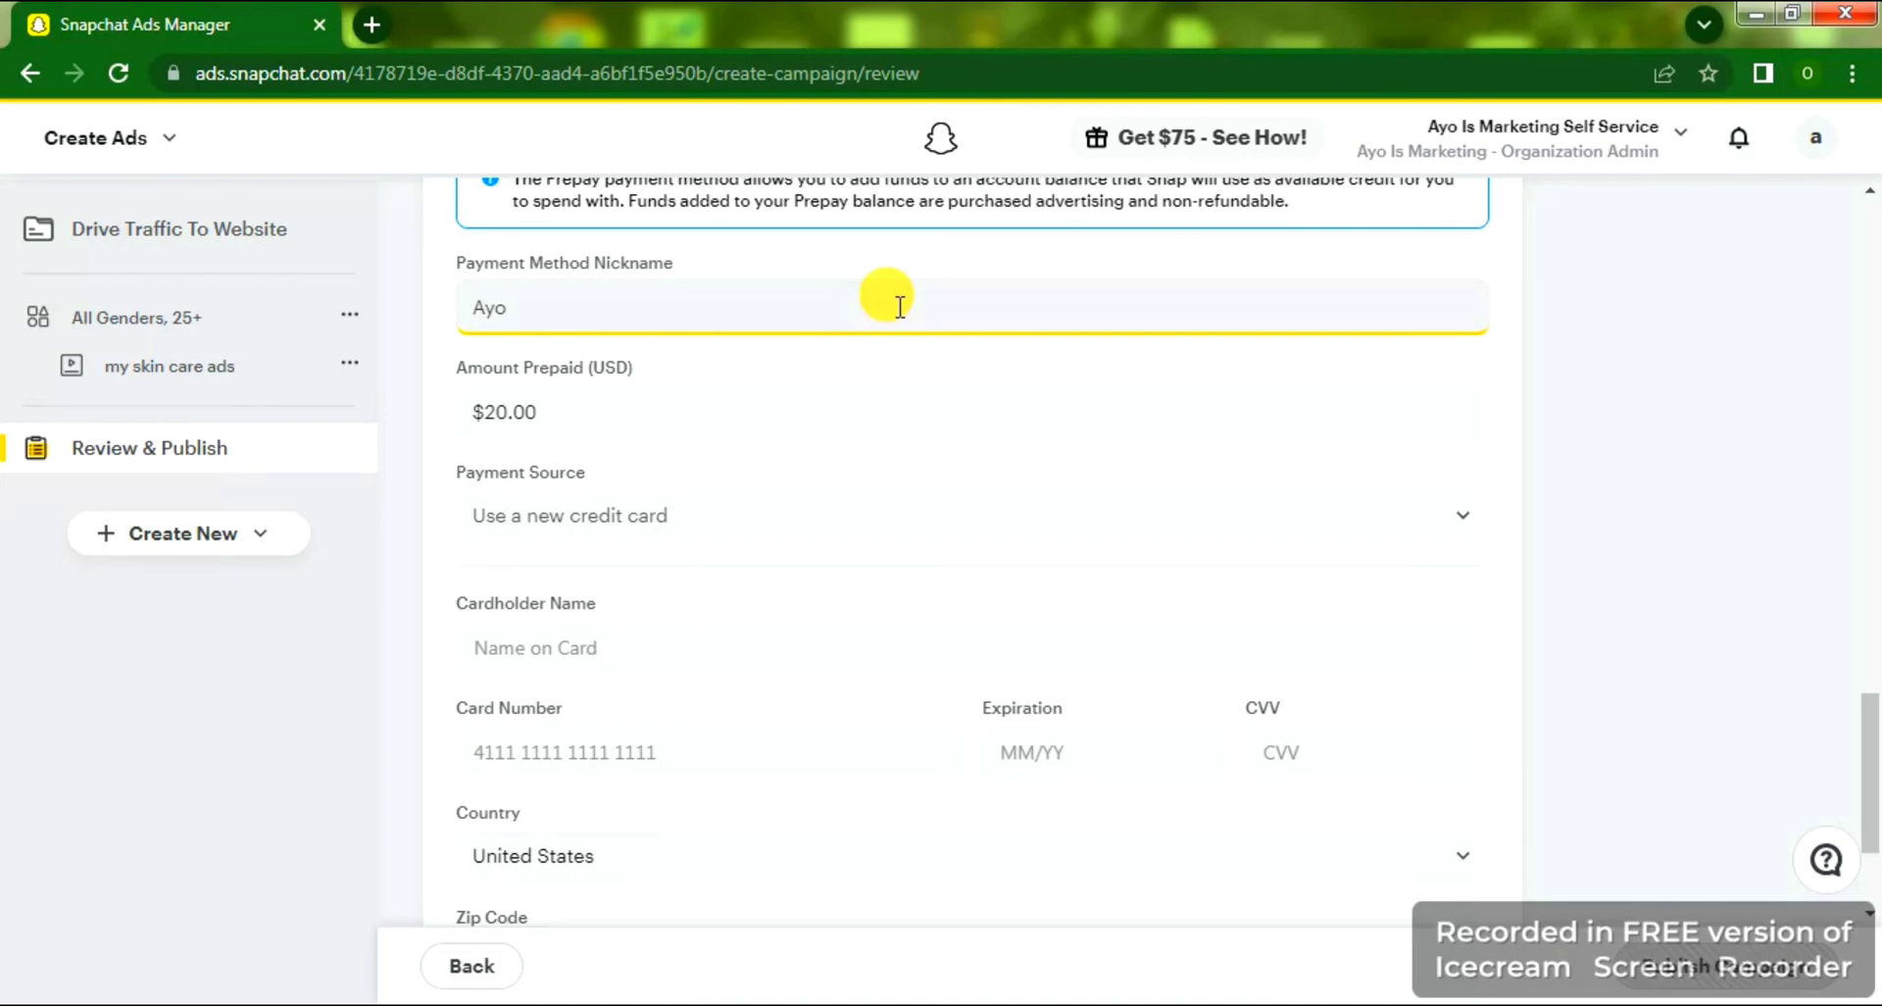
text(s)
key(Tab)
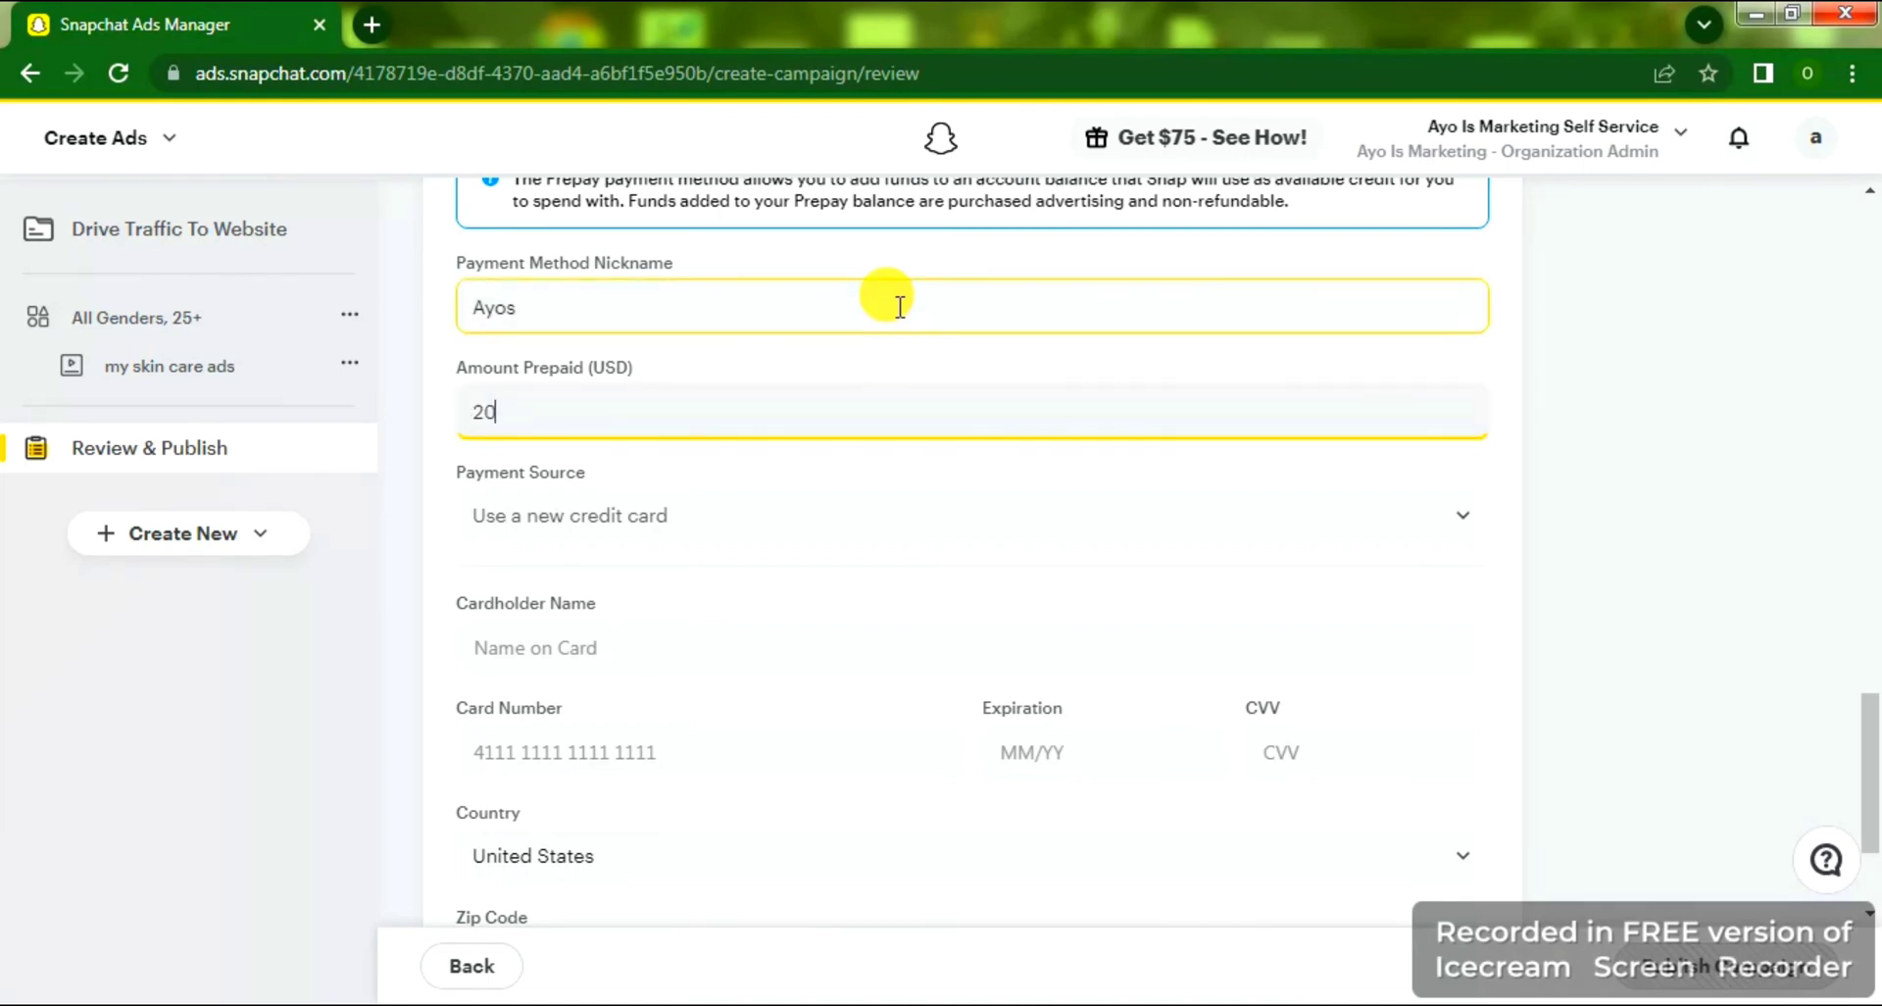
click(776, 319)
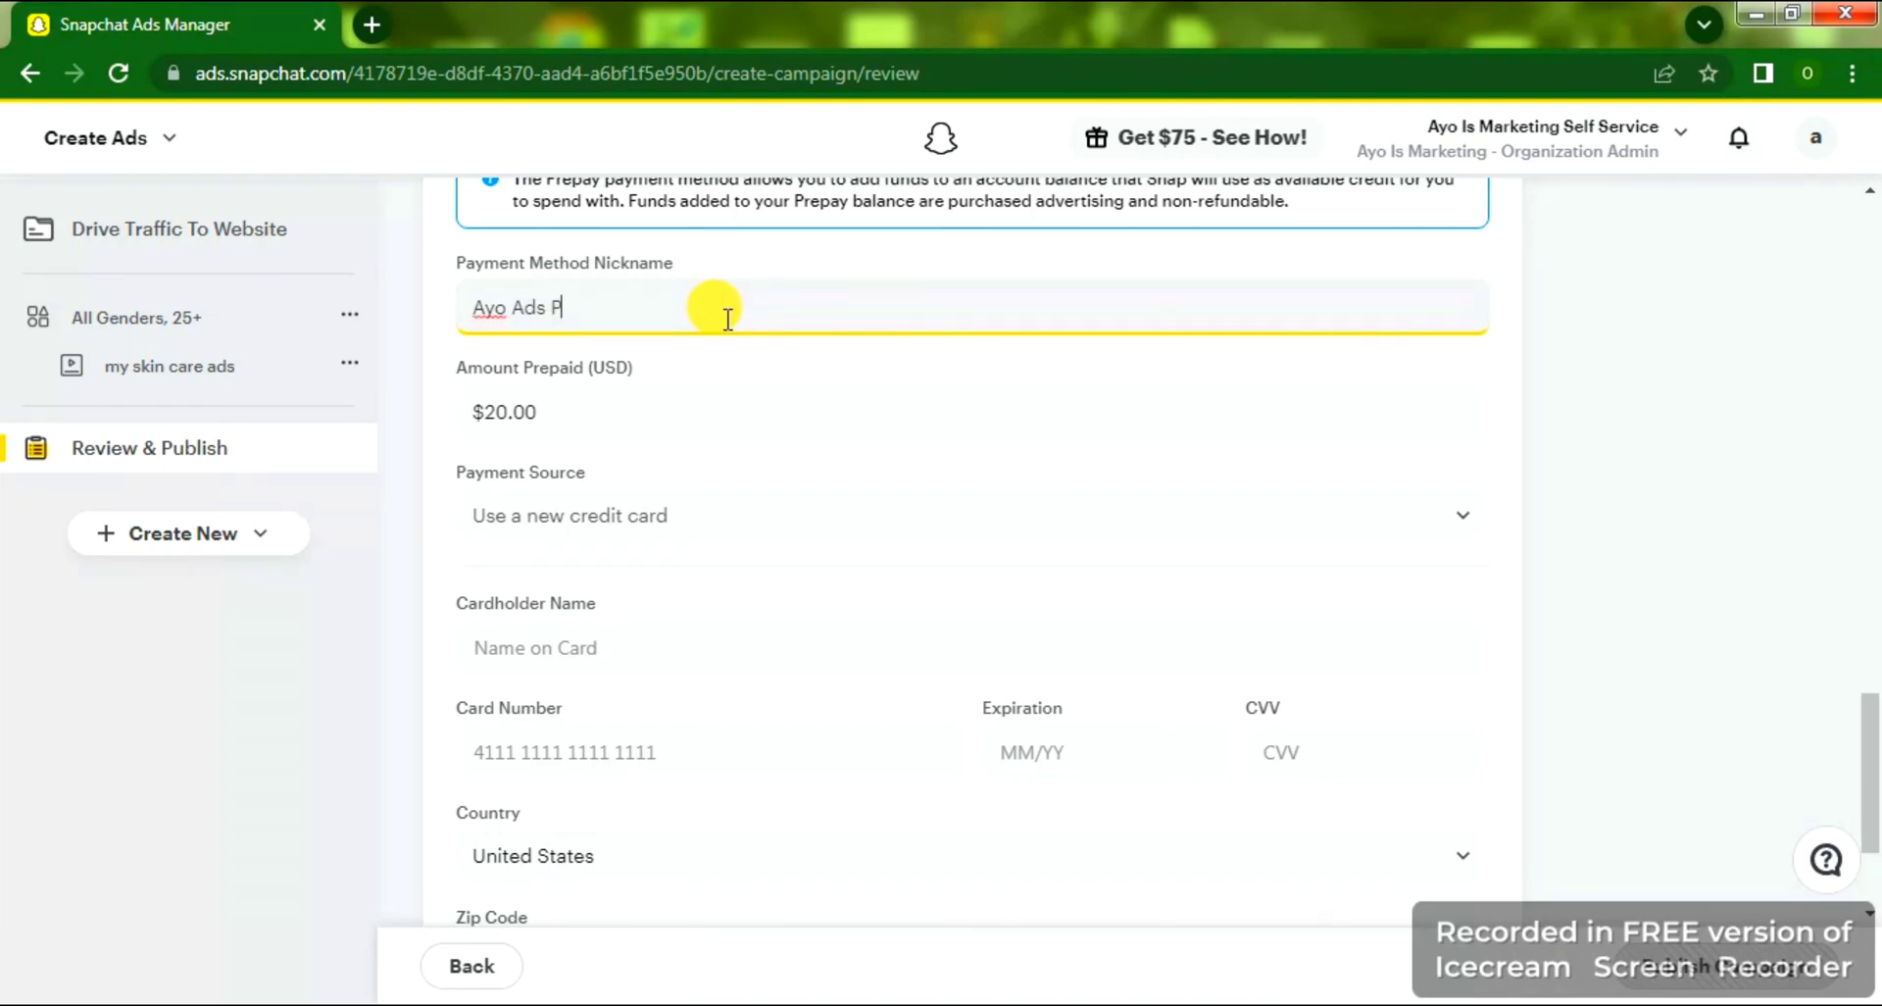
Try a prepaid amount of 5 USD and restore it to 20 USD.
click(599, 417)
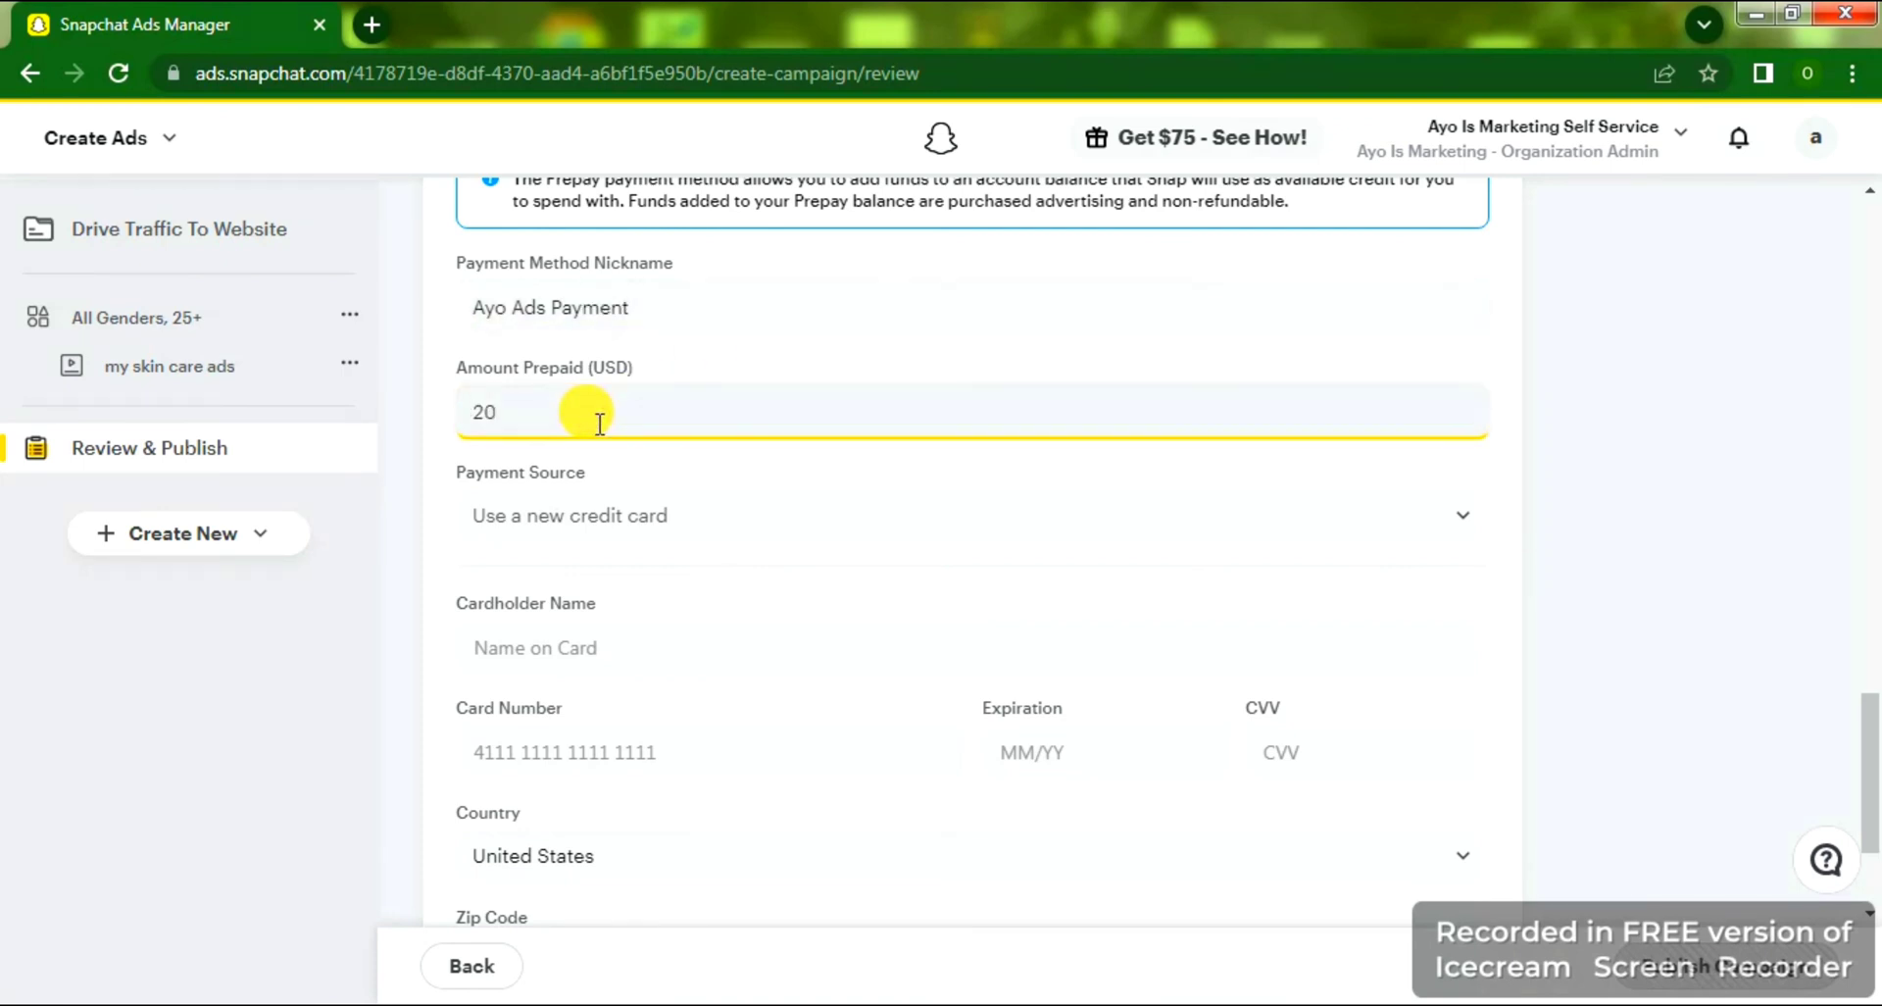
key(BackSpace)
key(BackSpace)
text(5)
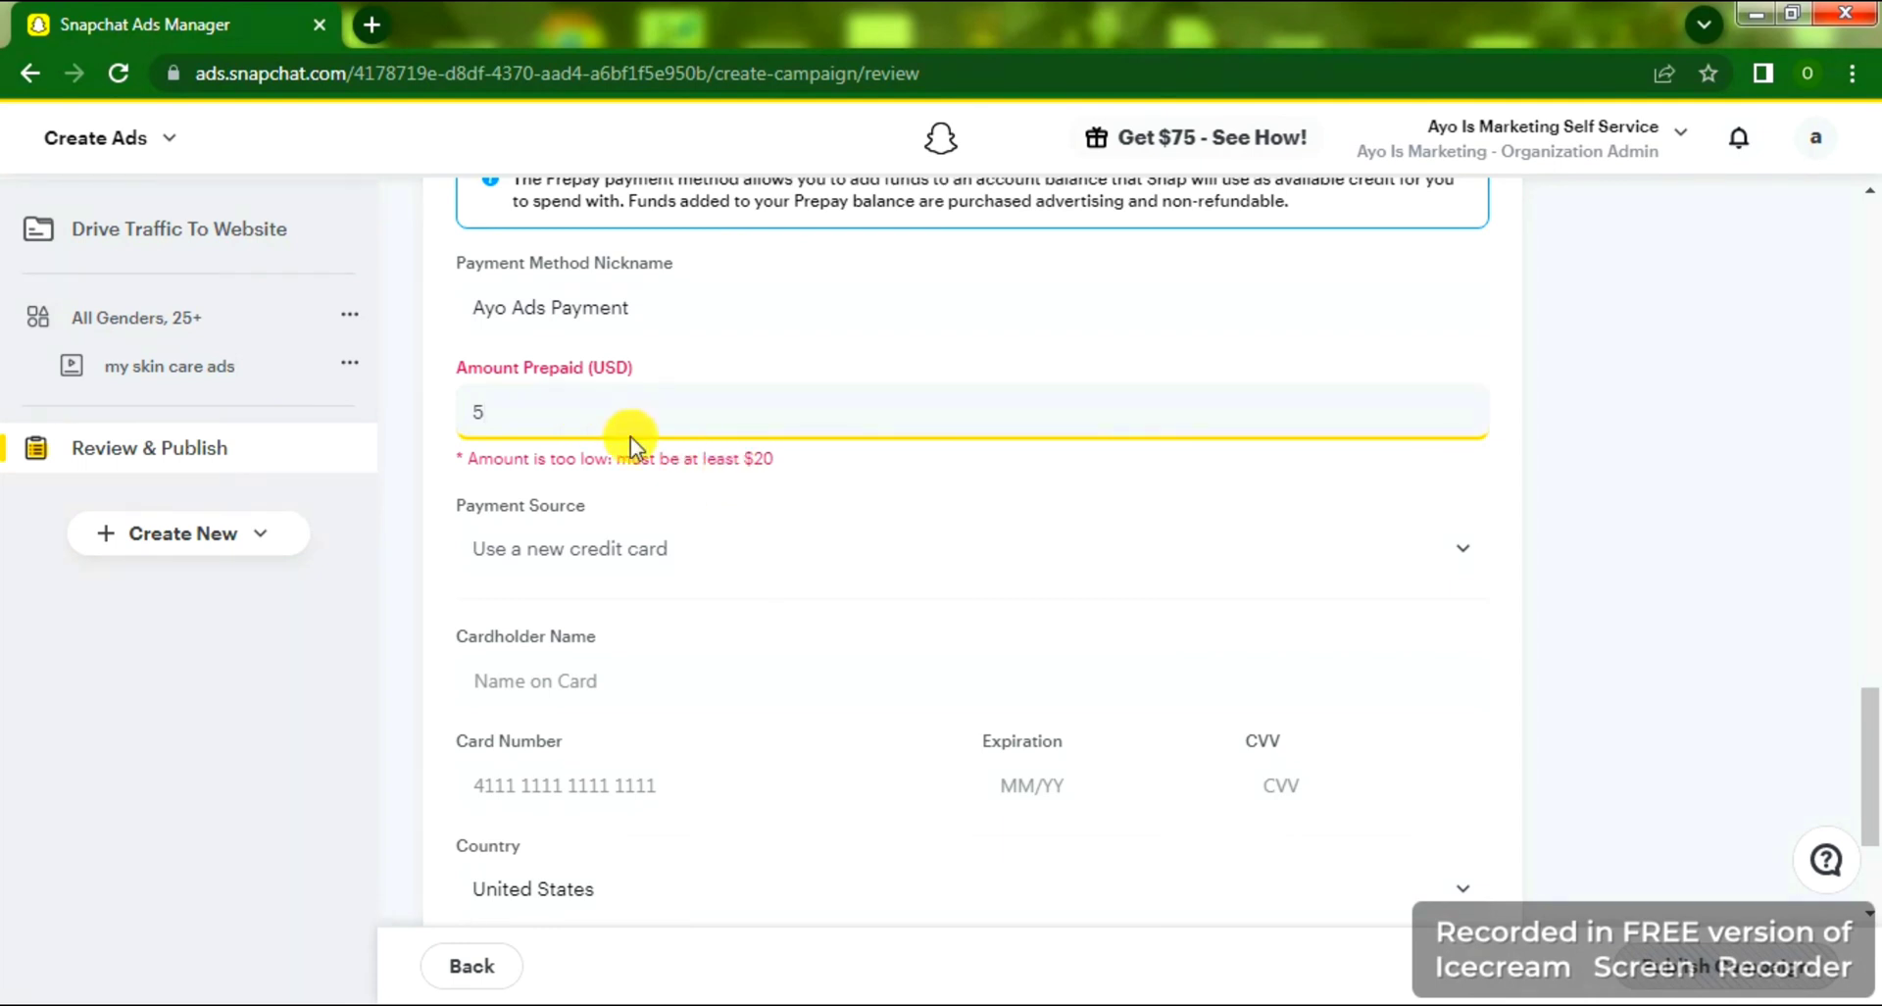
key(BackSpace)
text(20)
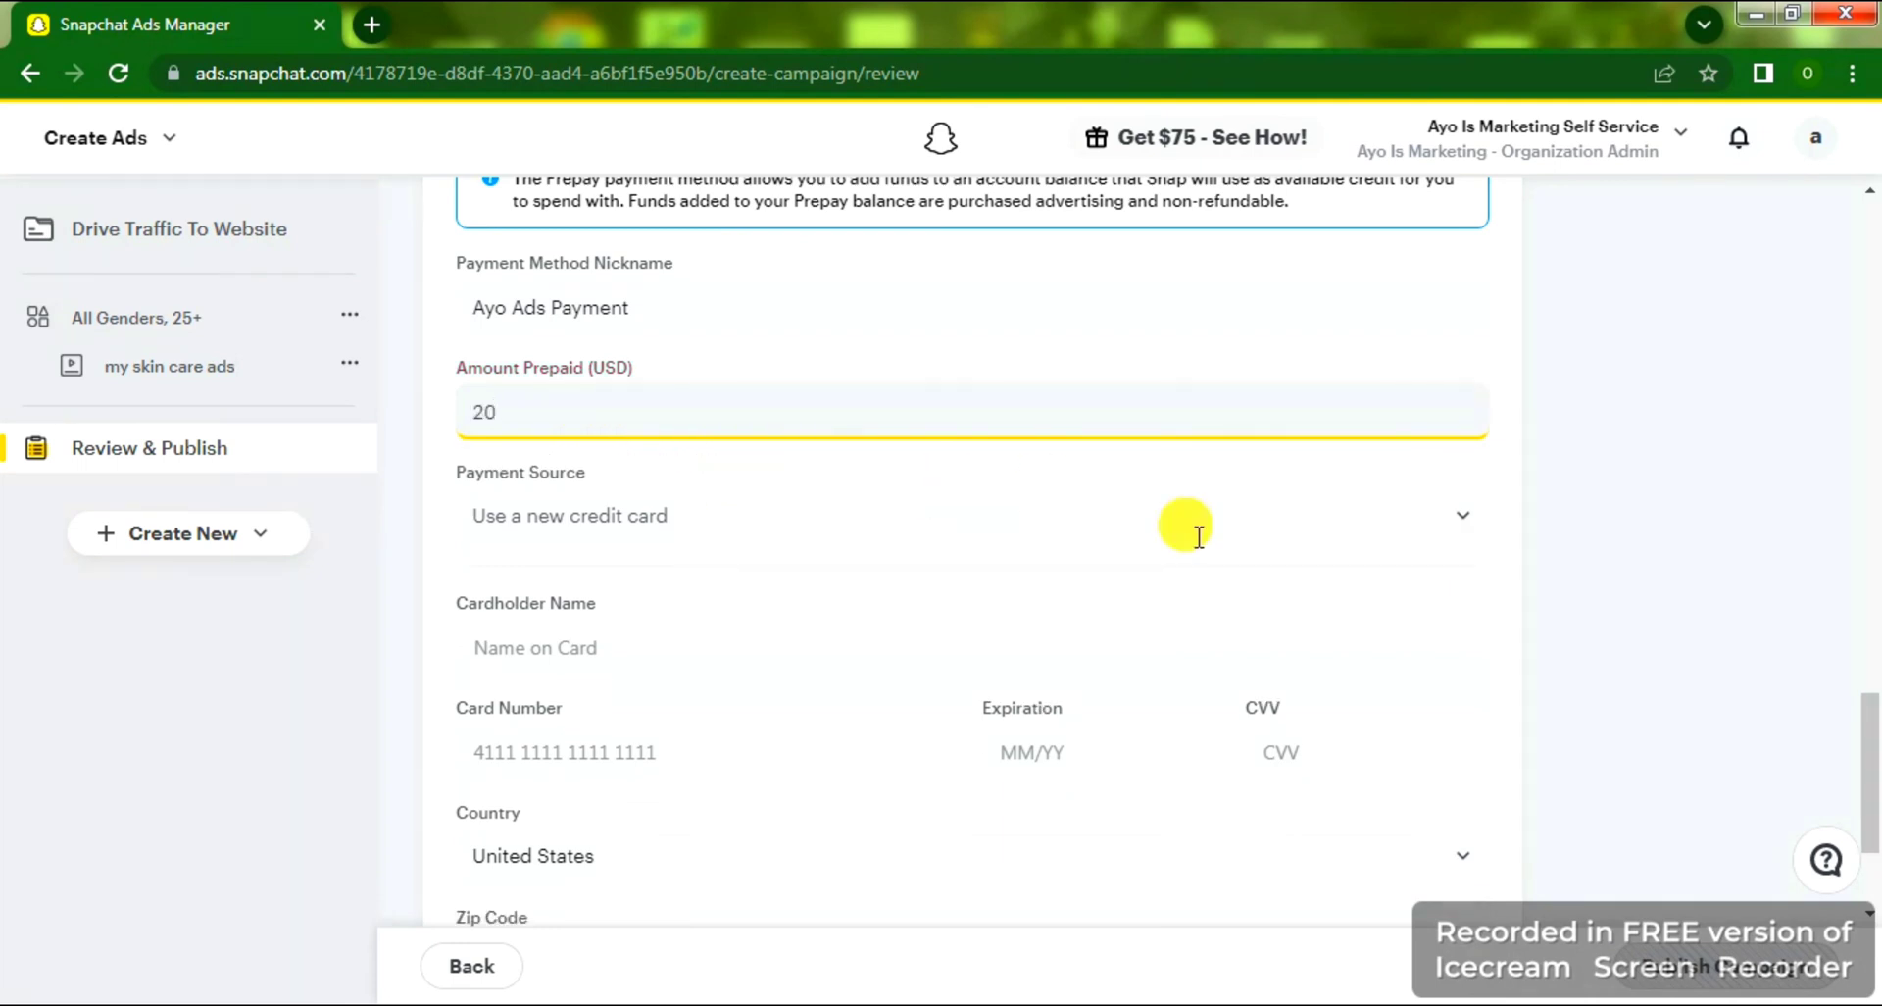
Choose "Use a new credit card" as the prepay payment source and go to the cardholder name field.
click(1372, 507)
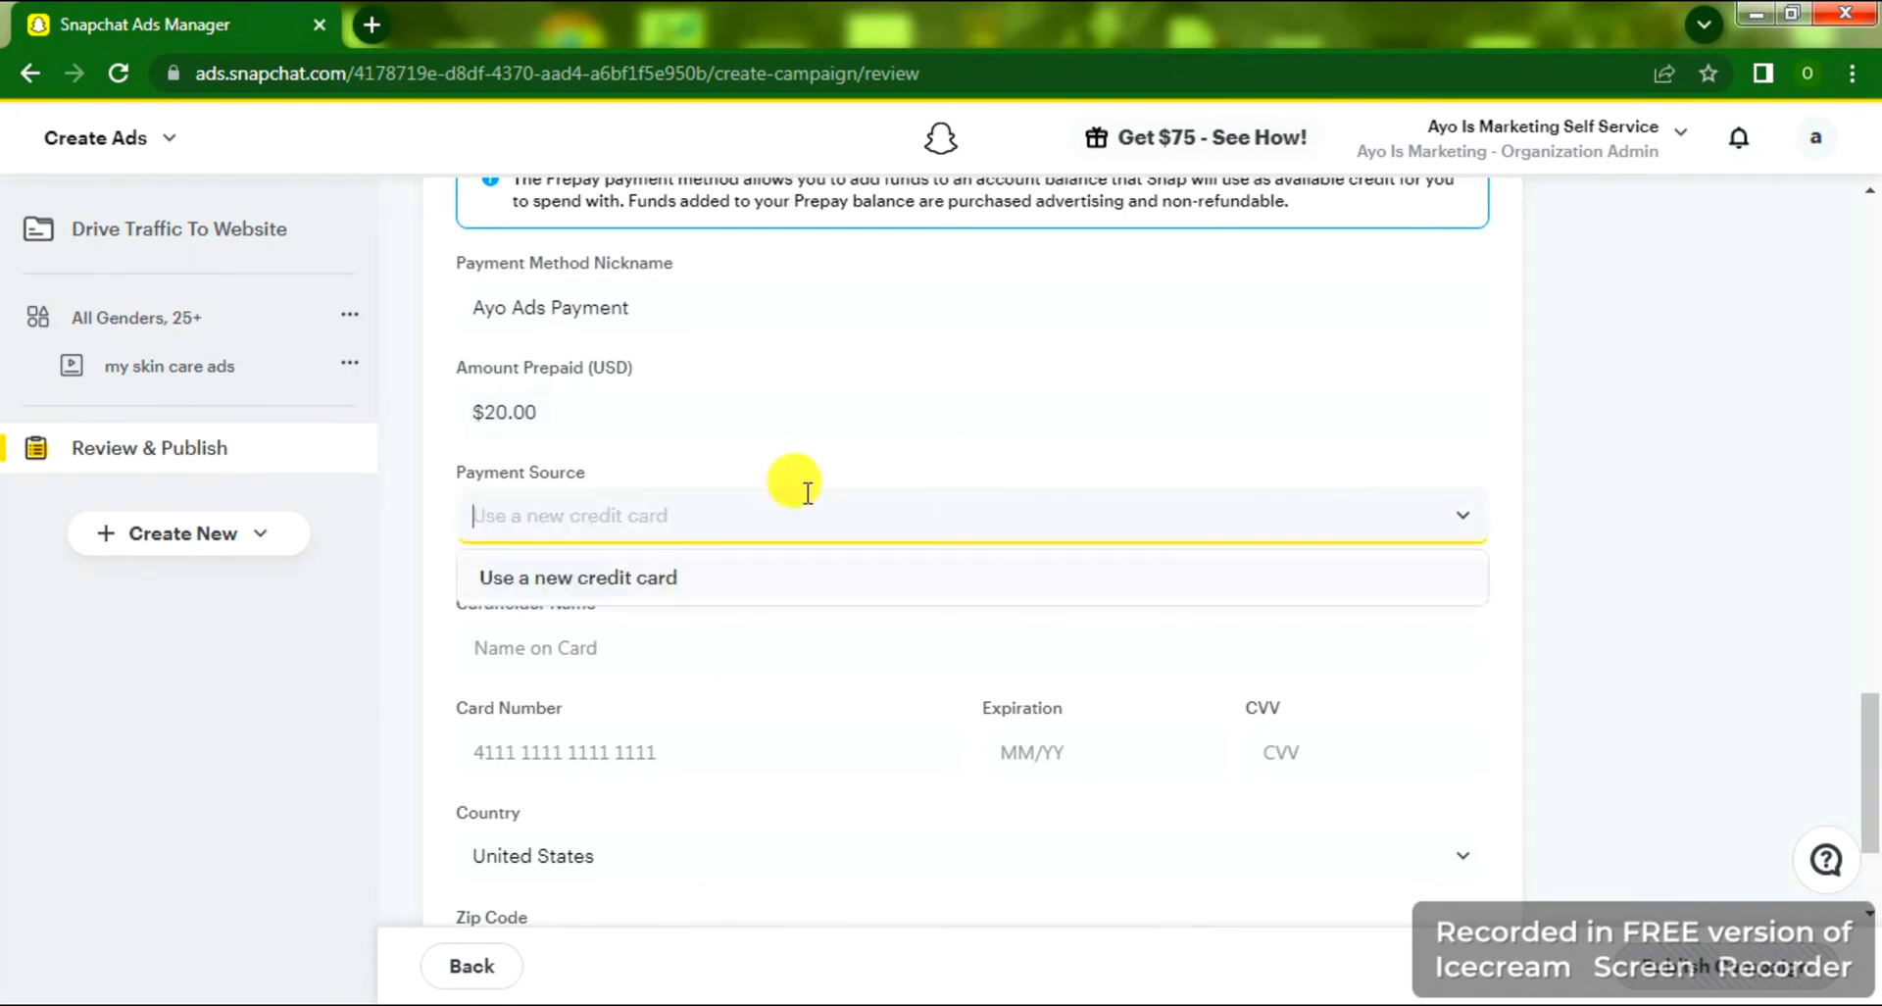
click(659, 583)
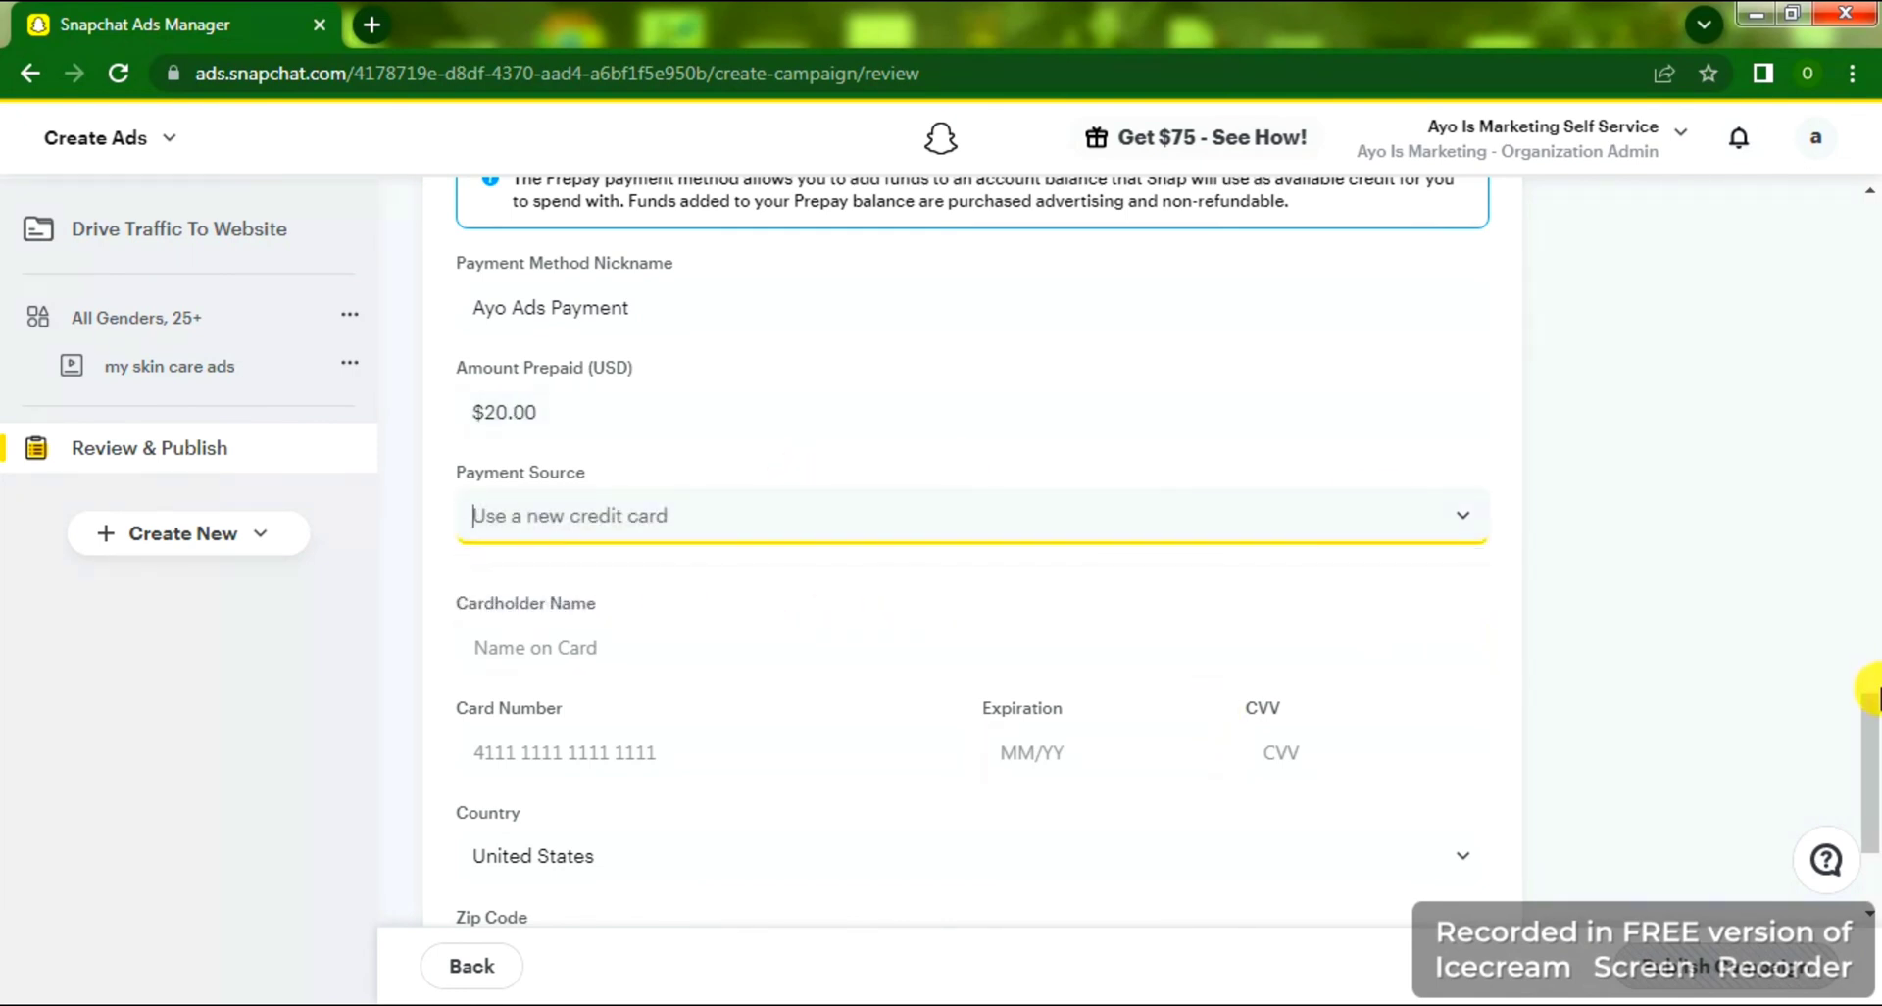
drag(1872, 750, 1873, 796)
click(1100, 399)
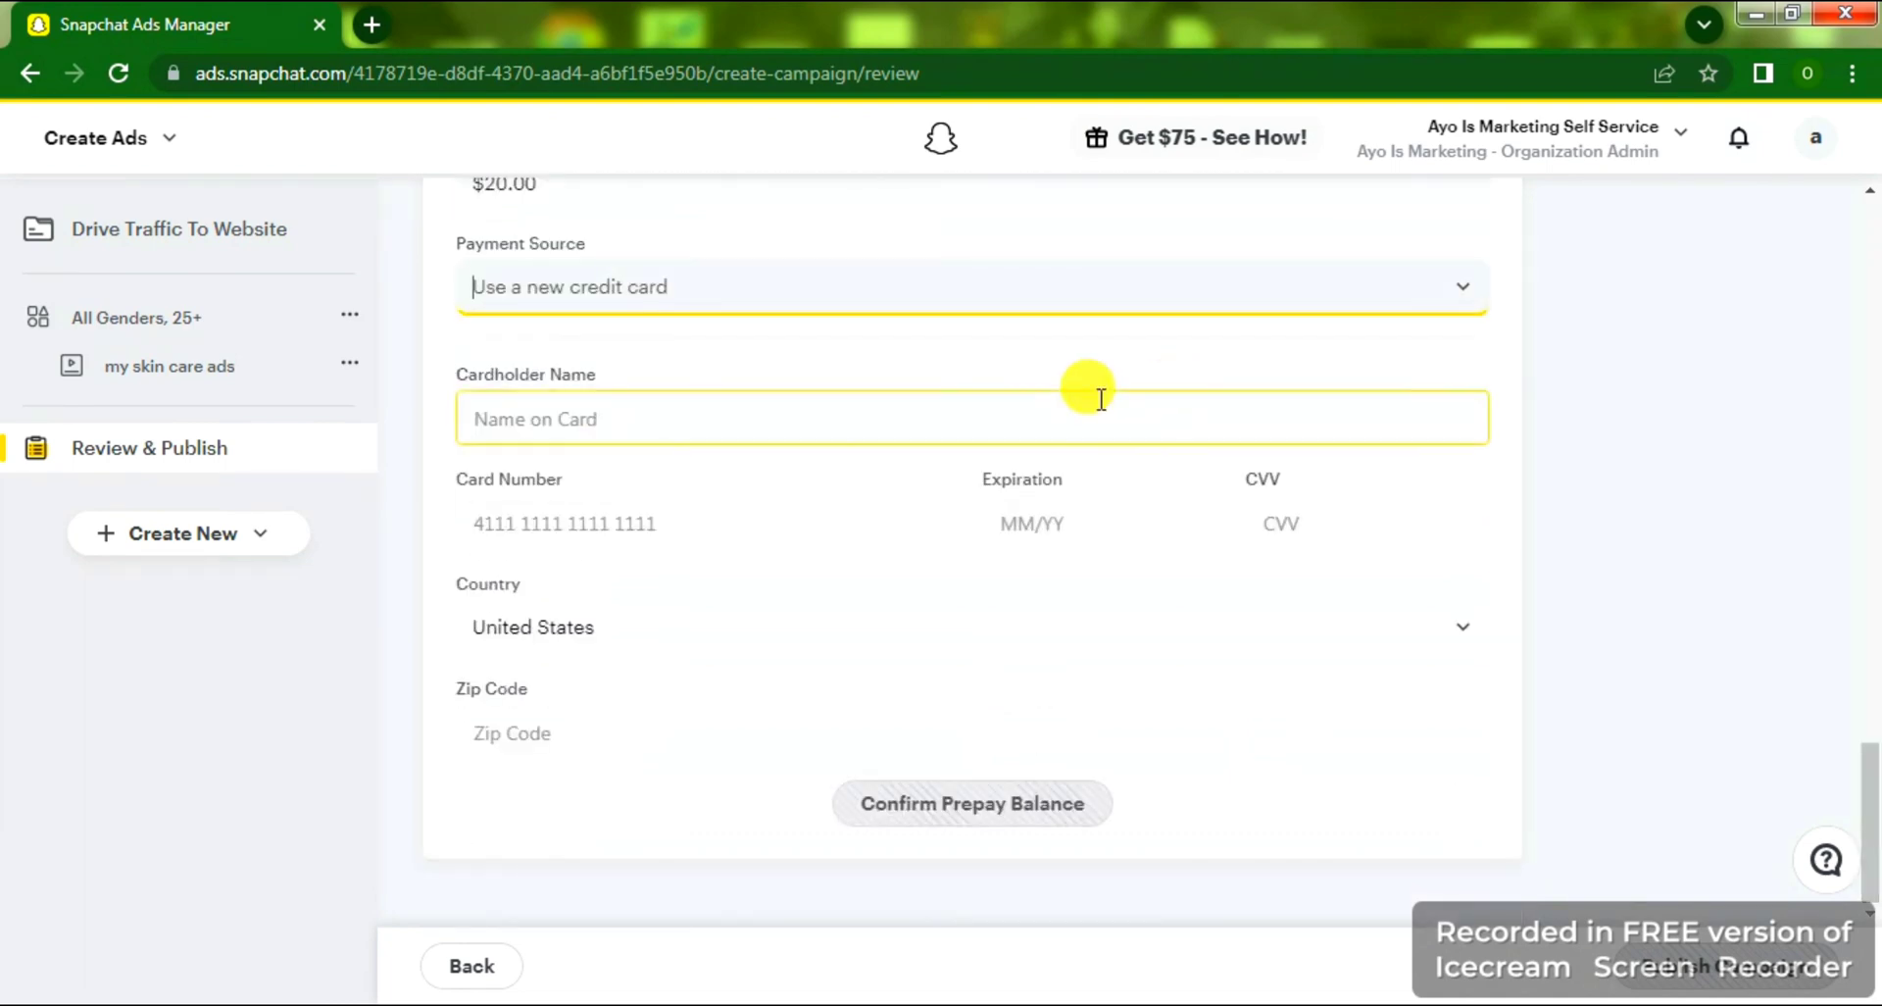
click(775, 523)
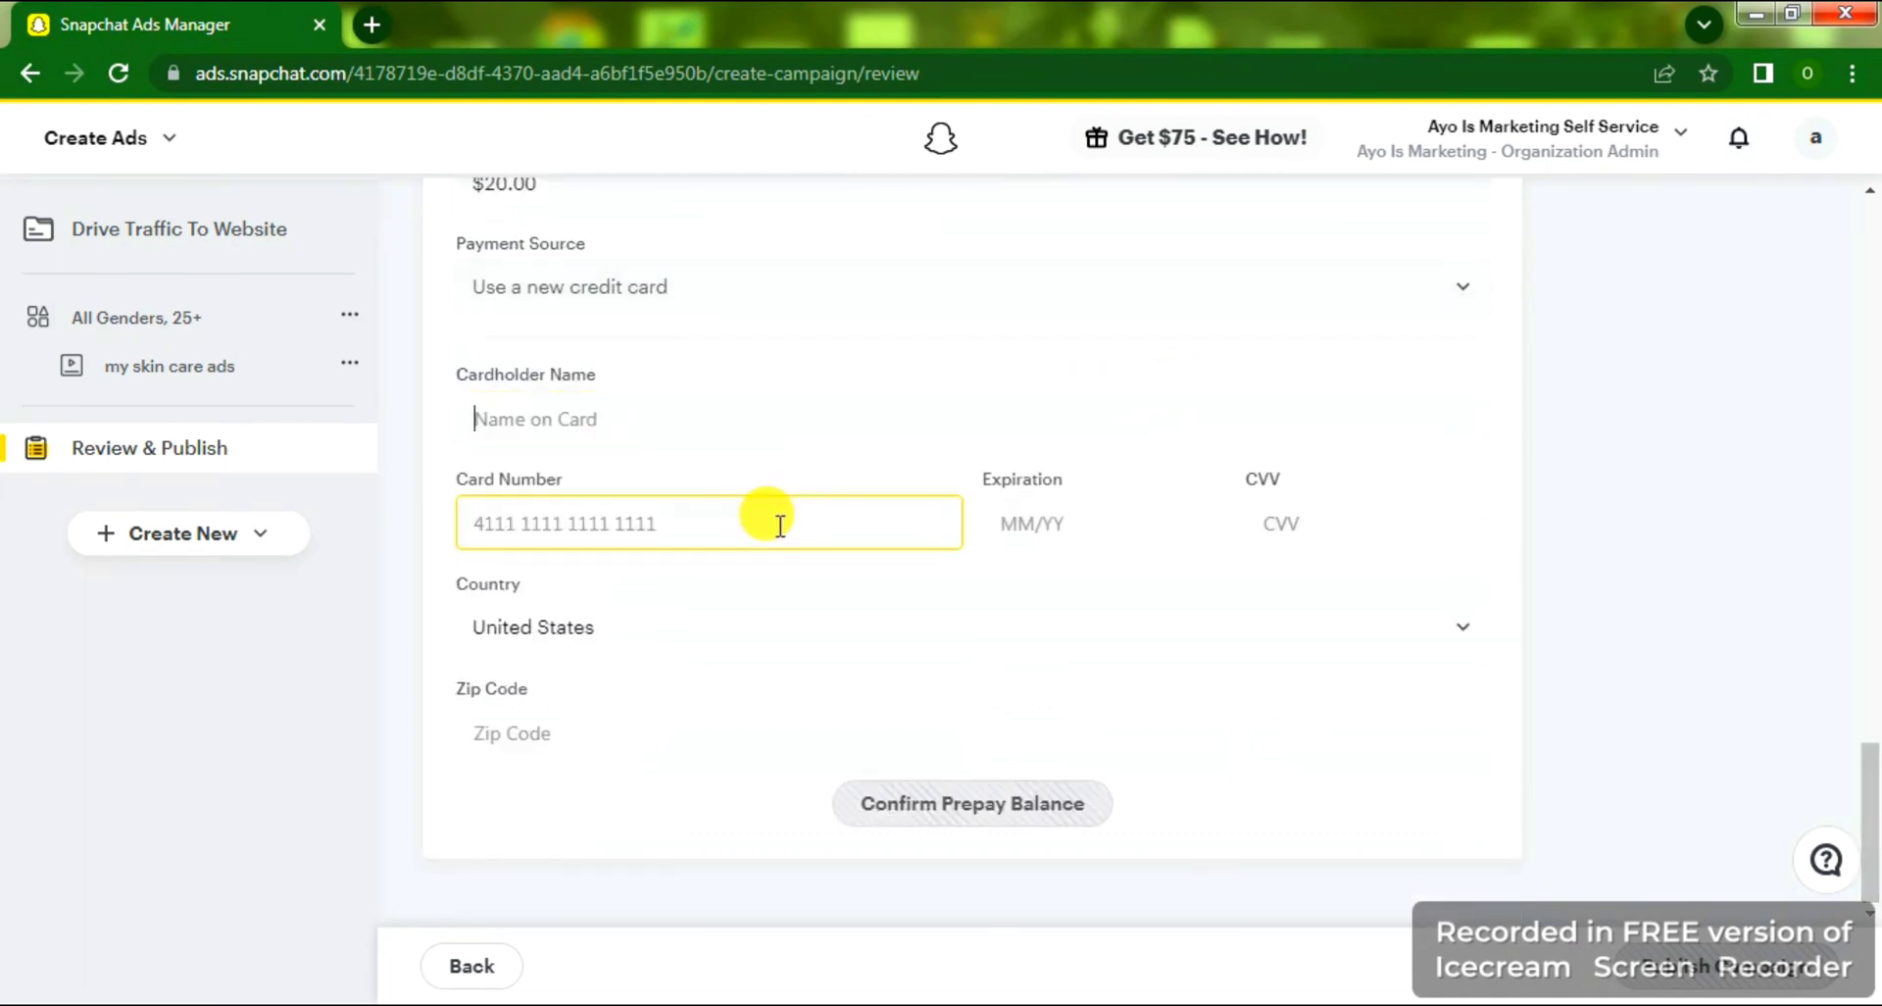
click(1040, 536)
click(1284, 527)
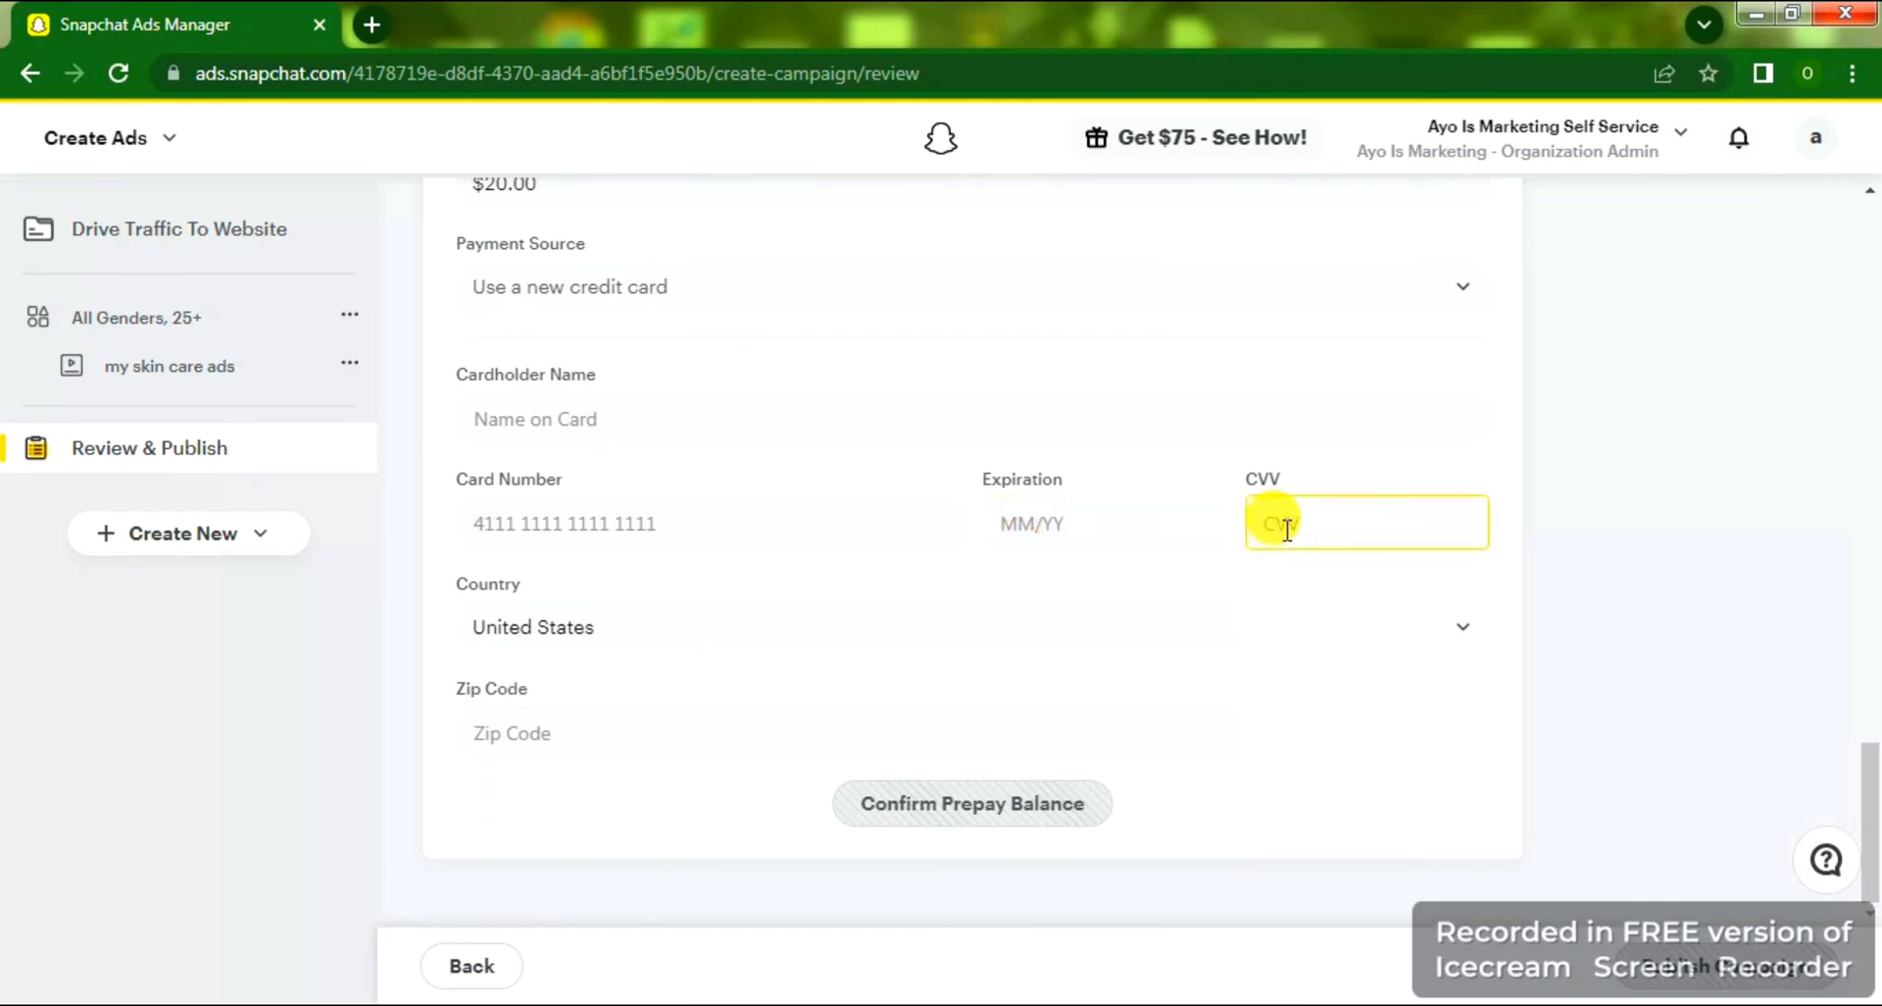
Set the country for the new prepay credit card to Nigeria, leaving the zip code empty.
click(816, 636)
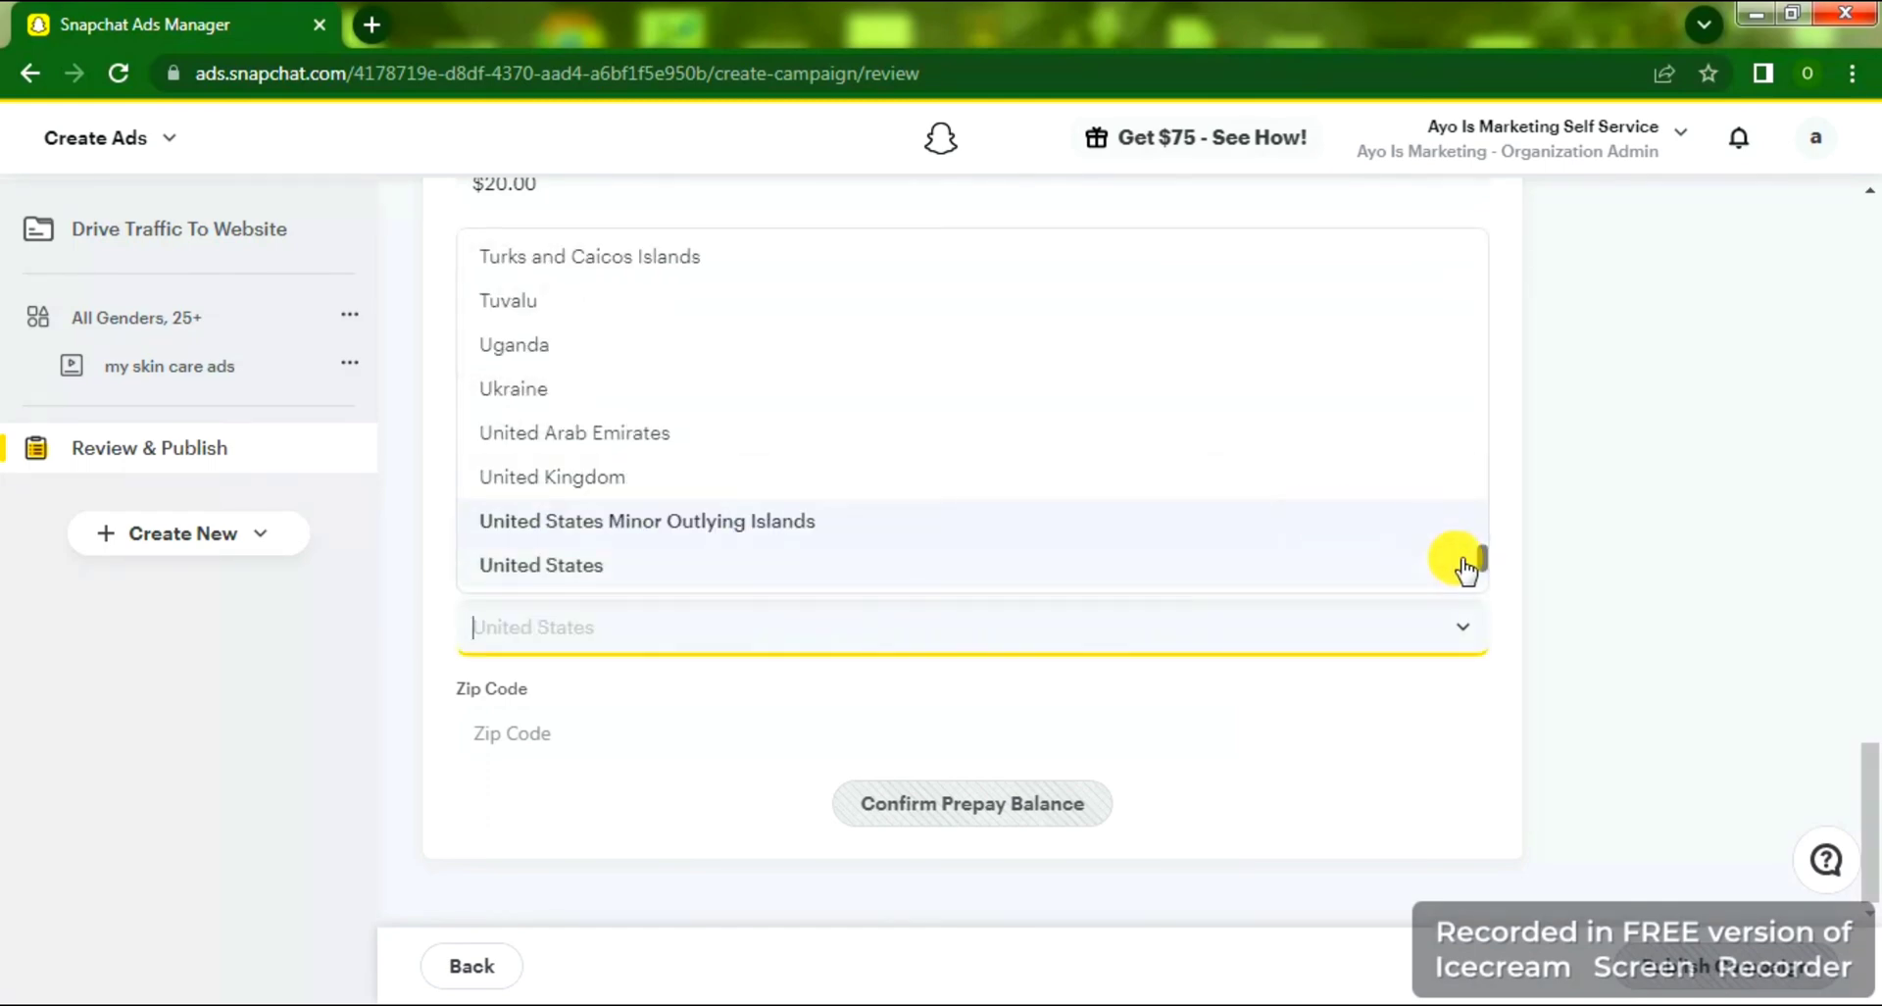
scroll(1479, 559, up, 4)
drag(1482, 551, 1485, 456)
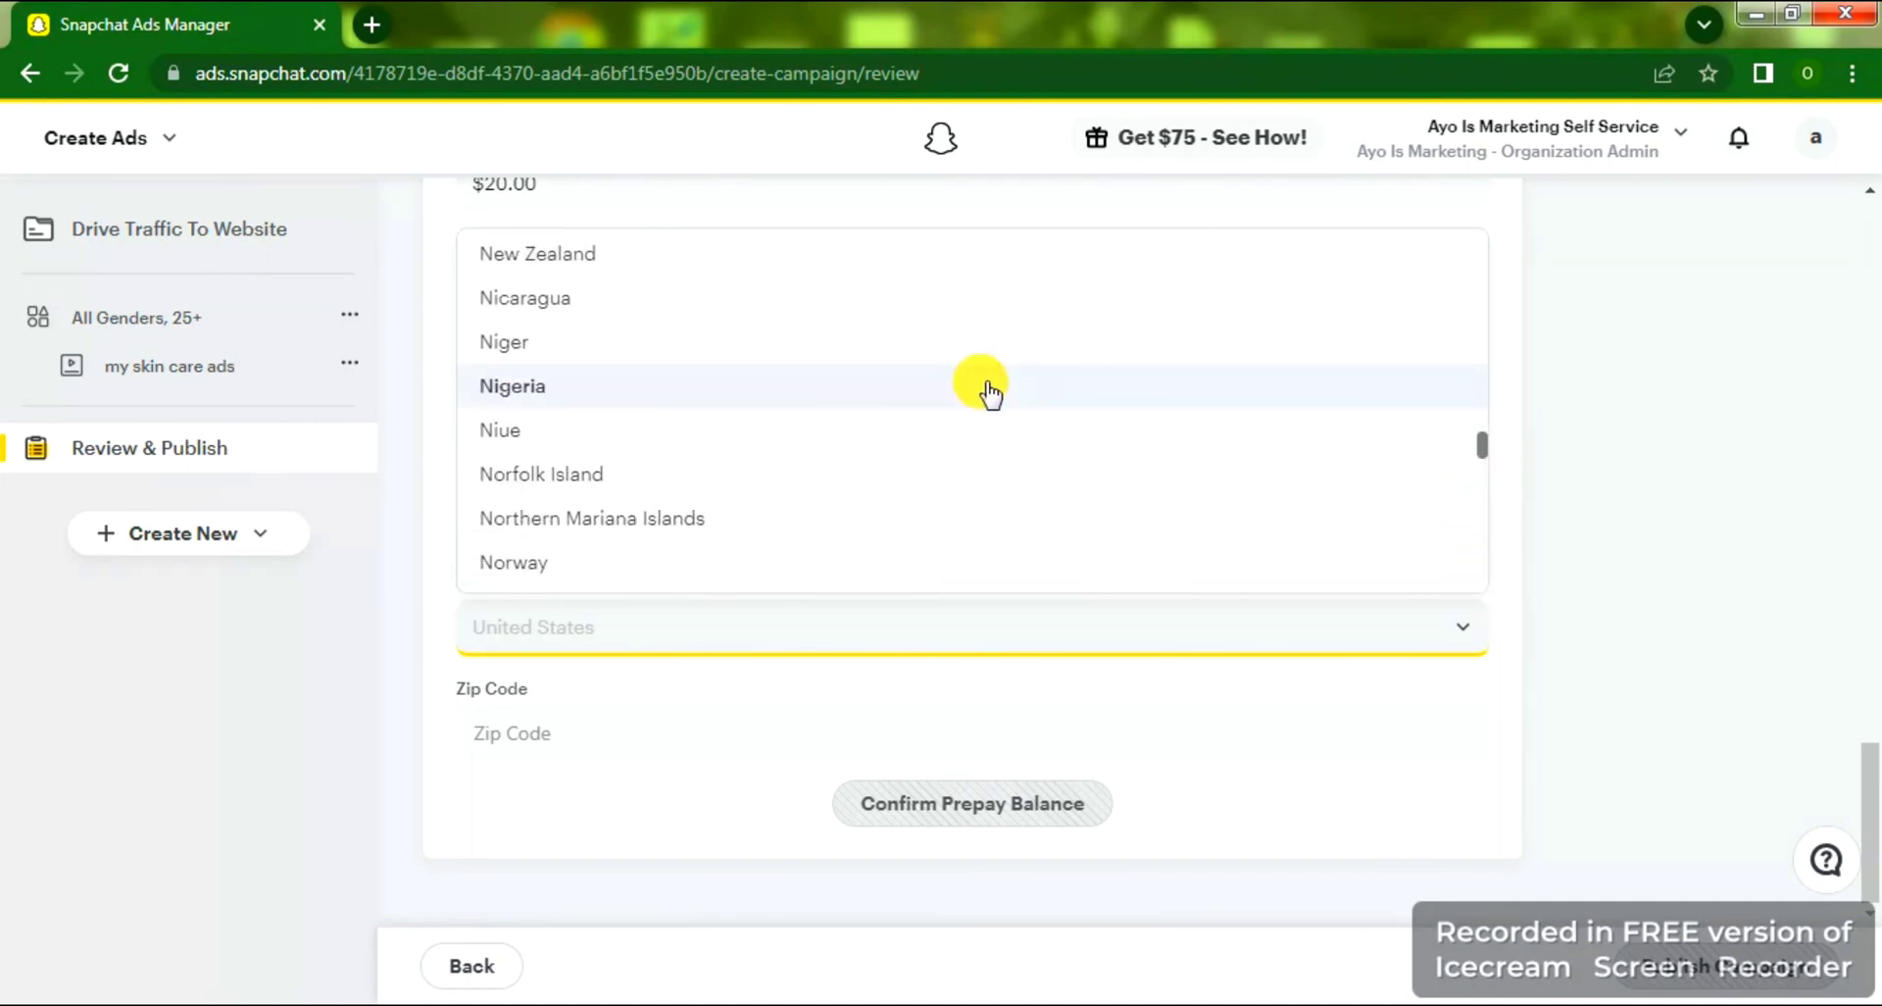
click(817, 386)
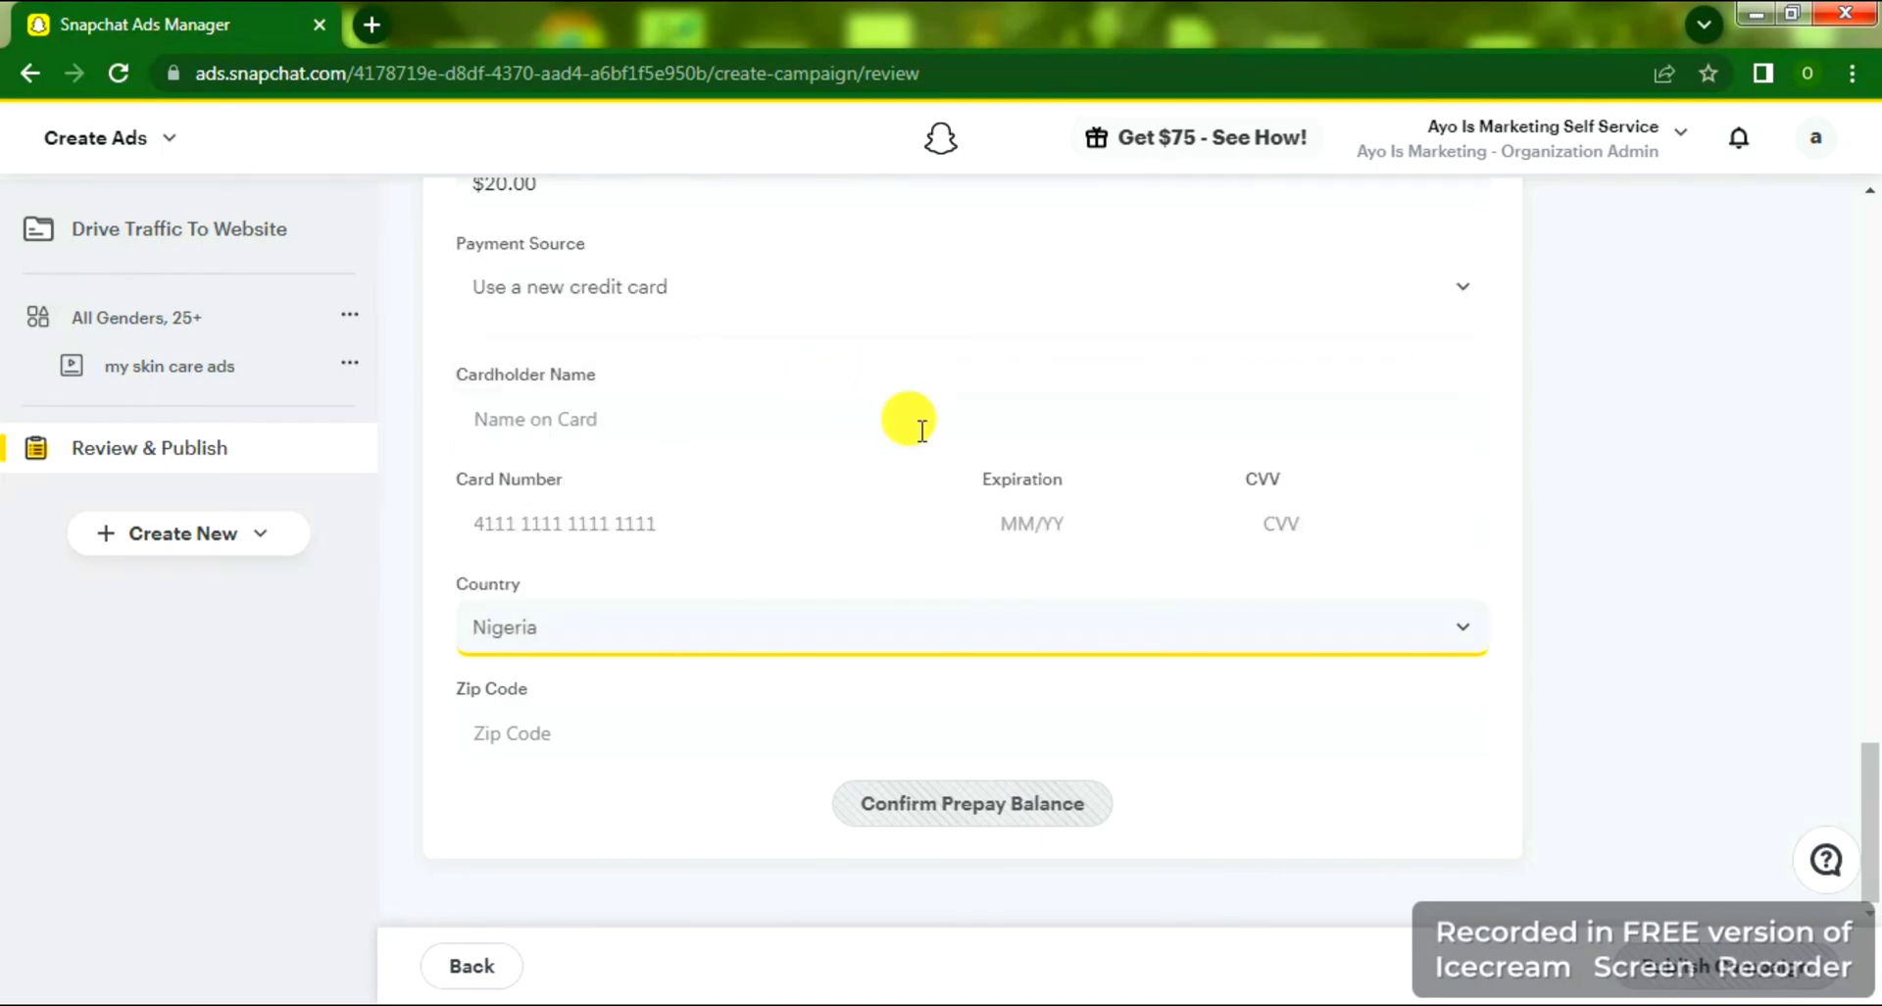
click(1013, 720)
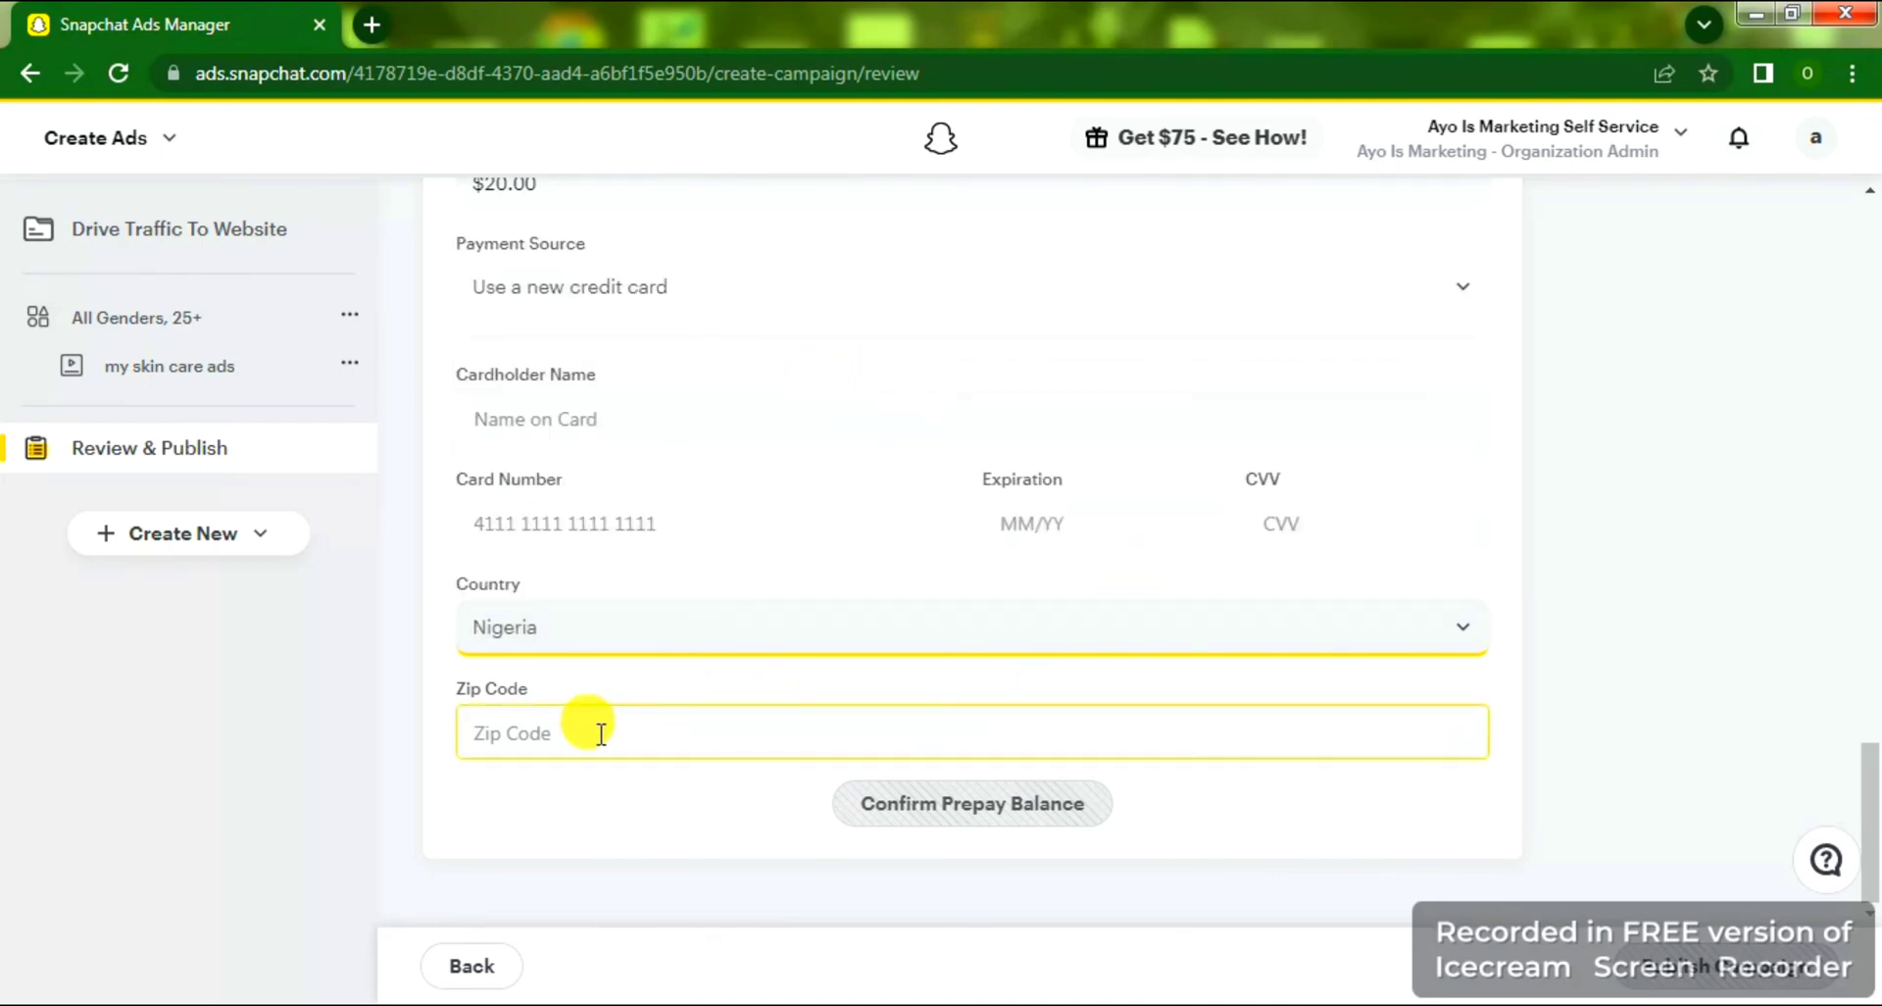
click(601, 810)
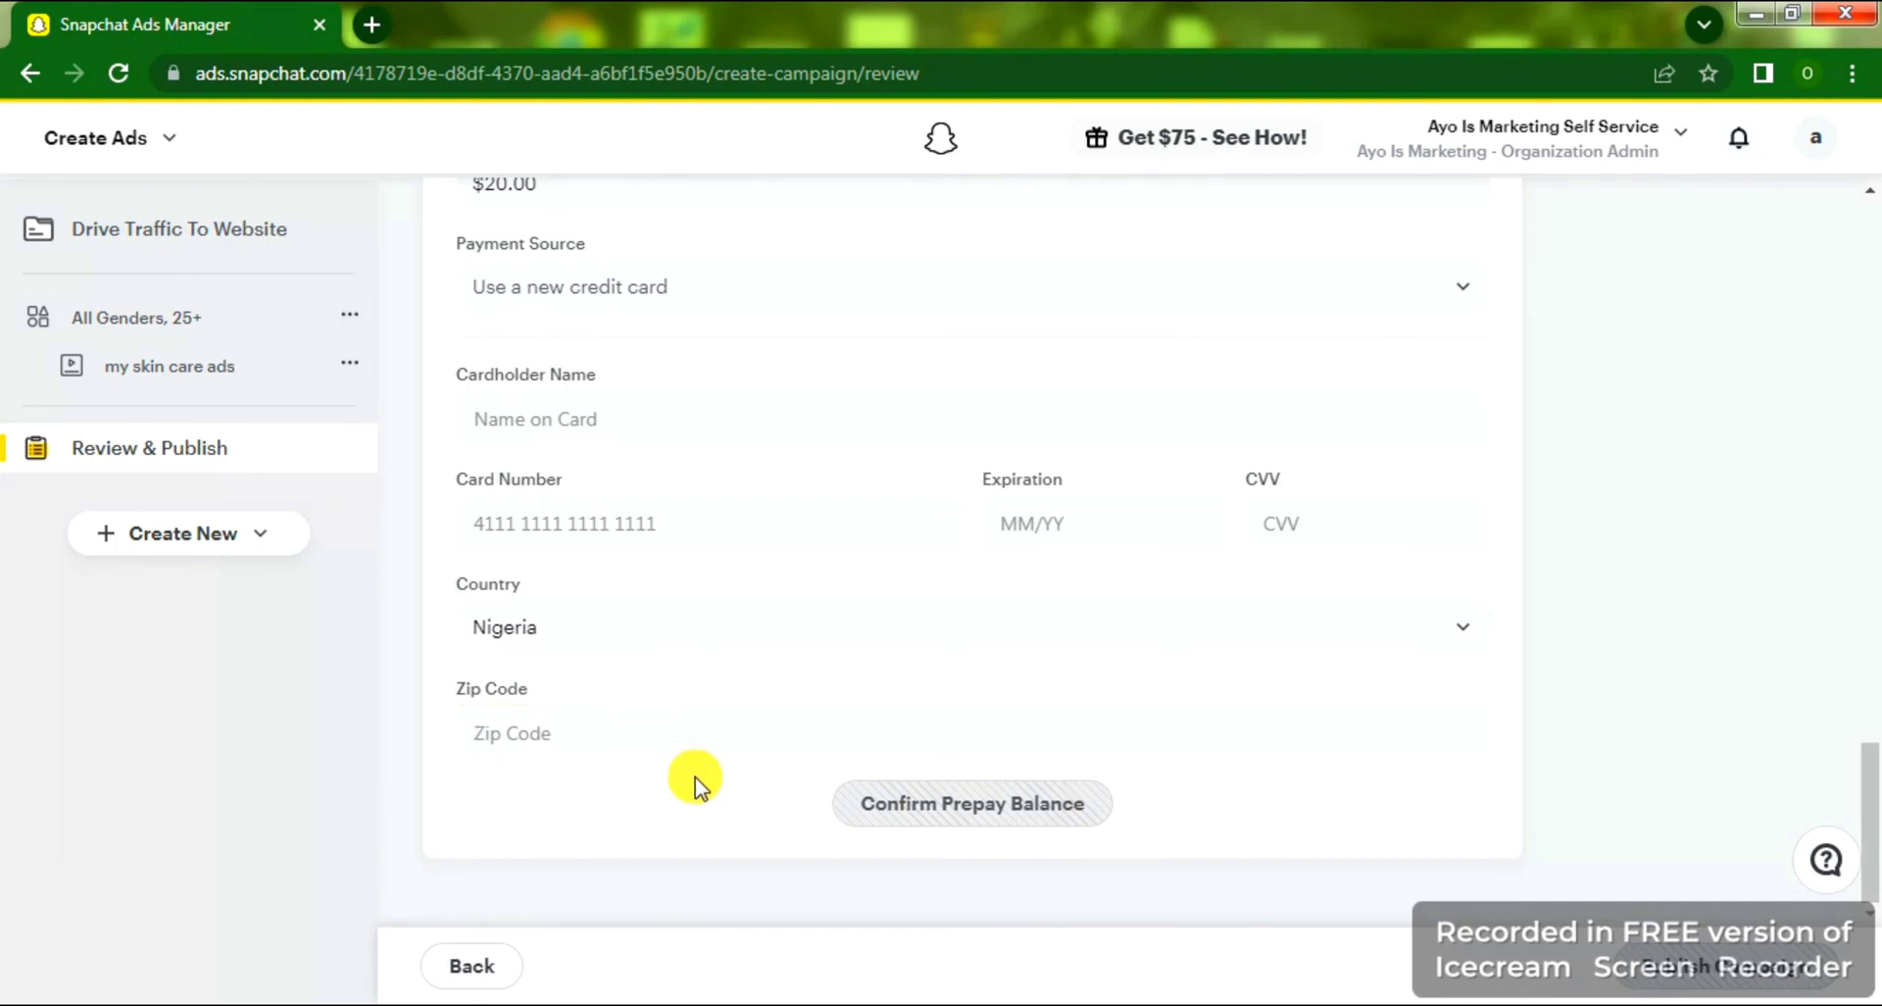